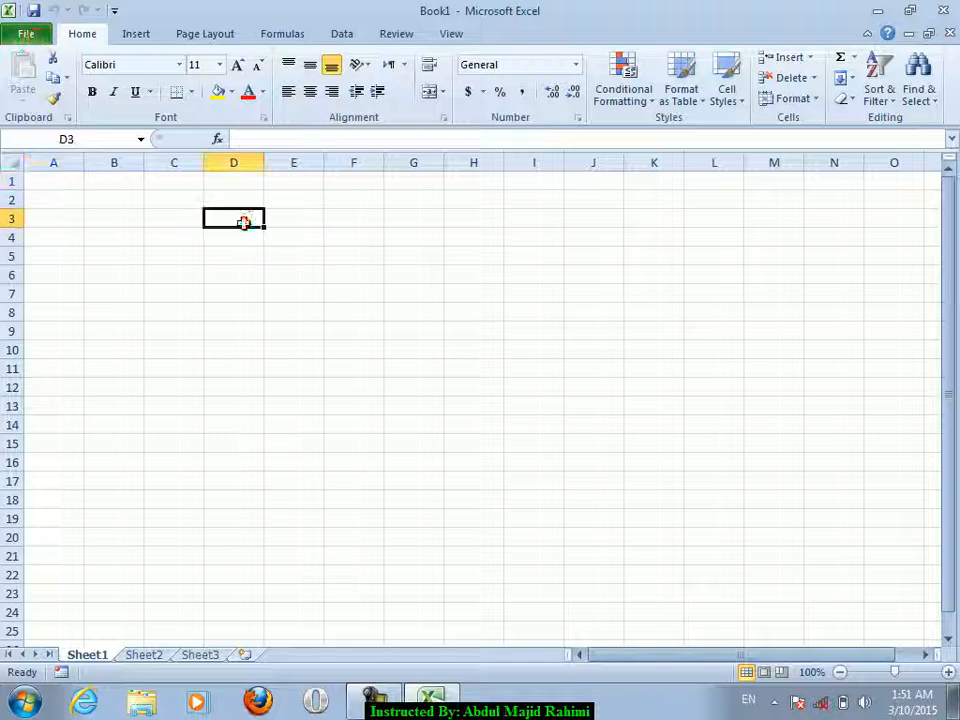
# - Fill every cell of A1:K25 with the word omer
pyautogui.moveTo(55, 182); pyautogui.dragTo(403, 384)
pyautogui.click(174, 293)
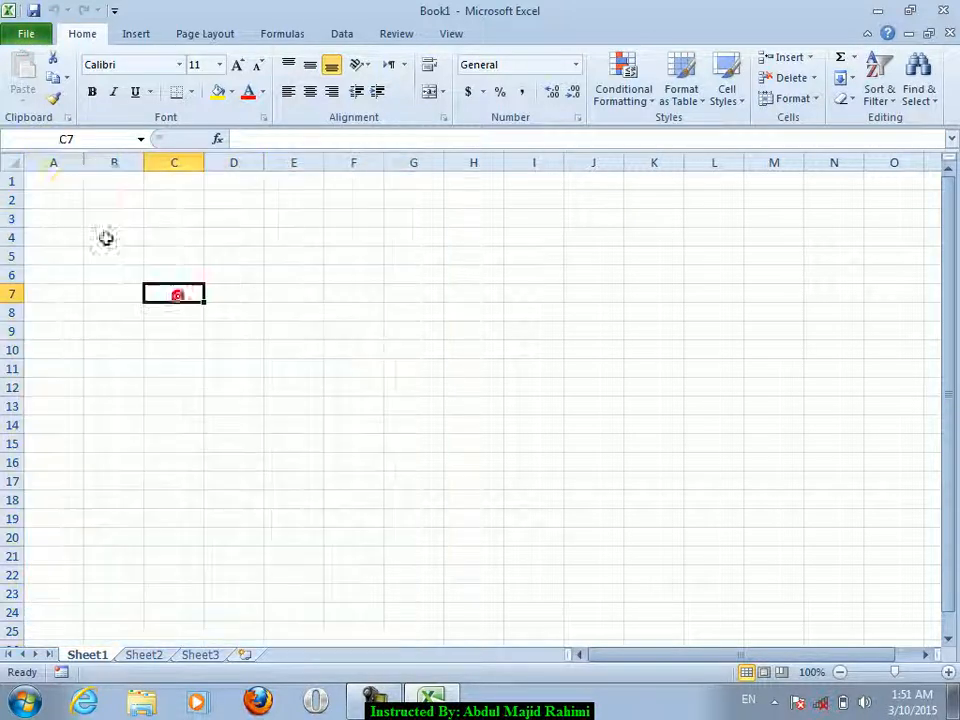
pyautogui.moveTo(81, 186); pyautogui.dragTo(667, 625)
pyautogui.write('om')
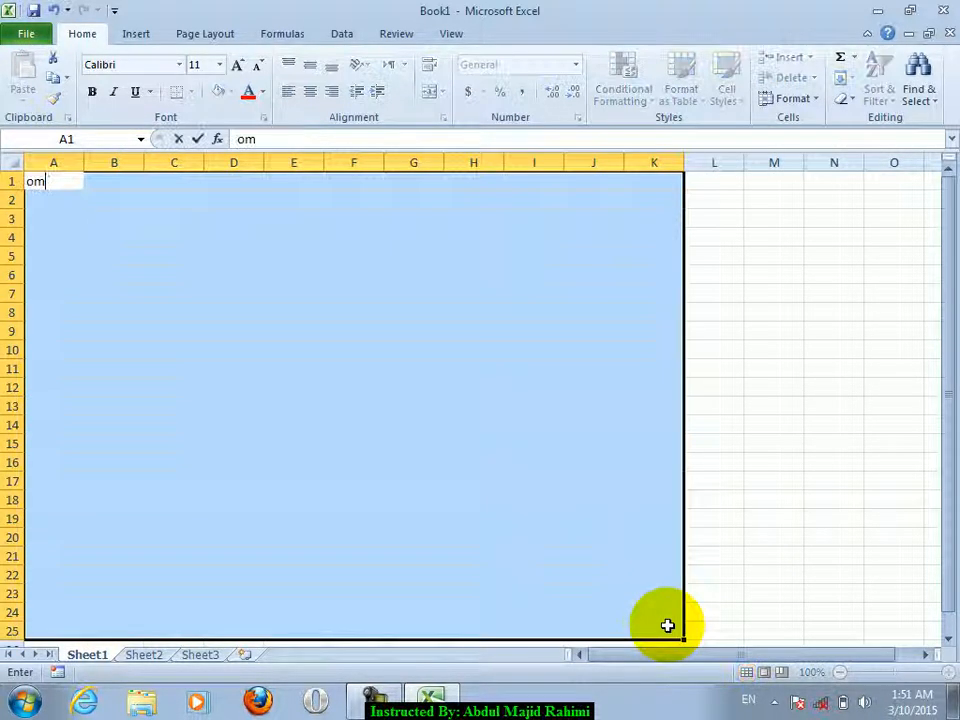
pyautogui.write('ewr')
pyautogui.press('BackSpace')
pyautogui.press('BackSpace')
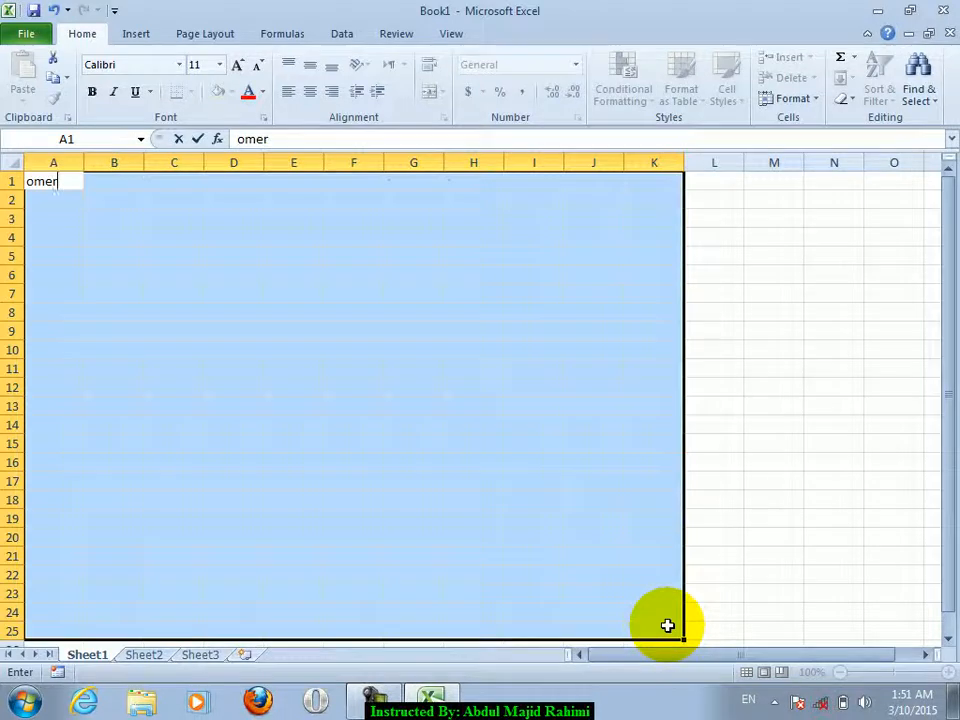
pyautogui.hotkey('ctrl', 'Return')
pyautogui.click(544, 556)
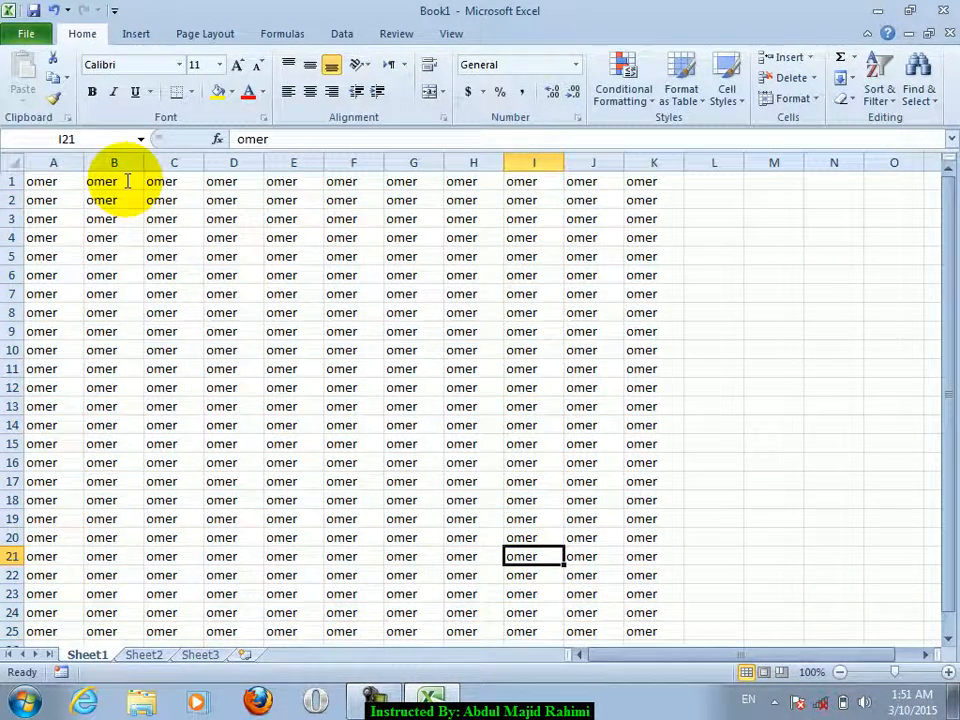
# - Save the workbook to the Desktop as jan
pyautogui.click(26, 33)
pyautogui.click(42, 64)
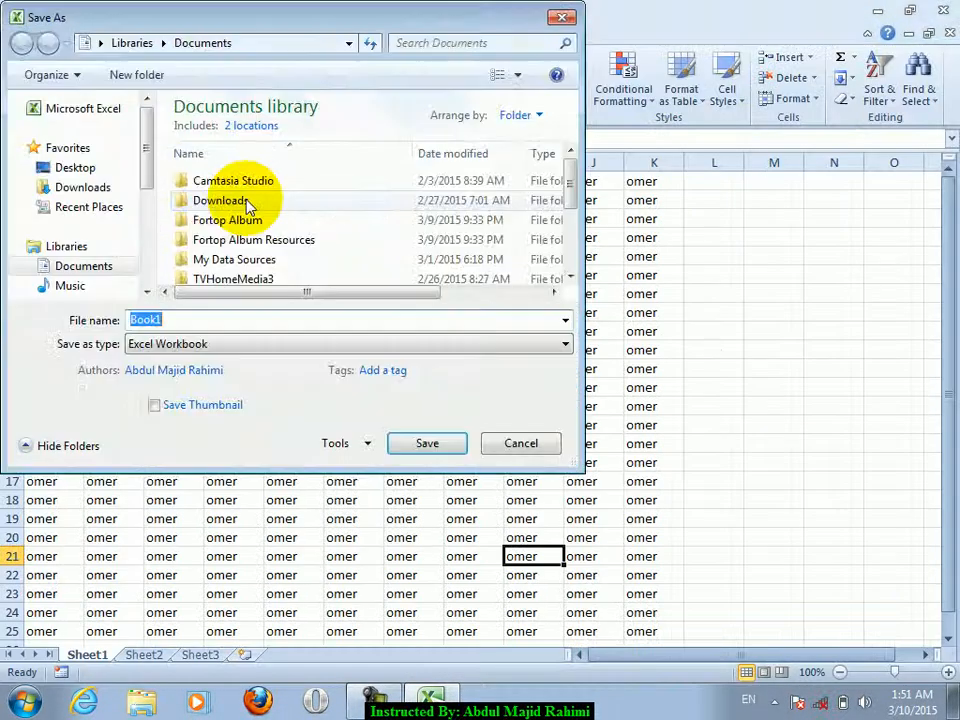
pyautogui.click(94, 167)
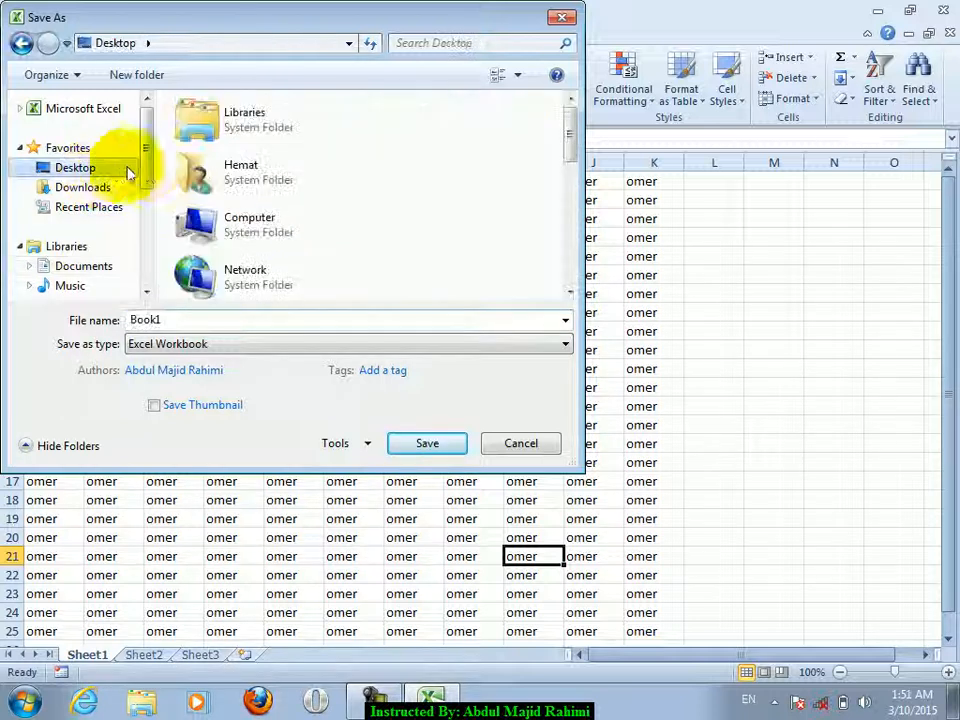
pyautogui.moveTo(147, 165); pyautogui.dragTo(145, 290)
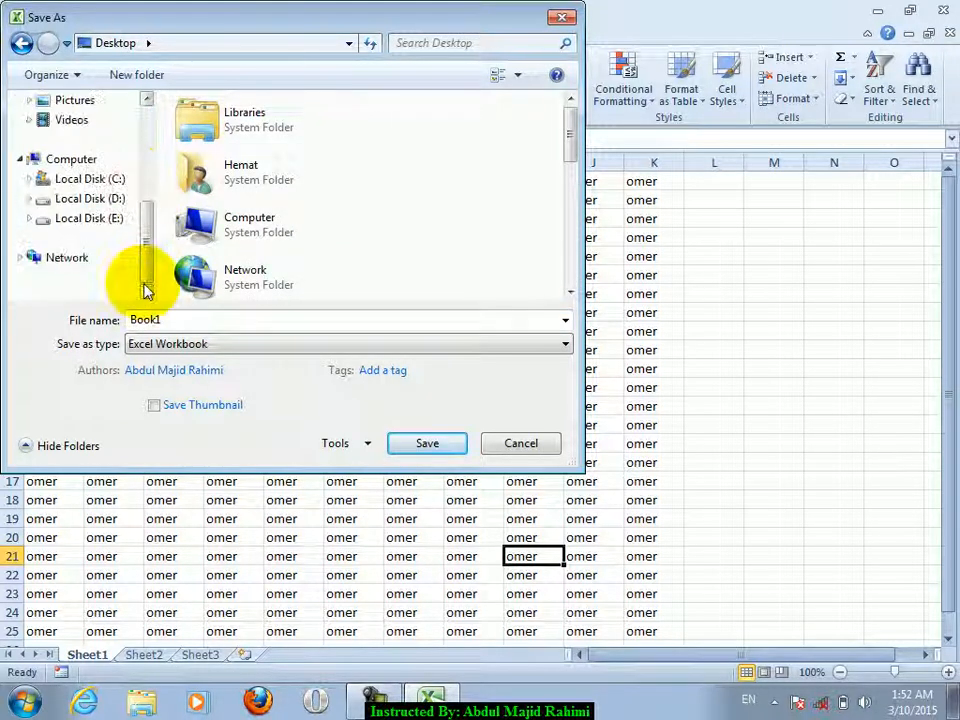
pyautogui.doubleClick(201, 321)
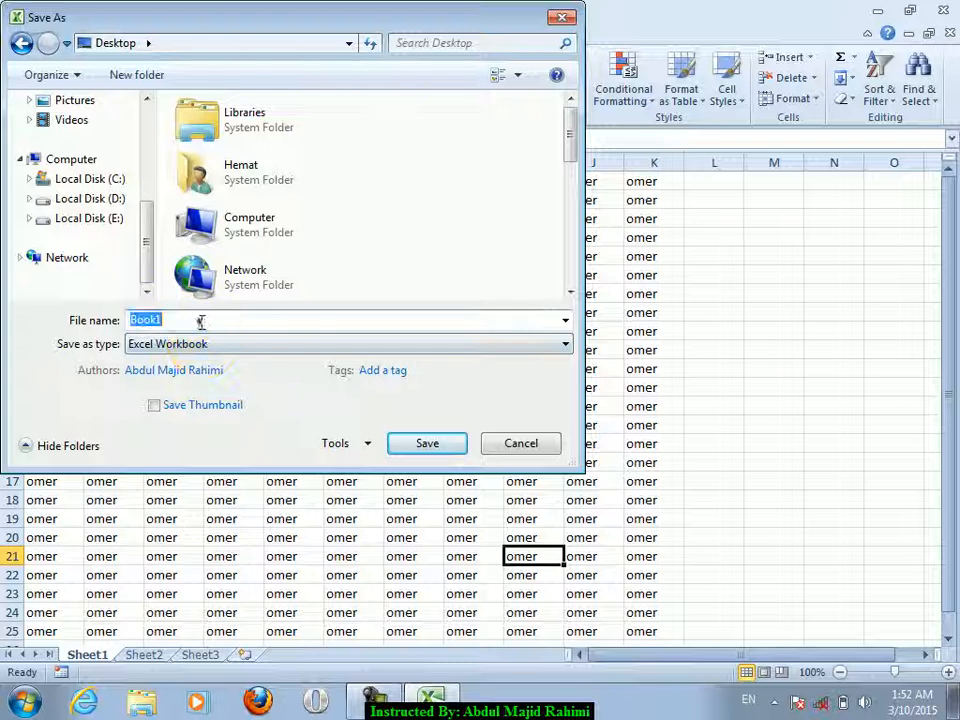
pyautogui.write('jan')
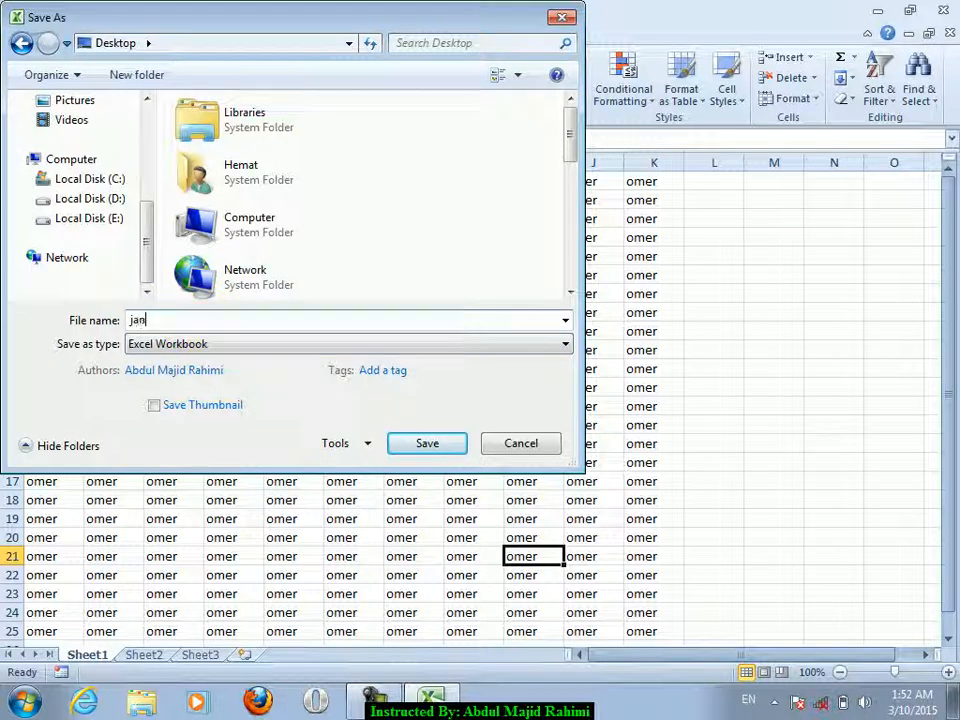
pyautogui.press('Return')
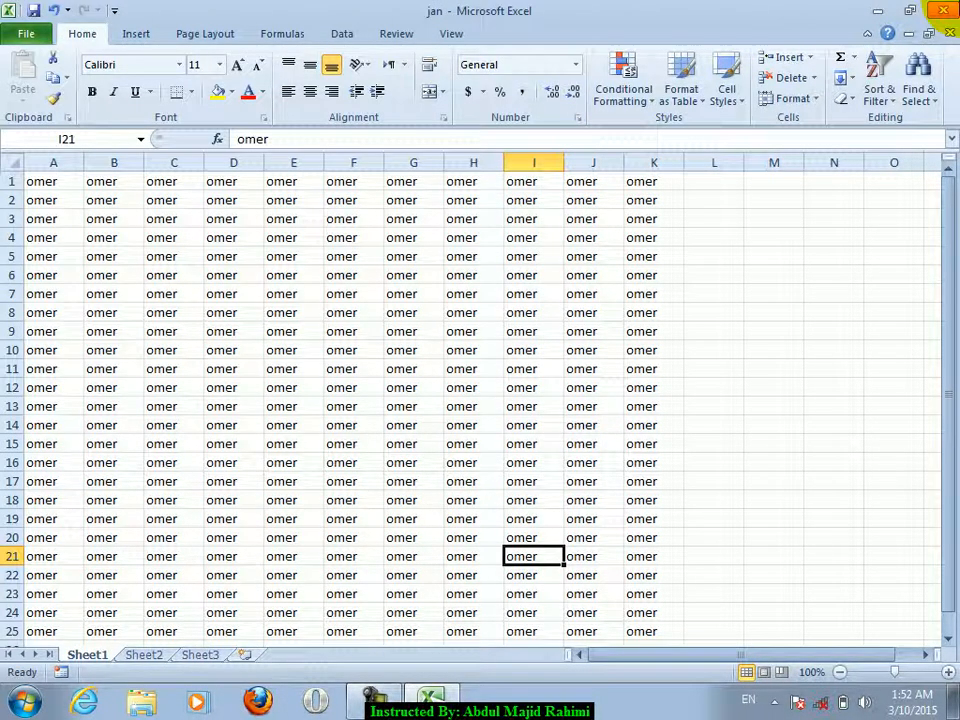
# - Close Excel, reopen jan from the desktop, and close it again
pyautogui.click(943, 10)
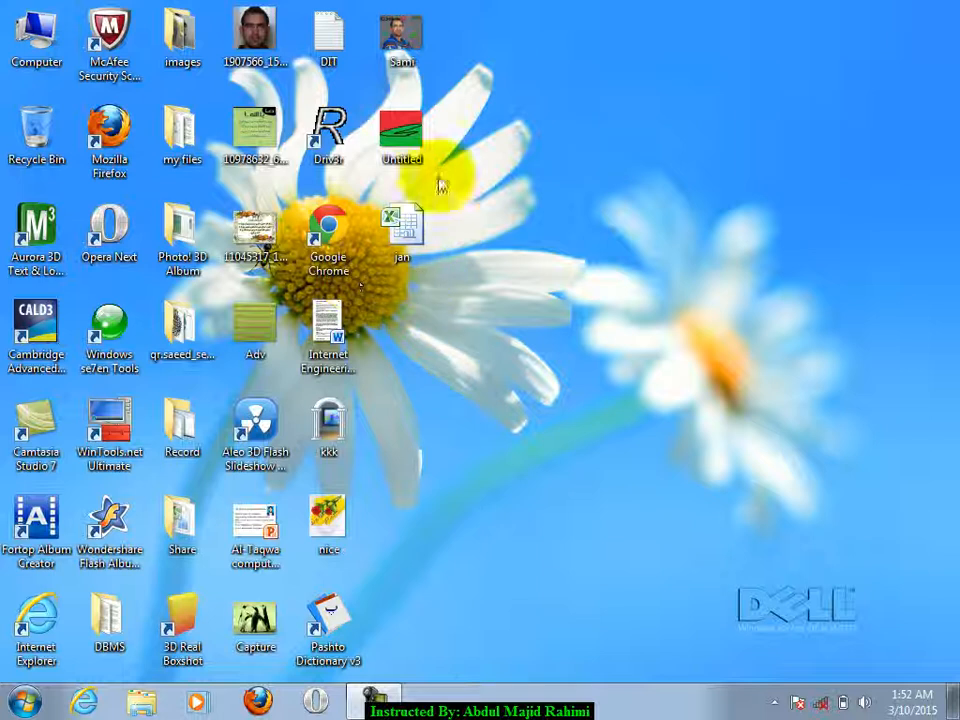
pyautogui.doubleClick(405, 238)
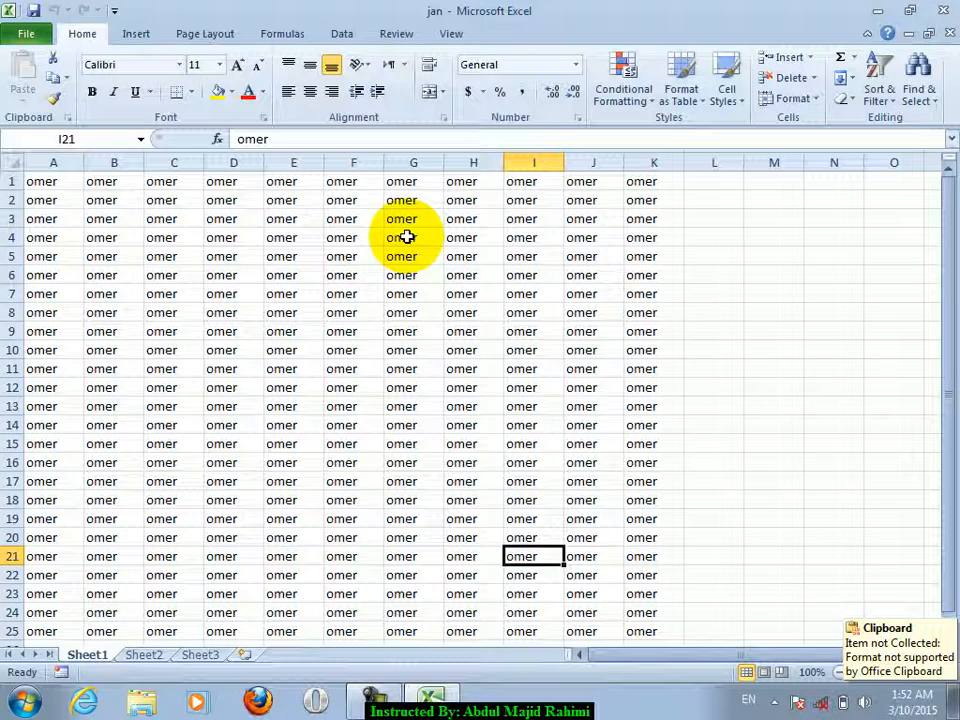
pyautogui.click(951, 33)
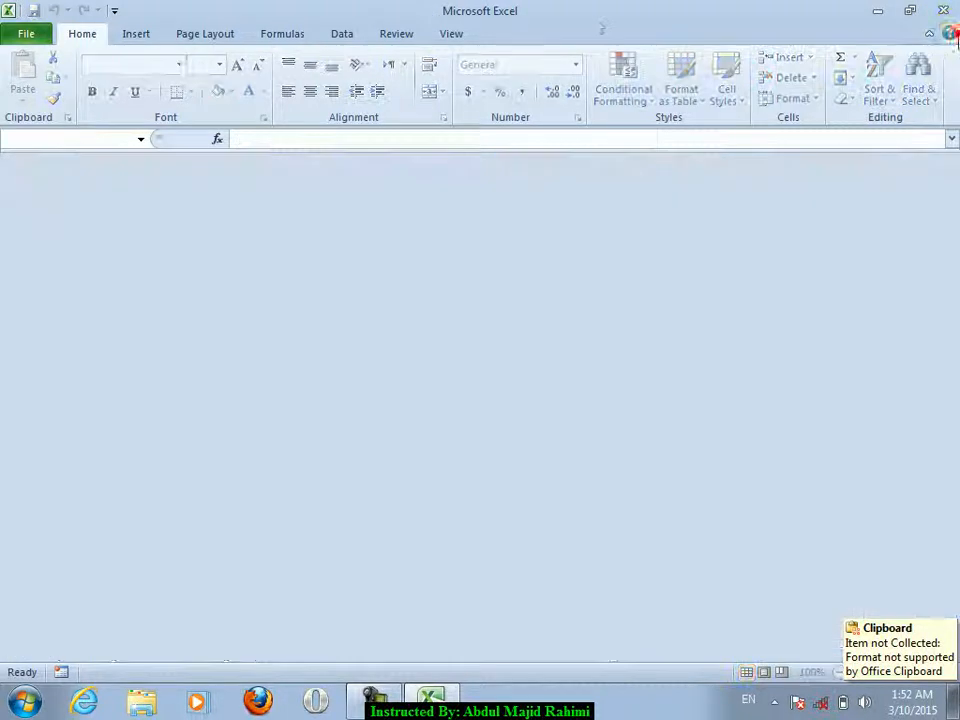
# - Create a new blank workbook and fill A1:N22 with omer
pyautogui.hotkey('ctrl', 'n')
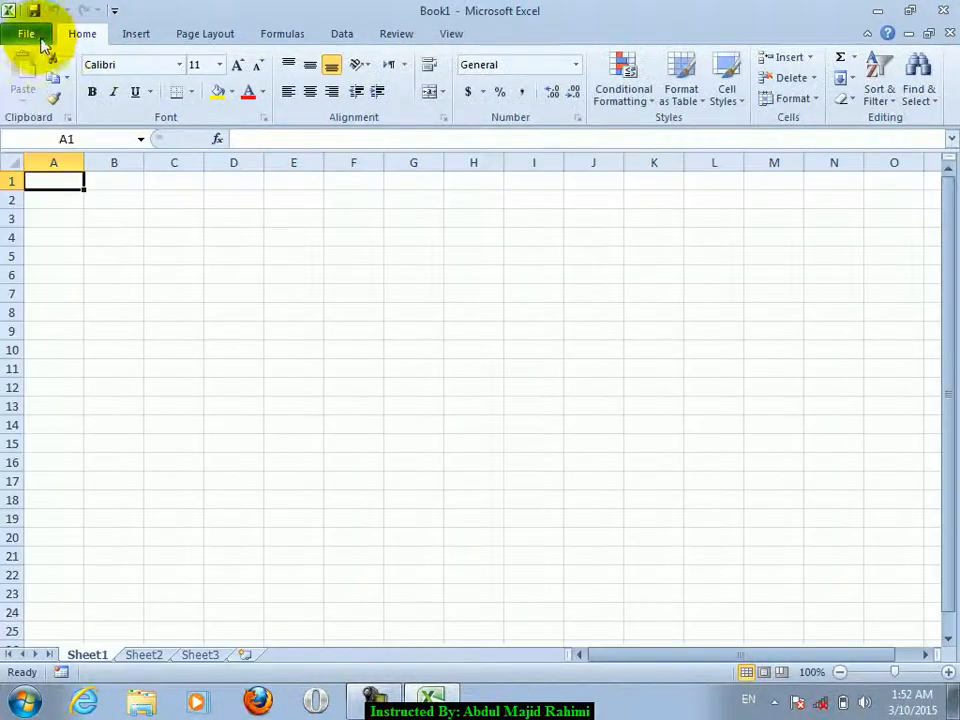
pyautogui.click(26, 34)
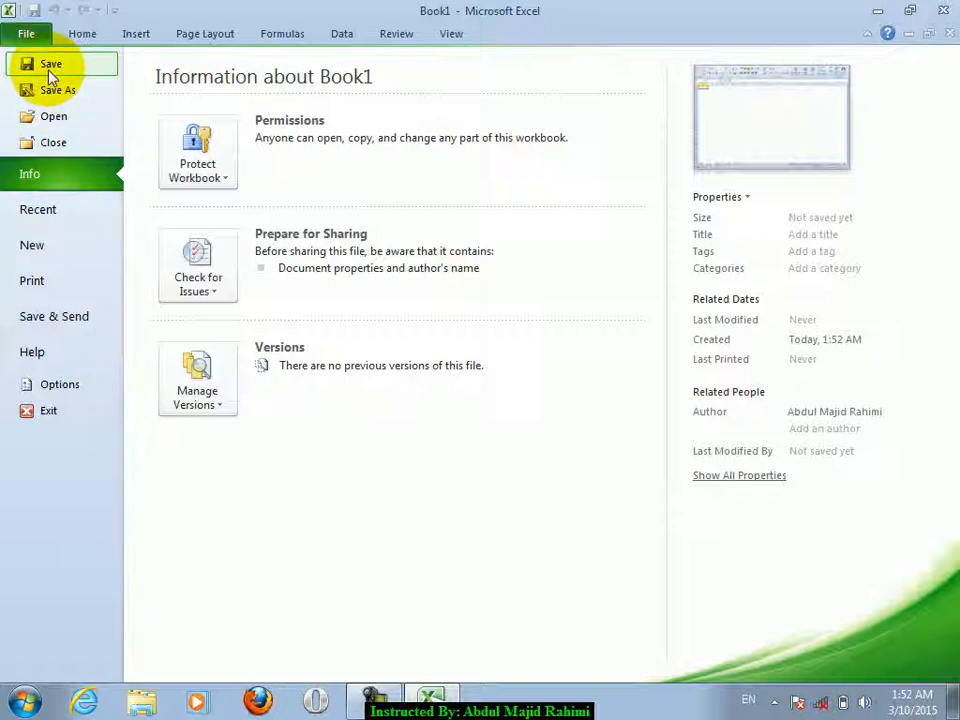
pyautogui.click(40, 34)
pyautogui.click(319, 272)
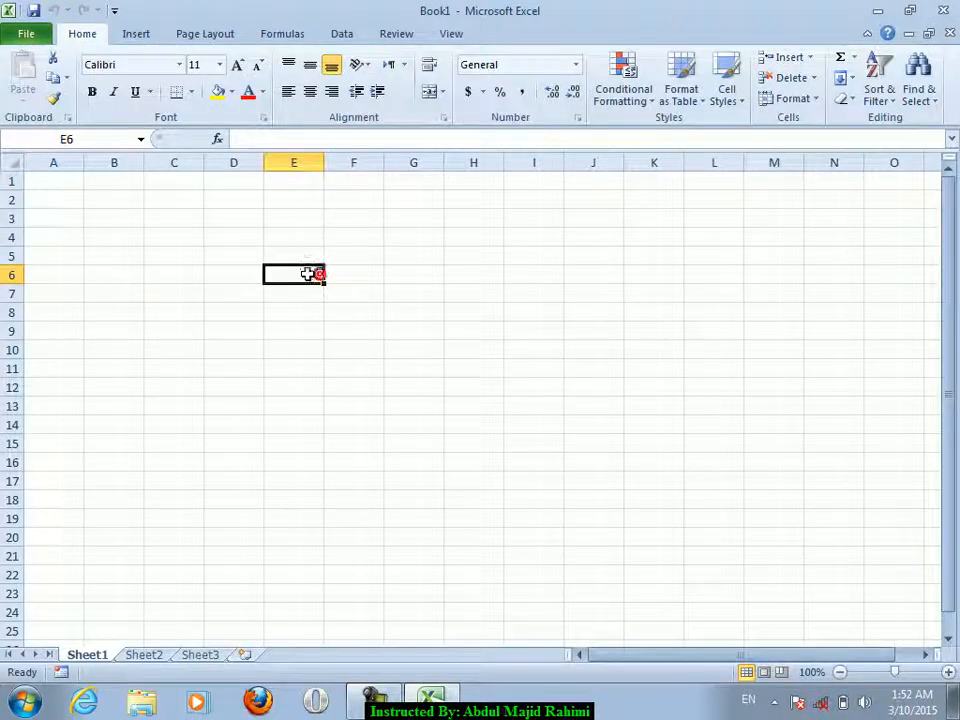
pyautogui.moveTo(73, 182); pyautogui.dragTo(812, 576)
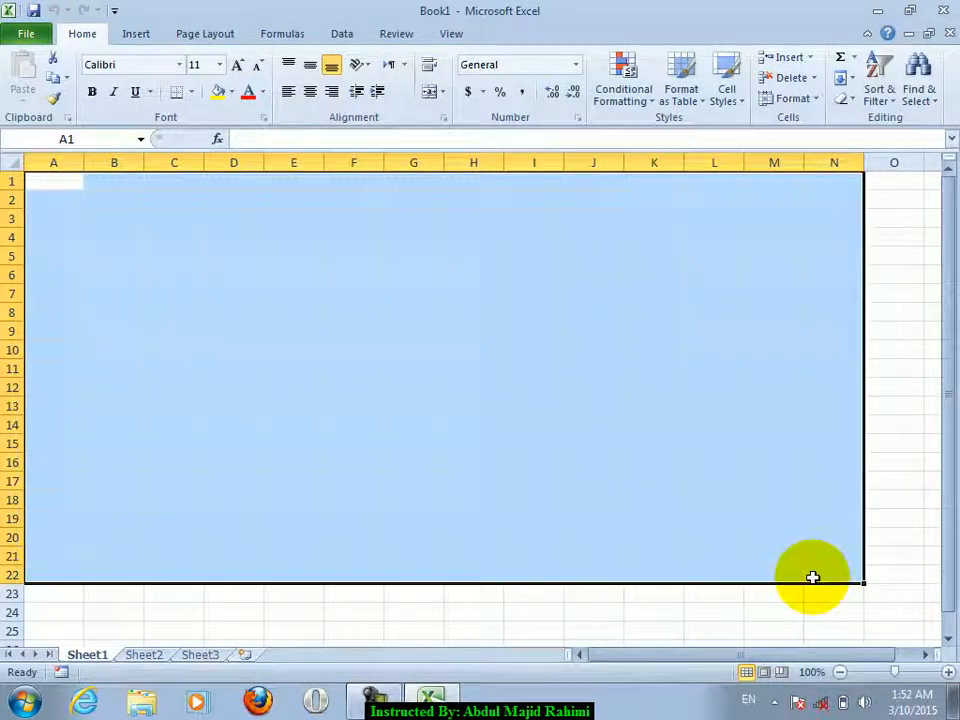
pyautogui.write('omer')
pyautogui.hotkey('ctrl', 'Return')
pyautogui.click(575, 460)
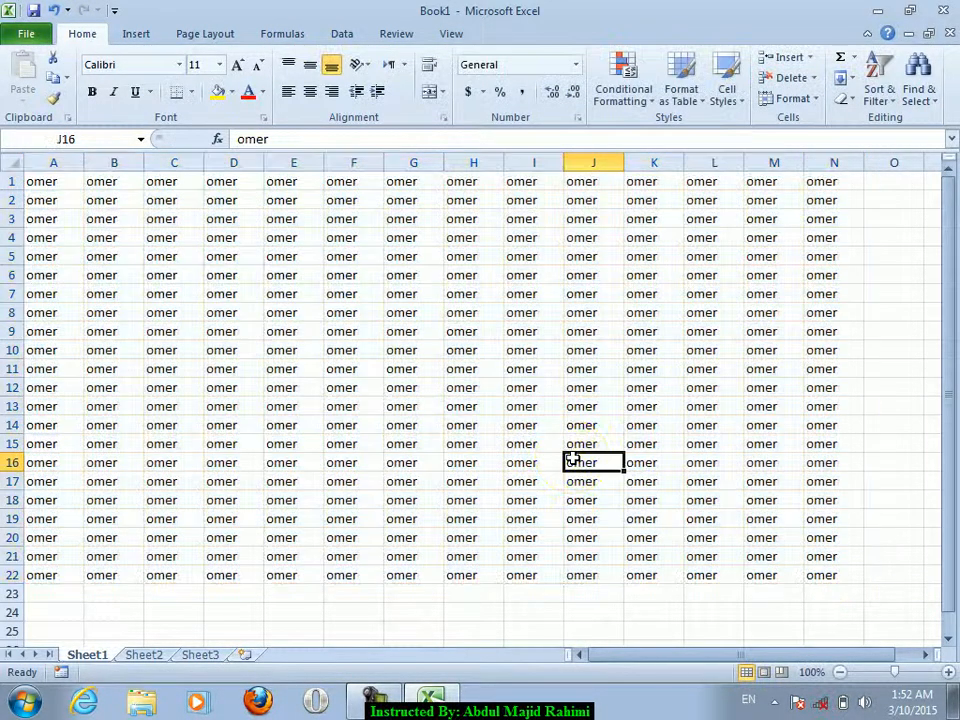
# - Bring up the Save As dialog for Book1 with F12
pyautogui.click(40, 30)
pyautogui.click(38, 38)
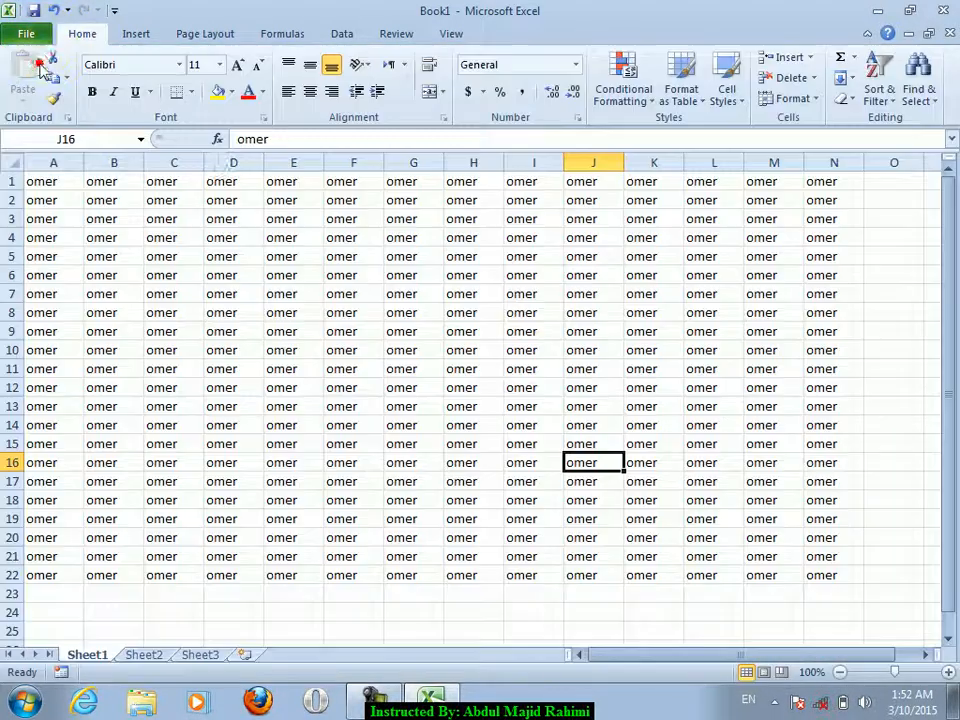
pyautogui.press('F12')
# - Name the file omer in the Desktop folder
pyautogui.click(111, 167)
pyautogui.click(261, 319)
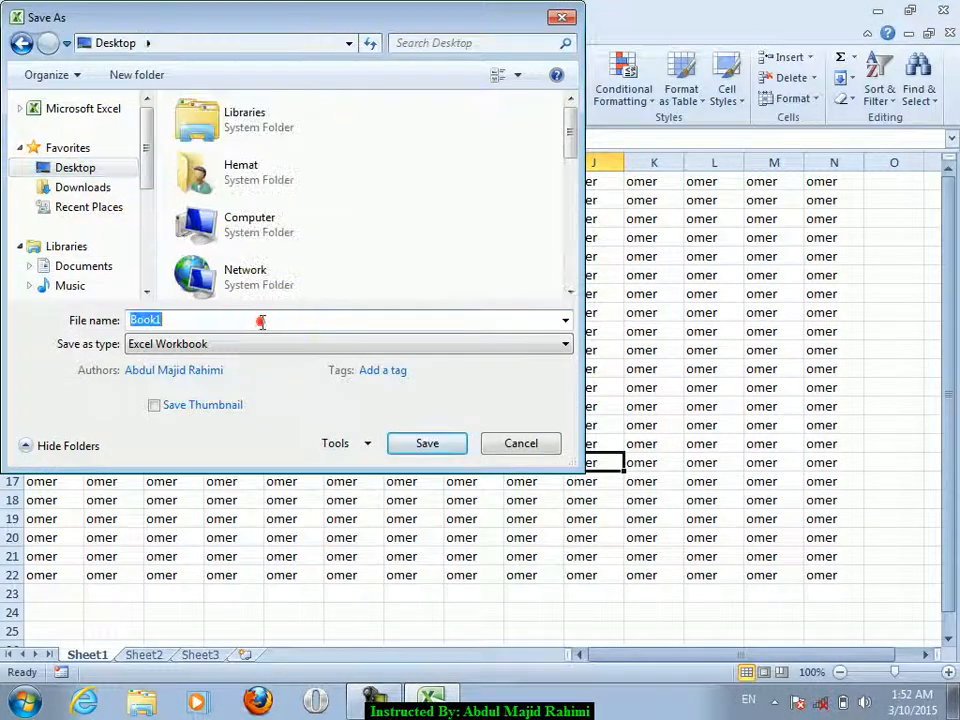
pyautogui.write('omer')
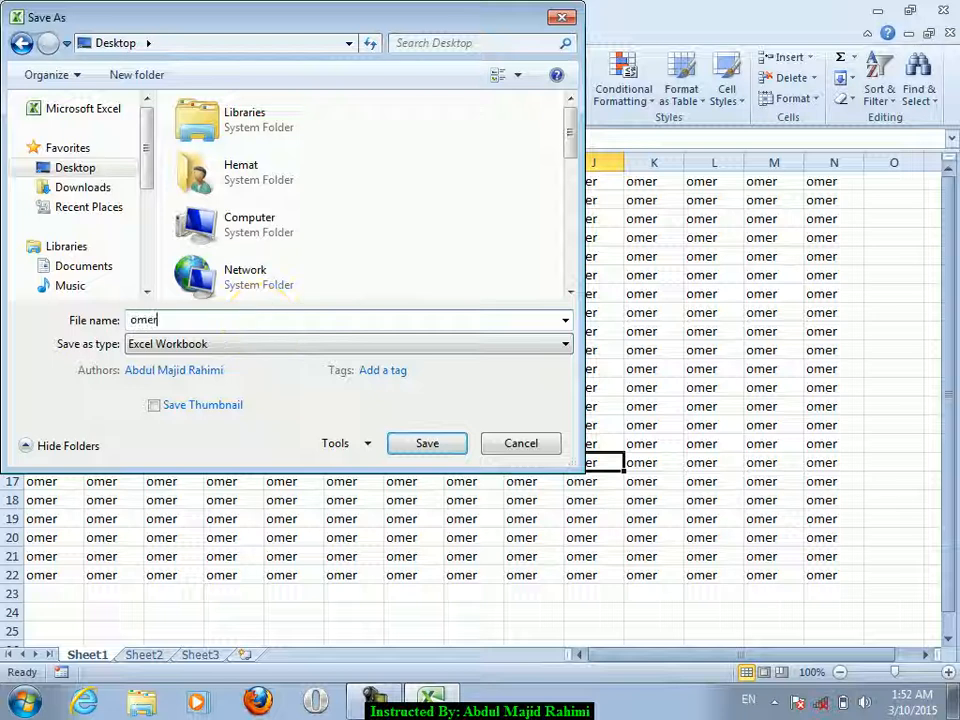
# - In General Options, enter a password to open and a password to modify
pyautogui.click(340, 444)
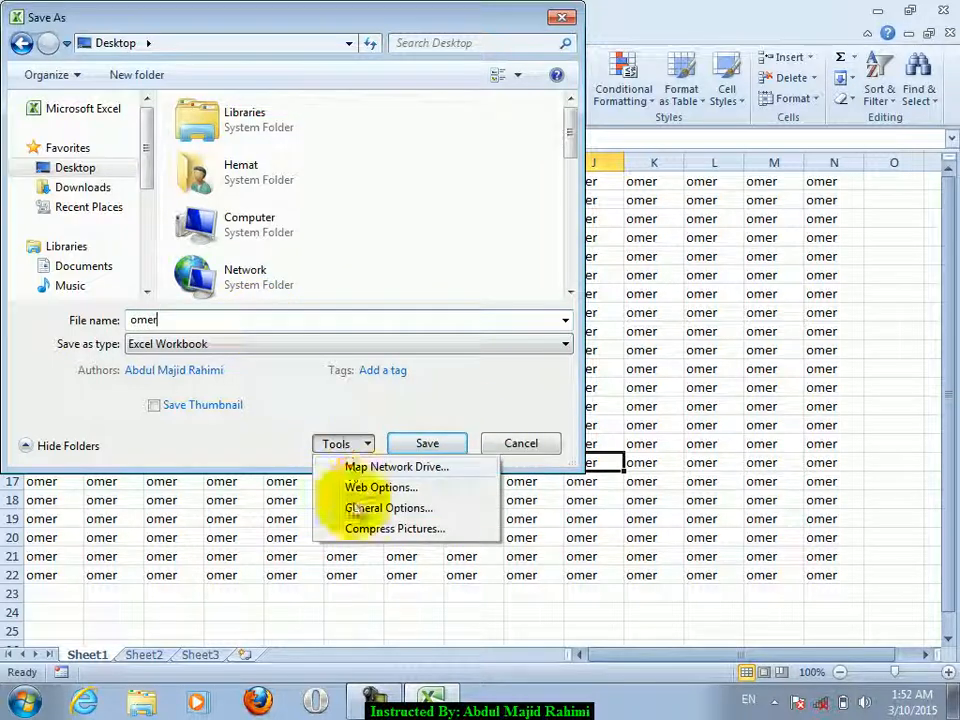
pyautogui.click(365, 508)
pyautogui.click(386, 320)
pyautogui.click(388, 317)
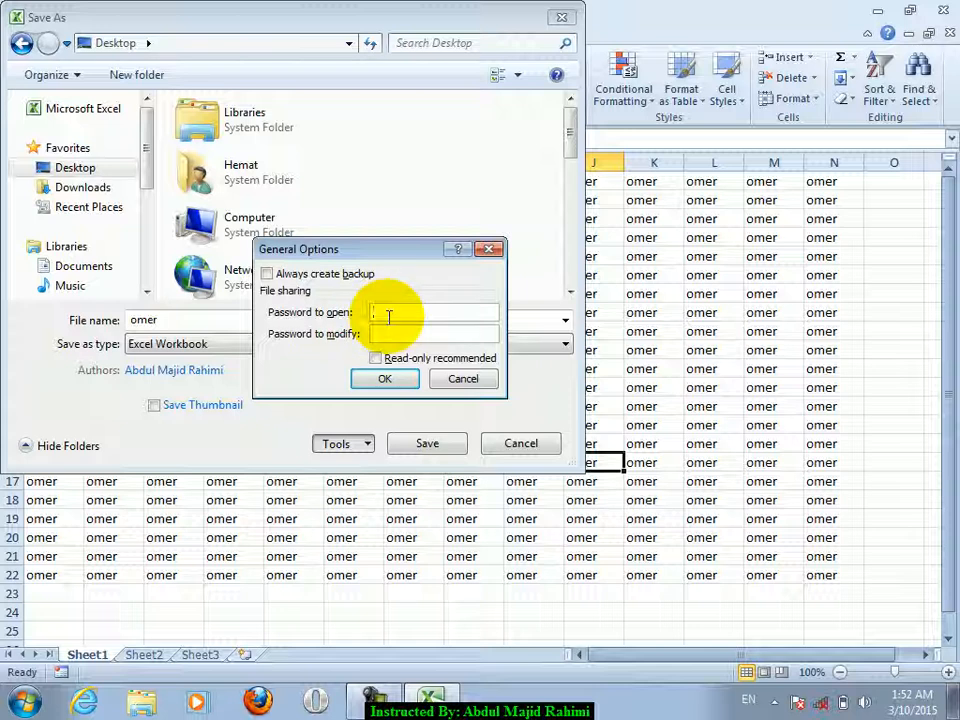
pyautogui.click(403, 334)
pyautogui.click(401, 312)
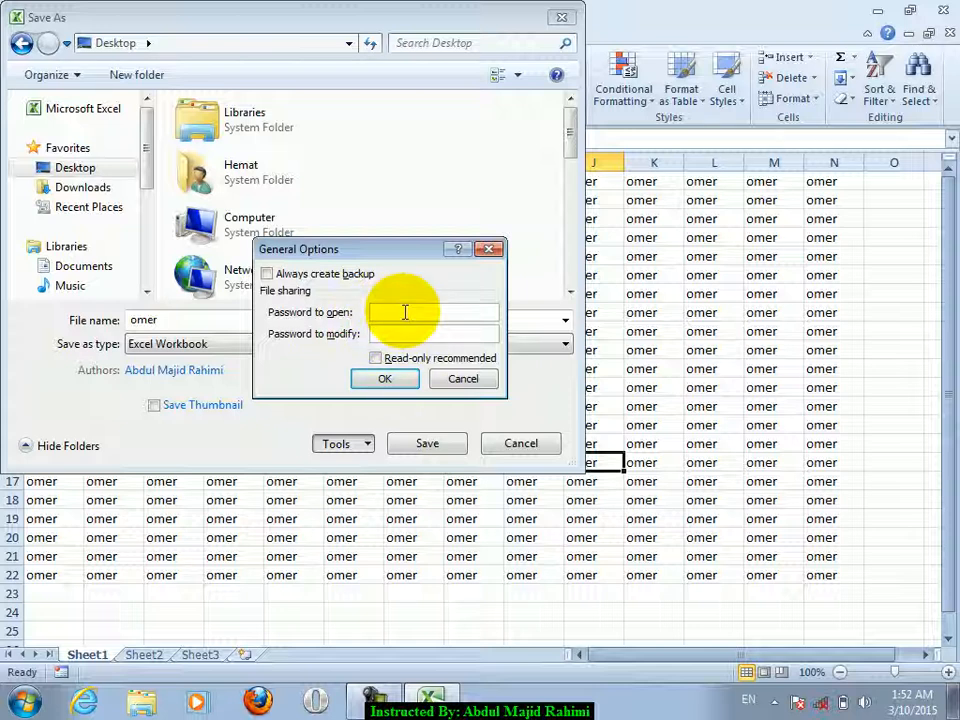
pyautogui.click(408, 333)
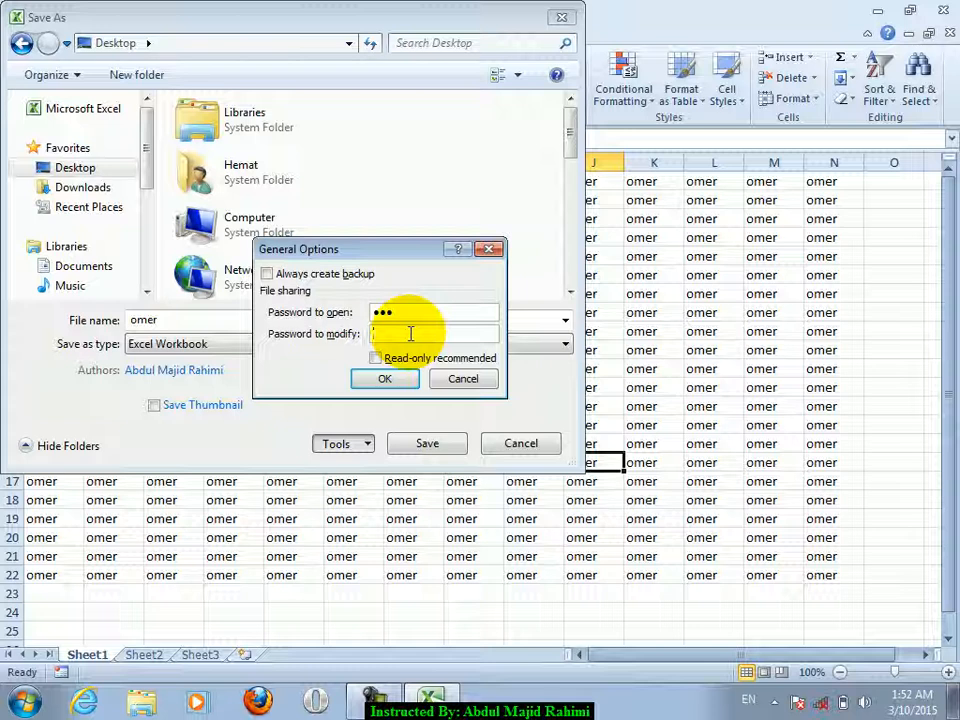
# - Re-enter both passwords to confirm them and save the workbook as omer
pyautogui.press('Return')
pyautogui.write('123')
pyautogui.press('Return')
pyautogui.write('123')
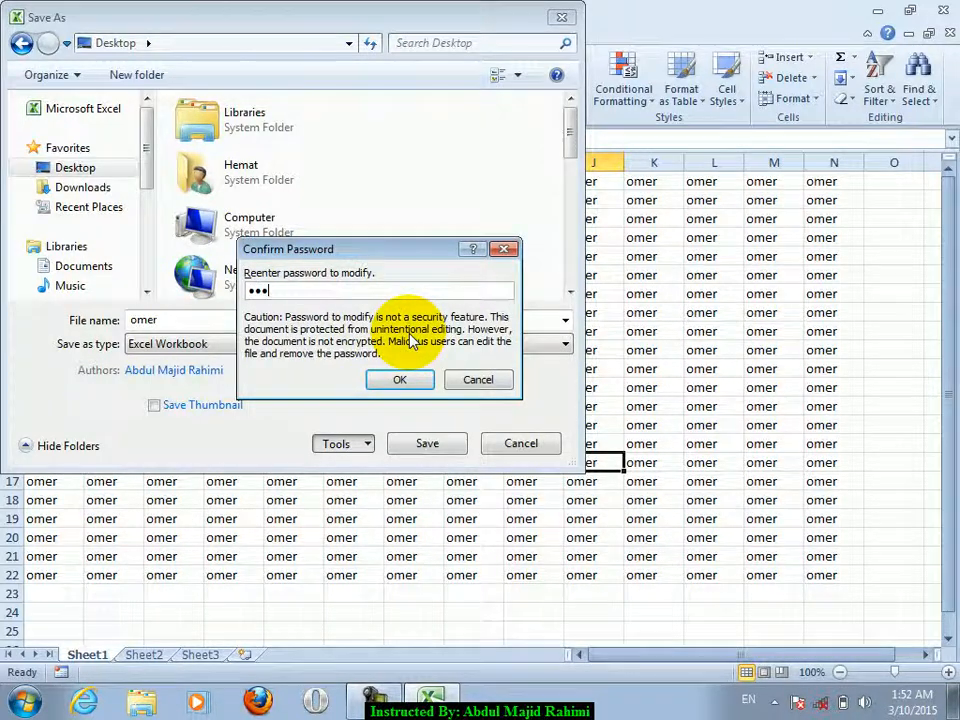
pyautogui.press('Return')
pyautogui.click(427, 443)
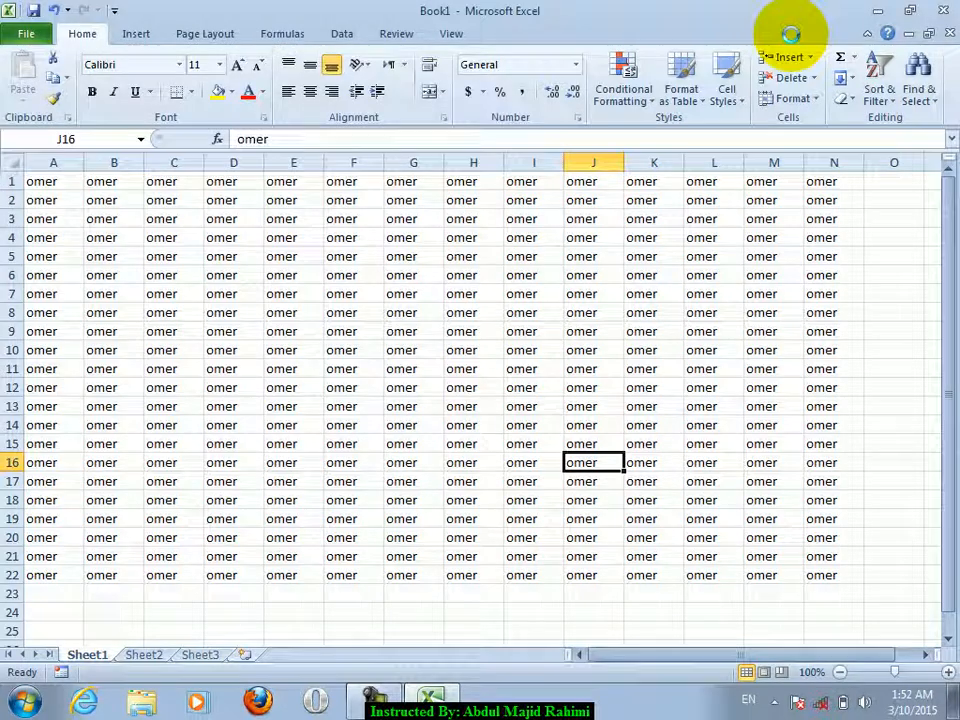
# - Close Excel, reopen omer from the desktop, enter the open password, and choose Read Only
pyautogui.click(943, 9)
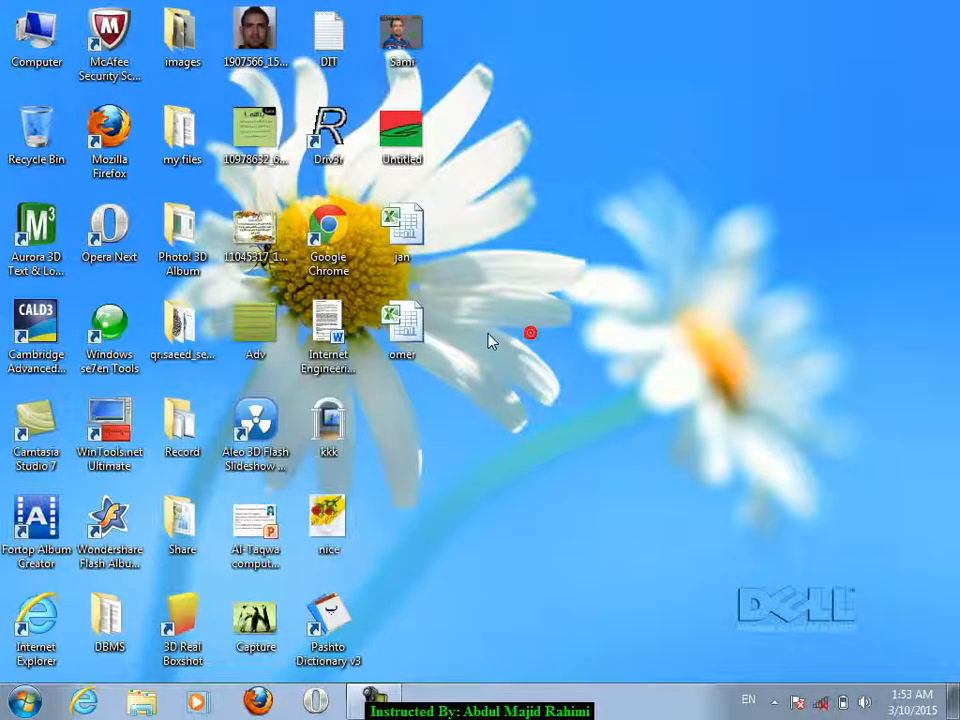
pyautogui.doubleClick(421, 340)
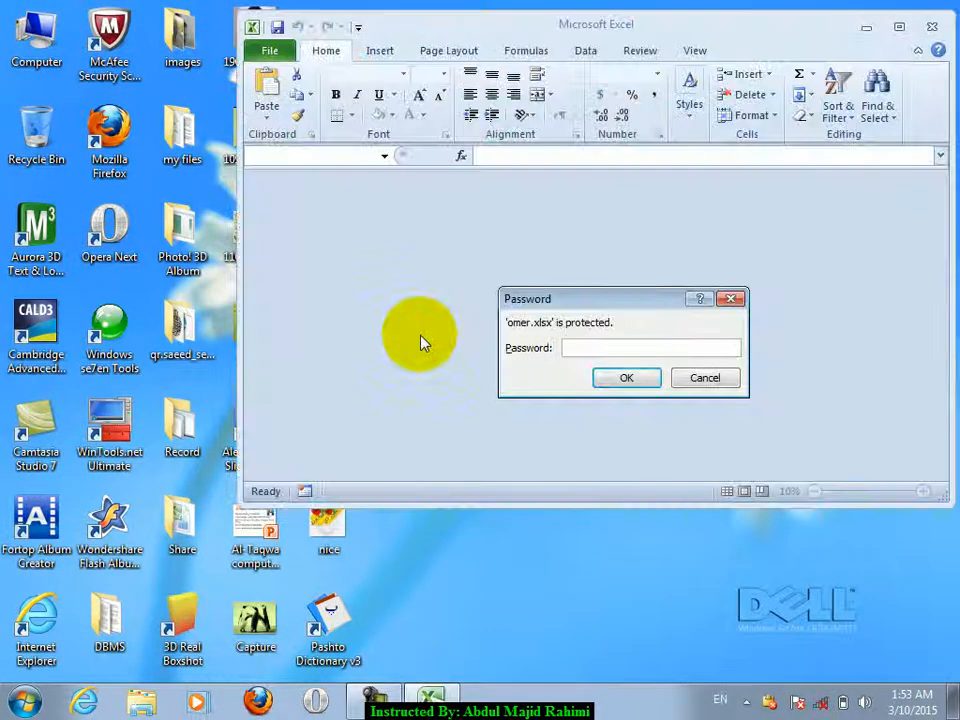
pyautogui.moveTo(539, 303); pyautogui.dragTo(509, 262)
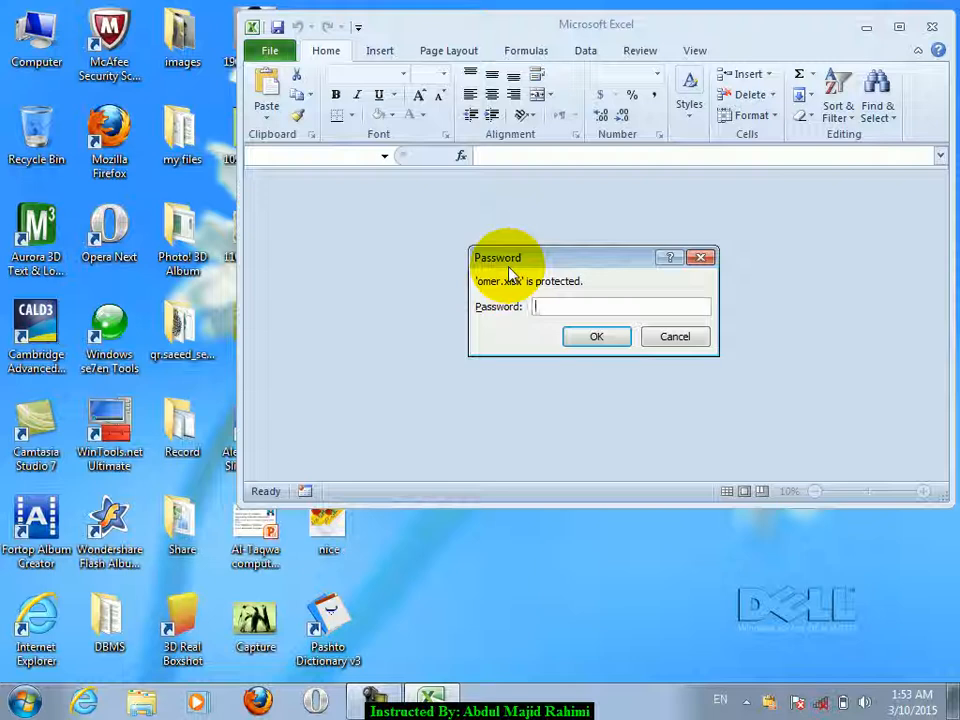
pyautogui.press('Return')
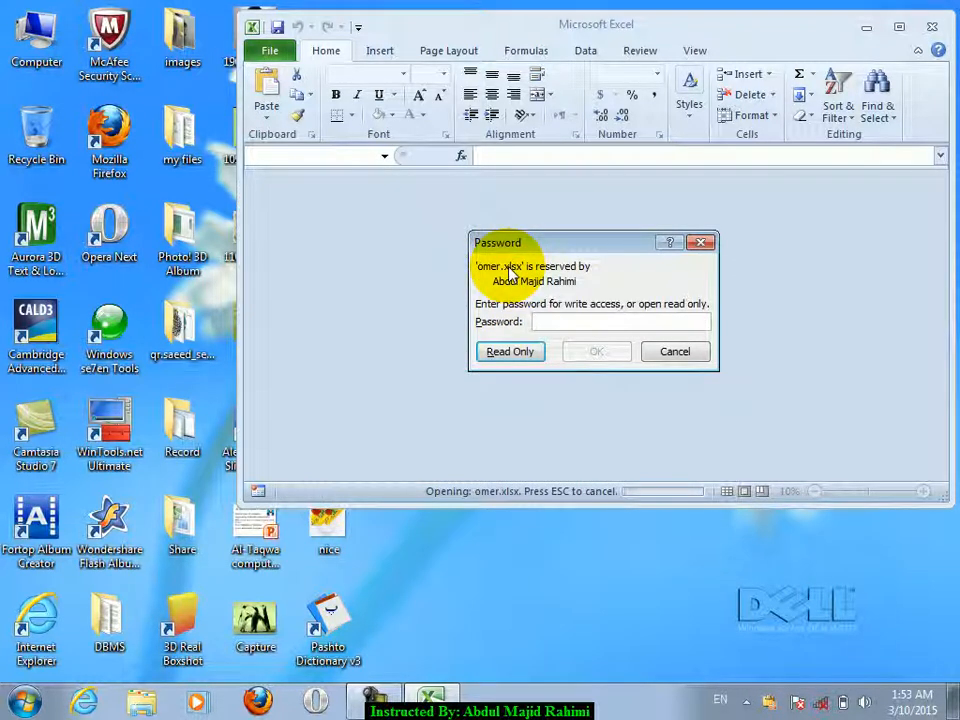
pyautogui.click(592, 322)
pyautogui.write('123')
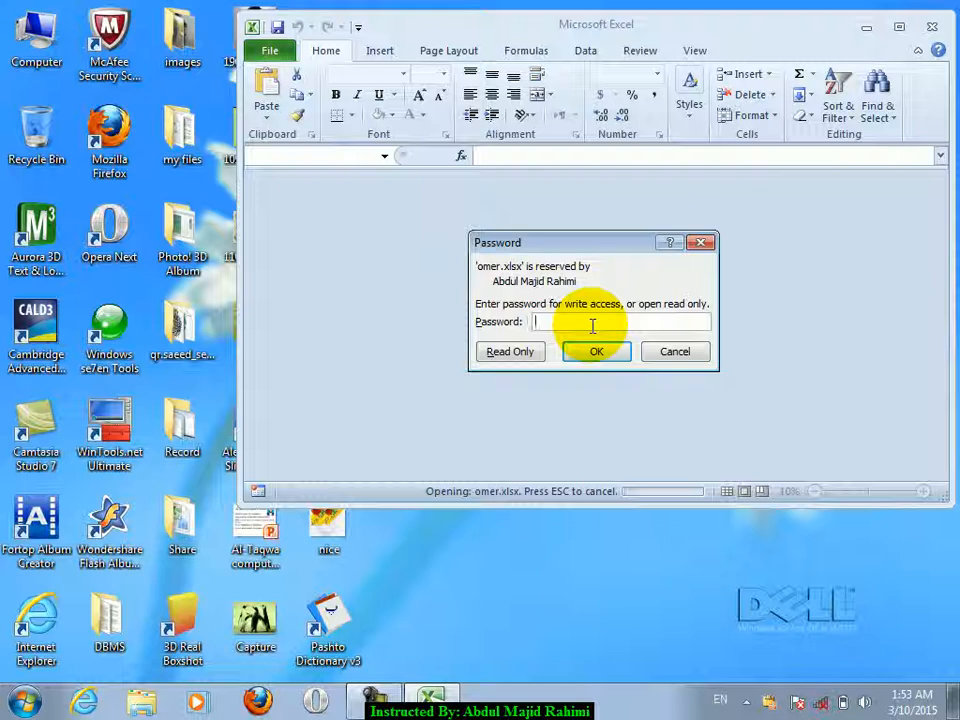
pyautogui.click(521, 361)
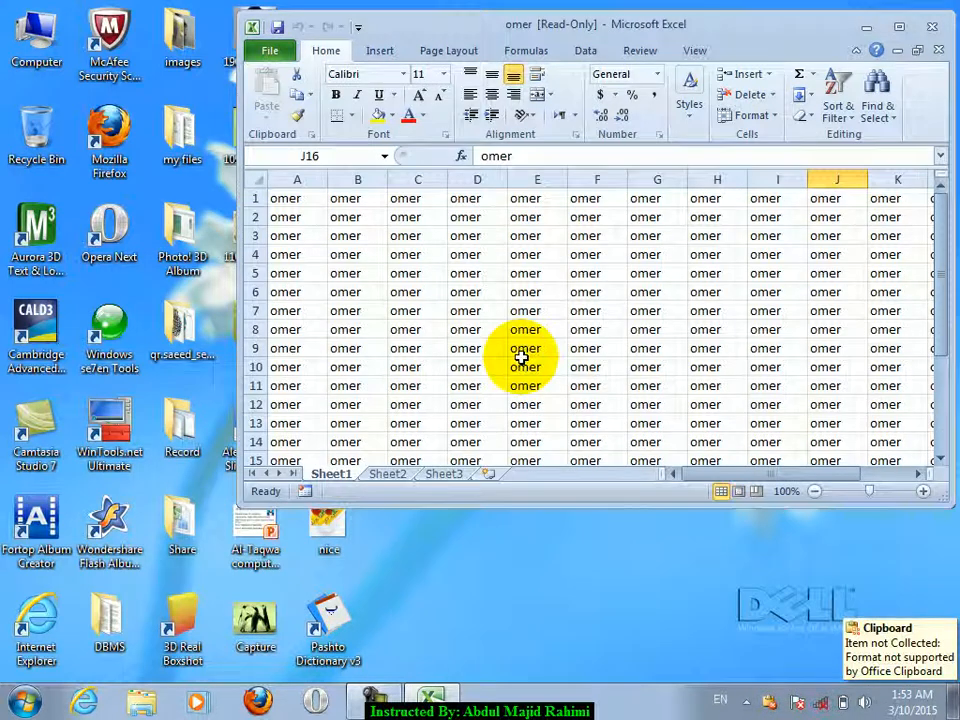
# - Maximize the window and fill D3:J18 with jan
pyautogui.doubleClick(552, 26)
pyautogui.moveTo(226, 216); pyautogui.dragTo(574, 506)
pyautogui.write('j')
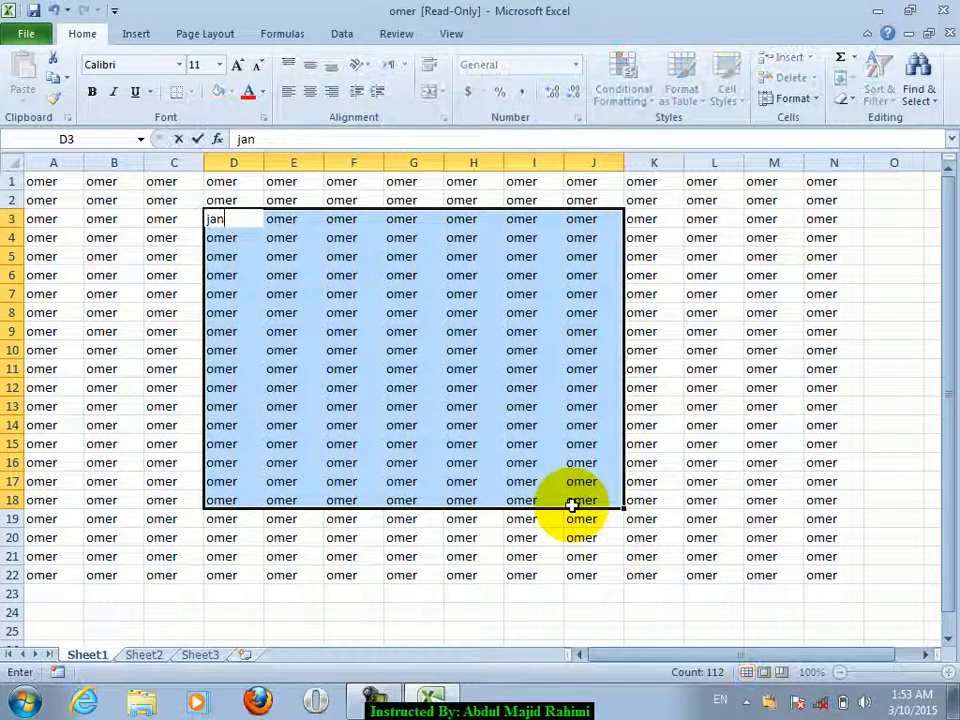
pyautogui.write('an')
pyautogui.hotkey('ctrl', 'Return')
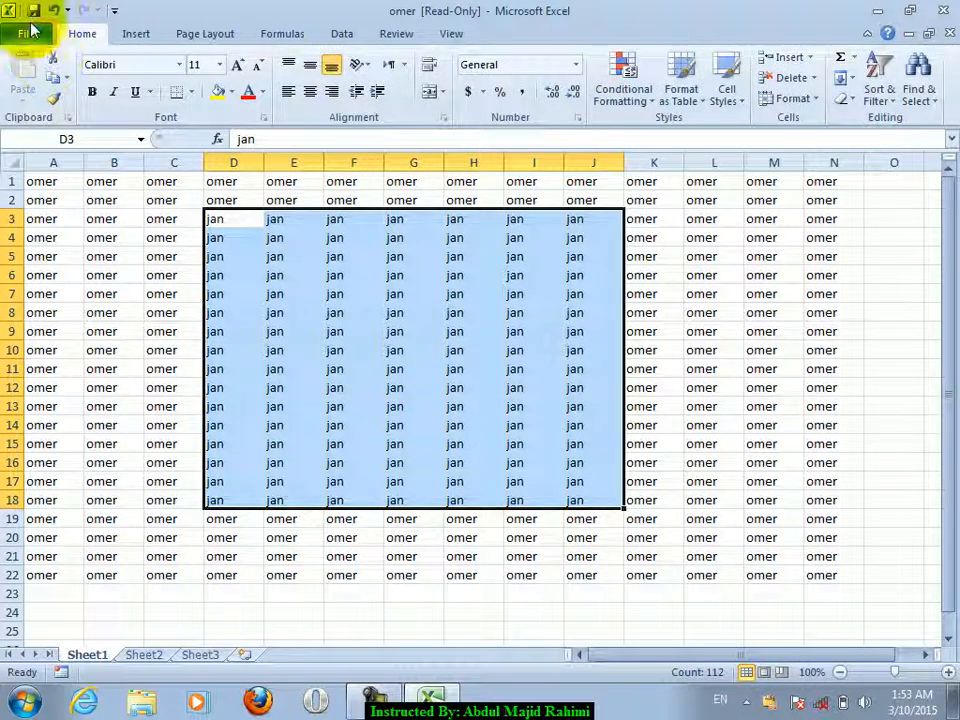
# - Attempt to save, dismiss the read-only warning, check File > Info, and close the workbook
pyautogui.click(33, 30)
pyautogui.click(28, 28)
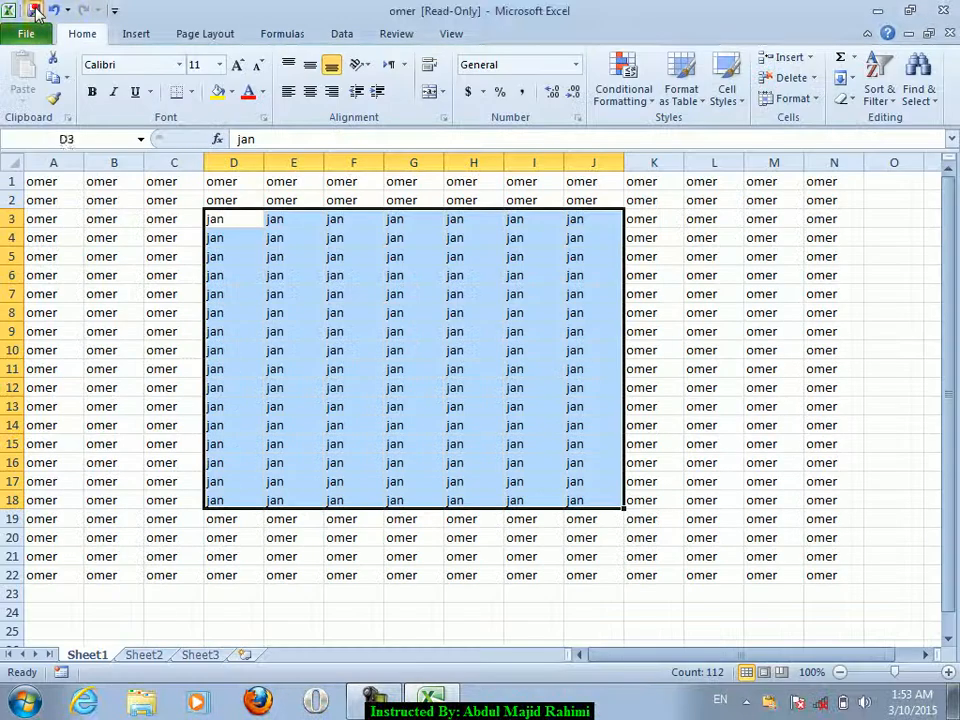
pyautogui.click(33, 11)
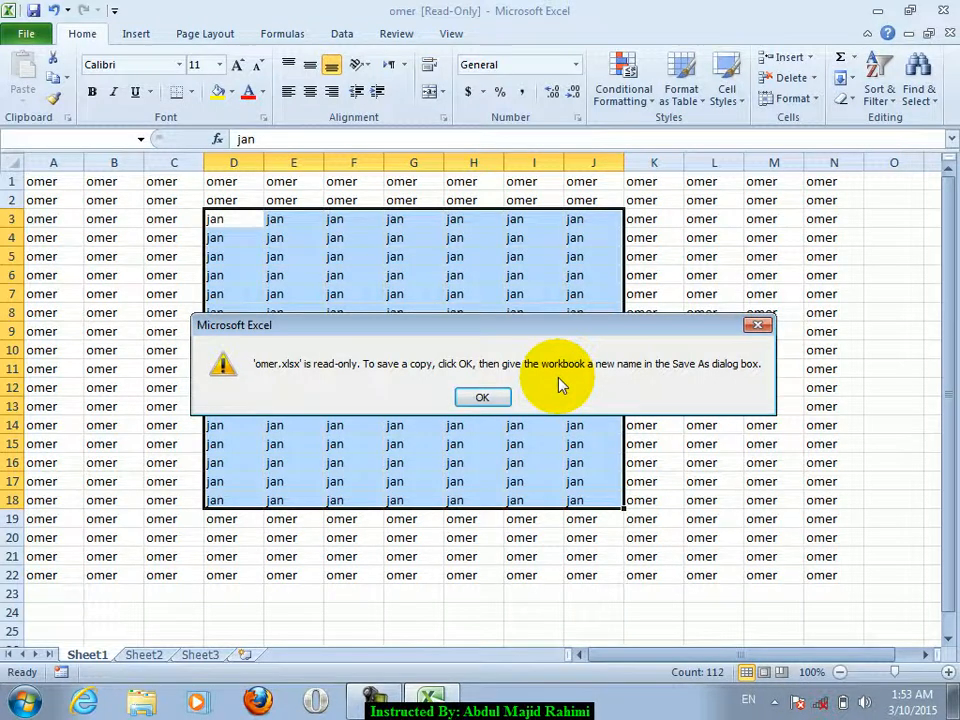
pyautogui.press('Escape')
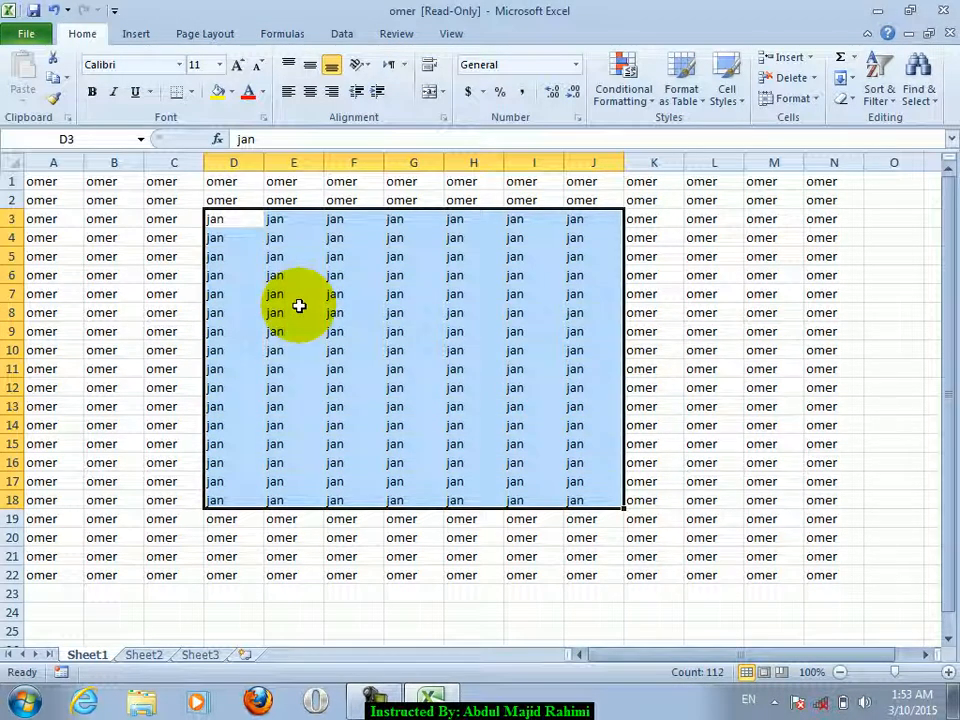
pyautogui.click(38, 35)
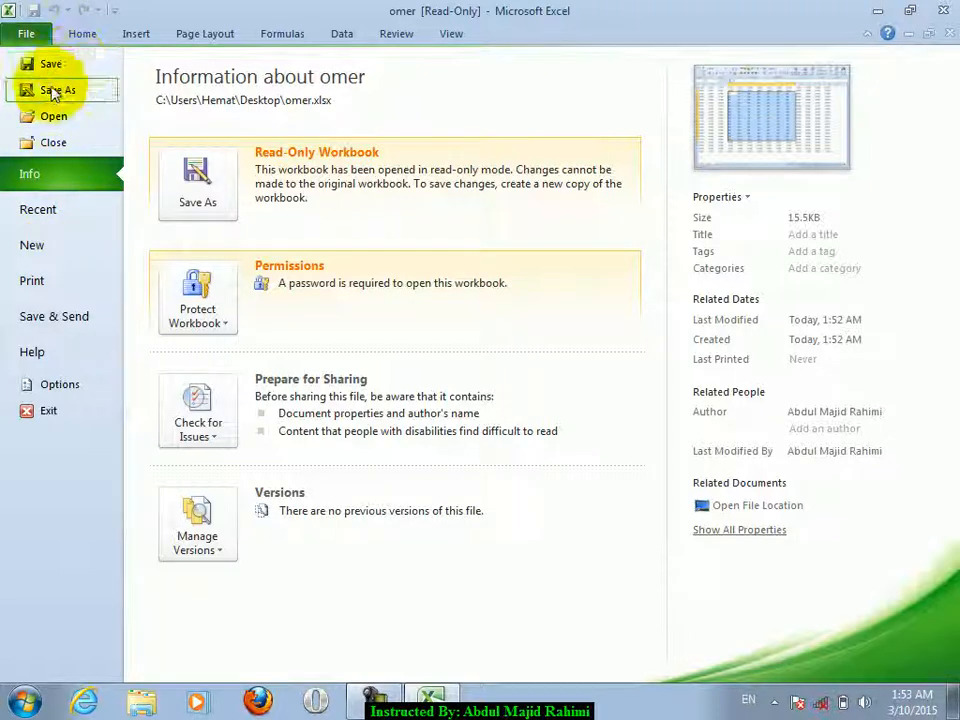
pyautogui.click(48, 30)
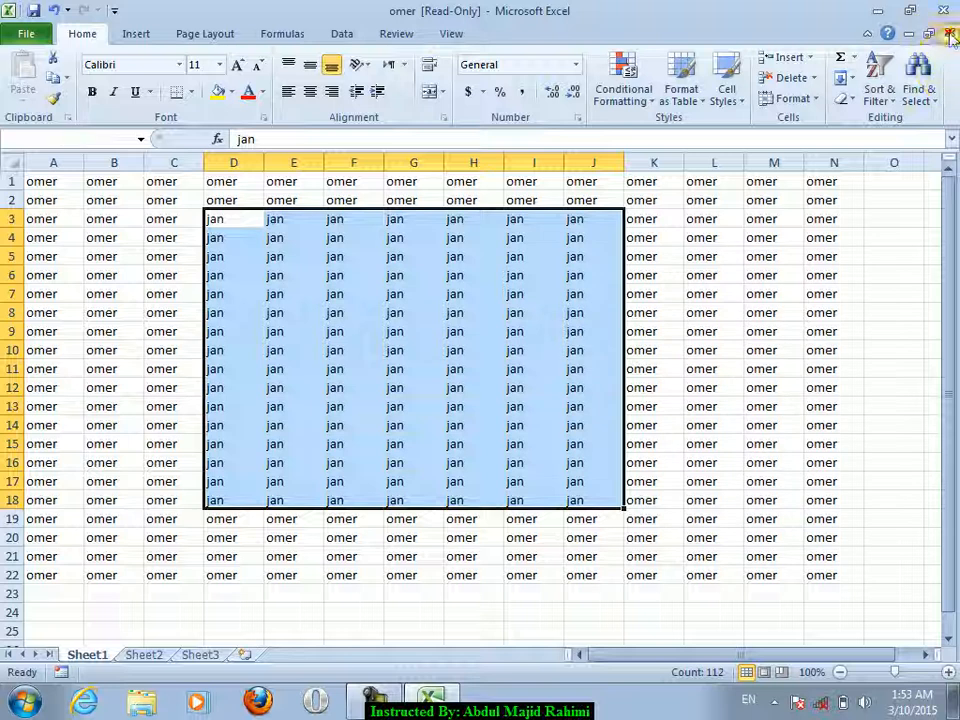
pyautogui.click(943, 33)
# - Close omer.xlsx without saving and fill A1:M14 of a new workbook with omer
pyautogui.click(476, 373)
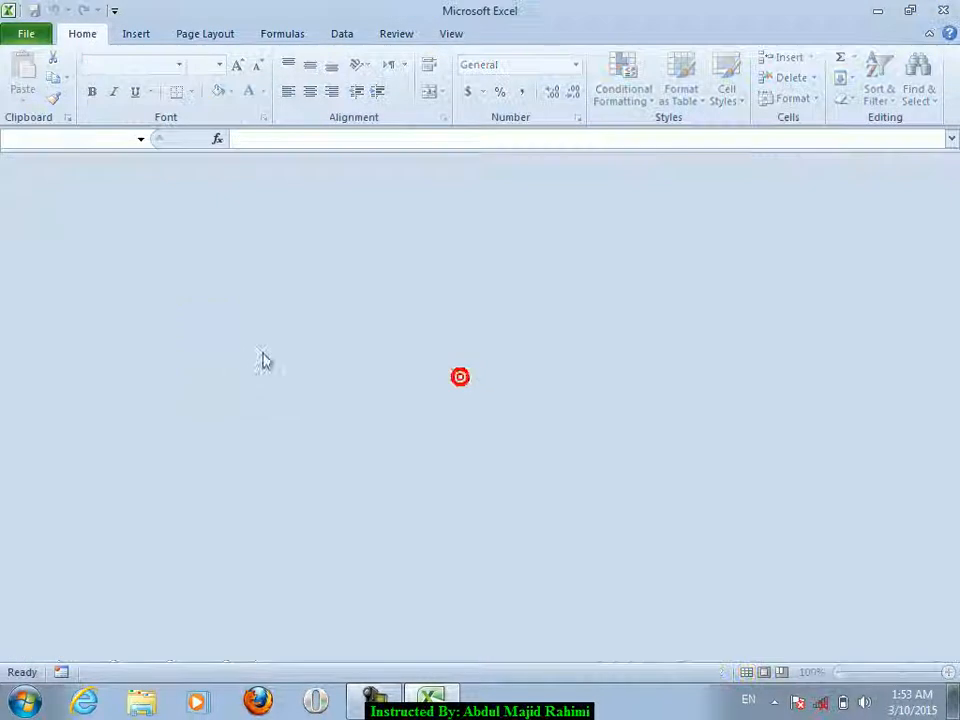
pyautogui.hotkey('ctrl', 'n')
pyautogui.hotkey('shift', 'Right')
pyautogui.hotkey('shift', 'Right')
pyautogui.hotkey('shift', 'Right')
pyautogui.hotkey('shift', 'Right')
pyautogui.hotkey('shift', 'Right')
pyautogui.hotkey('shift', 'Right')
pyautogui.hotkey('shift', 'Right')
pyautogui.hotkey('shift', 'Right')
pyautogui.hotkey('shift', 'Right')
pyautogui.hotkey('shift', 'Right')
pyautogui.hotkey('shift', 'Right')
pyautogui.hotkey('shift', 'Right')
pyautogui.hotkey('shift', 'Down')
pyautogui.hotkey('shift', 'Down')
pyautogui.hotkey('shift', 'Down')
pyautogui.hotkey('shift', 'Down')
pyautogui.hotkey('shift', 'Down')
pyautogui.hotkey('shift', 'Down')
pyautogui.hotkey('shift', 'Down')
pyautogui.hotkey('shift', 'Down')
pyautogui.hotkey('shift', 'Down')
pyautogui.hotkey('shift', 'Down')
pyautogui.hotkey('shift', 'Down')
pyautogui.hotkey('shift', 'Down')
pyautogui.hotkey('shift', 'Down')
pyautogui.write('omer')
pyautogui.hotkey('ctrl', 'Return')
# - Select C8 and bring up the Save As dialog for Book1
pyautogui.click(199, 313)
pyautogui.click(28, 34)
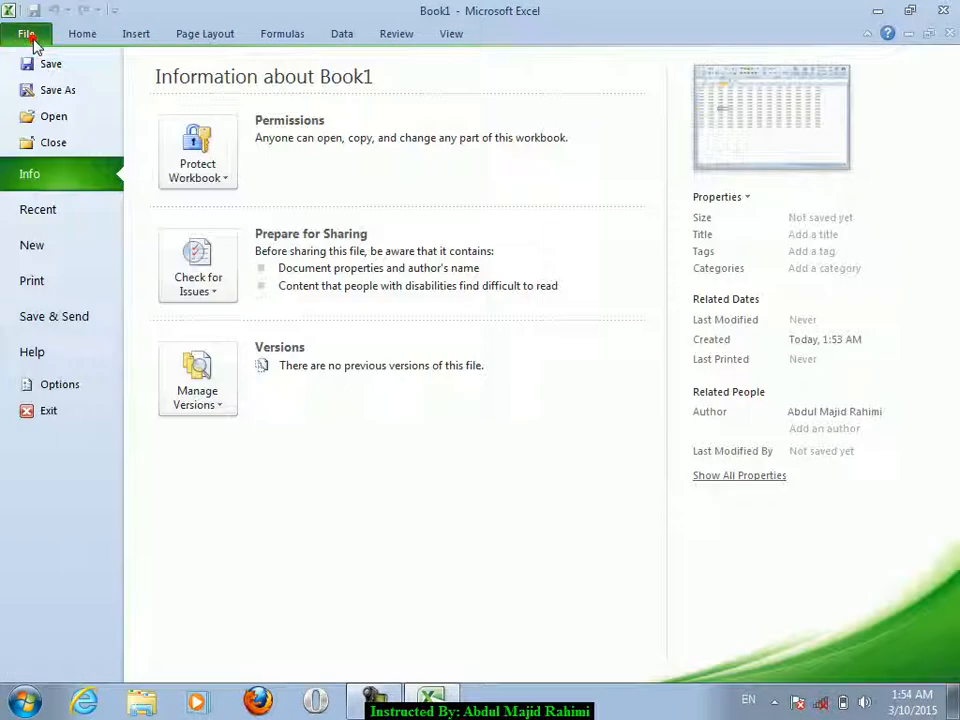
pyautogui.click(42, 68)
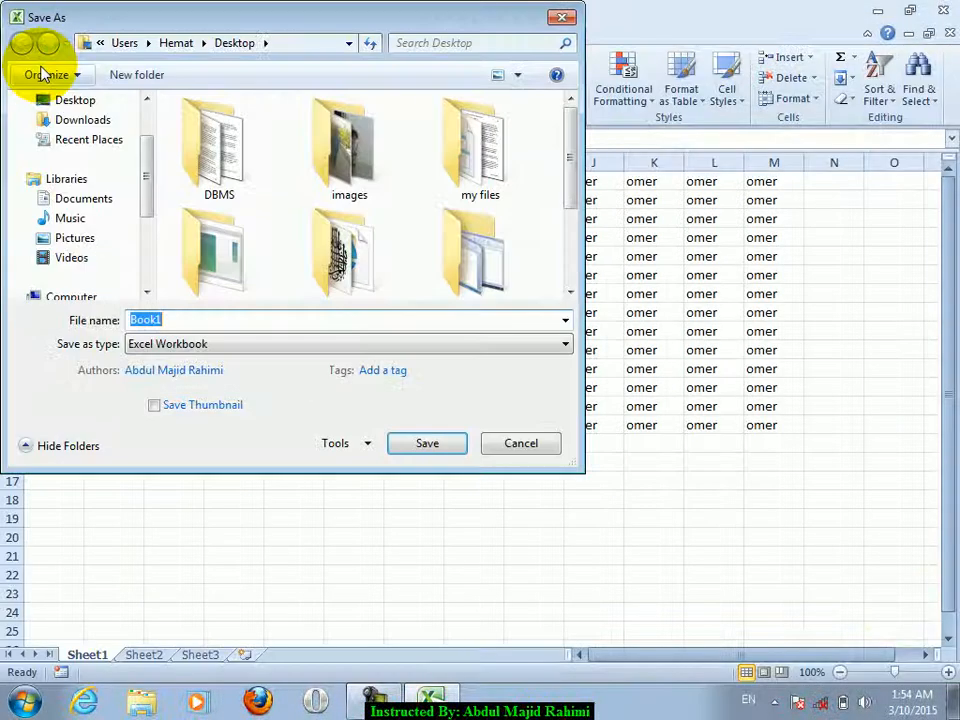
# - Tick Read-only recommended in General Options and save Book1 to the Desktop
pyautogui.click(345, 443)
pyautogui.click(362, 506)
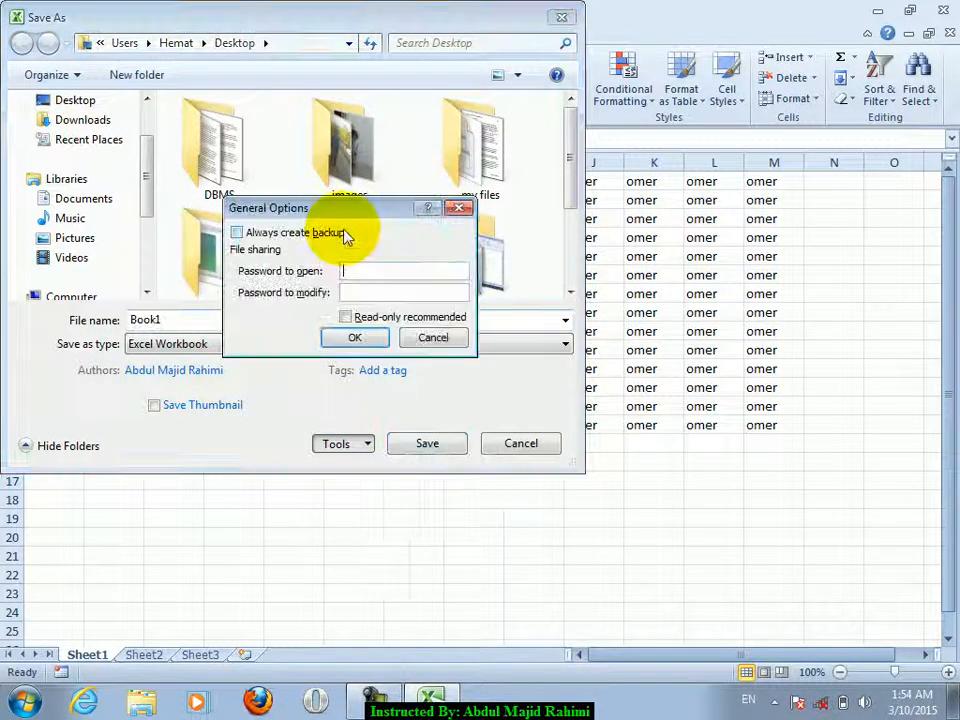
pyautogui.click(366, 270)
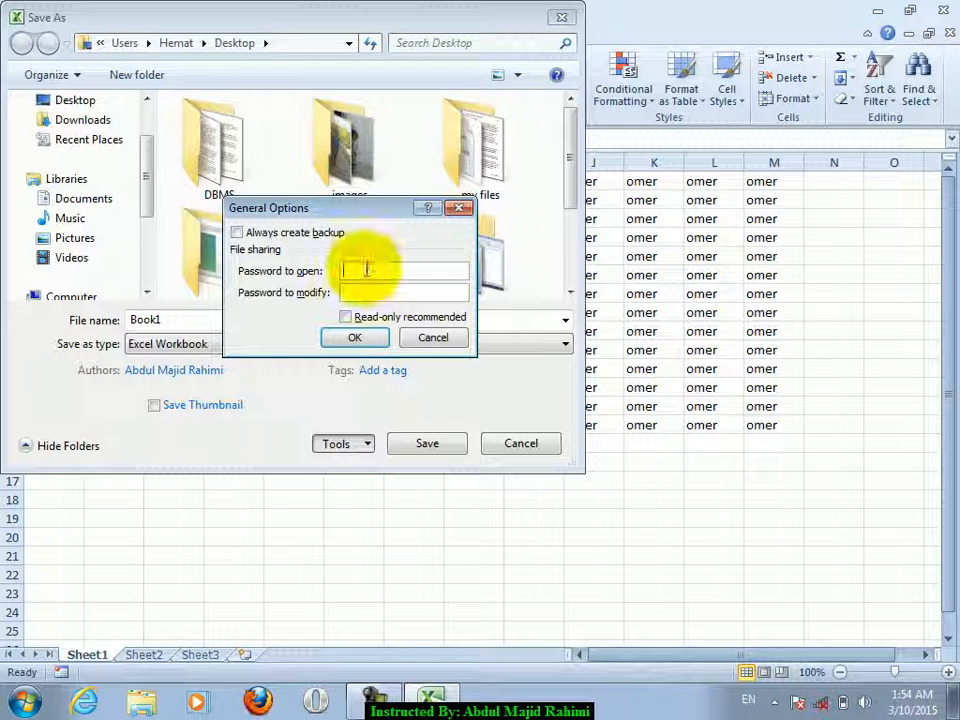
pyautogui.click(352, 317)
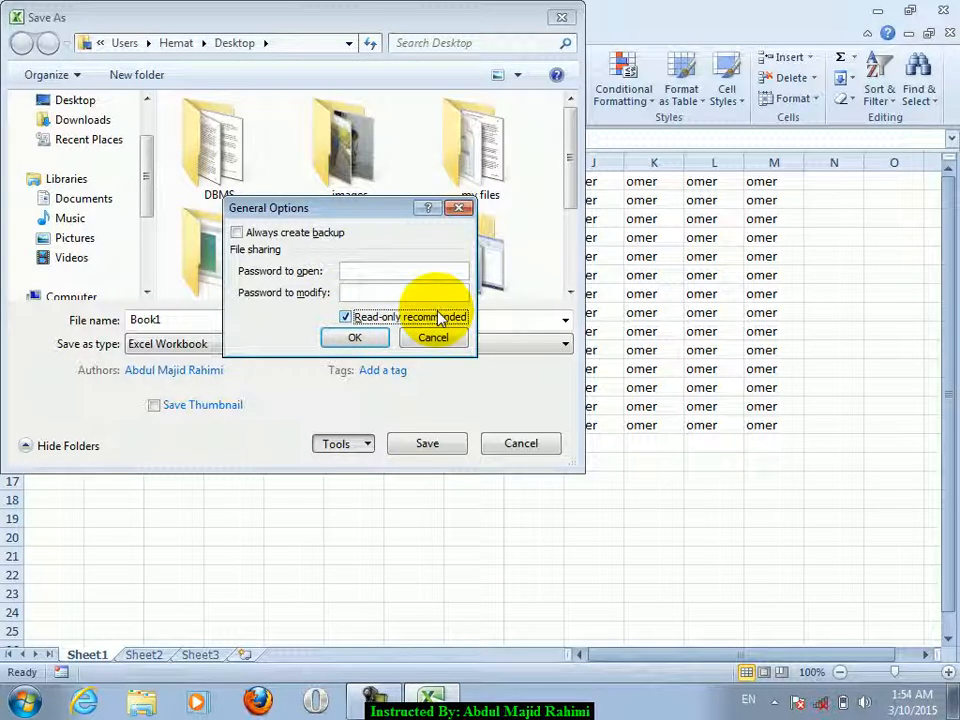
pyautogui.click(358, 339)
pyautogui.click(432, 441)
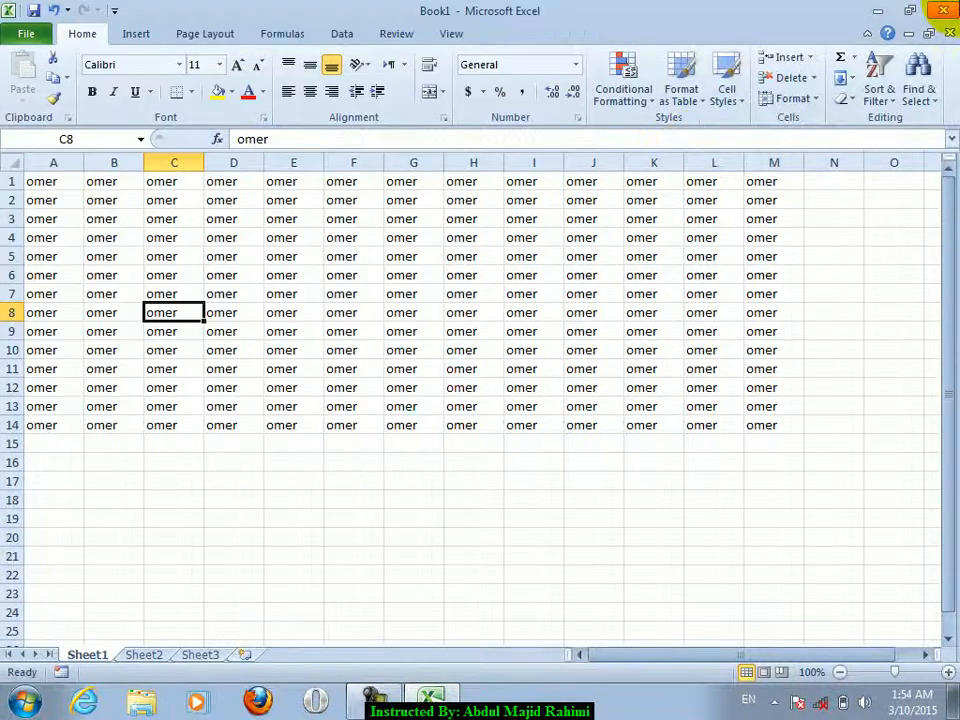
# - Close Excel, reopen Book1, cancel the read-only prompt, then close and reopen Book1
pyautogui.click(949, 7)
pyautogui.doubleClick(386, 463)
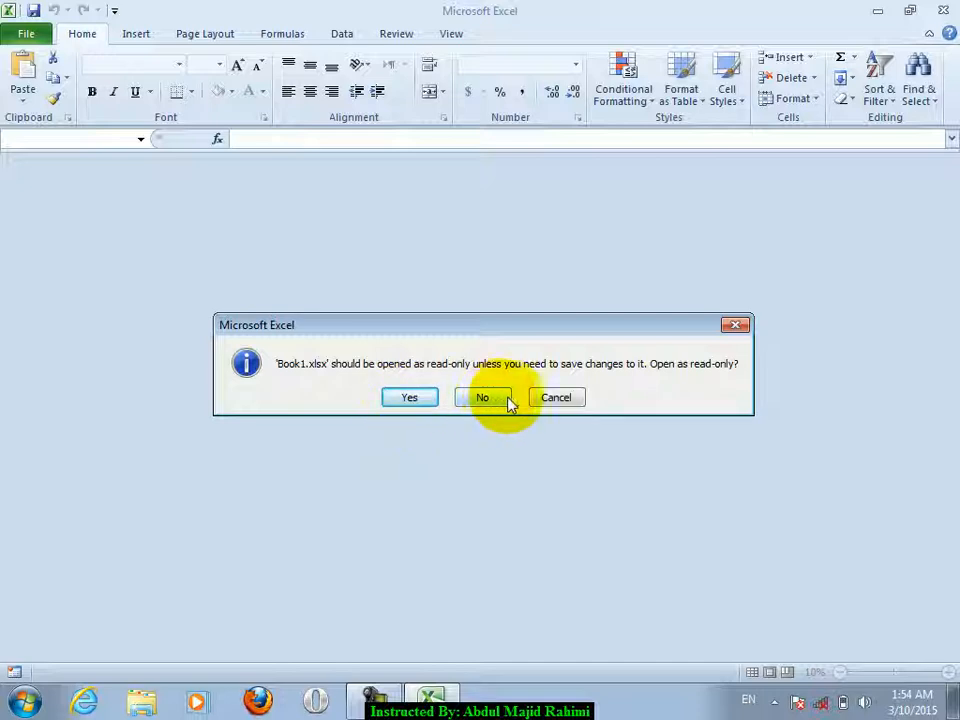
pyautogui.click(573, 399)
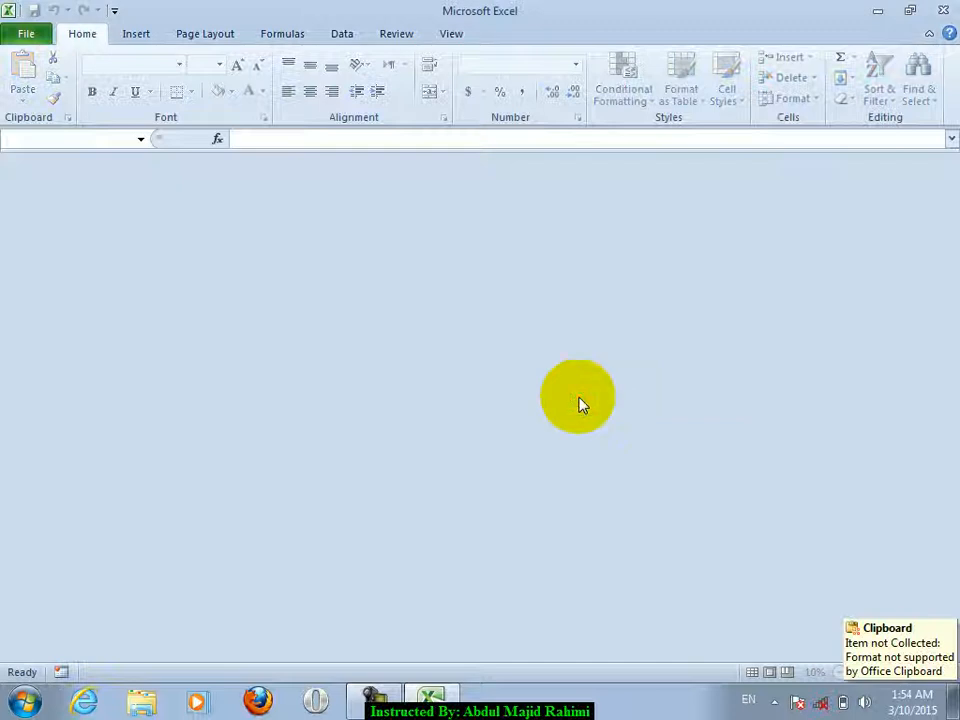
pyautogui.click(943, 10)
pyautogui.doubleClick(403, 409)
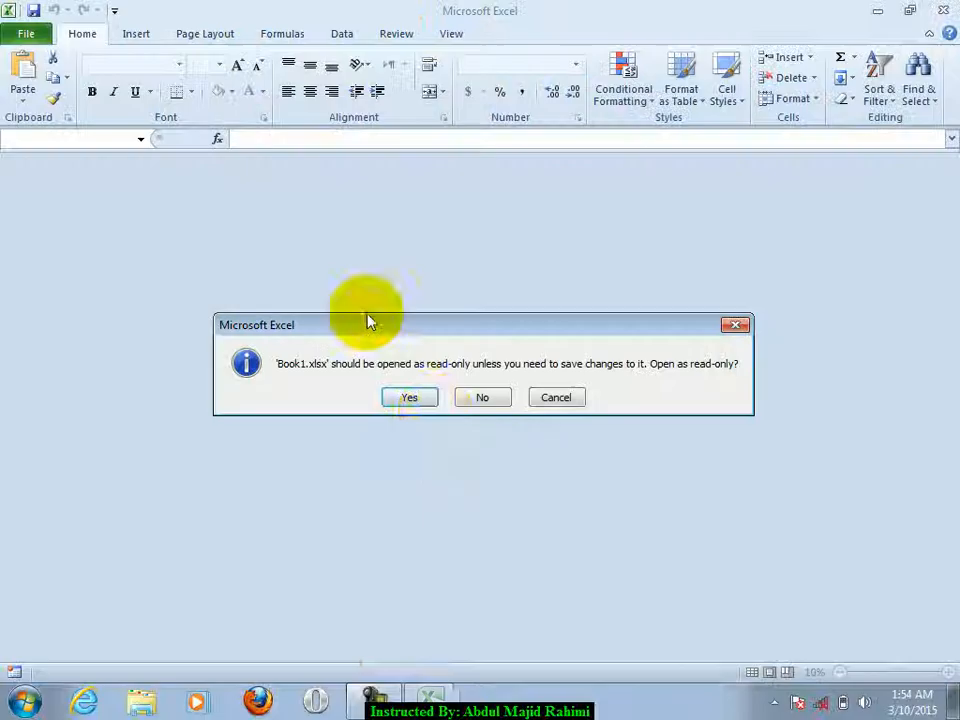
# - Open Book1 as editable (No at the prompt), check File > Info, and close Excel
pyautogui.click(481, 397)
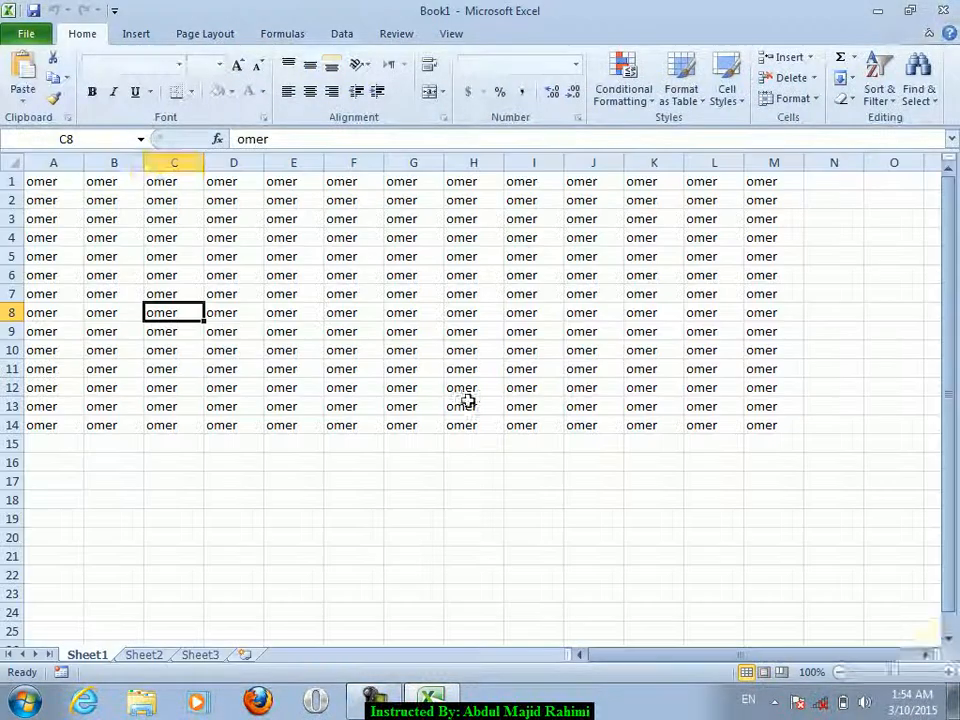
pyautogui.click(22, 38)
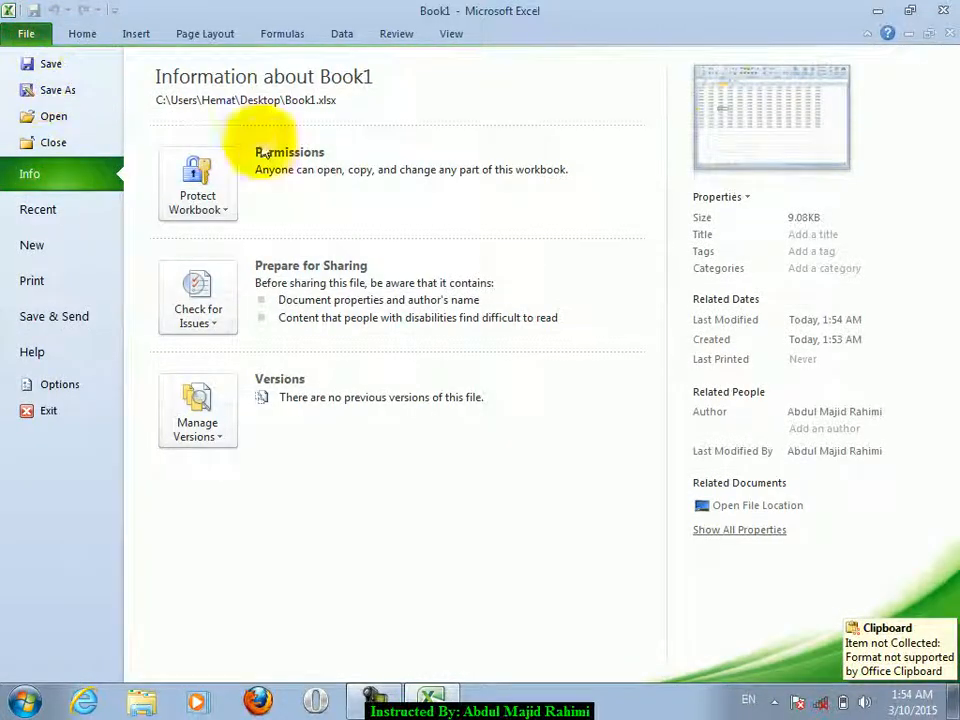
pyautogui.click(22, 34)
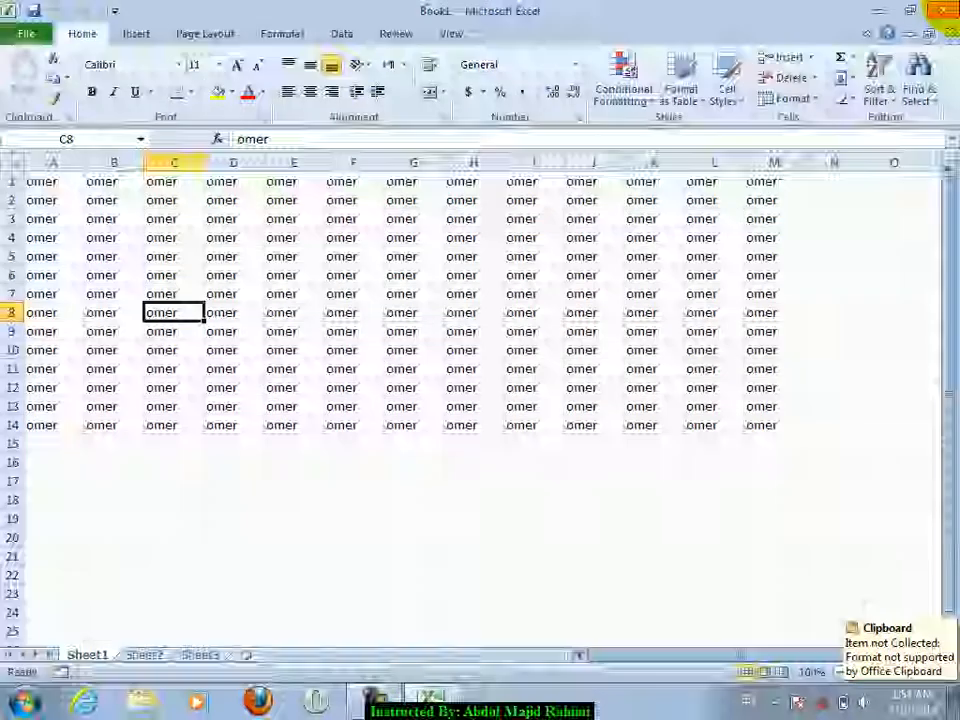
pyautogui.click(943, 10)
# - Delete the jan, omer and Book1 files from the desktop
pyautogui.moveTo(493, 237); pyautogui.dragTo(399, 436)
pyautogui.press('Delete')
pyautogui.press('Return')
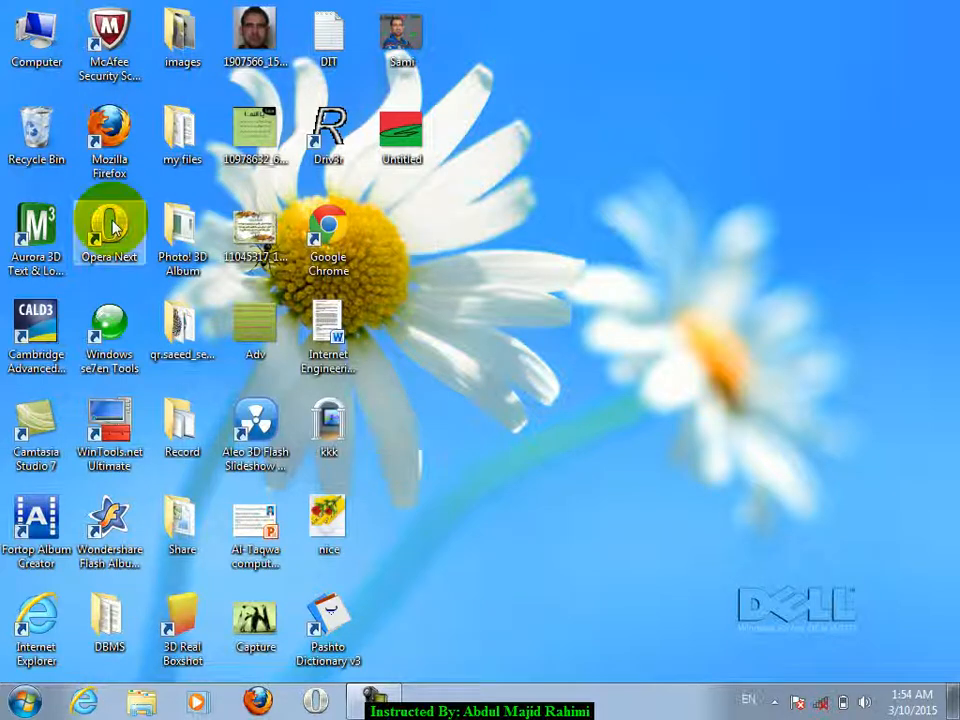
# - Launch Excel with a new workbook and enter copy in cell E4
pyautogui.click(20, 703)
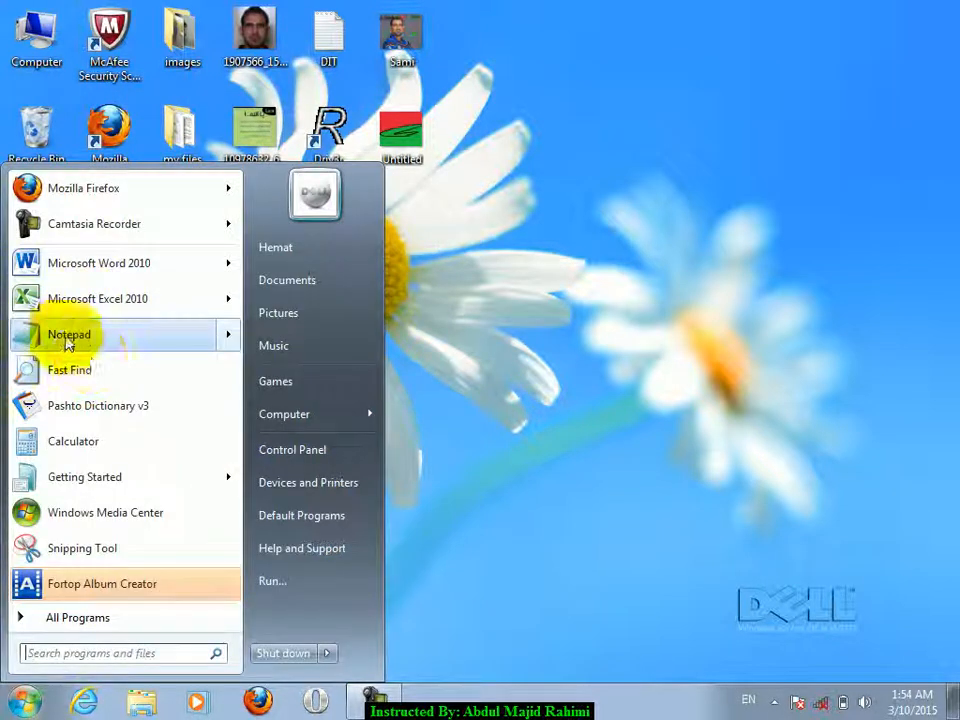
pyautogui.click(92, 298)
pyautogui.click(275, 236)
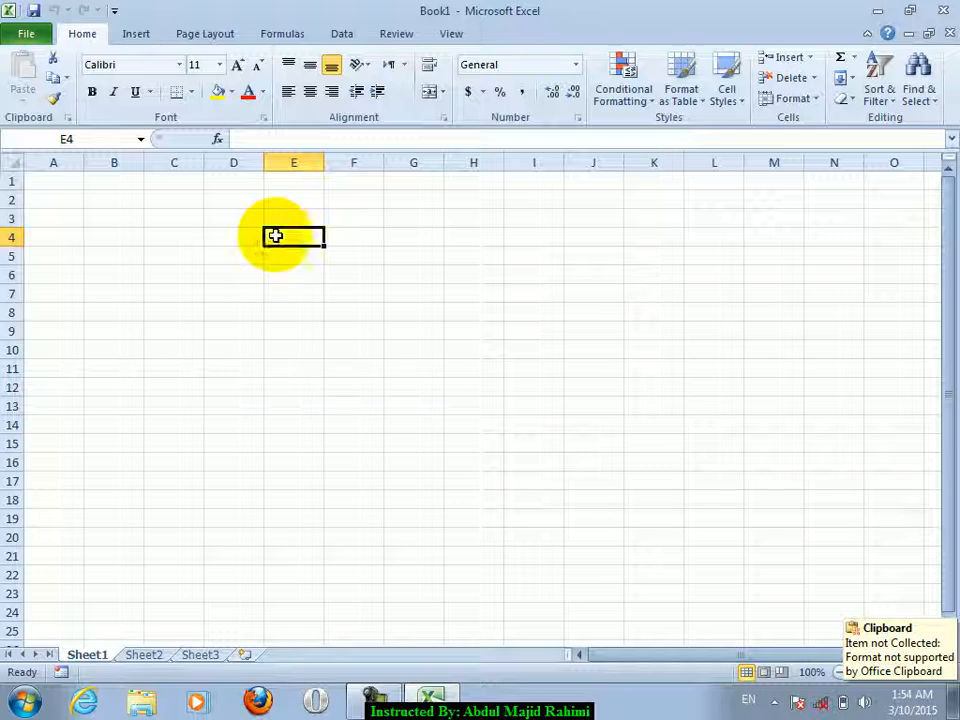
pyautogui.write('comp')
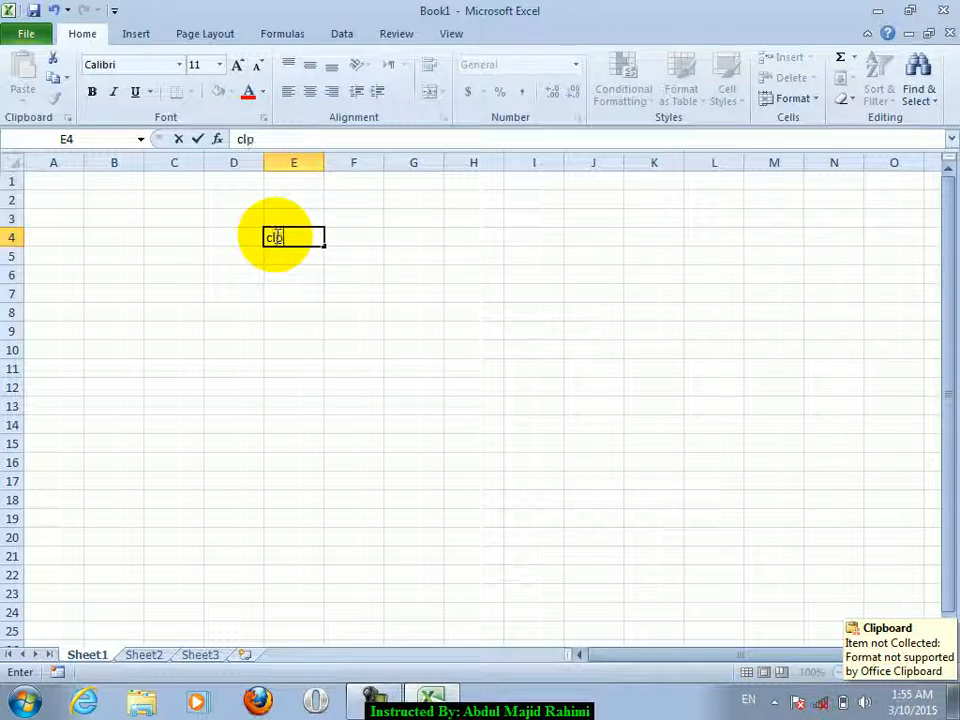
pyautogui.write('y')
pyautogui.press('Return')
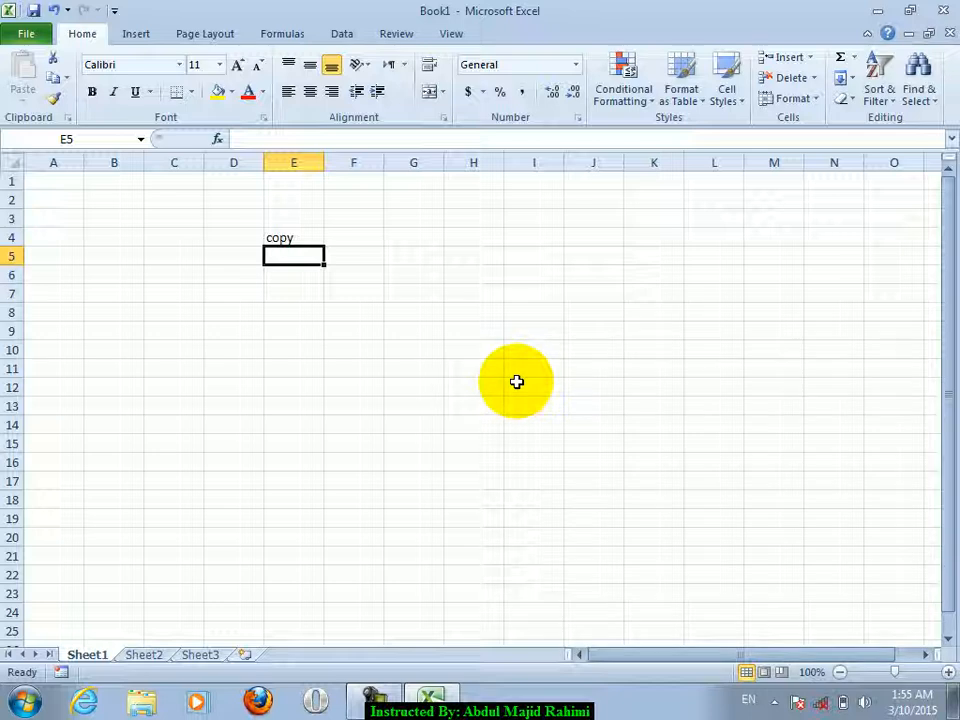
# - Fill B3:I20 with omer
pyautogui.moveTo(100, 218); pyautogui.dragTo(553, 544)
pyautogui.write('omer')
pyautogui.hotkey('ctrl', 'Return')
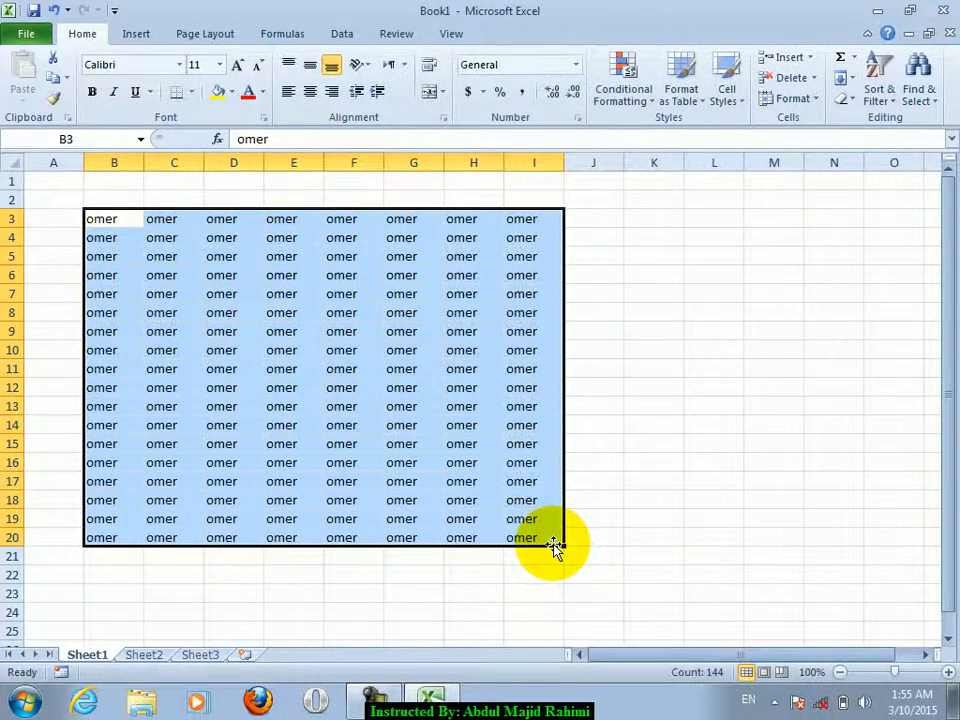
pyautogui.click(552, 462)
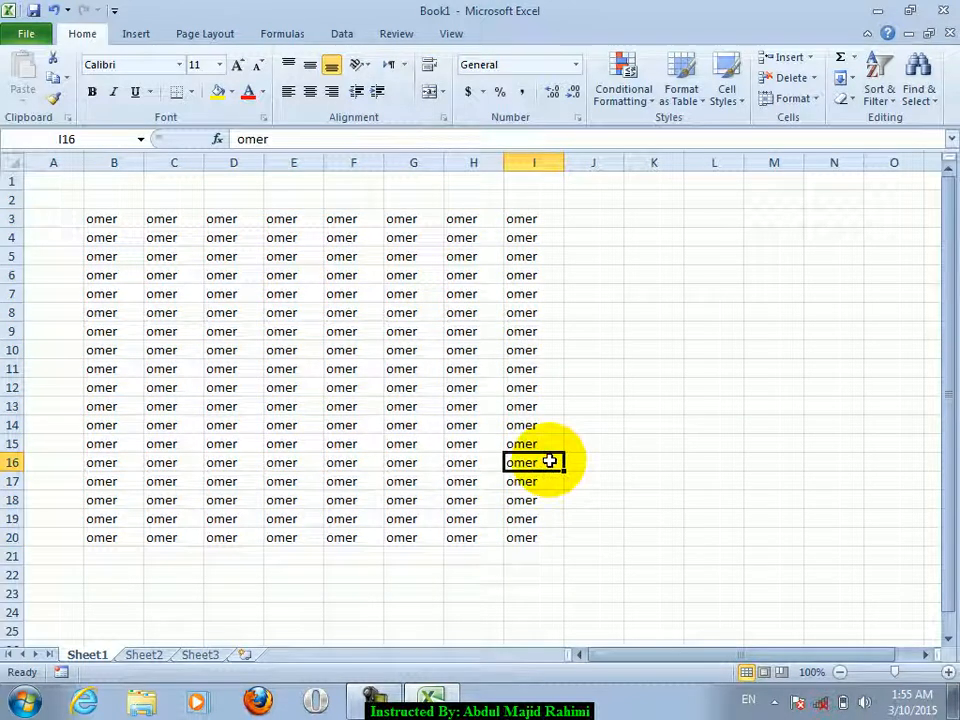
# - Fill I4:M22 with omer, then undo both omer fills with Ctrl+Z twice
pyautogui.moveTo(553, 241); pyautogui.dragTo(799, 577)
pyautogui.write('omer')
pyautogui.hotkey('ctrl', 'Return')
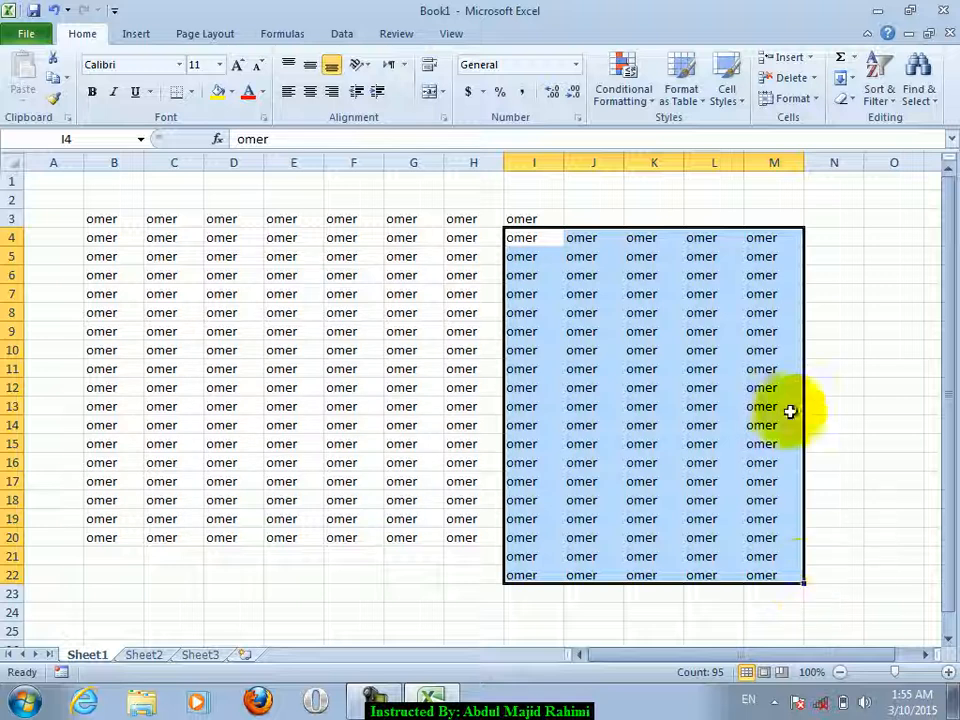
pyautogui.click(790, 411)
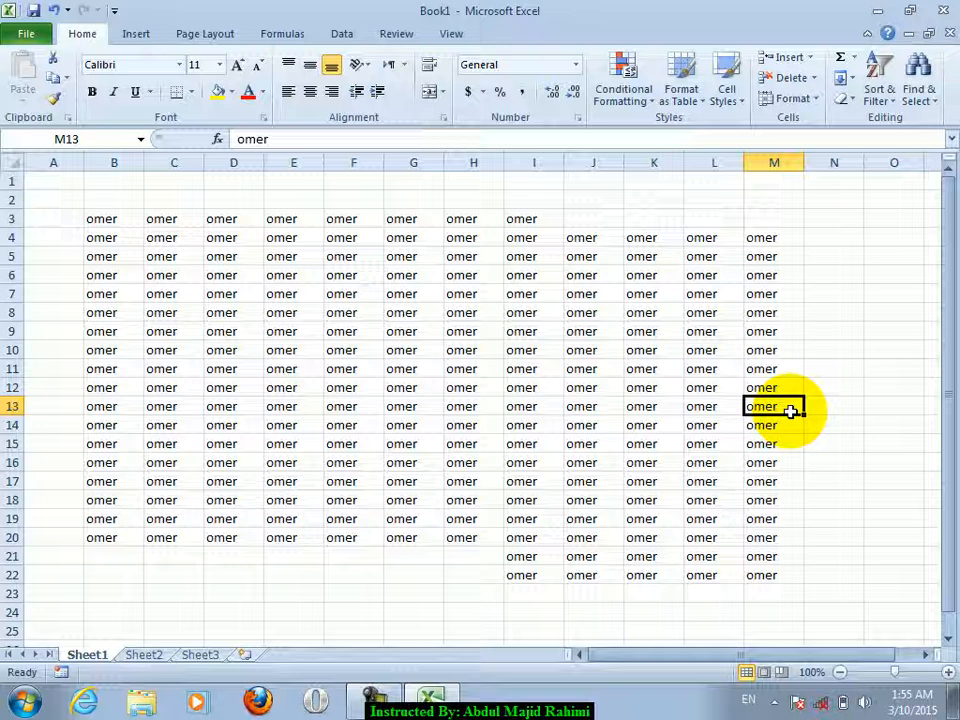
pyautogui.hotkey('ctrl', 'z')
pyautogui.hotkey('ctrl', 'z')
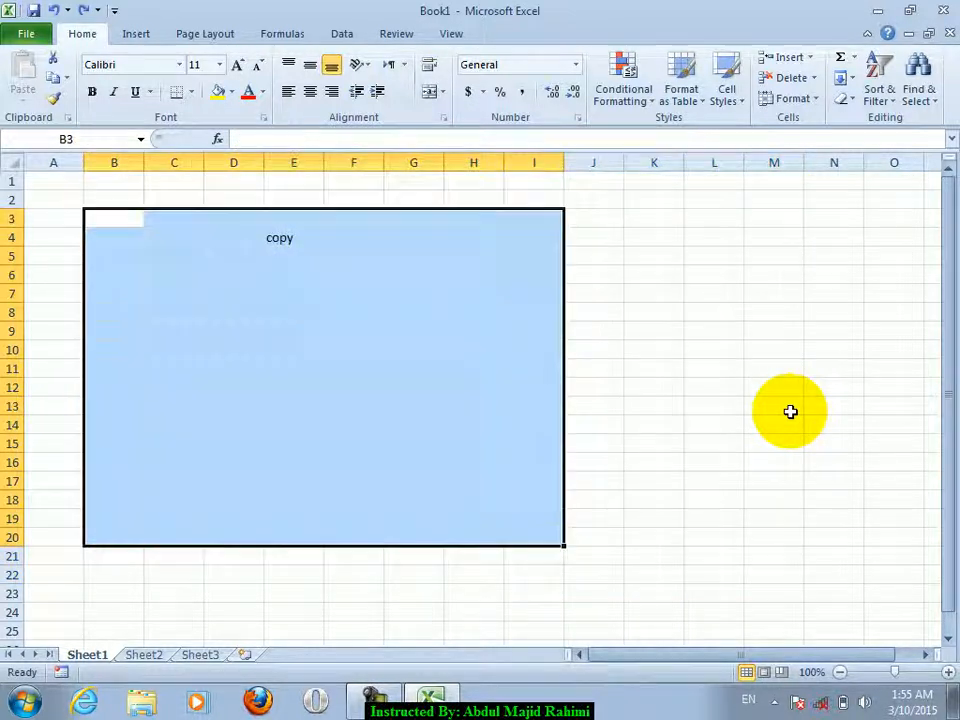
pyautogui.hotkey('ctrl', 'z')
# - Enter the heading 'Schedule' in B3 and 'every day' in B4
pyautogui.write('S')
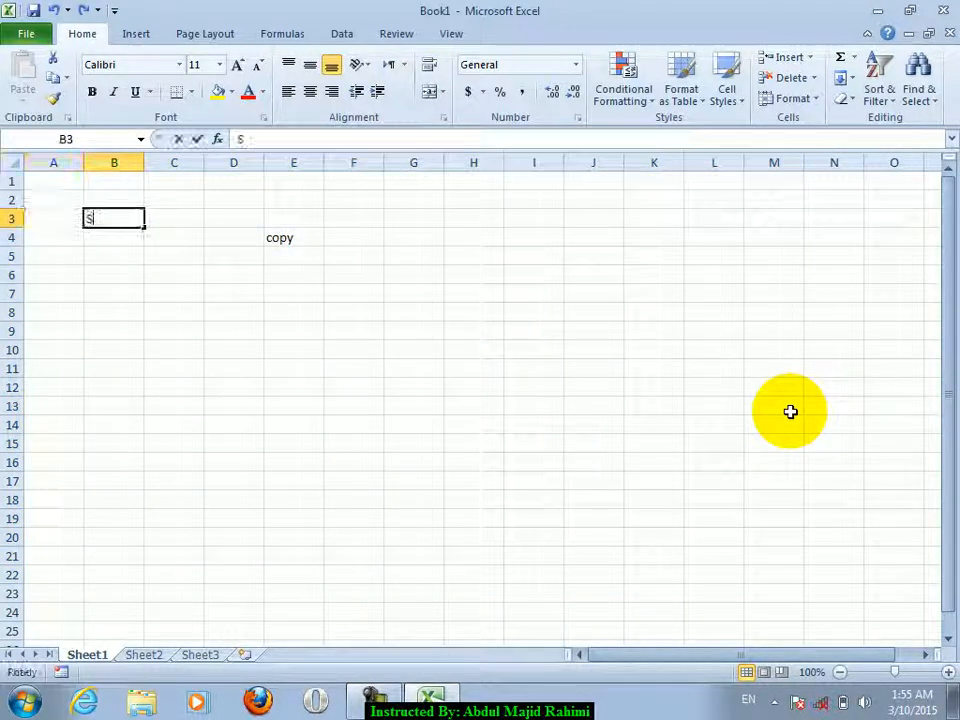
pyautogui.write('chedule')
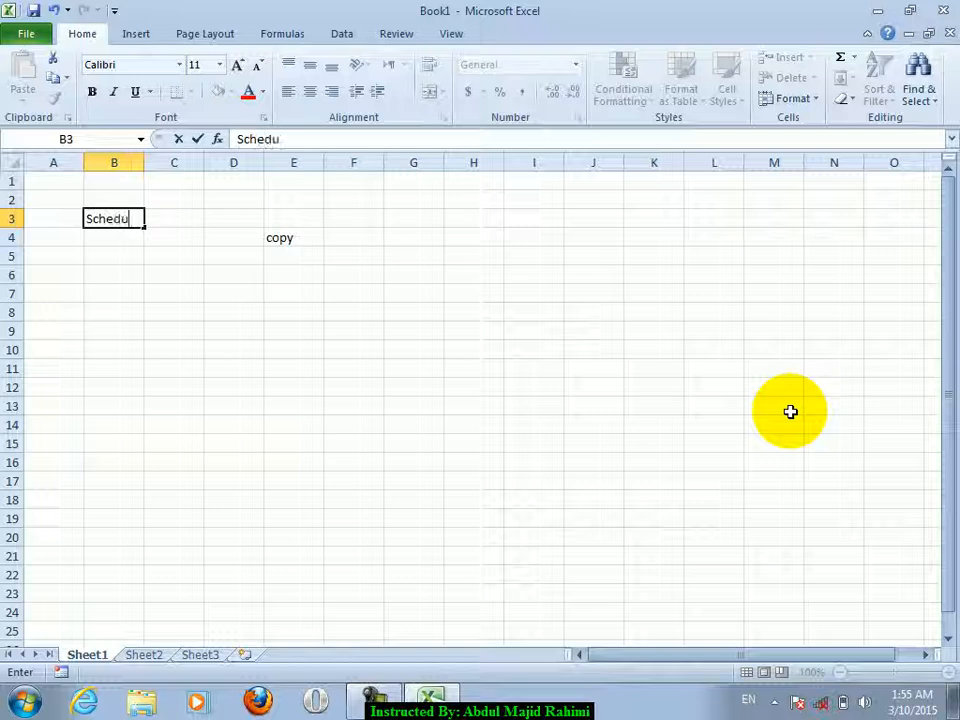
pyautogui.press('Return')
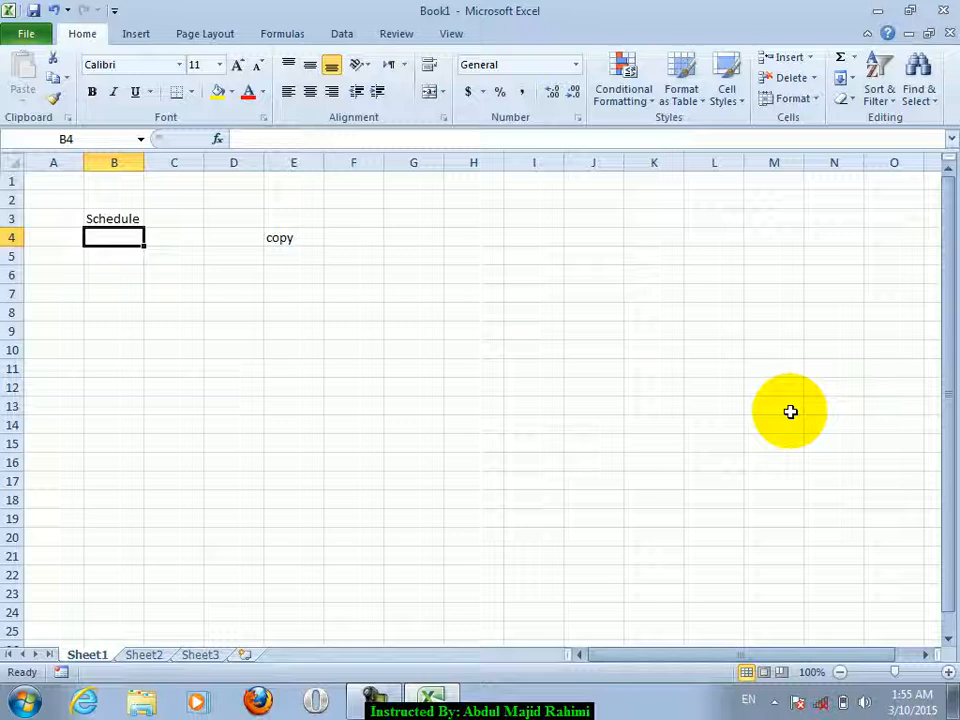
pyautogui.write('every day')
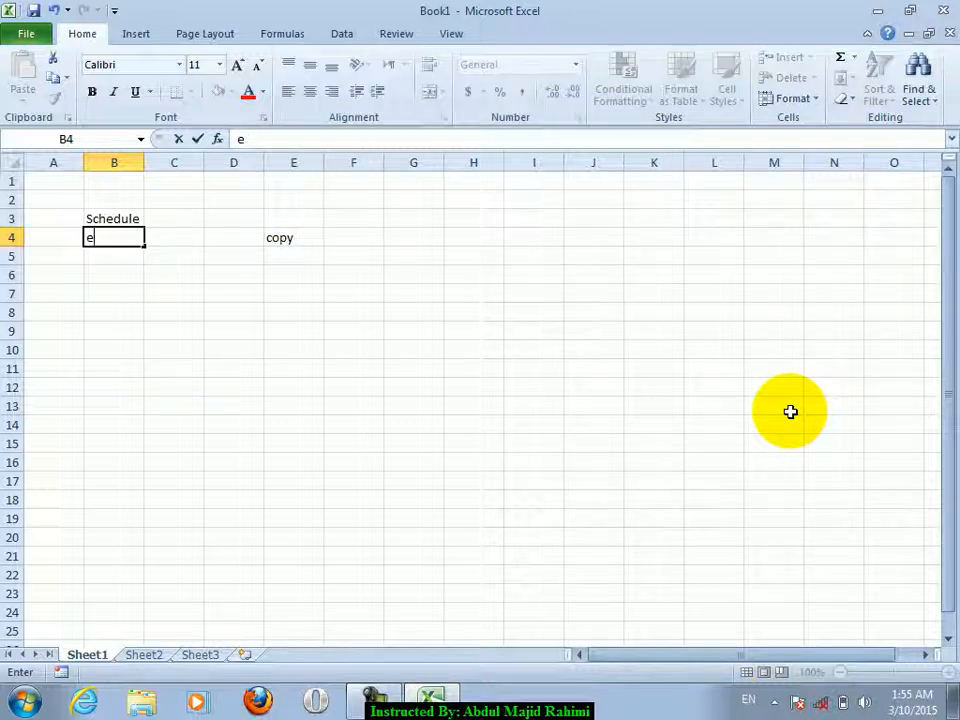
pyautogui.press('Return')
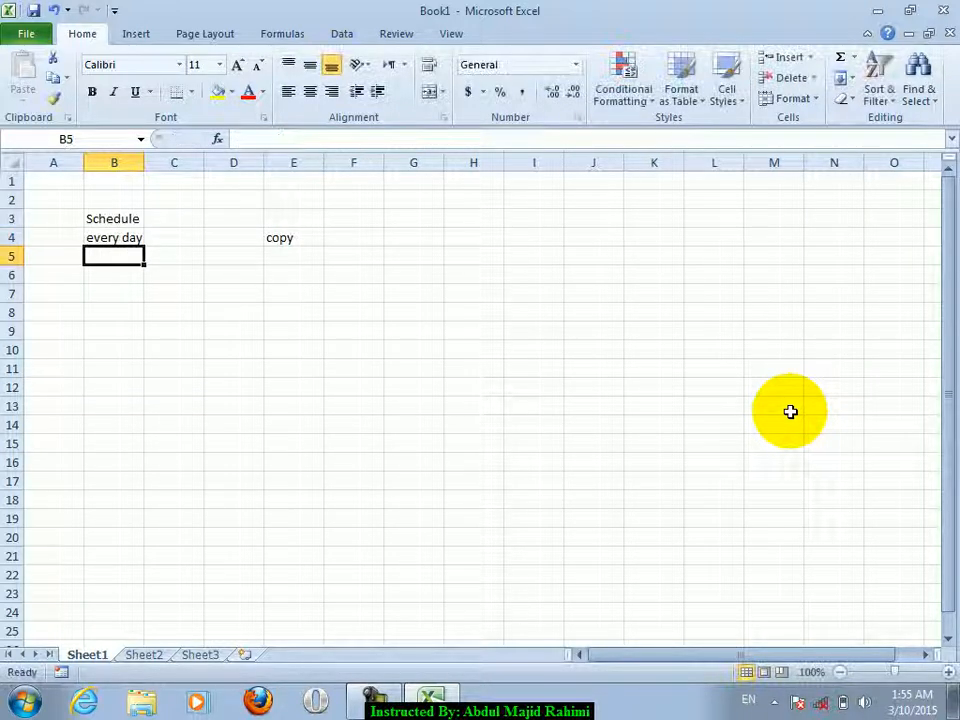
# - Enter the trial value 10:am in B6, then replace it with wekly
pyautogui.press('Return')
pyautogui.write('1')
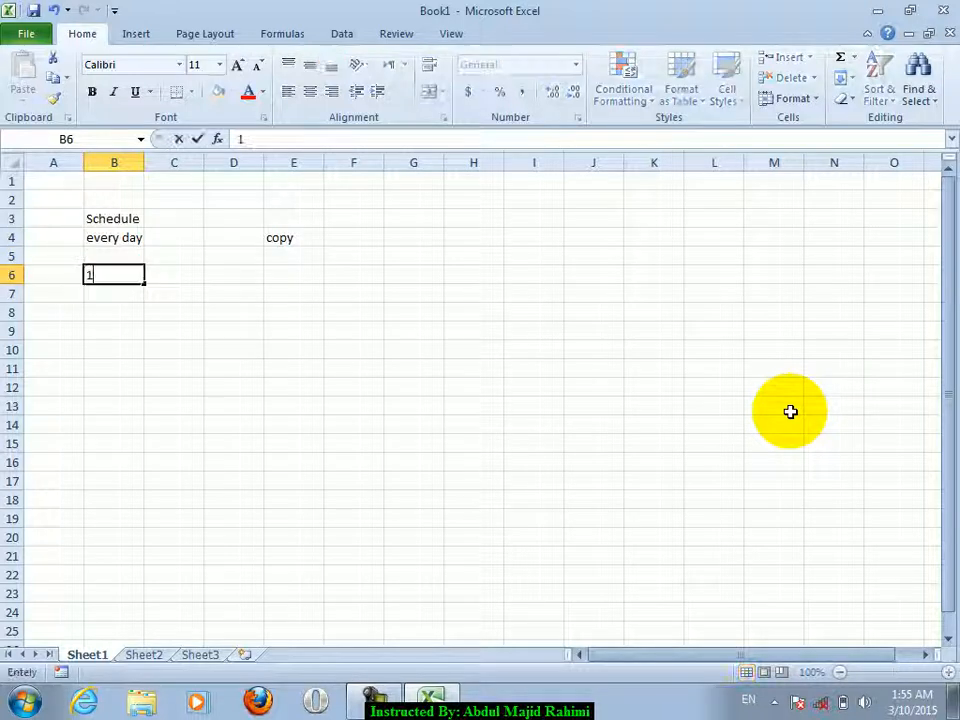
pyautogui.write('0:am')
pyautogui.press('Return')
pyautogui.press('Up')
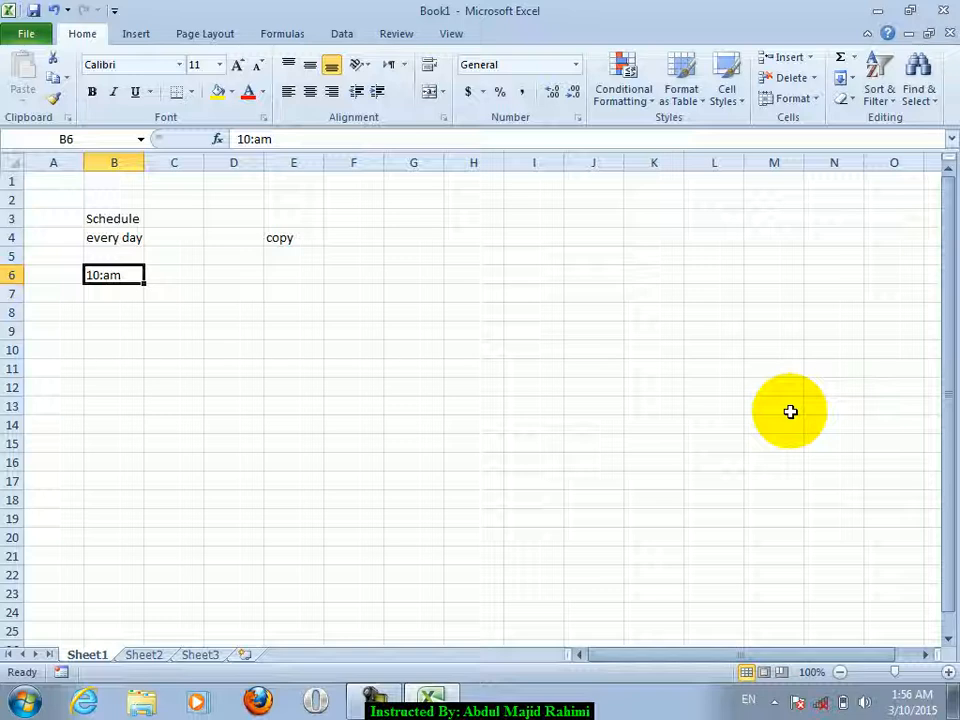
pyautogui.press('BackSpace')
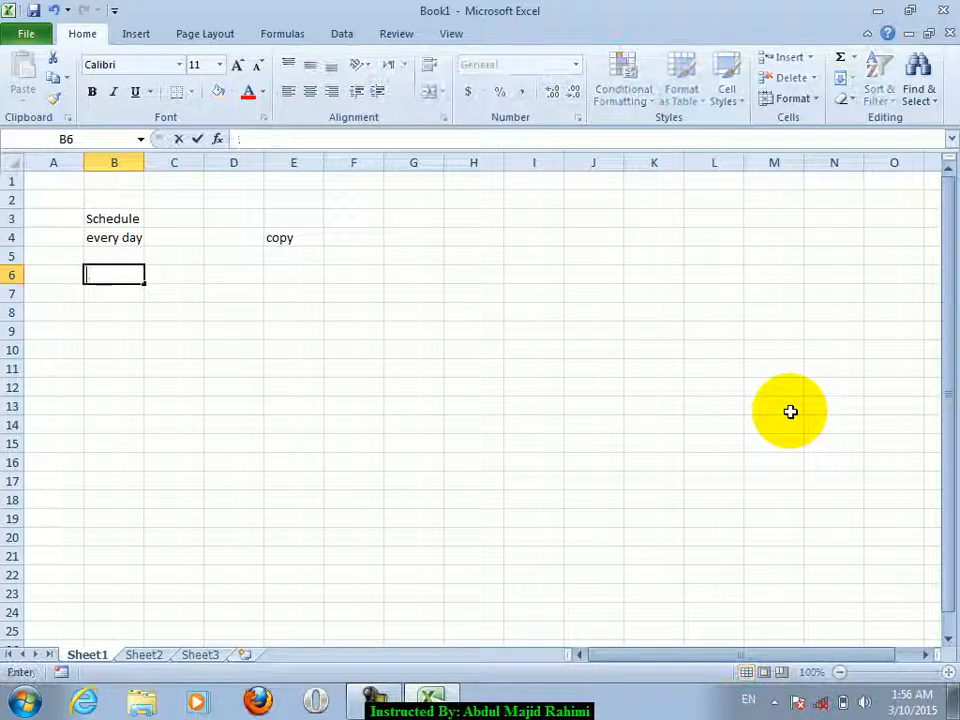
pyautogui.write('wekly')
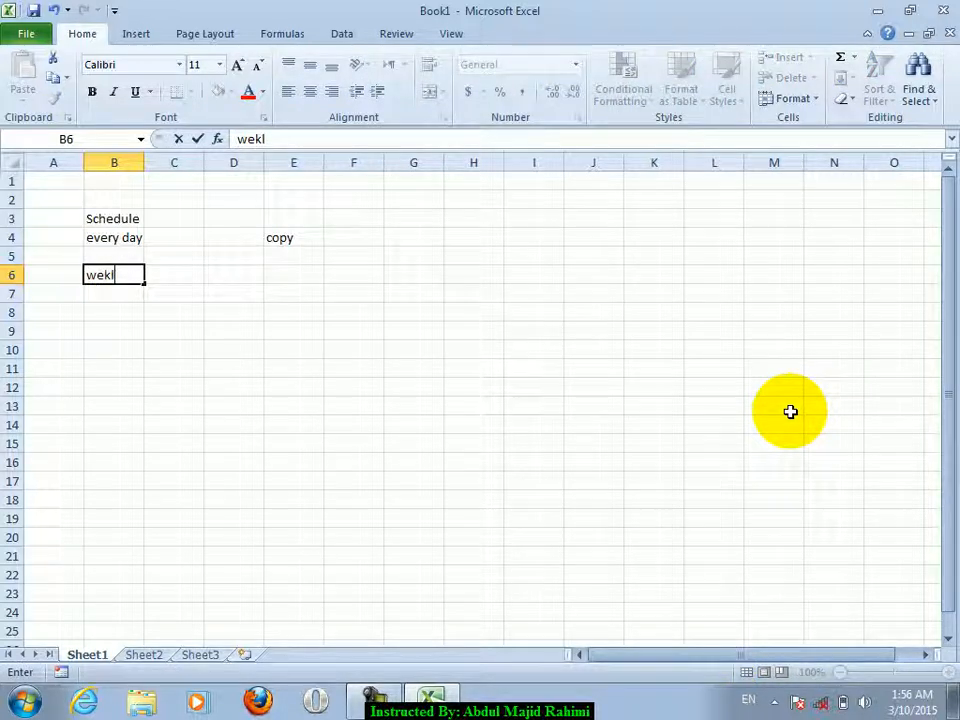
pyautogui.press('Return')
# - Overwrite B6 with Friday, fixing the misspelling, and dismiss an accidental save dialog
pyautogui.press('Up')
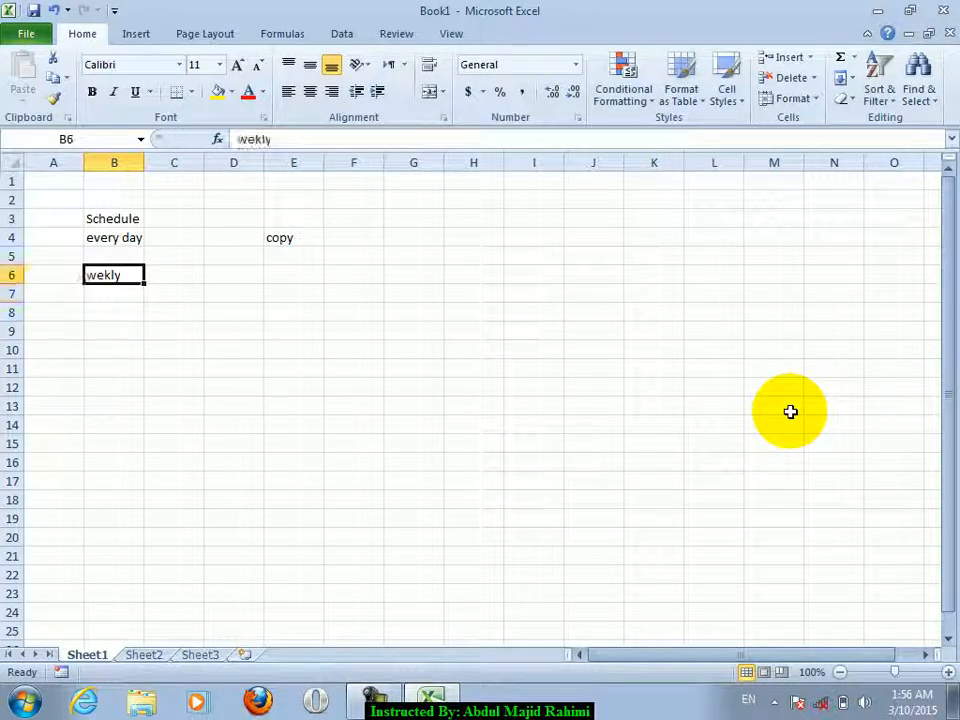
pyautogui.write('frinda')
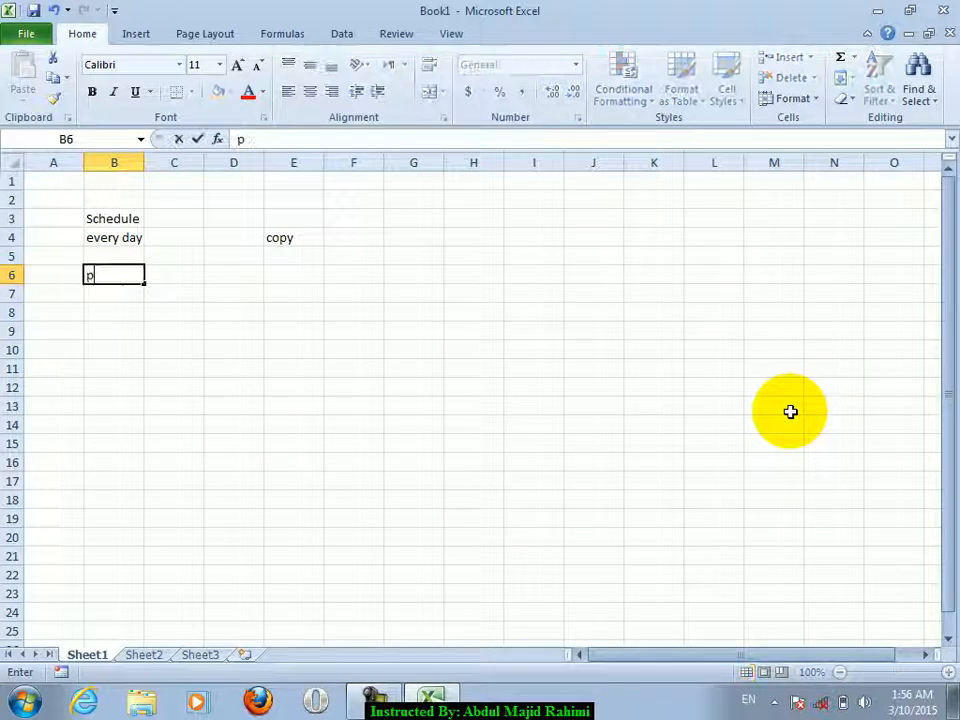
pyautogui.write('y')
pyautogui.press('BackSpace')
pyautogui.press('BackSpace')
pyautogui.press('BackSpace')
pyautogui.press('BackSpace')
pyautogui.write('day')
pyautogui.press('Return')
pyautogui.press('Up')
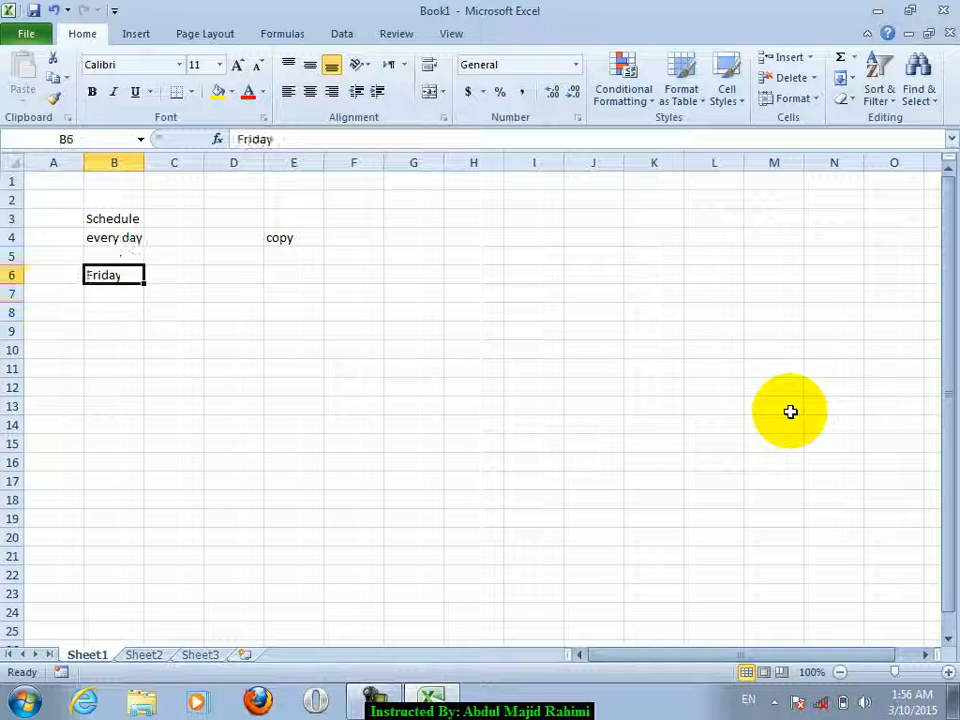
pyautogui.hotkey('ctrl', 's')
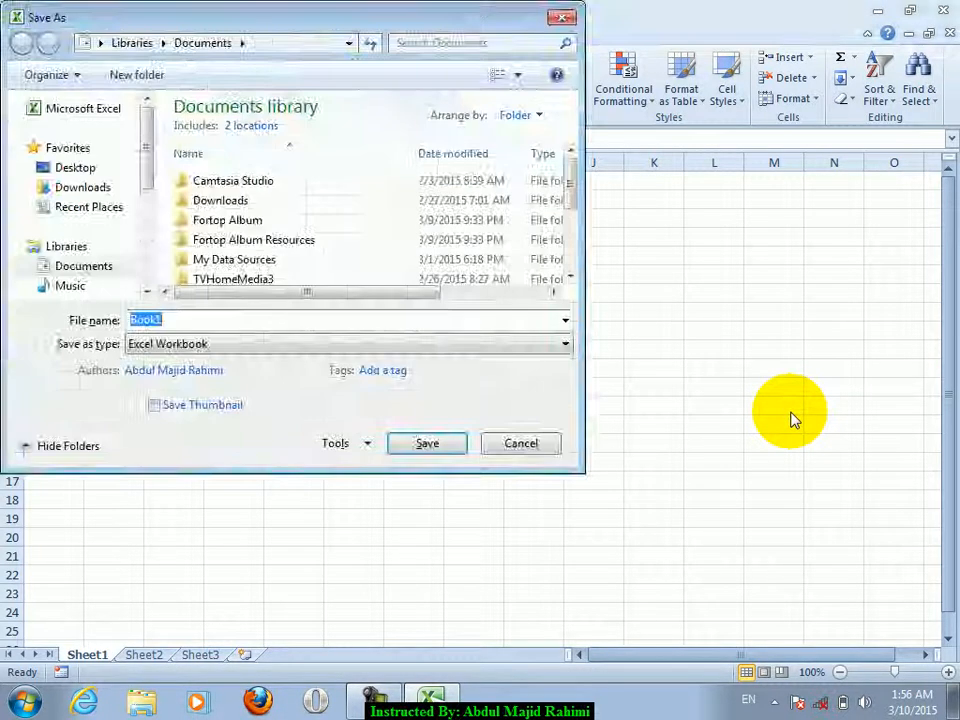
pyautogui.press('Escape')
# - Replace B6 with month, then 12, then delete it to leave B6 empty
pyautogui.press('BackSpace')
pyautogui.write('month')
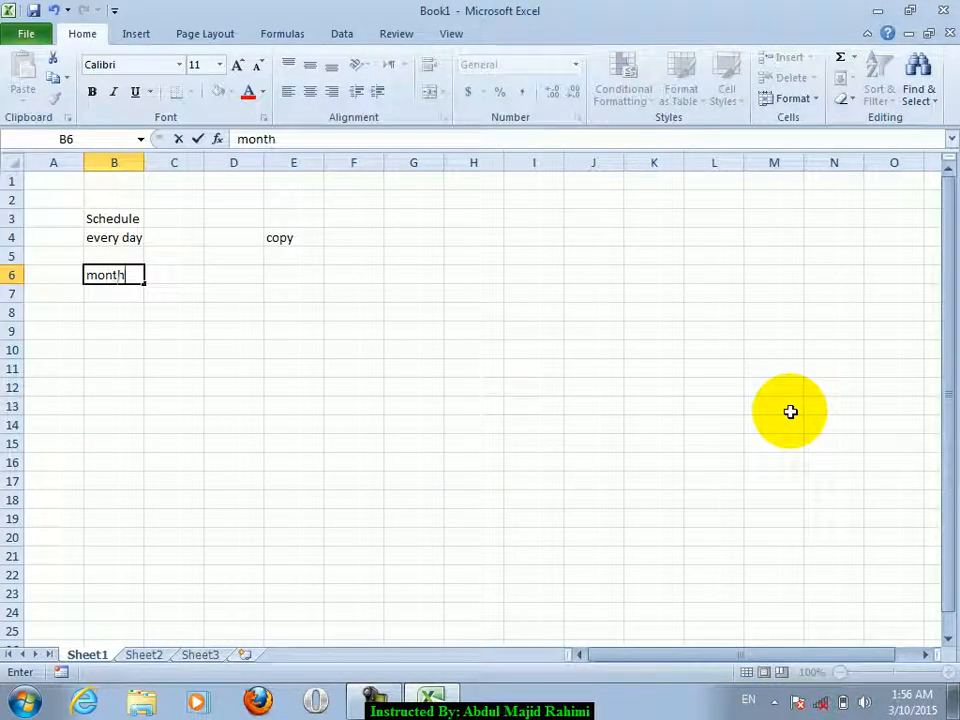
pyautogui.press('Return')
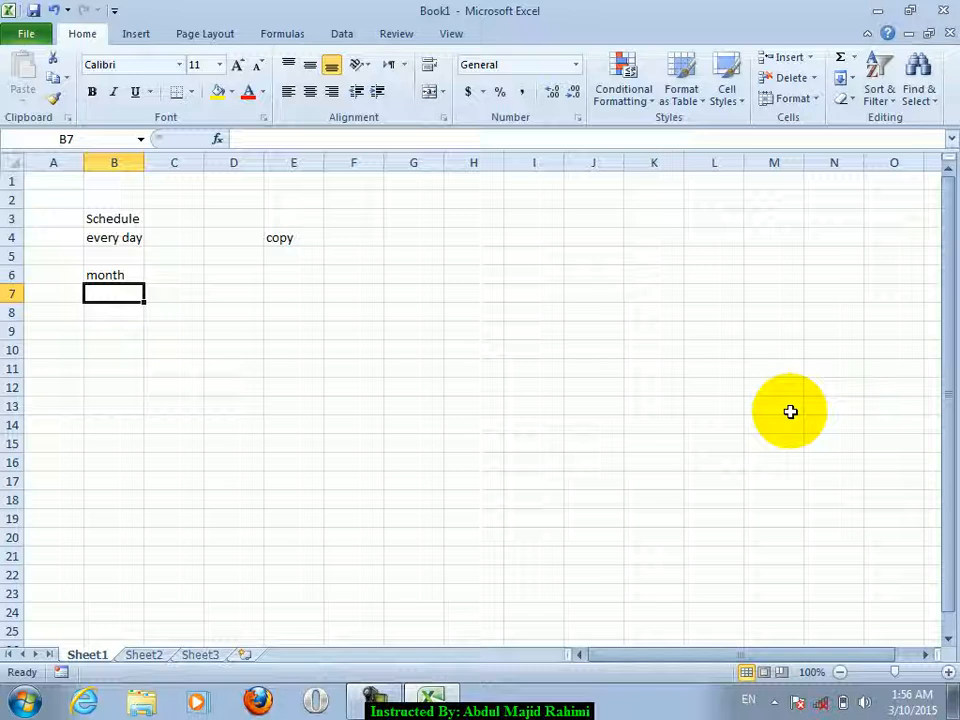
pyautogui.press('Up')
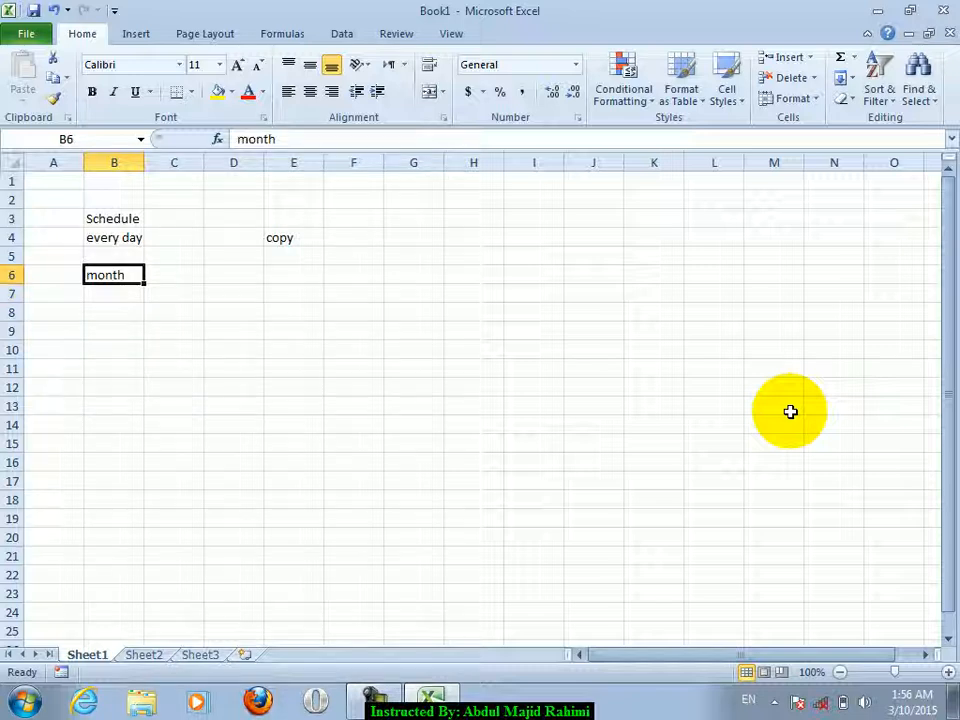
pyautogui.write('12')
pyautogui.press('Return')
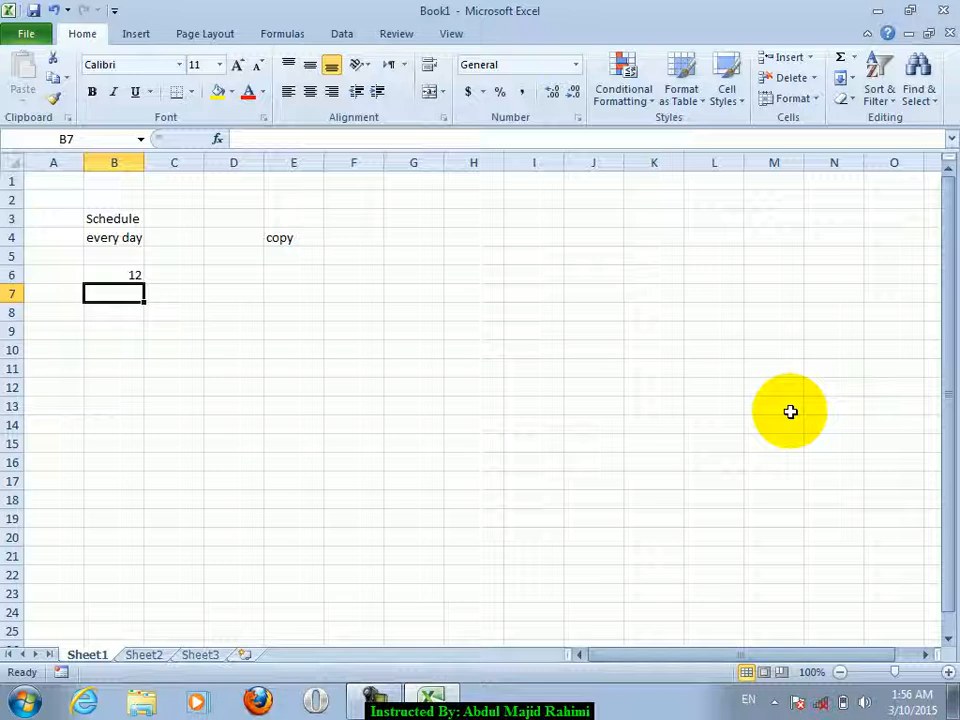
pyautogui.press('Up')
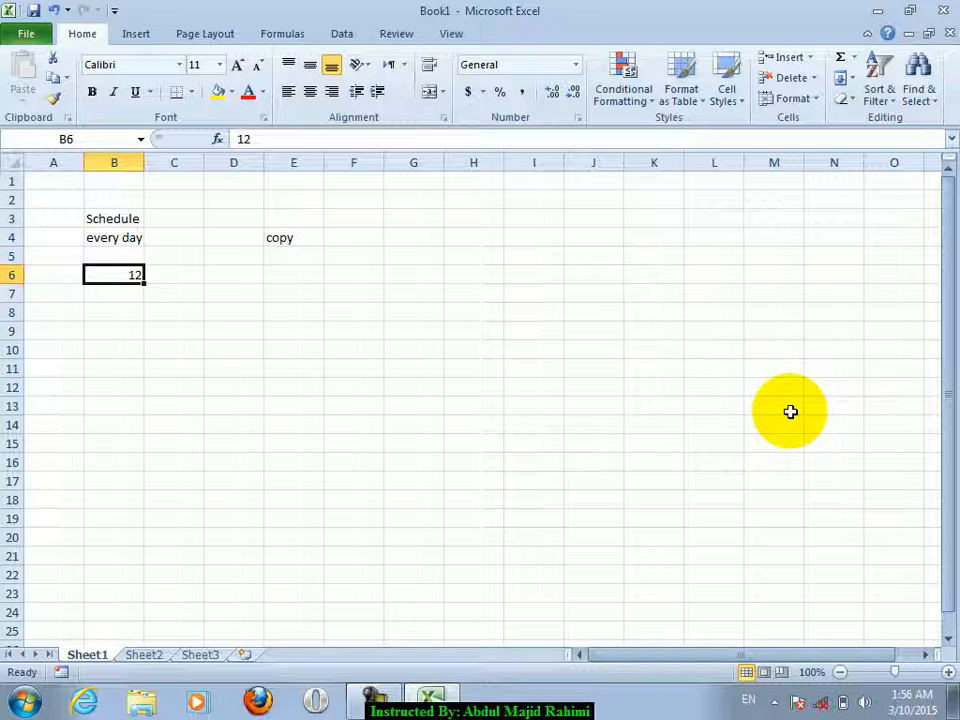
pyautogui.press('Delete')
# - Move across the sheet from D6 back to B4 and open the Windows Start menu
pyautogui.press('Right')
pyautogui.press('Right')
pyautogui.press('Up')
pyautogui.press('Up')
pyautogui.press('Up')
pyautogui.press('Left')
pyautogui.press('Left')
pyautogui.press('Right')
pyautogui.press('Right')
pyautogui.press('Right')
pyautogui.press('Down')
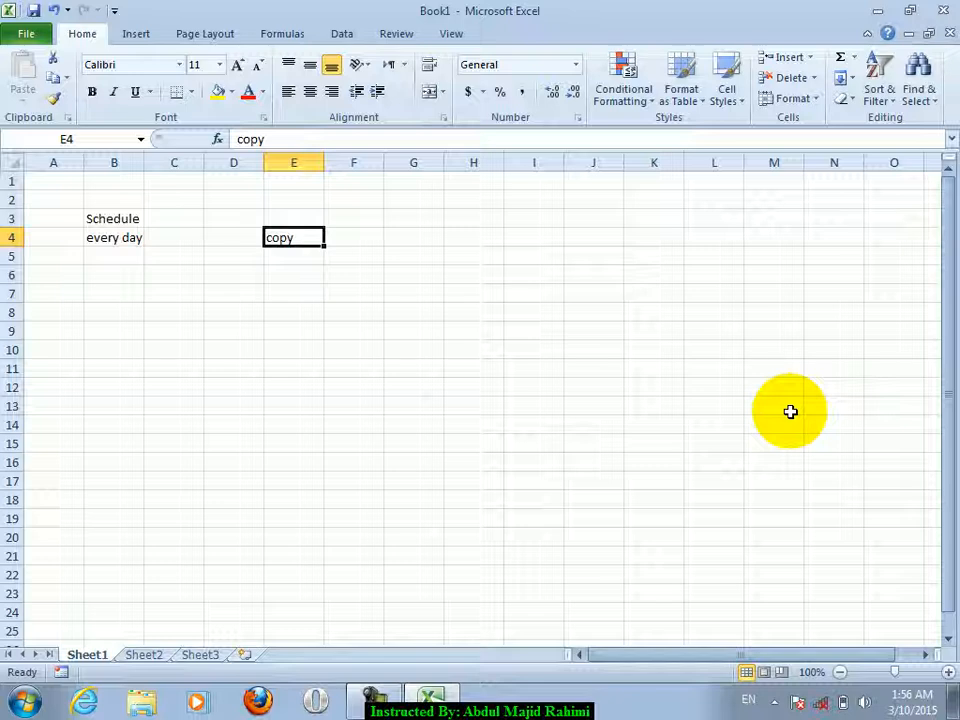
pyautogui.press('Left')
pyautogui.press('Left')
pyautogui.press('Left')
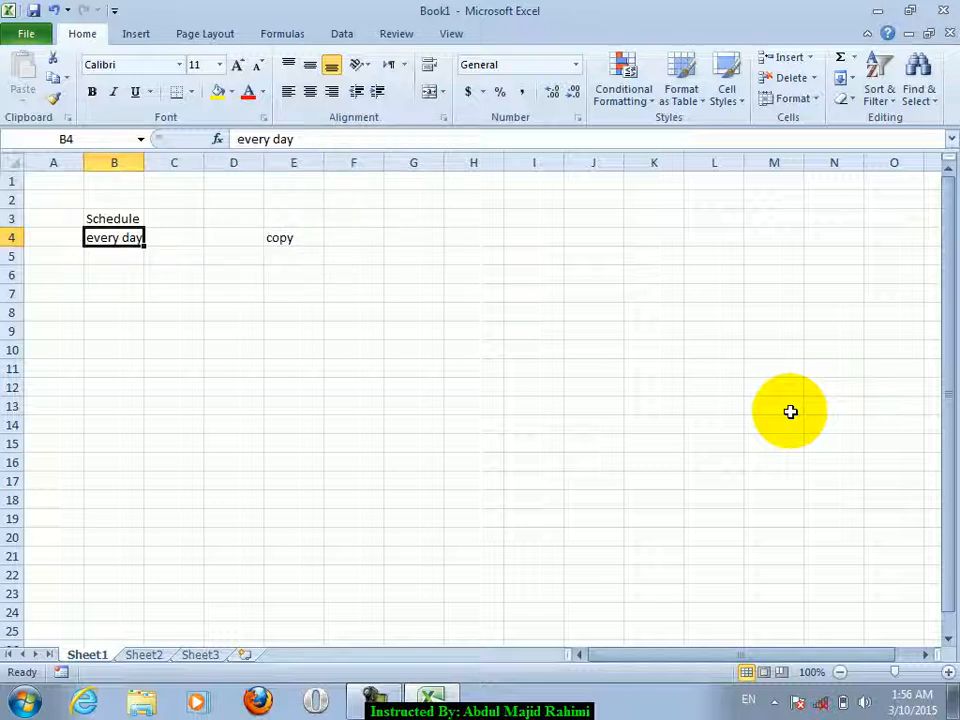
pyautogui.click(22, 702)
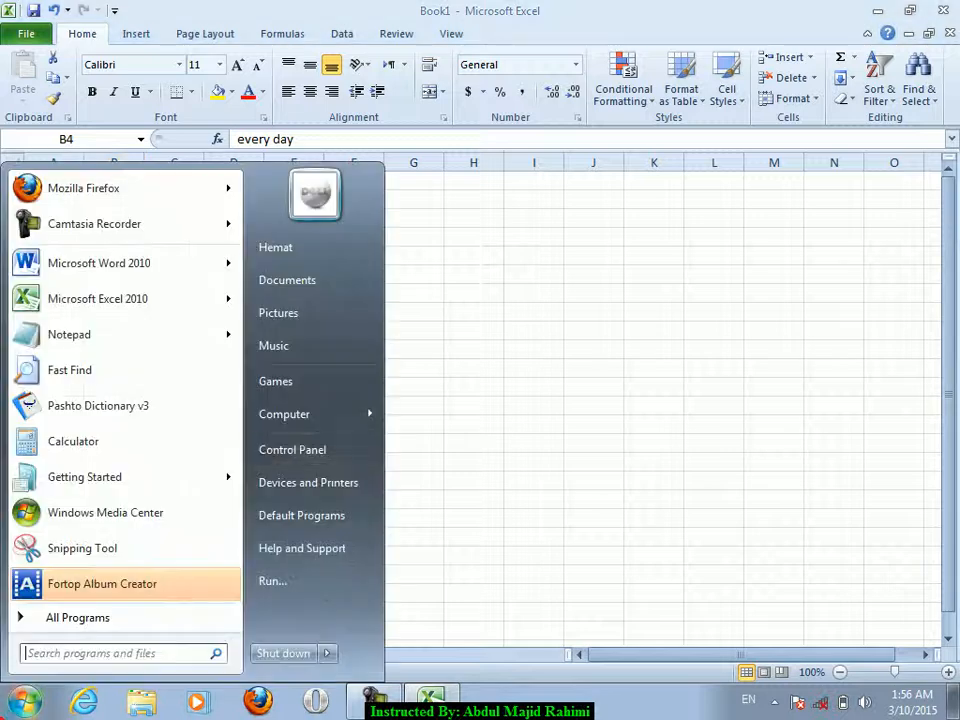
# - Go to Control Panel > Backup and Restore and start changing the backup settings
pyautogui.click(343, 458)
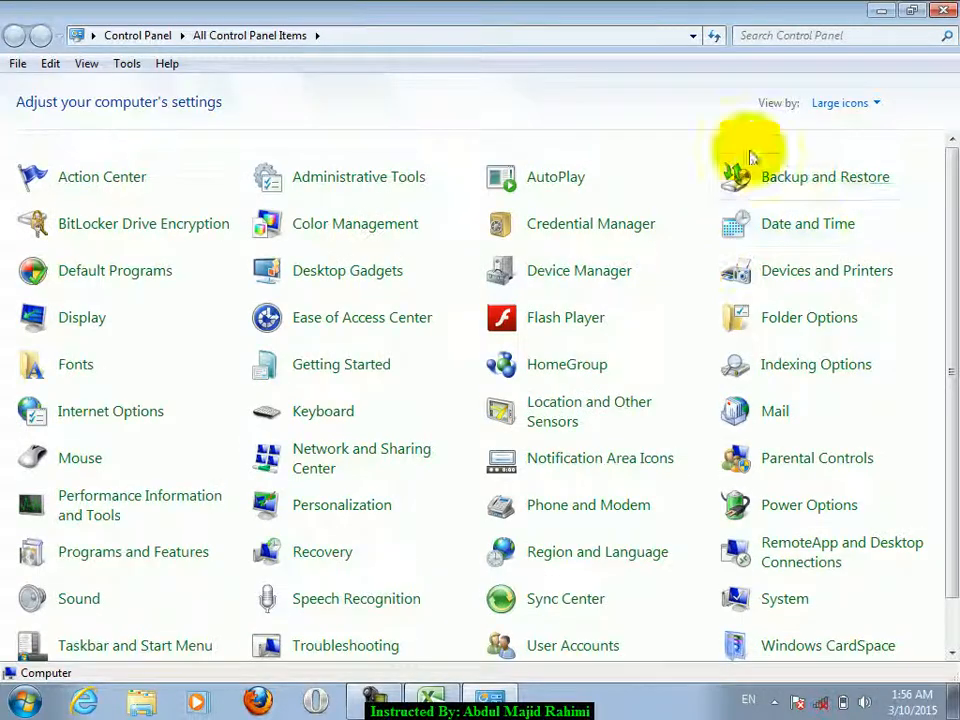
pyautogui.click(812, 186)
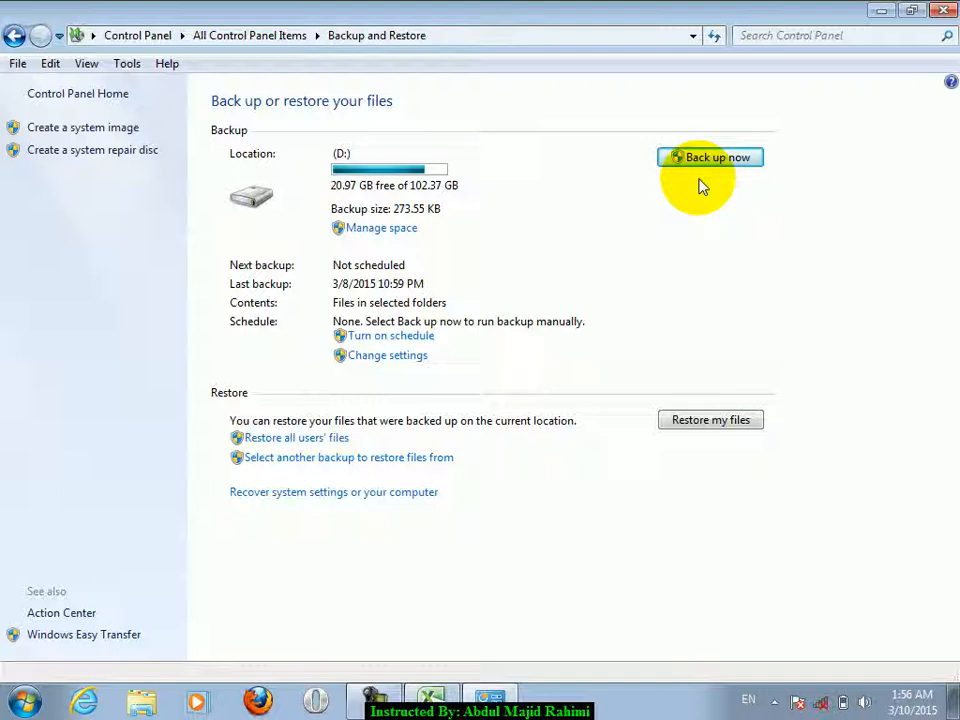
pyautogui.click(408, 356)
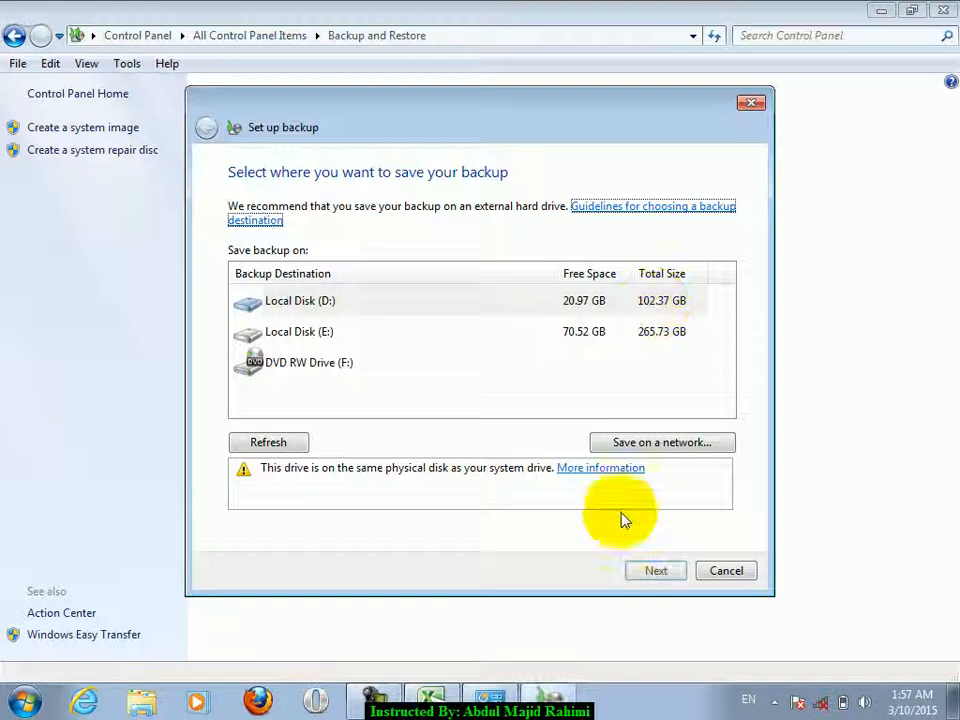
# - Accept the backup drive, choose items yourself, and reach the backup schedule settings
pyautogui.click(660, 571)
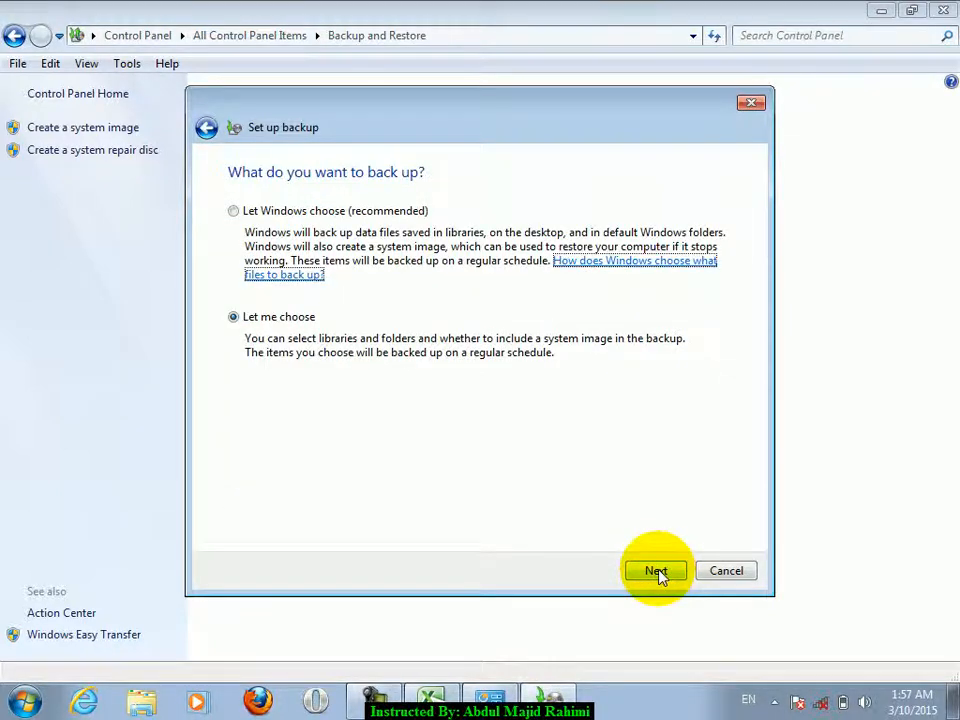
pyautogui.click(657, 570)
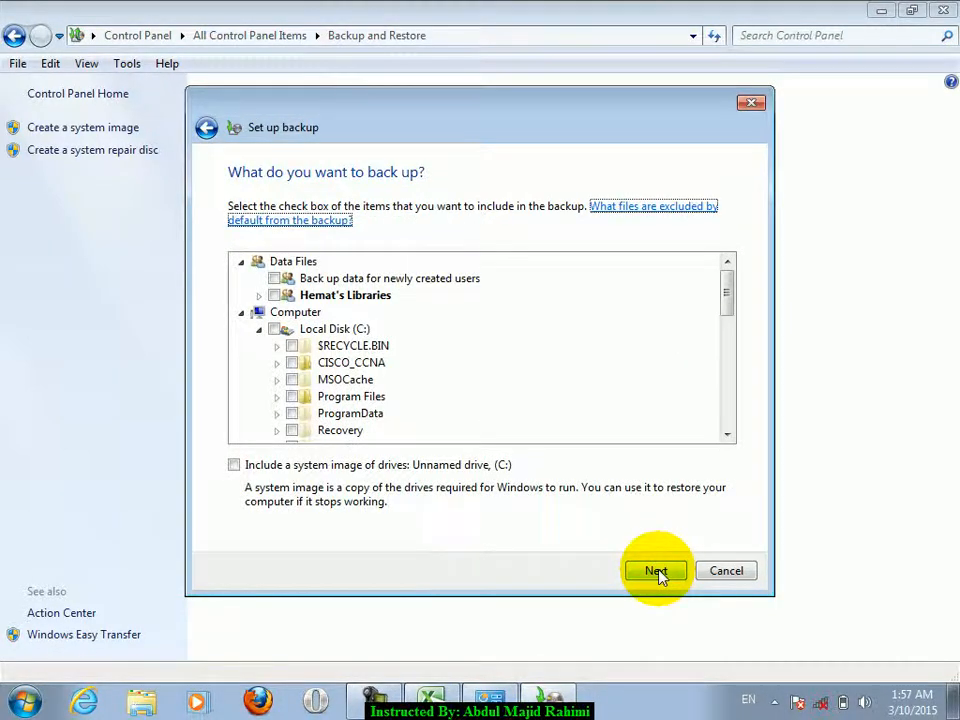
pyautogui.click(658, 571)
pyautogui.click(470, 433)
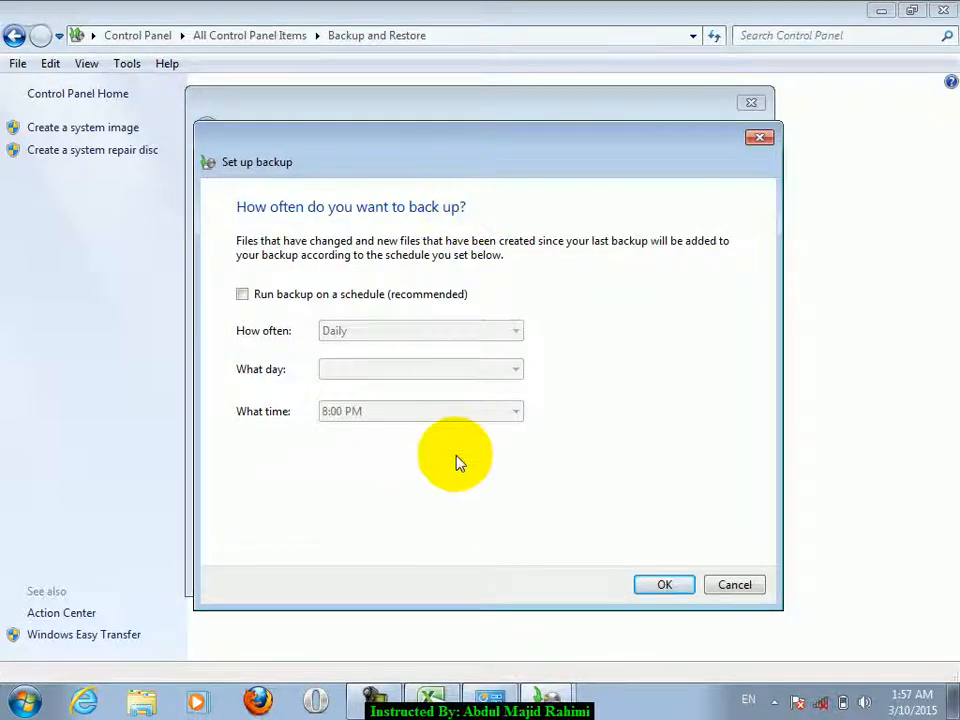
# - Turn on scheduled backups and try Daily, then Weekly, at 8:00 PM
pyautogui.click(392, 296)
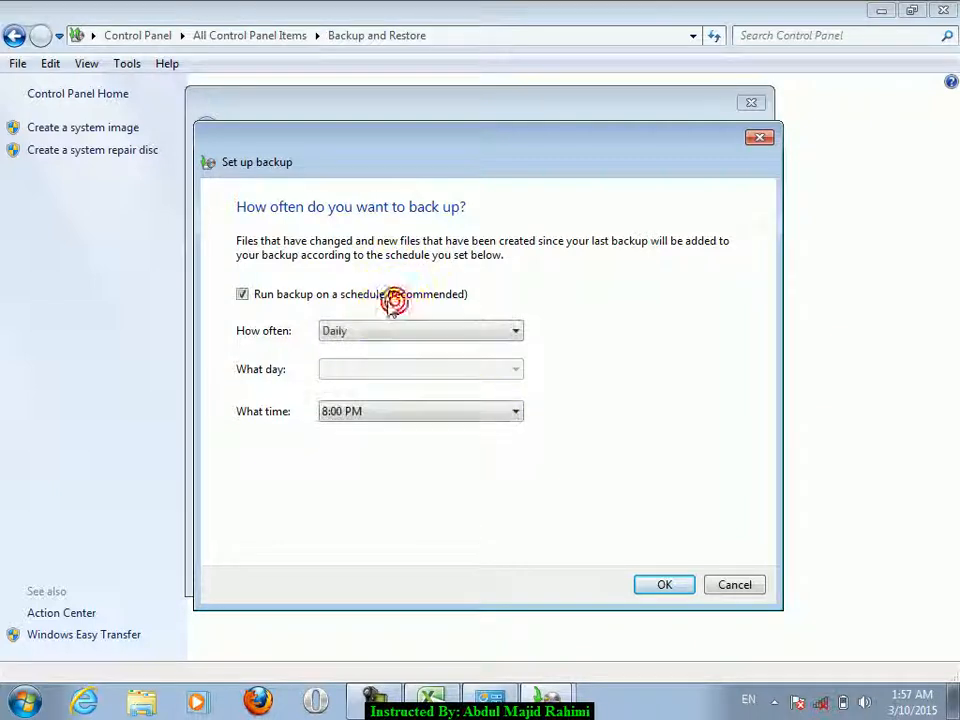
pyautogui.click(368, 334)
pyautogui.click(352, 349)
pyautogui.click(353, 415)
pyautogui.click(353, 418)
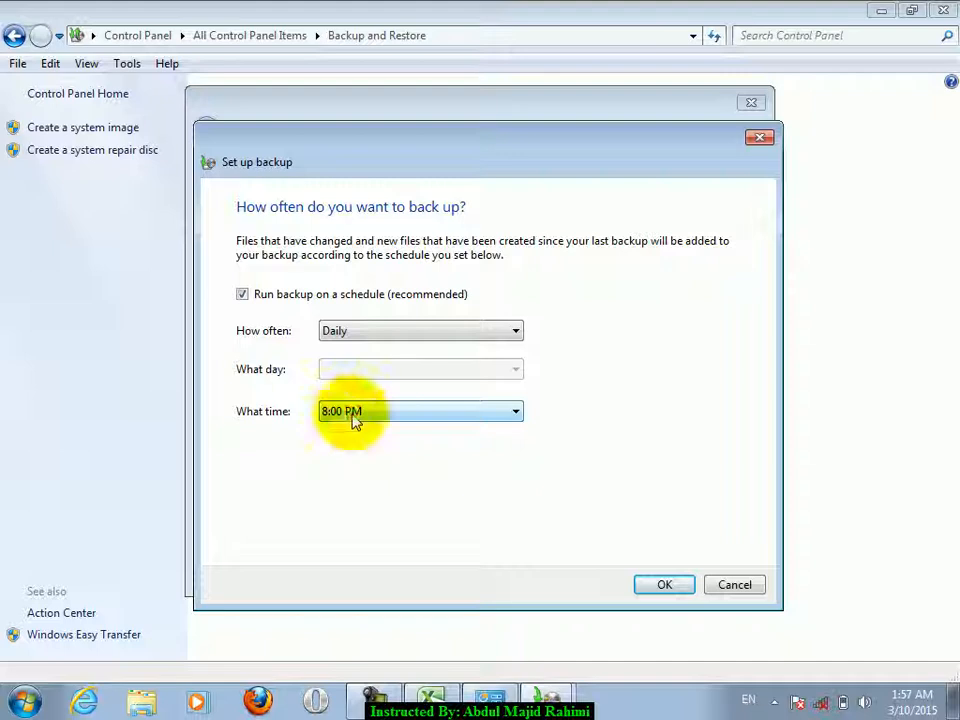
pyautogui.click(377, 330)
pyautogui.click(350, 364)
pyautogui.click(375, 369)
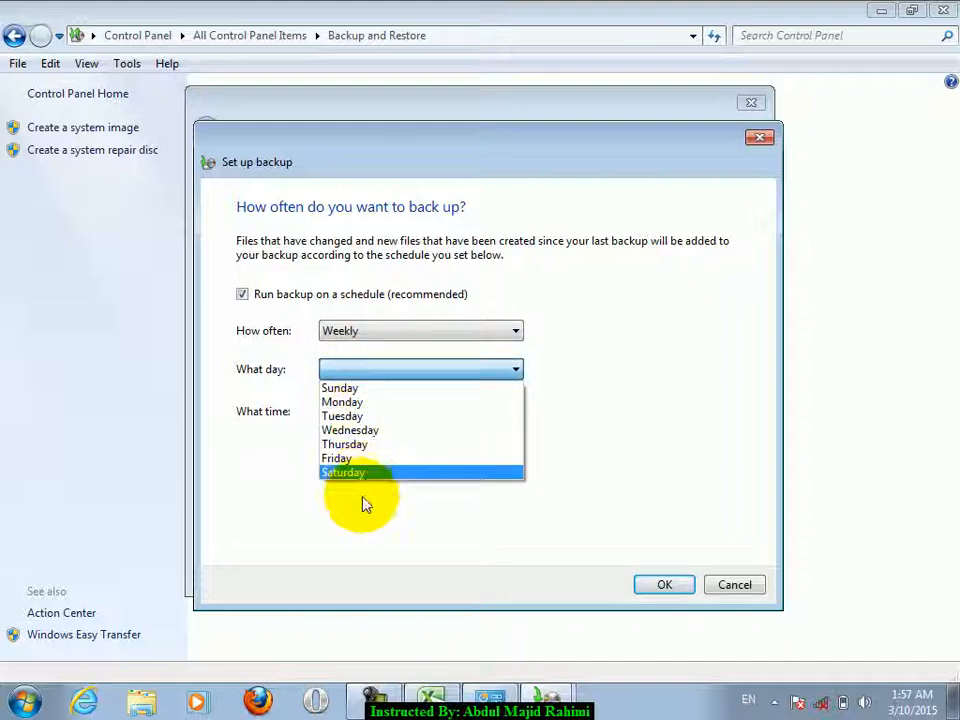
pyautogui.click(586, 357)
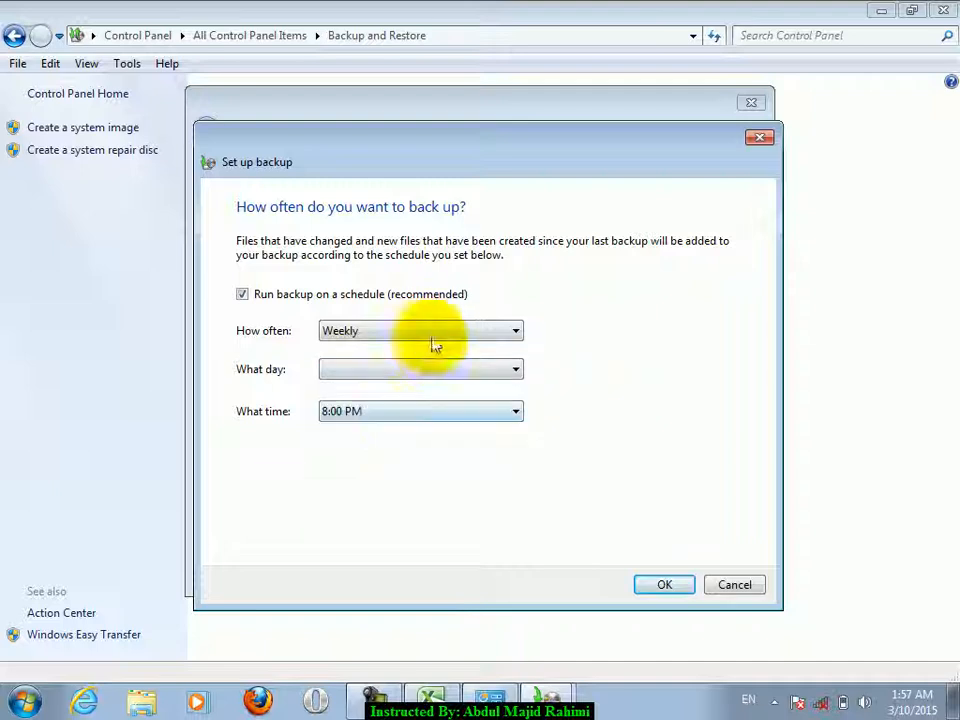
pyautogui.click(398, 413)
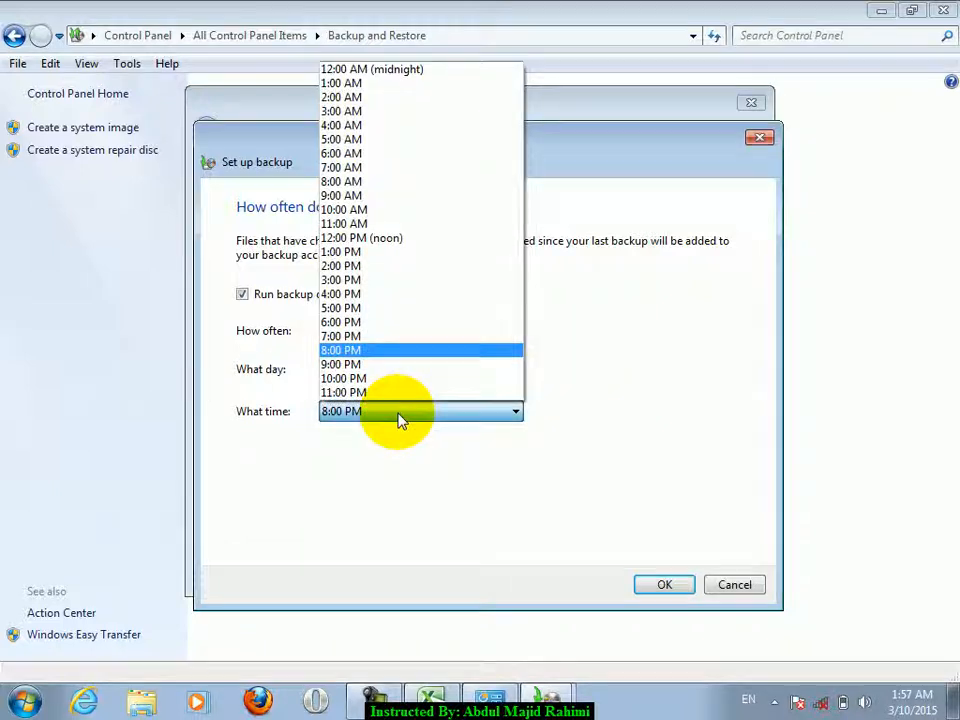
pyautogui.click(398, 418)
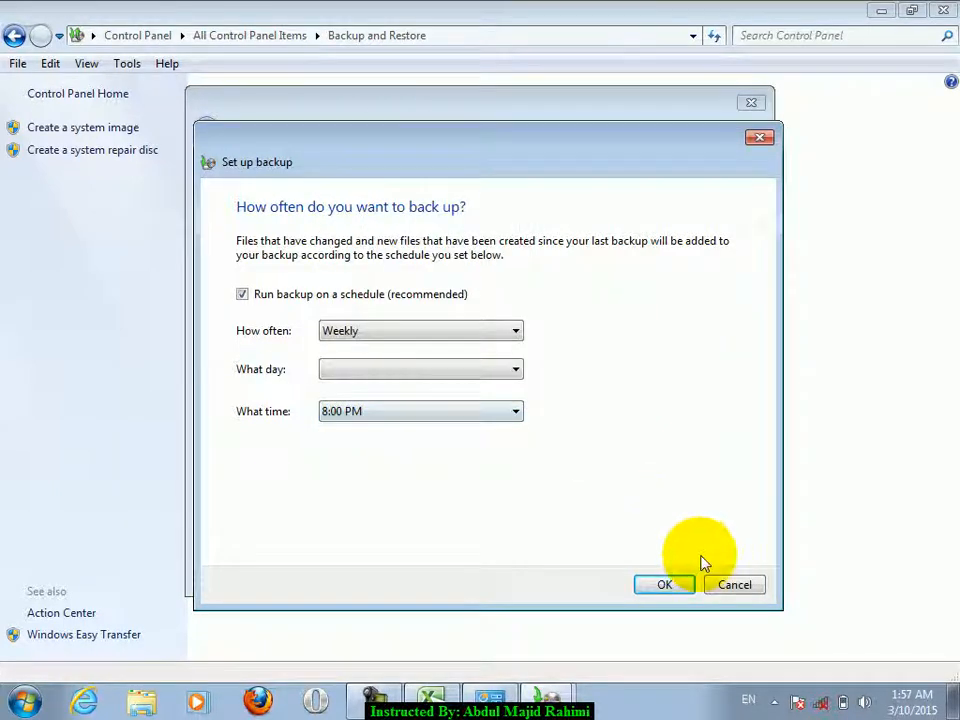
pyautogui.click(716, 591)
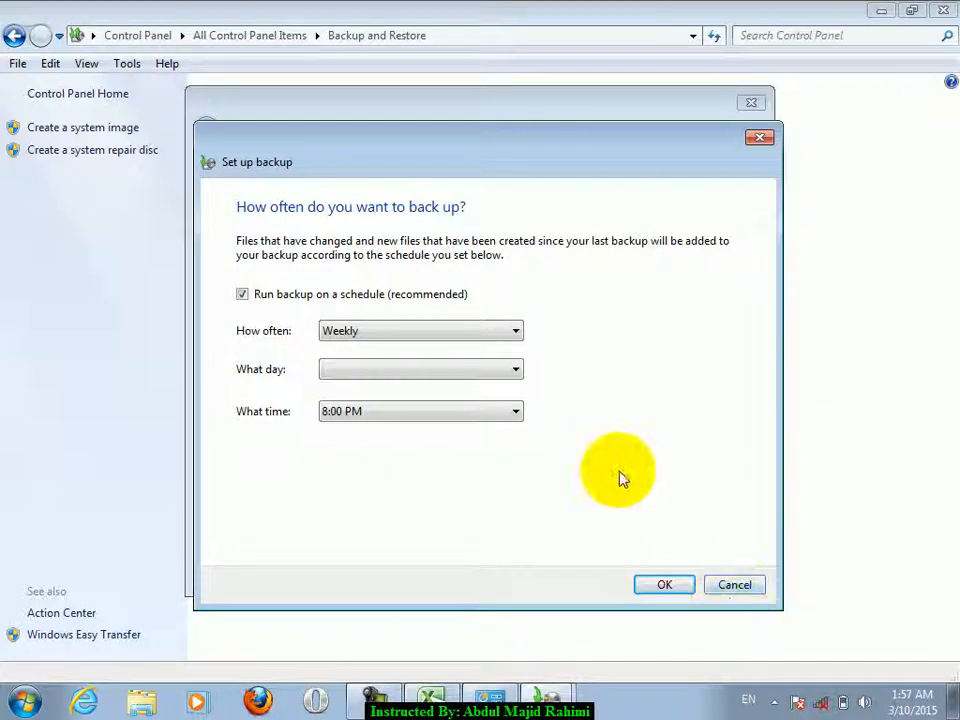
# - Change the schedule to Monthly on the last day at 8:00 PM
pyautogui.click(440, 378)
pyautogui.click(441, 370)
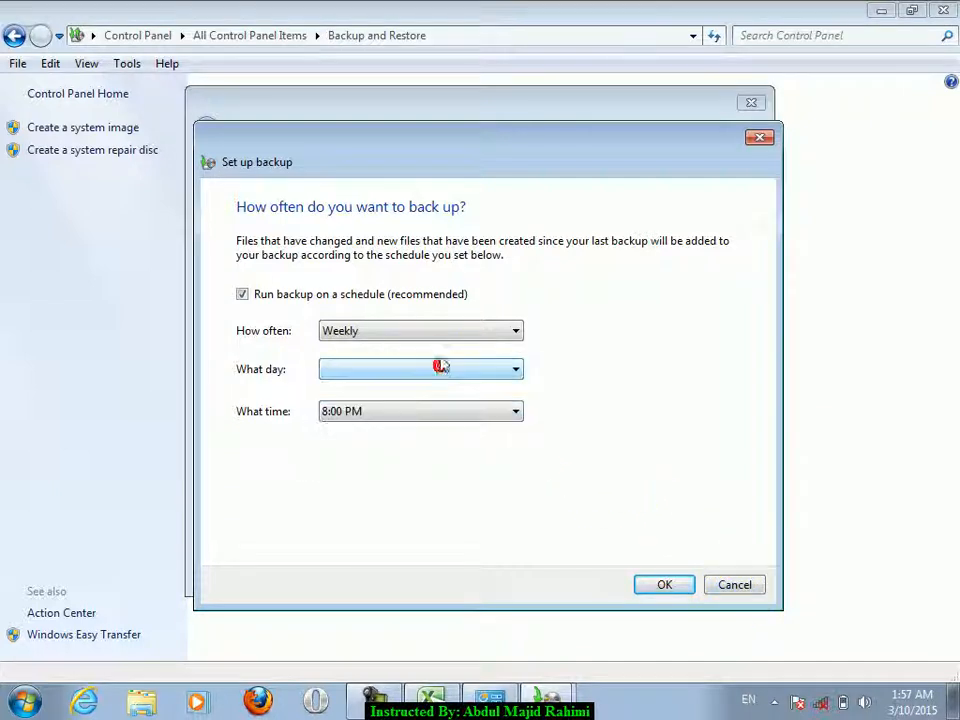
pyautogui.click(433, 334)
pyautogui.click(392, 380)
pyautogui.click(386, 372)
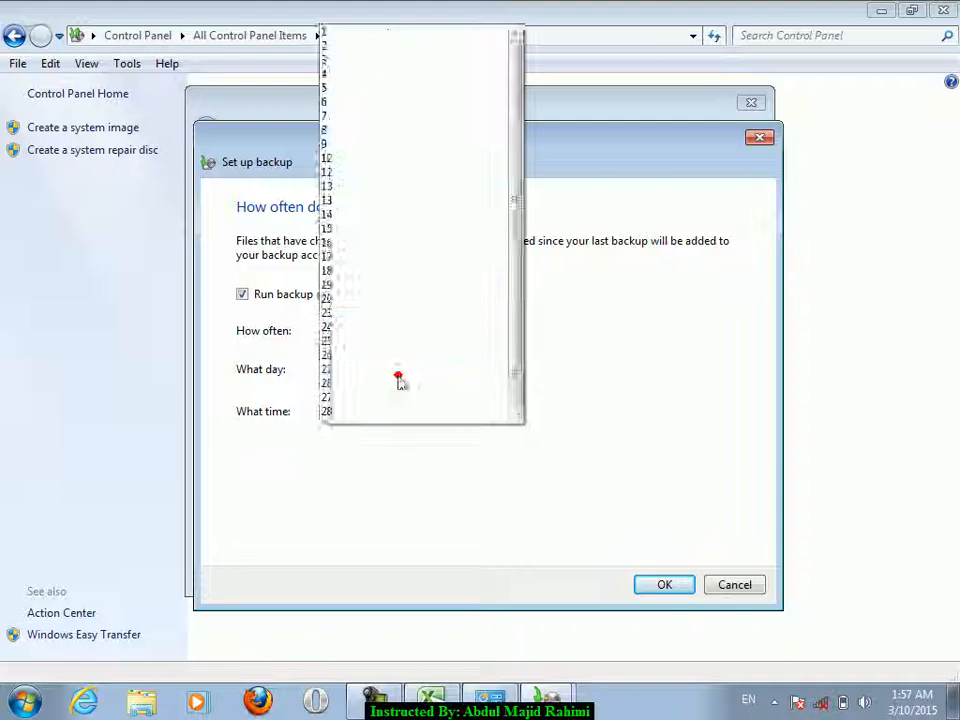
pyautogui.moveTo(521, 291); pyautogui.dragTo(514, 394)
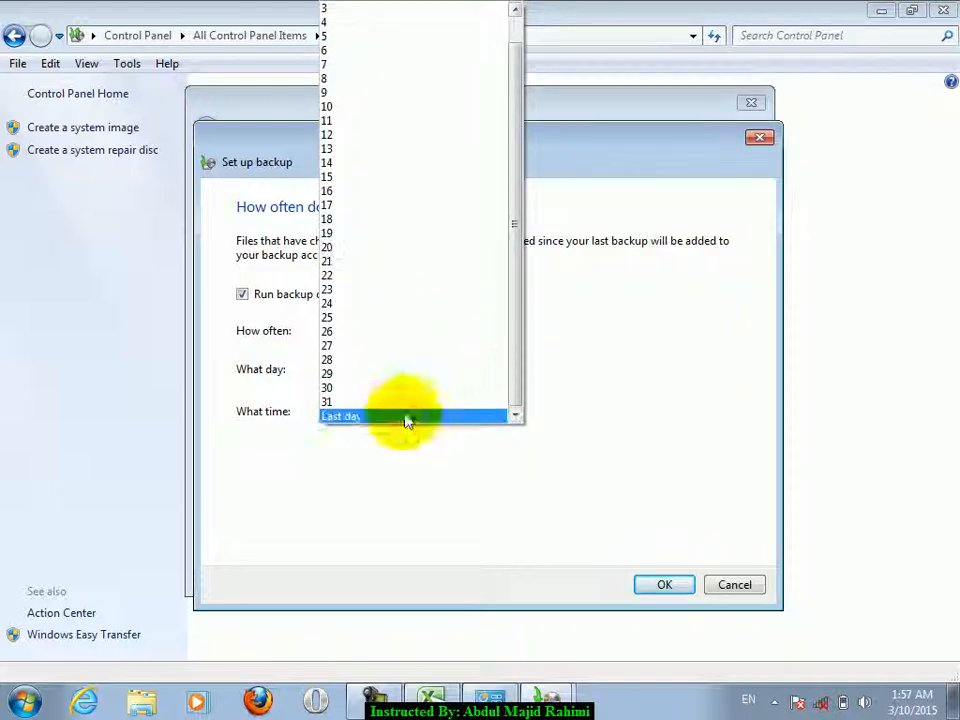
pyautogui.click(418, 415)
pyautogui.click(396, 405)
pyautogui.click(395, 409)
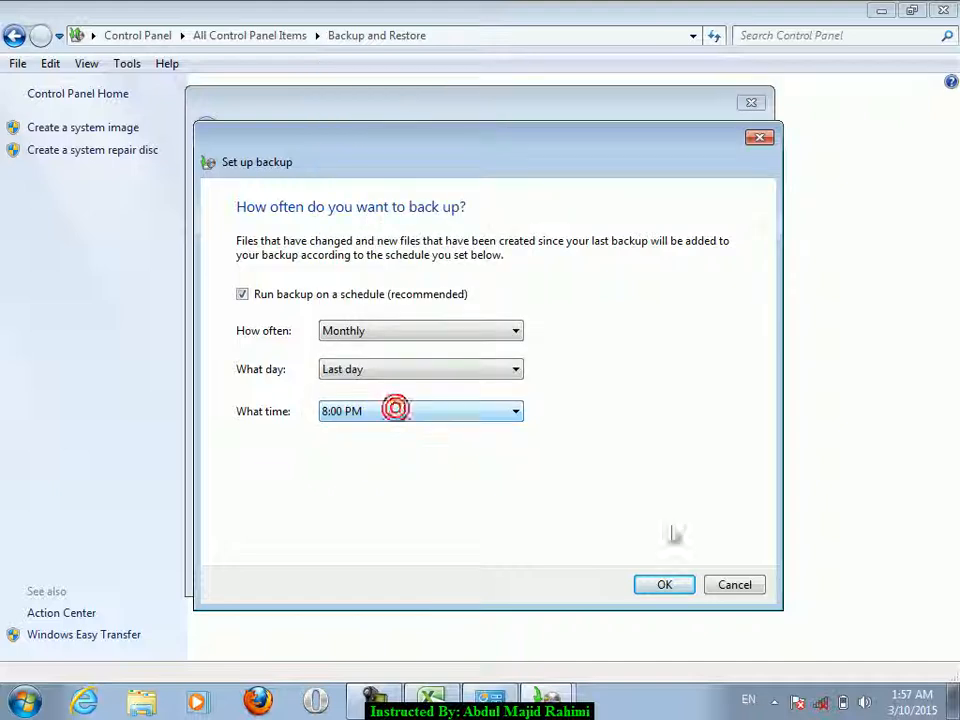
# - Cancel the schedule and backup setup, then close Backup and Restore
pyautogui.click(752, 588)
pyautogui.click(733, 573)
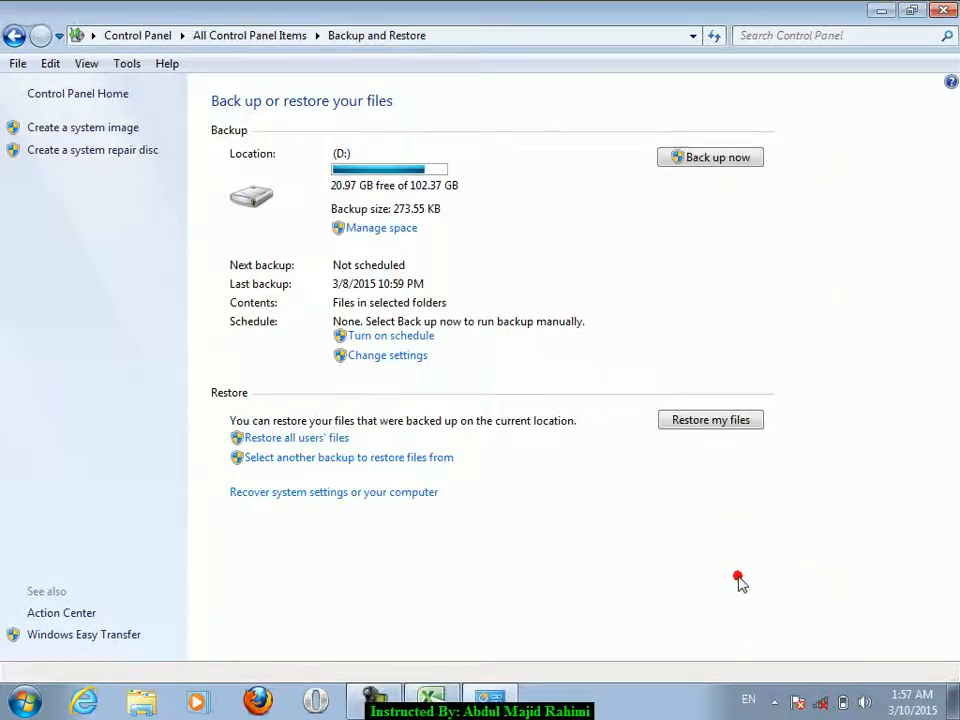
pyautogui.click(943, 10)
pyautogui.click(285, 313)
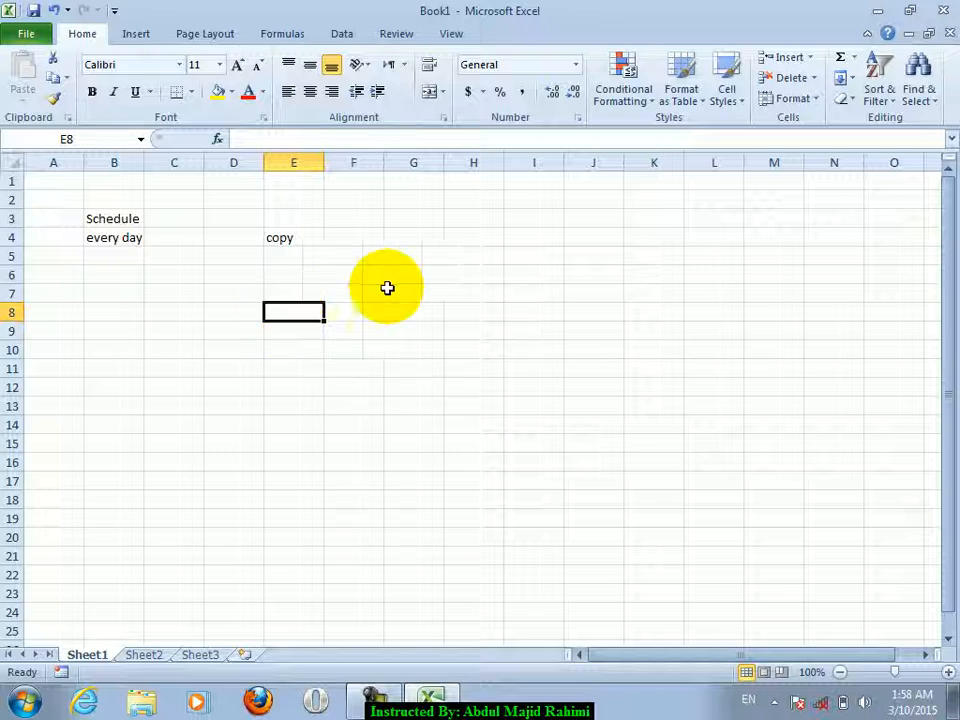
# - Minimize Excel, select the qr.saeed_seerat_u_nabi desktop folder, and open Control Panel from Start
pyautogui.click(876, 10)
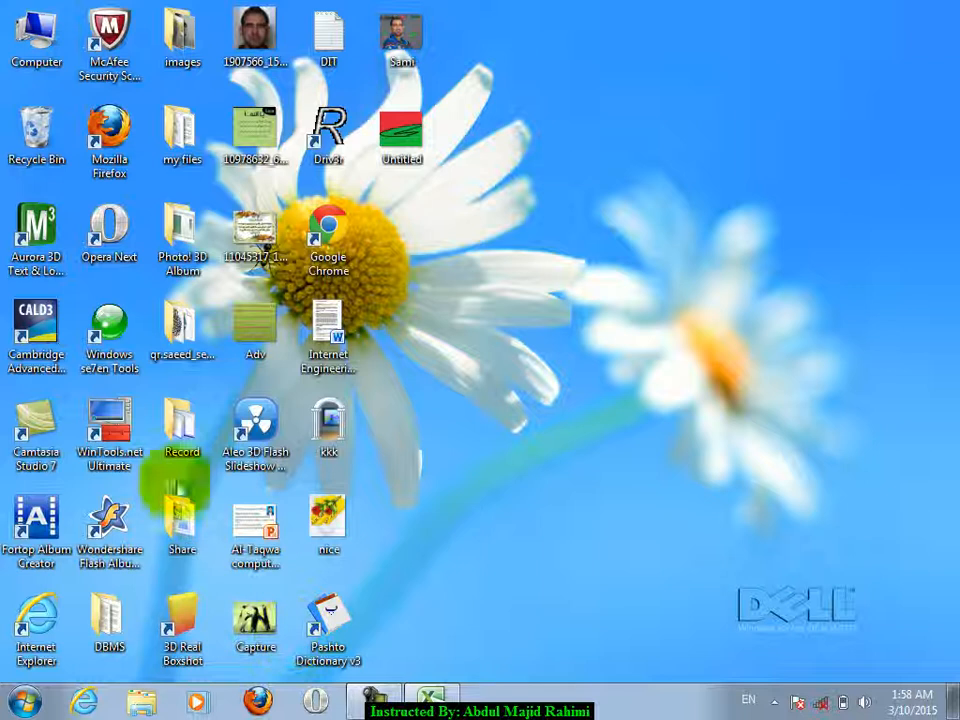
pyautogui.click(181, 330)
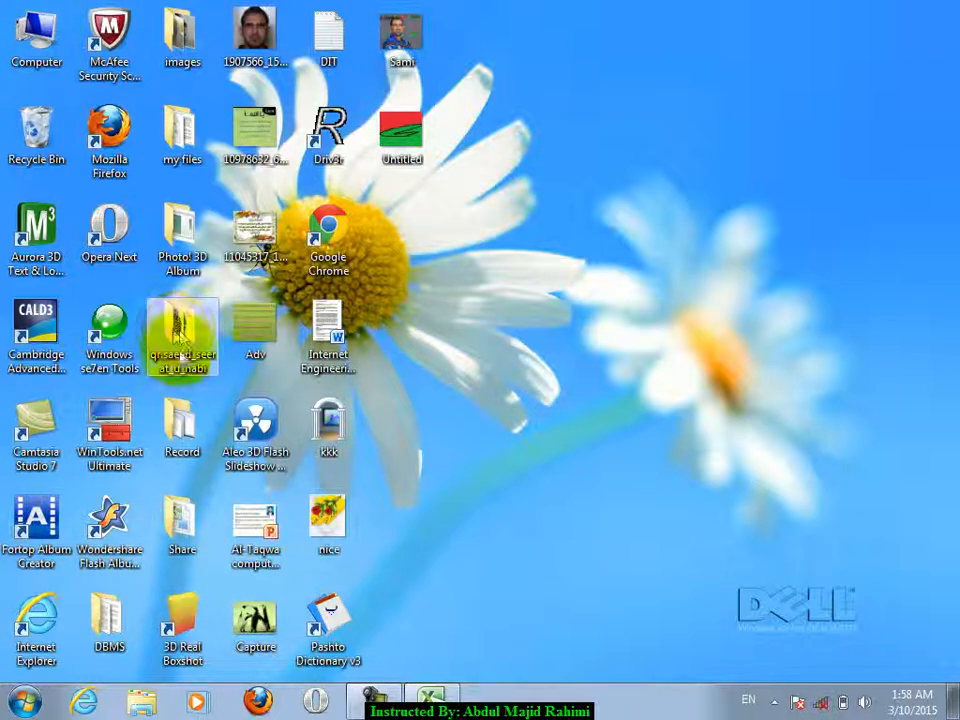
pyautogui.click(445, 697)
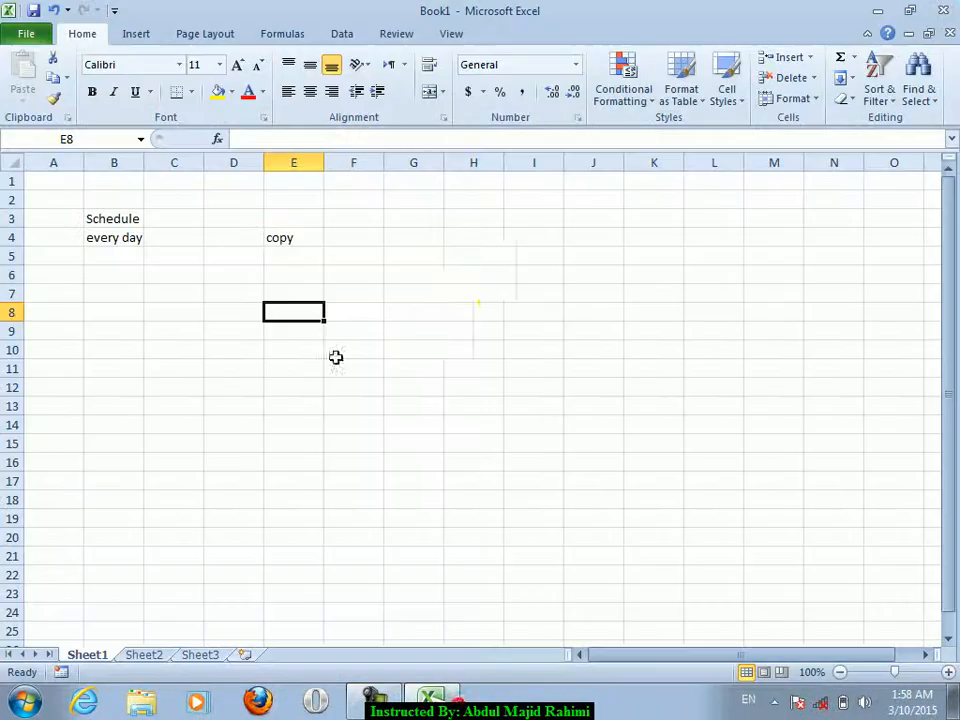
pyautogui.click(432, 697)
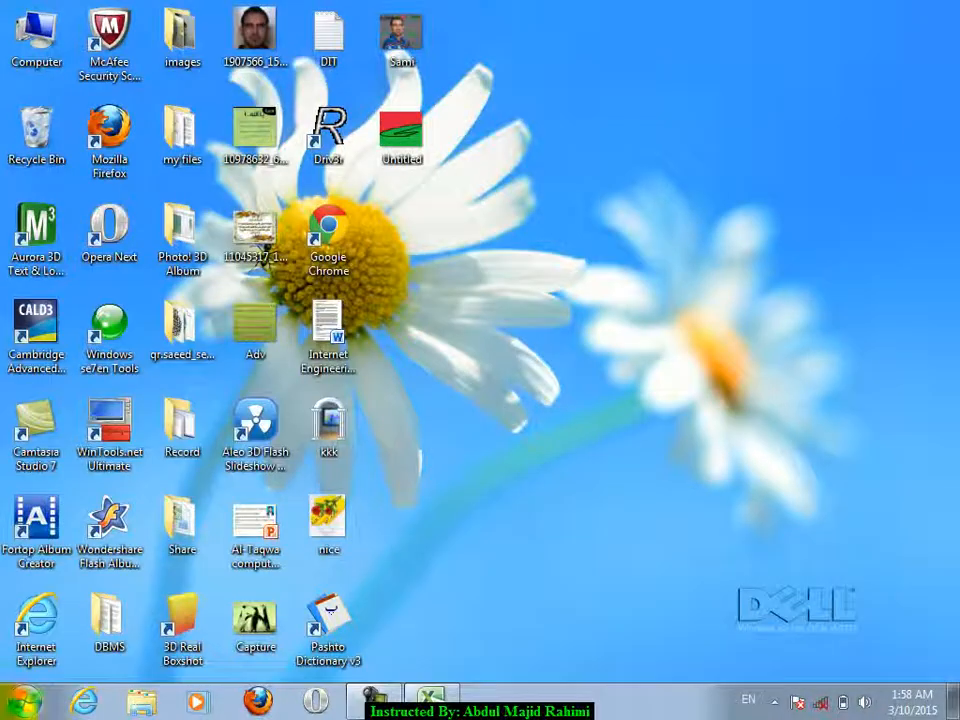
pyautogui.press('super')
pyautogui.click(298, 448)
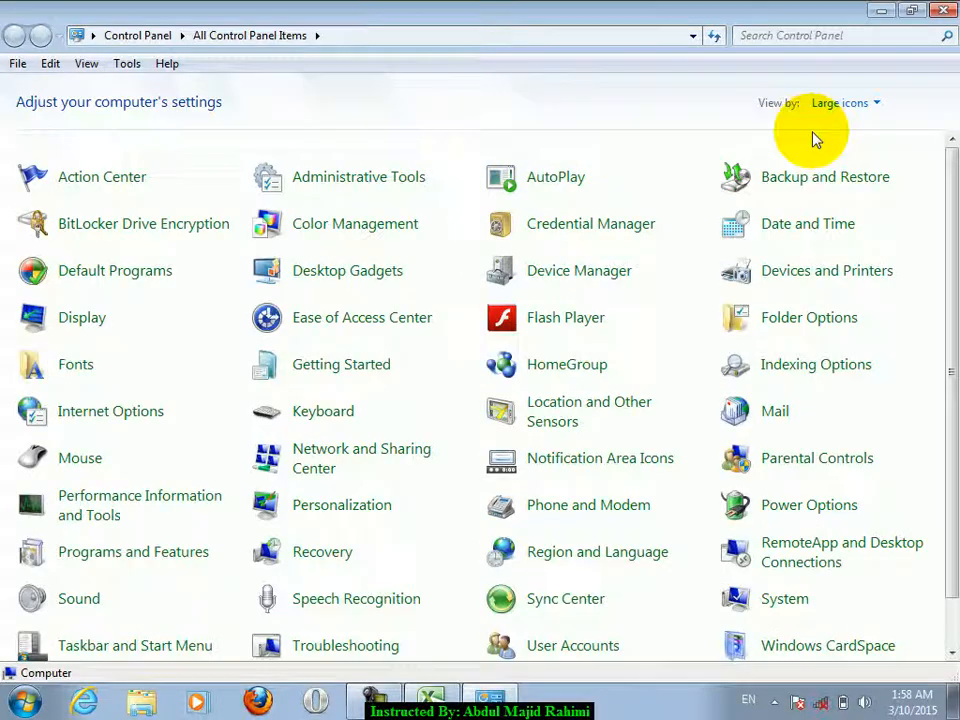
# - Set up backup to Local Disk (D:) including the qr.saeed_seerat_u_nabi folder, and reach the schedule settings
pyautogui.click(804, 182)
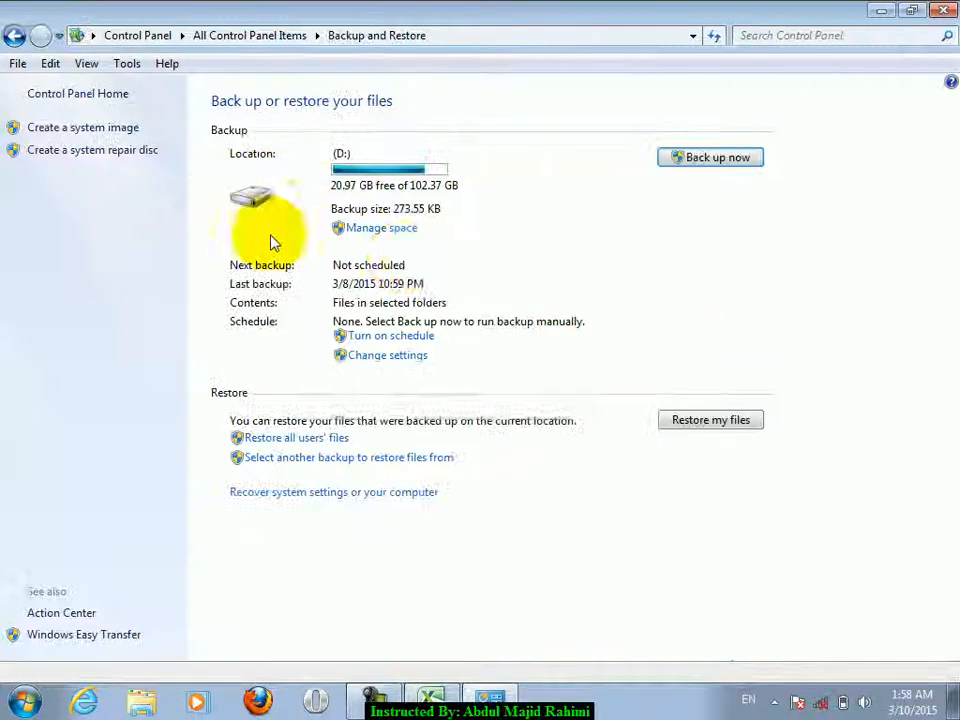
pyautogui.click(400, 355)
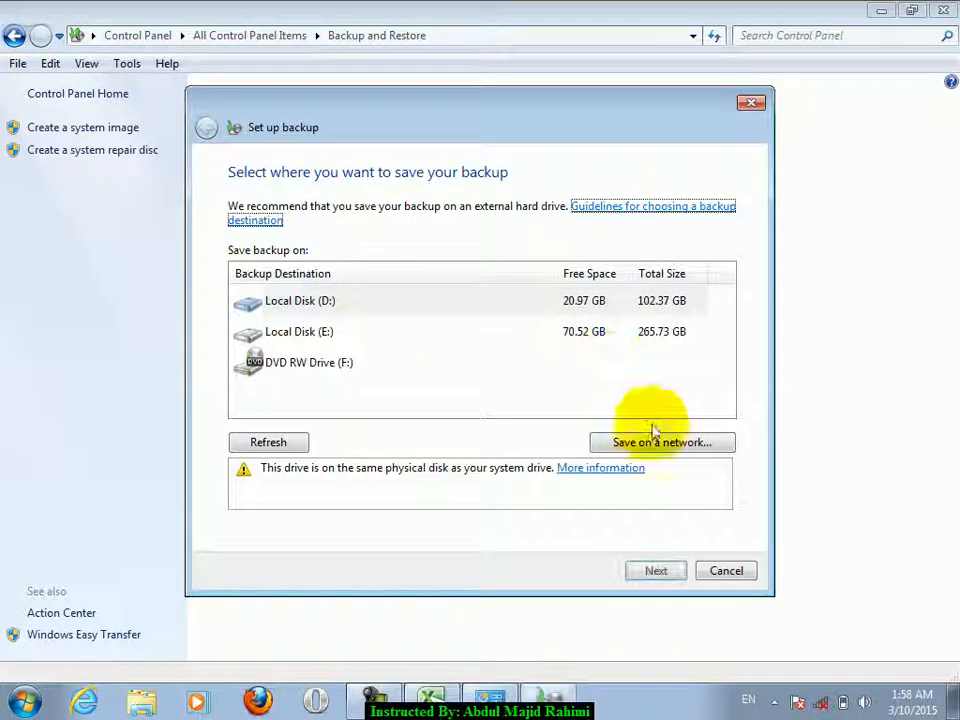
pyautogui.click(356, 302)
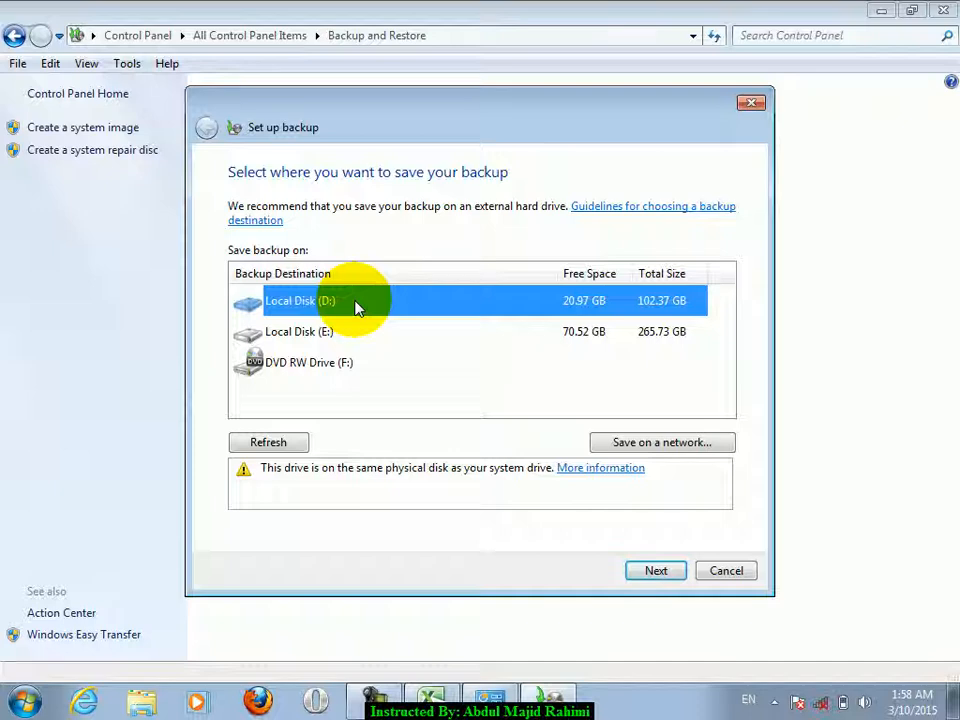
pyautogui.click(662, 572)
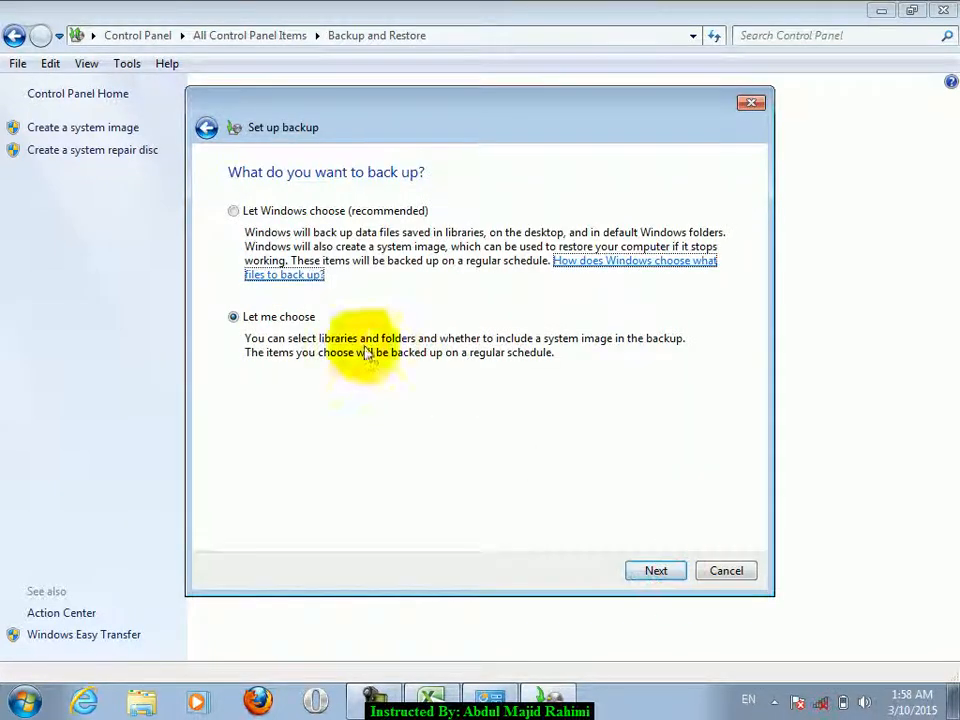
pyautogui.click(656, 566)
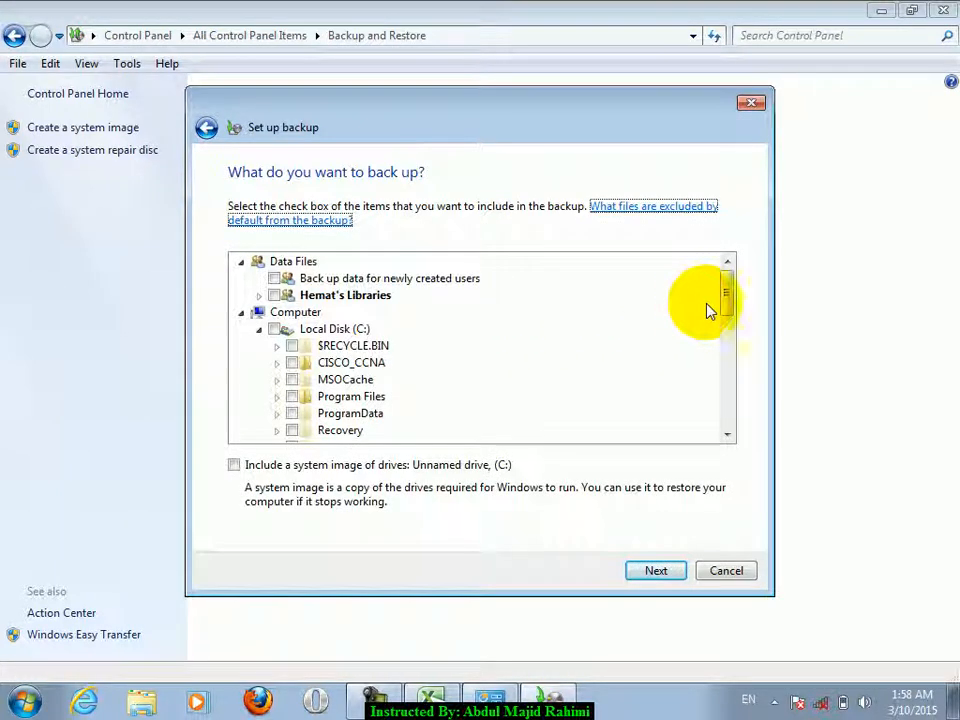
pyautogui.moveTo(726, 304); pyautogui.dragTo(726, 381)
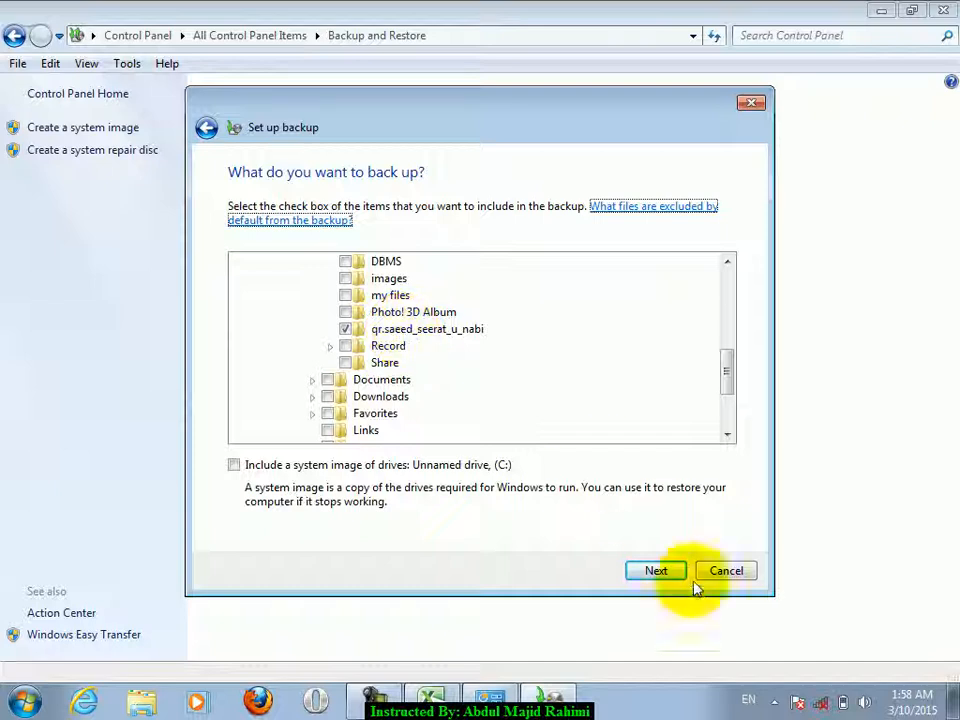
pyautogui.click(645, 574)
pyautogui.click(490, 430)
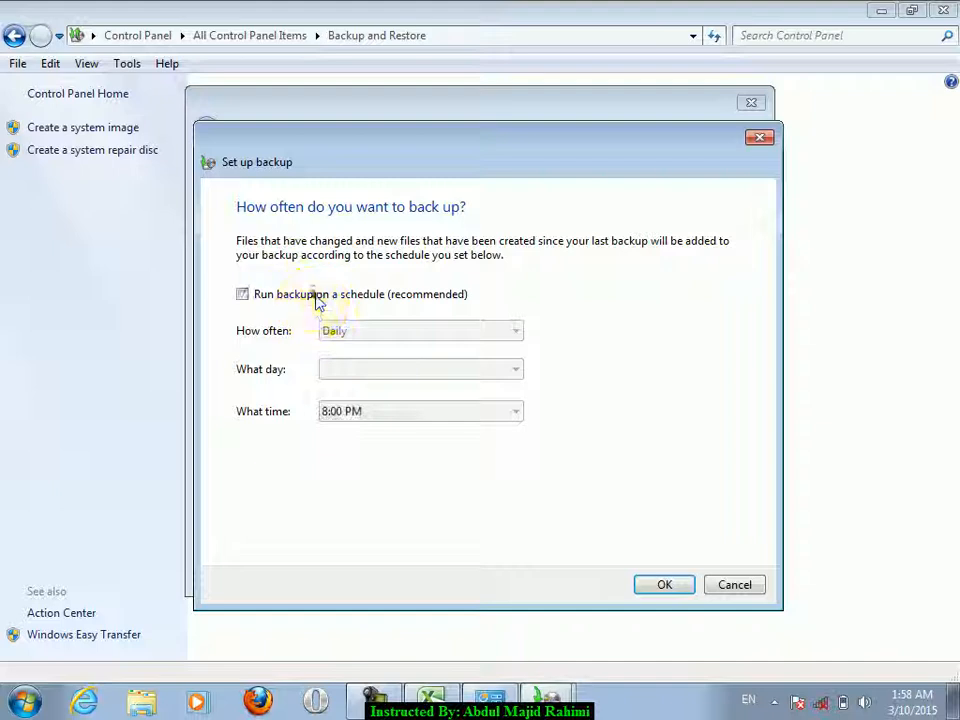
# - Schedule weekly backups every Sunday at 6:00 PM, save the settings, and maximize the window
pyautogui.click(318, 296)
pyautogui.click(350, 334)
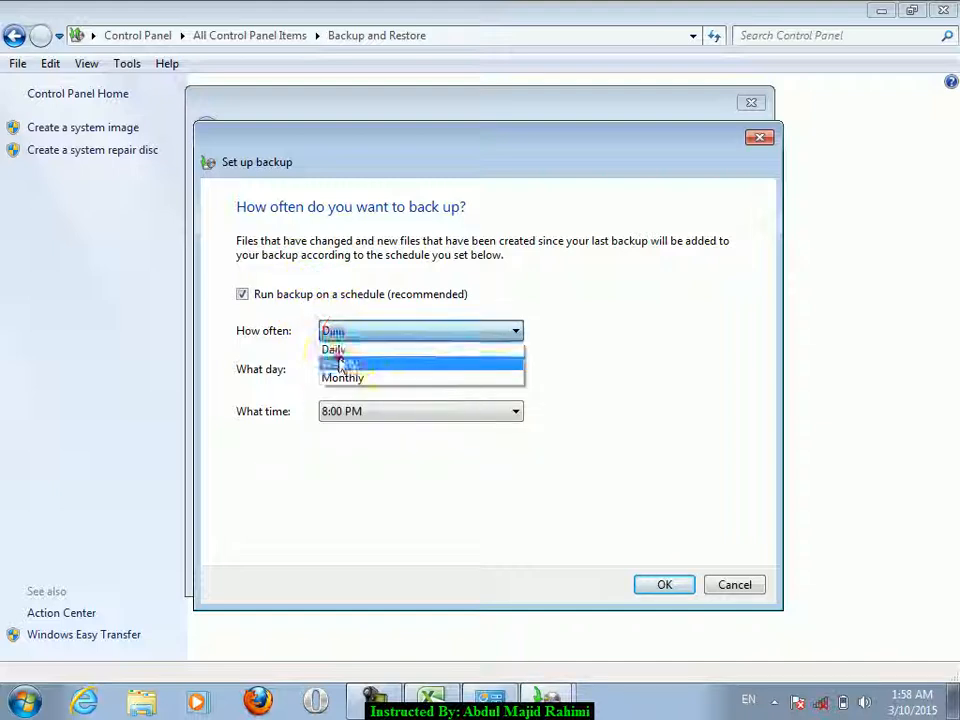
pyautogui.click(340, 363)
pyautogui.click(345, 369)
pyautogui.click(366, 389)
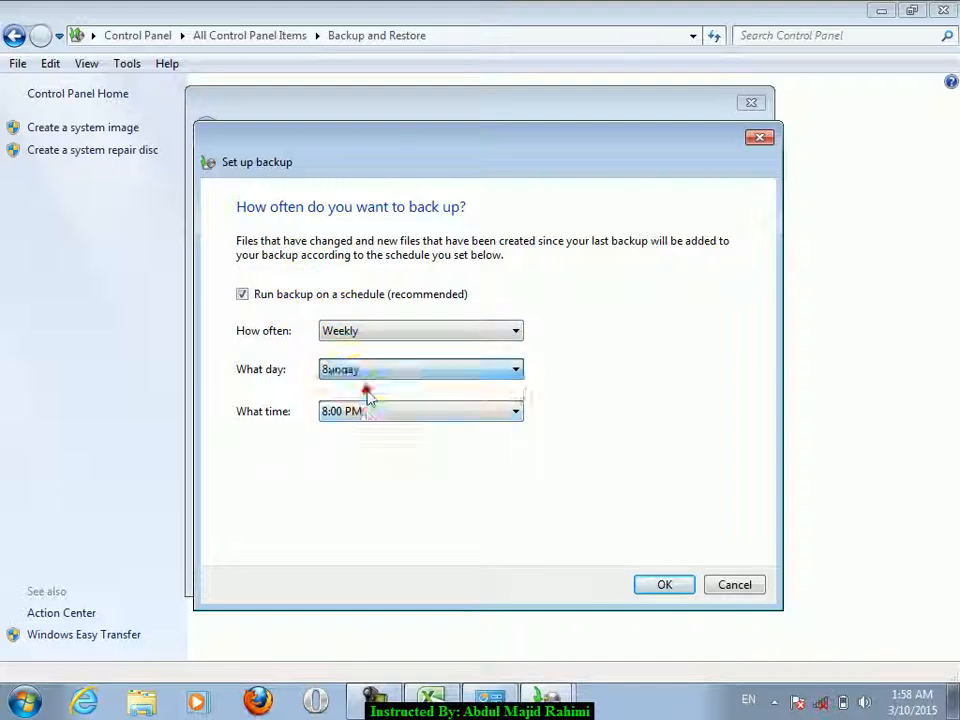
pyautogui.click(366, 413)
pyautogui.click(347, 323)
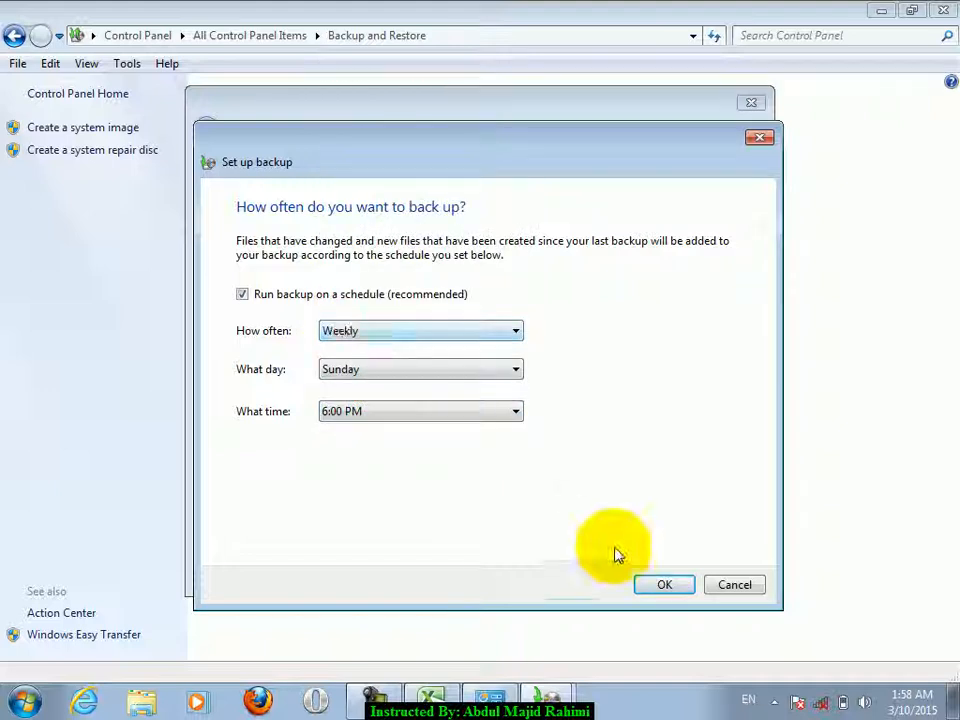
pyautogui.click(668, 588)
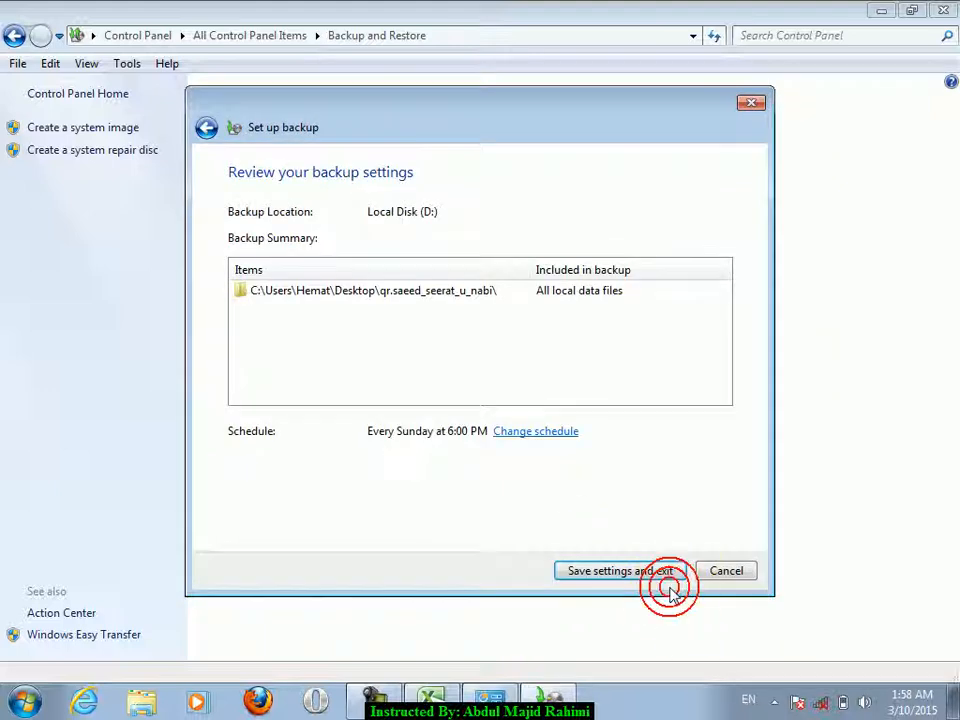
pyautogui.click(652, 576)
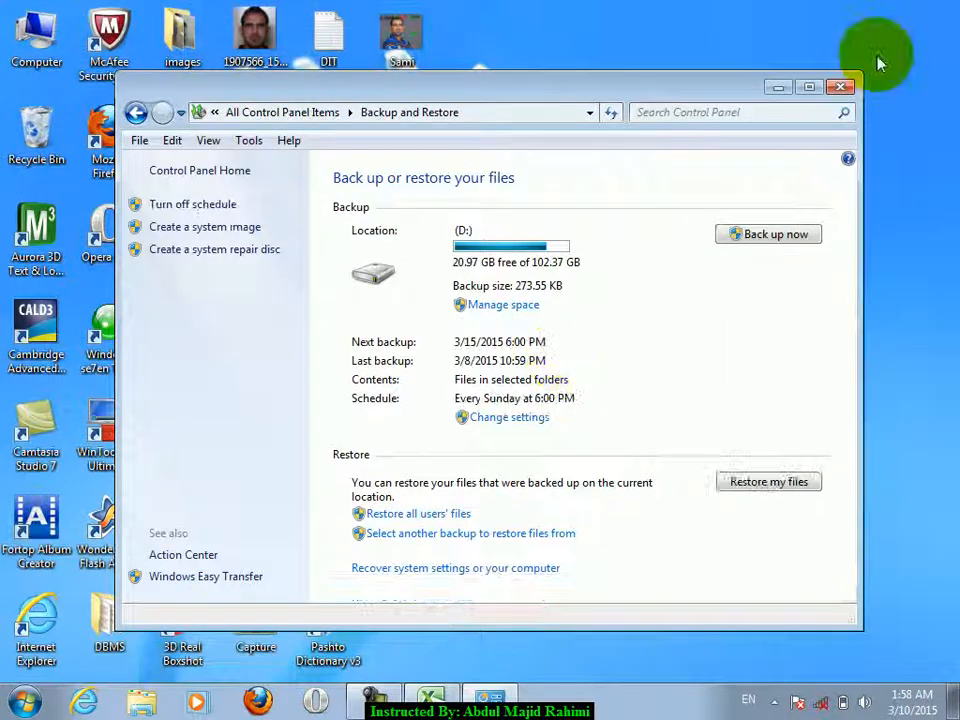
pyautogui.click(809, 87)
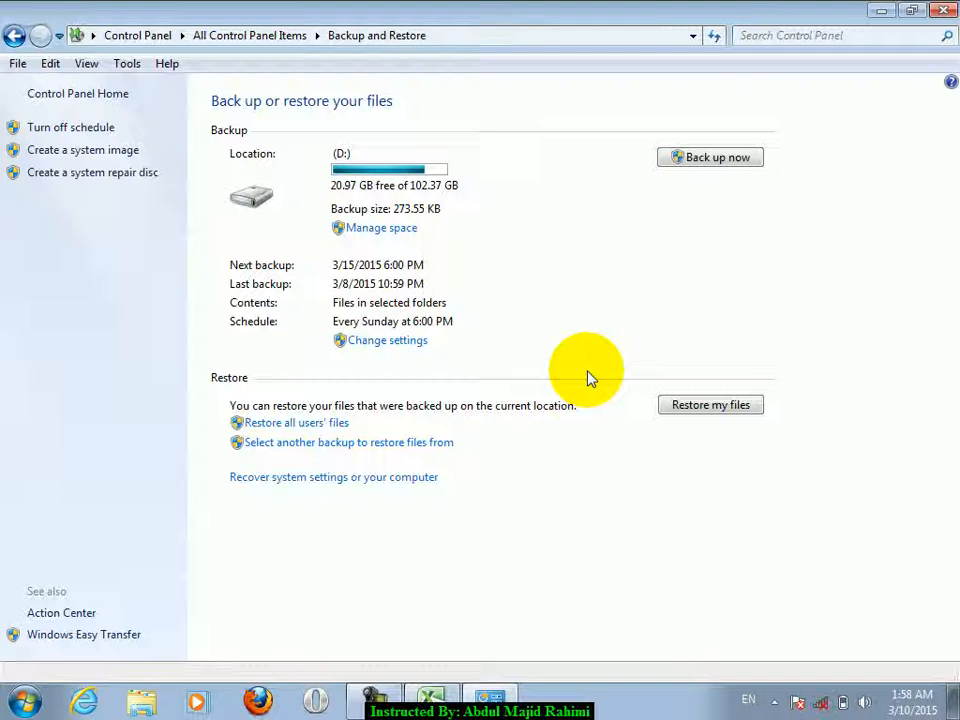
# - Start a backup now, then browse Computer to Local Disk (D:) to find the backup folder
pyautogui.click(716, 157)
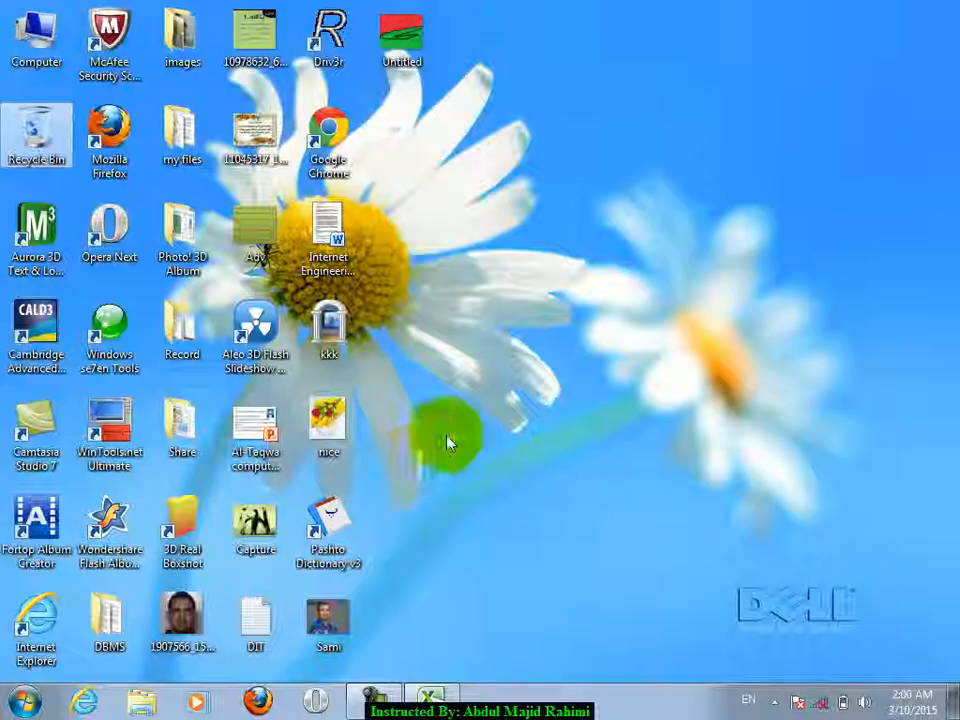
pyautogui.doubleClick(38, 36)
pyautogui.doubleClick(583, 171)
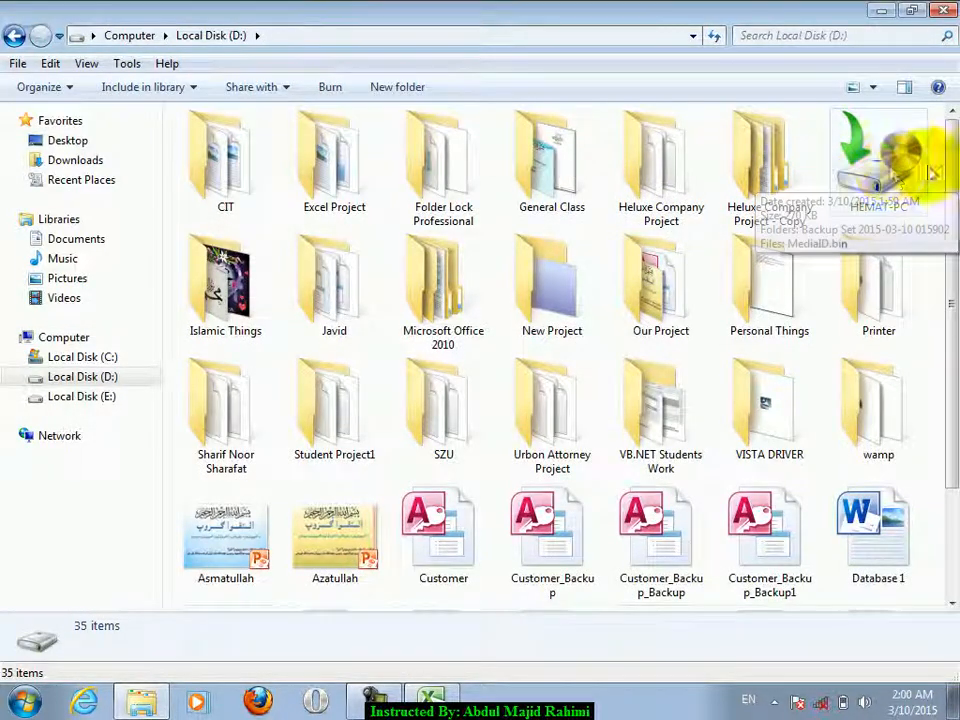
# - Restore the Desktop's qr.saeed_seerat_u_nabi folder from the D: backup to its original location
pyautogui.doubleClick(880, 165)
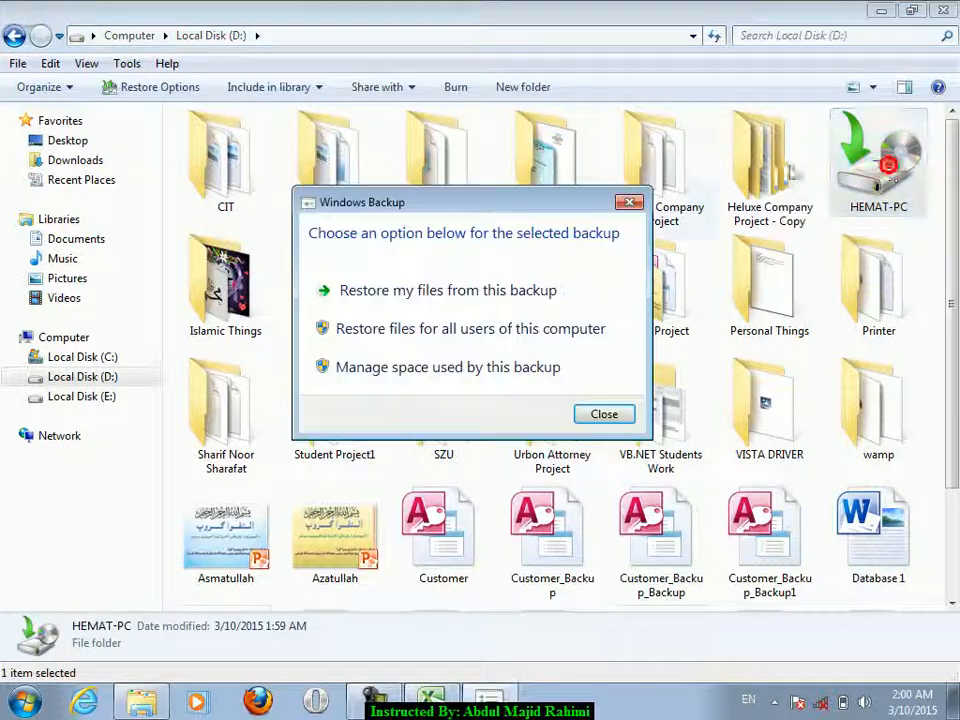
pyautogui.click(404, 302)
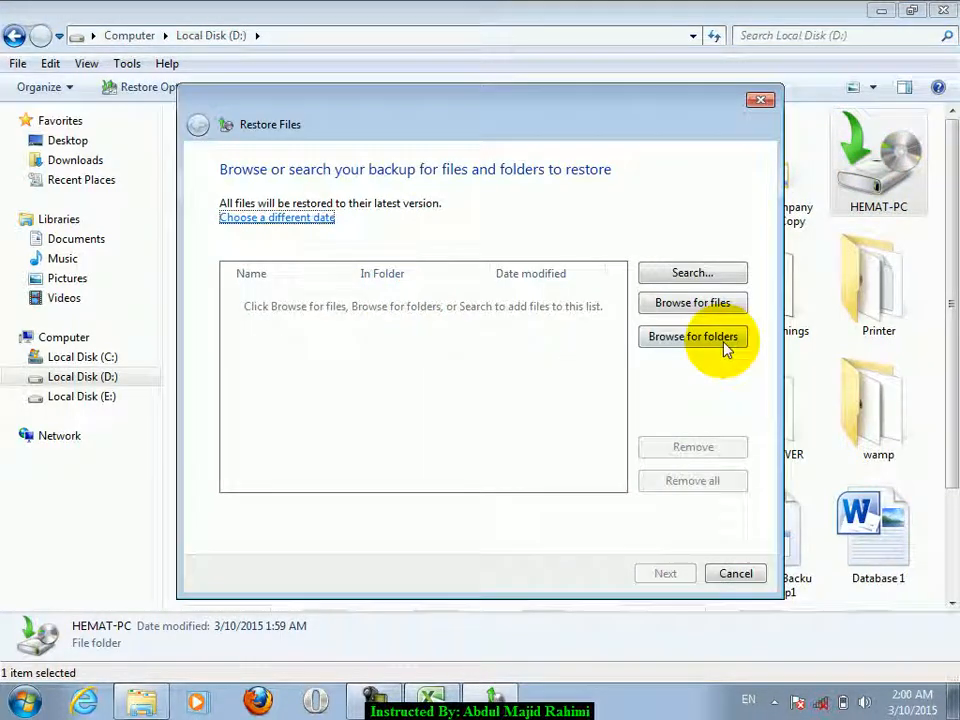
pyautogui.click(673, 336)
pyautogui.click(407, 238)
pyautogui.doubleClick(407, 238)
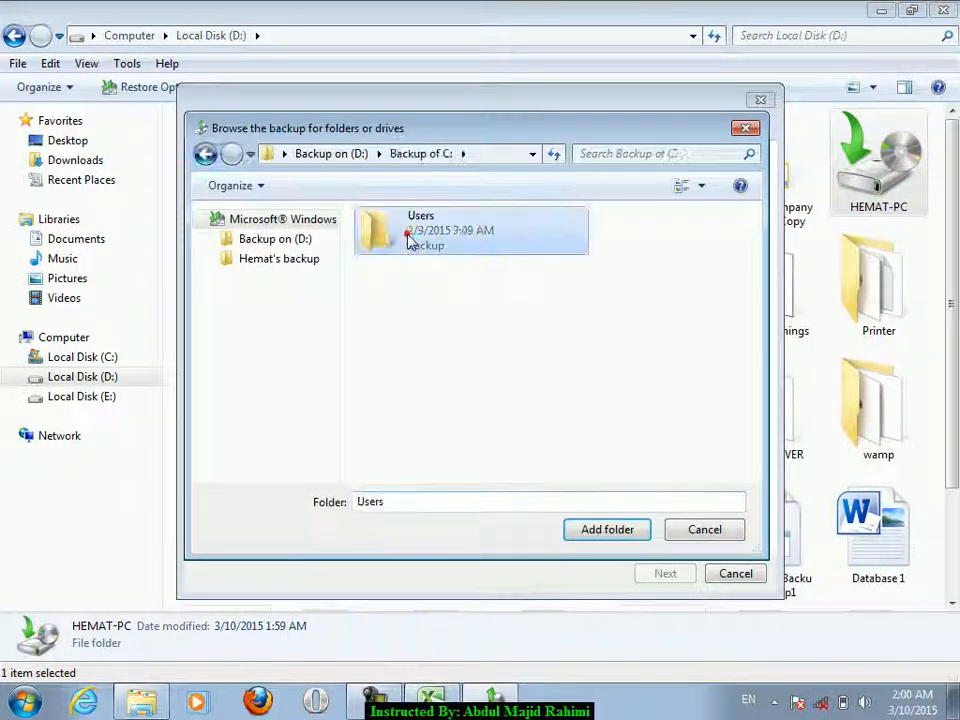
pyautogui.doubleClick(407, 238)
pyautogui.doubleClick(407, 238)
pyautogui.doubleClick(407, 238)
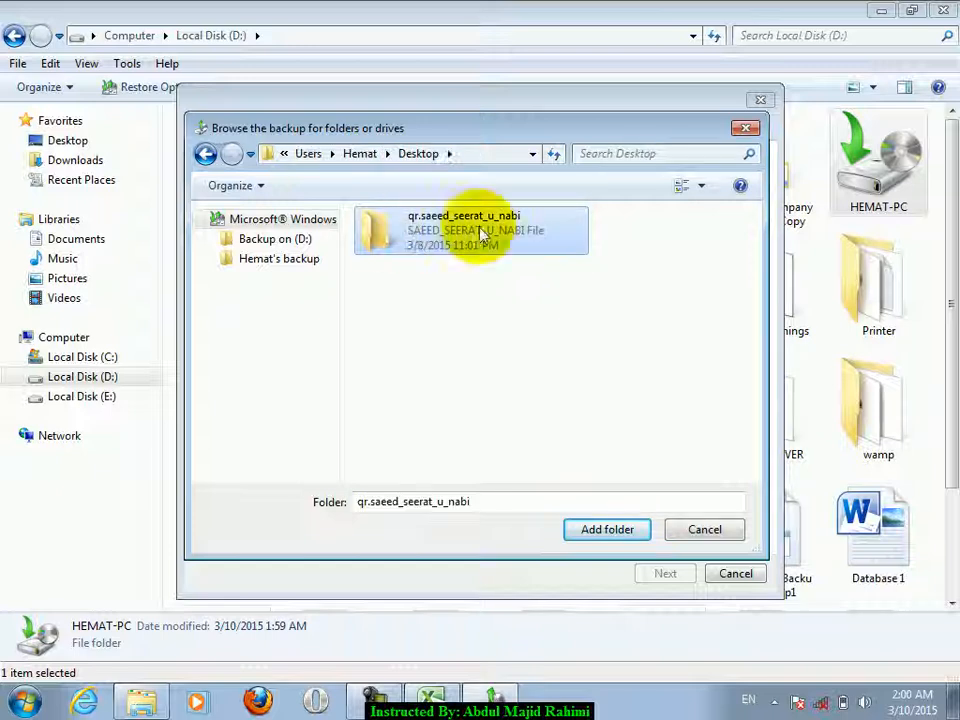
pyautogui.click(636, 538)
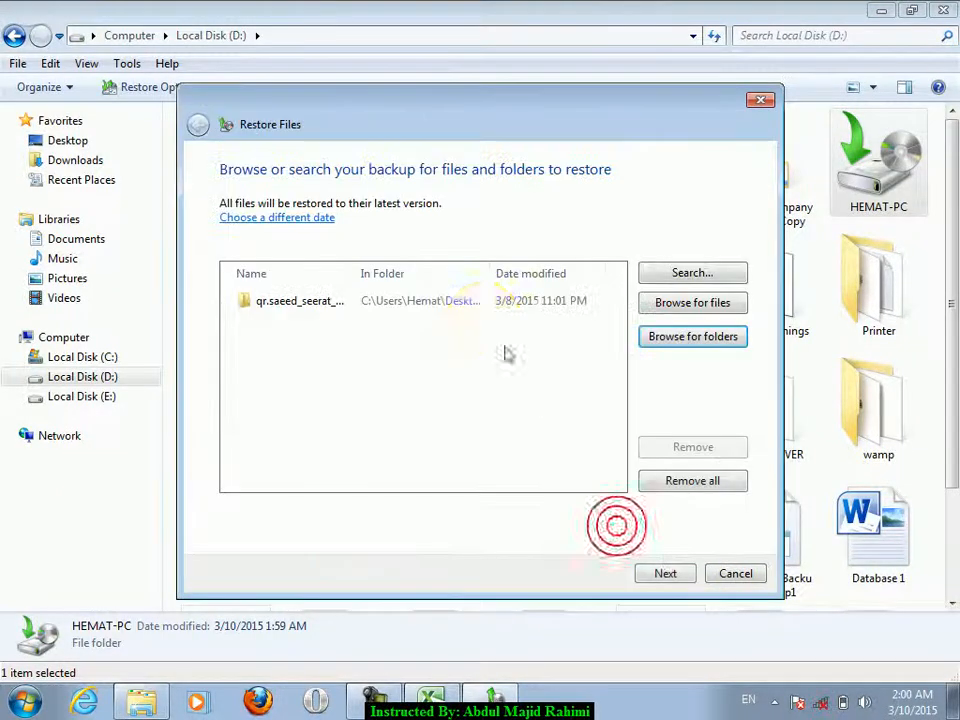
pyautogui.click(662, 576)
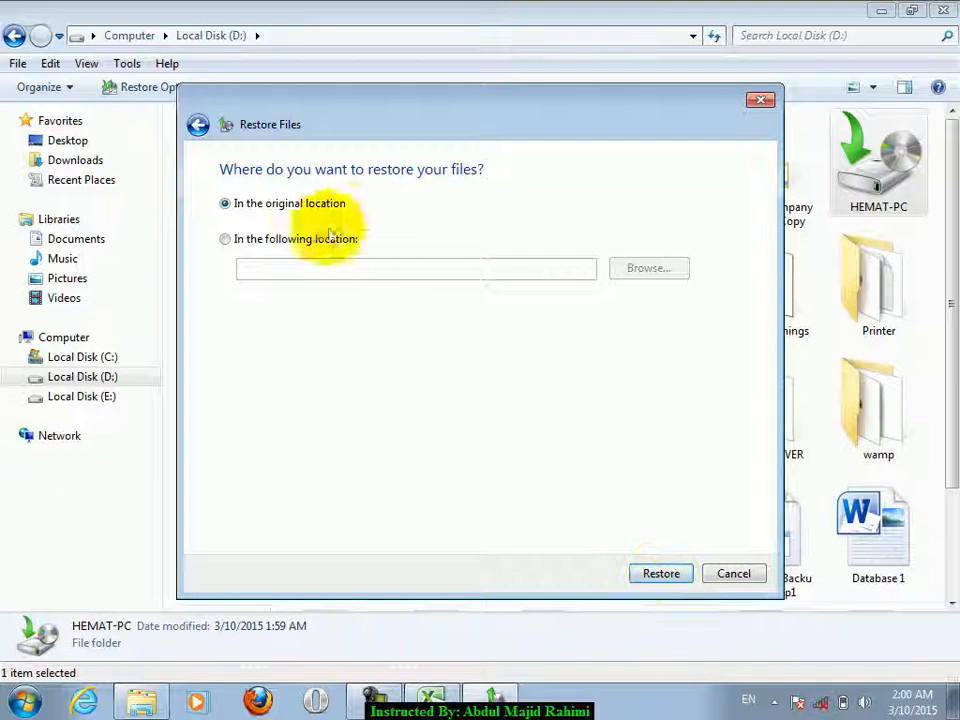
pyautogui.click(676, 572)
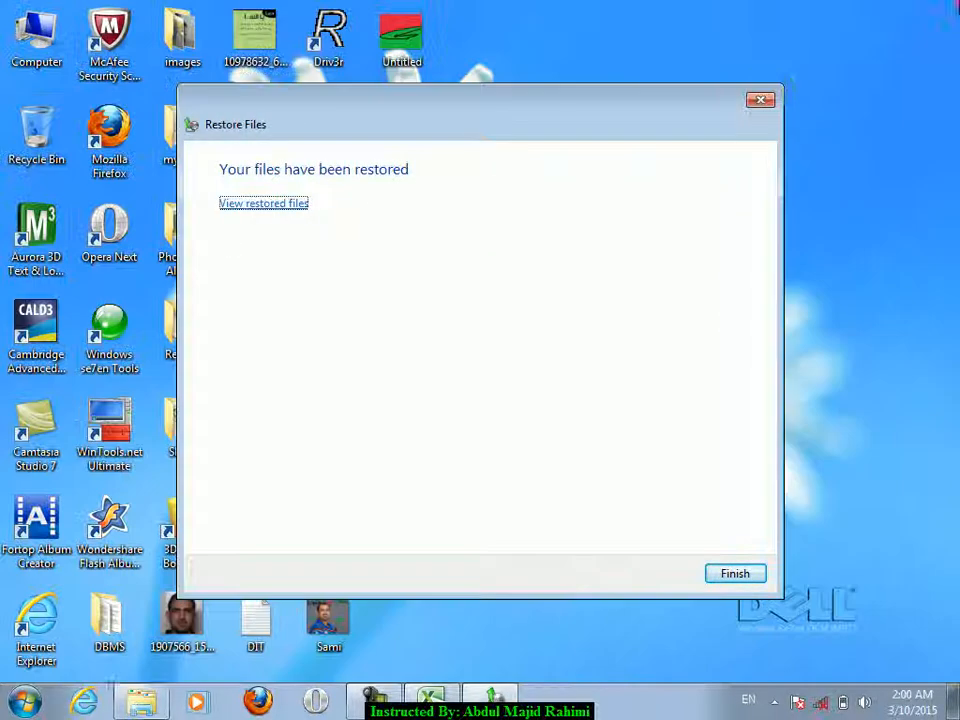
# - Close the restore window, check the restored folder, then view and close Local Disk (D:)
pyautogui.click(760, 99)
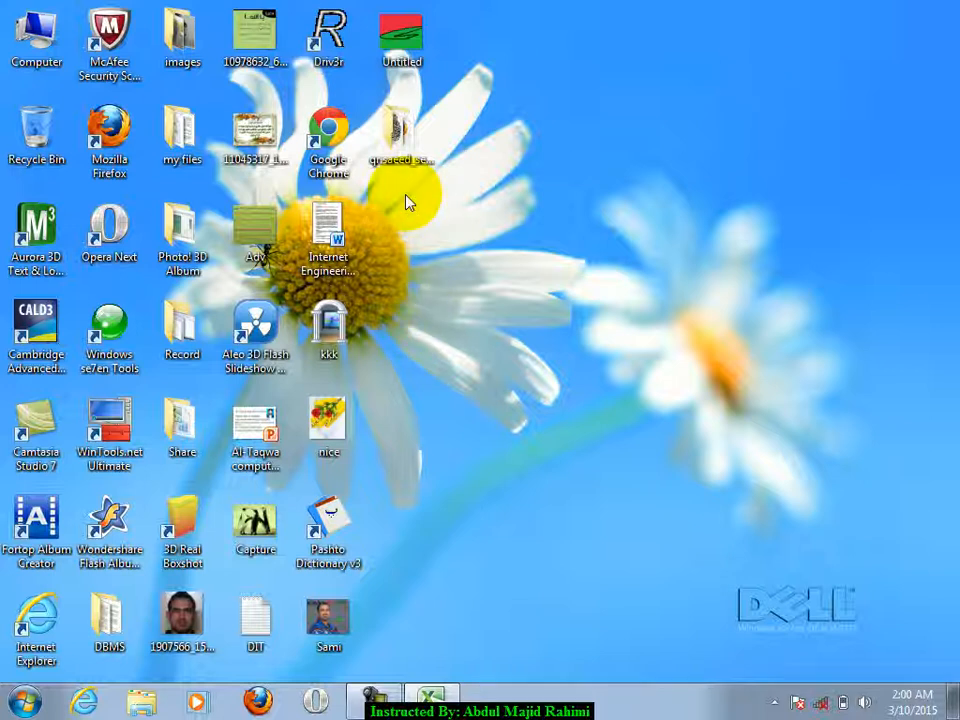
pyautogui.click(405, 150)
pyautogui.doubleClick(405, 150)
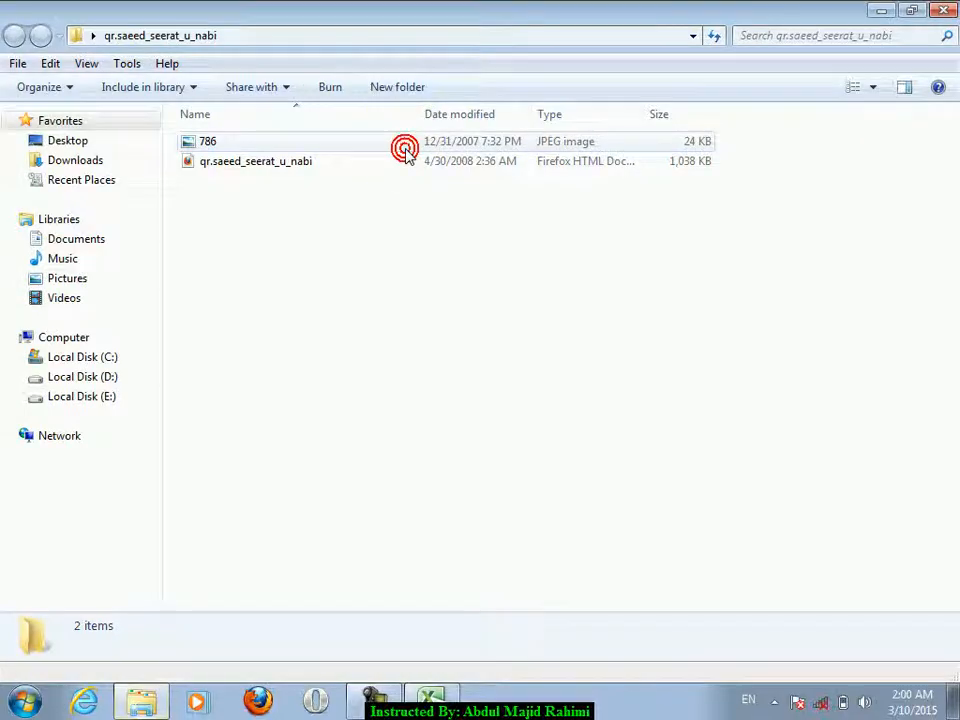
pyautogui.click(943, 10)
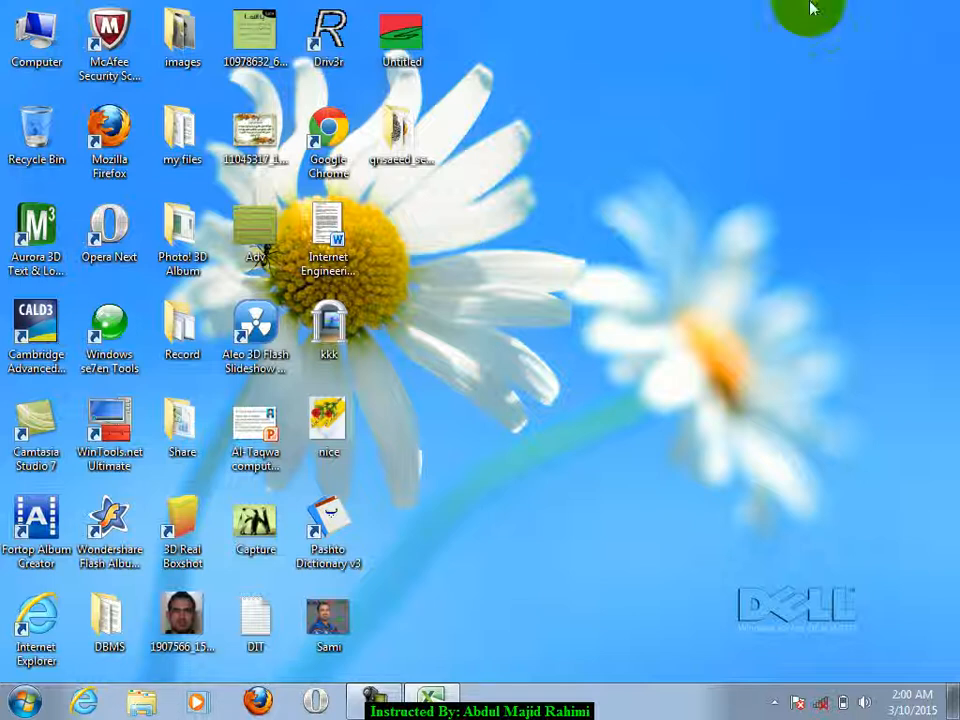
pyautogui.doubleClick(20, 42)
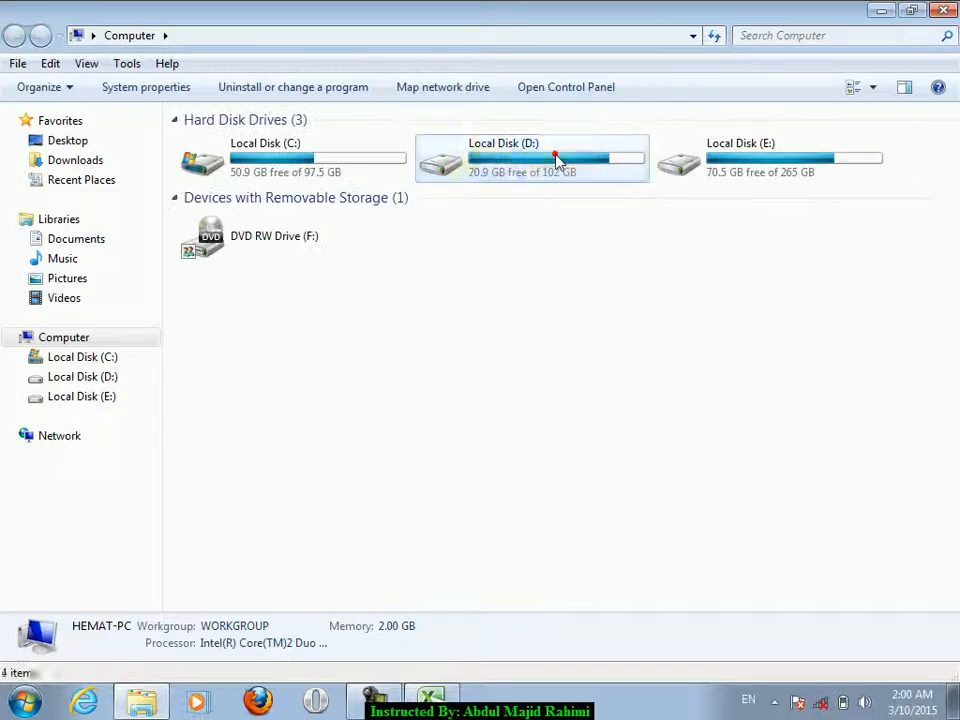
pyautogui.doubleClick(557, 162)
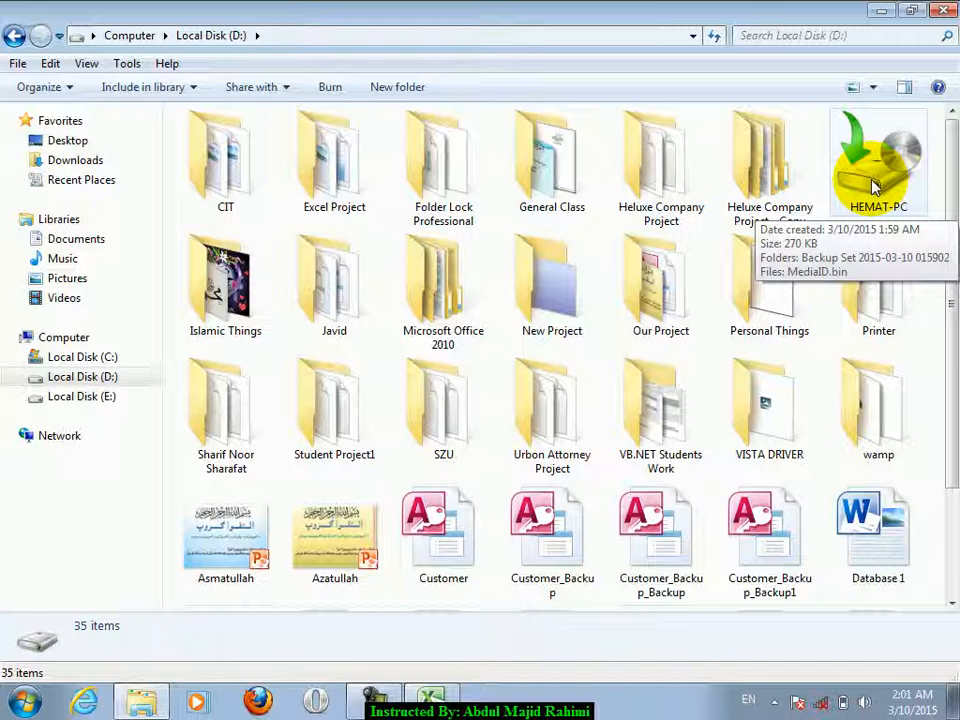
pyautogui.click(943, 10)
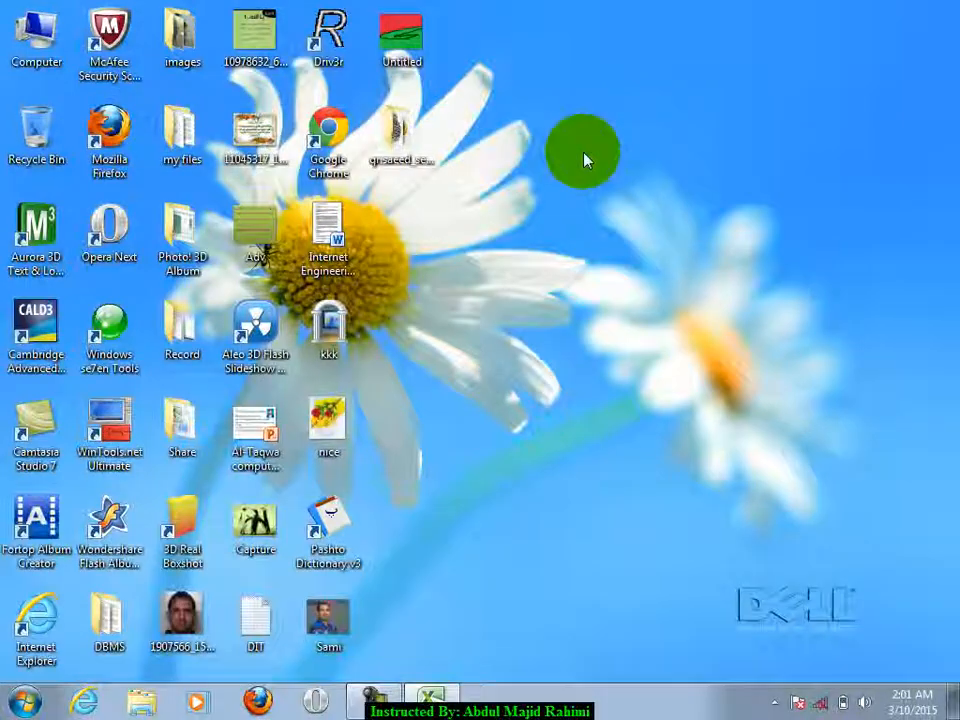
# - Open the qr.saeed_seerat_u_nabi folder and create a New folder inside it
pyautogui.doubleClick(405, 160)
pyautogui.rightClick(363, 142)
pyautogui.moveTo(443, 338)
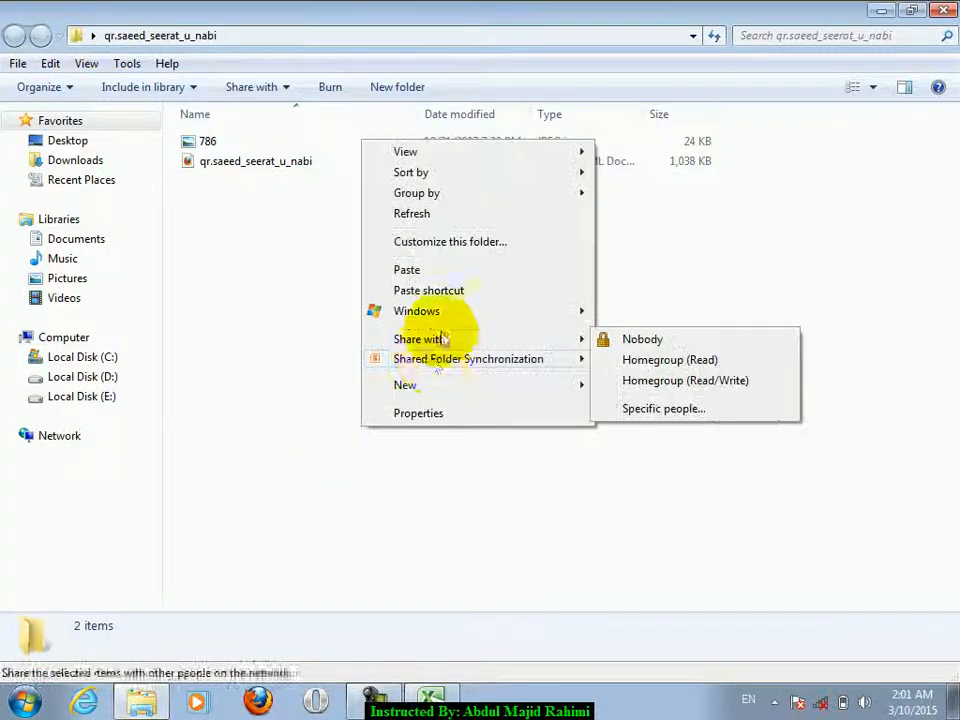
pyautogui.moveTo(407, 392)
pyautogui.click(650, 388)
# - Add an empty New Text Document with its default name, then close the folder window
pyautogui.rightClick(408, 391)
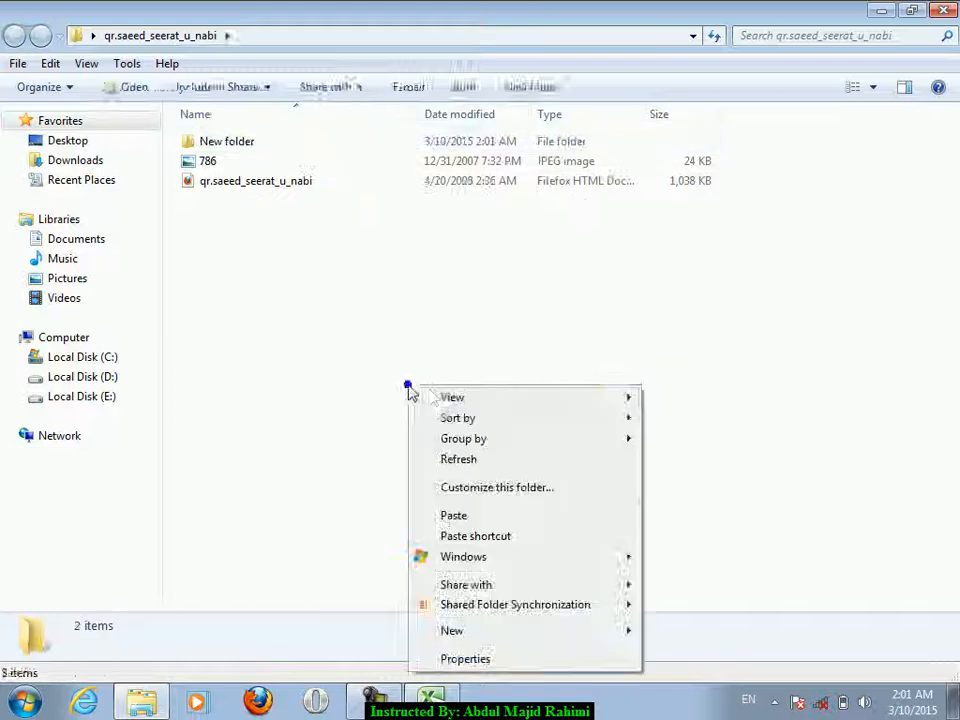
pyautogui.moveTo(452, 630)
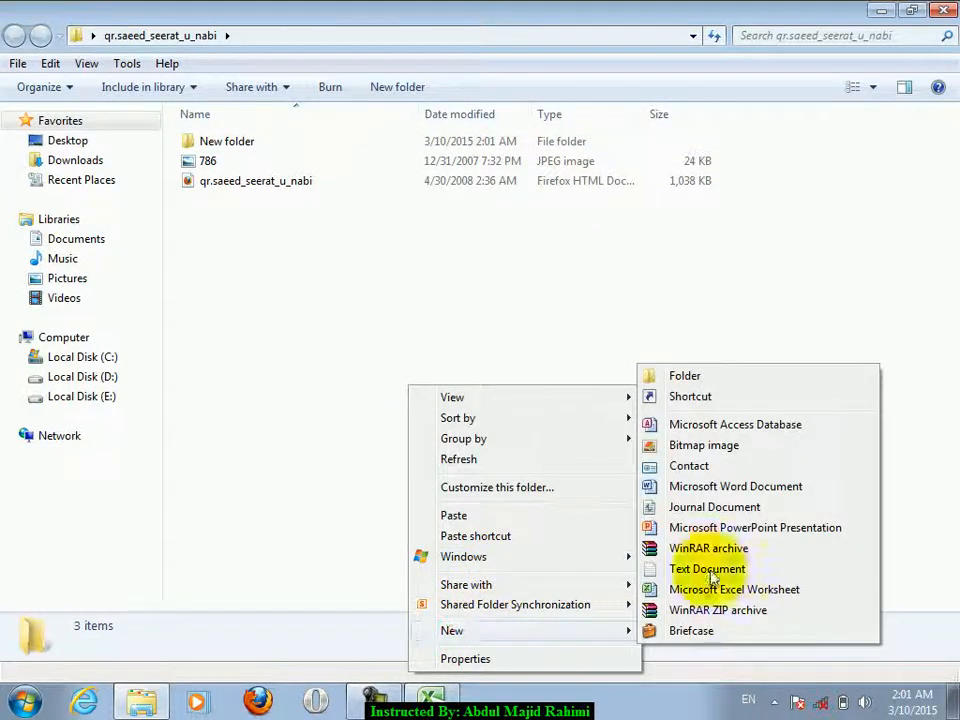
pyautogui.click(709, 568)
pyautogui.click(440, 336)
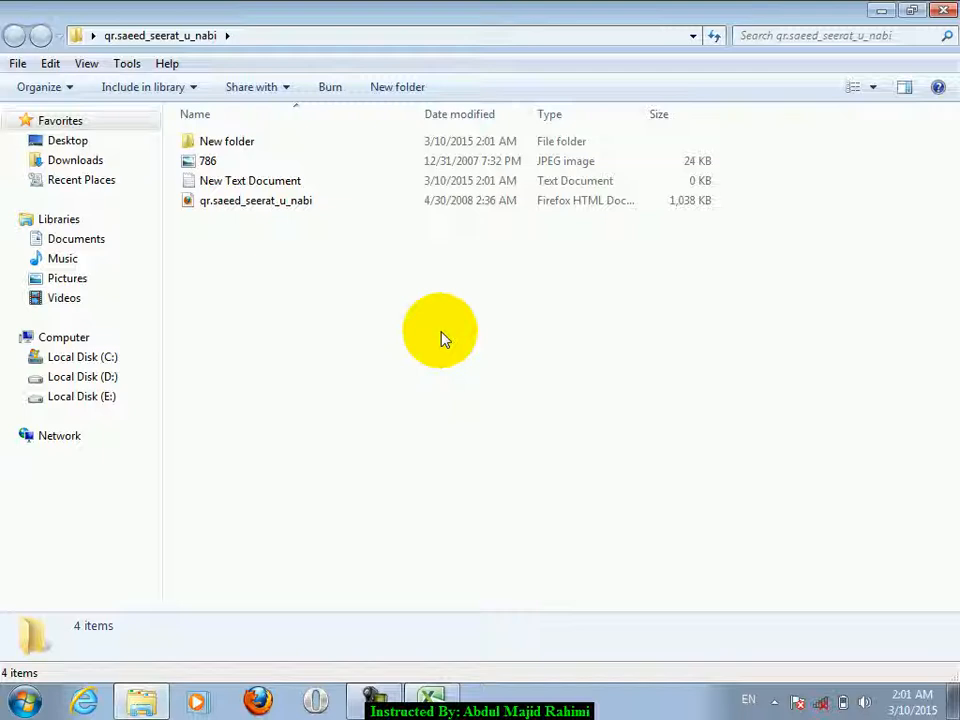
pyautogui.click(944, 10)
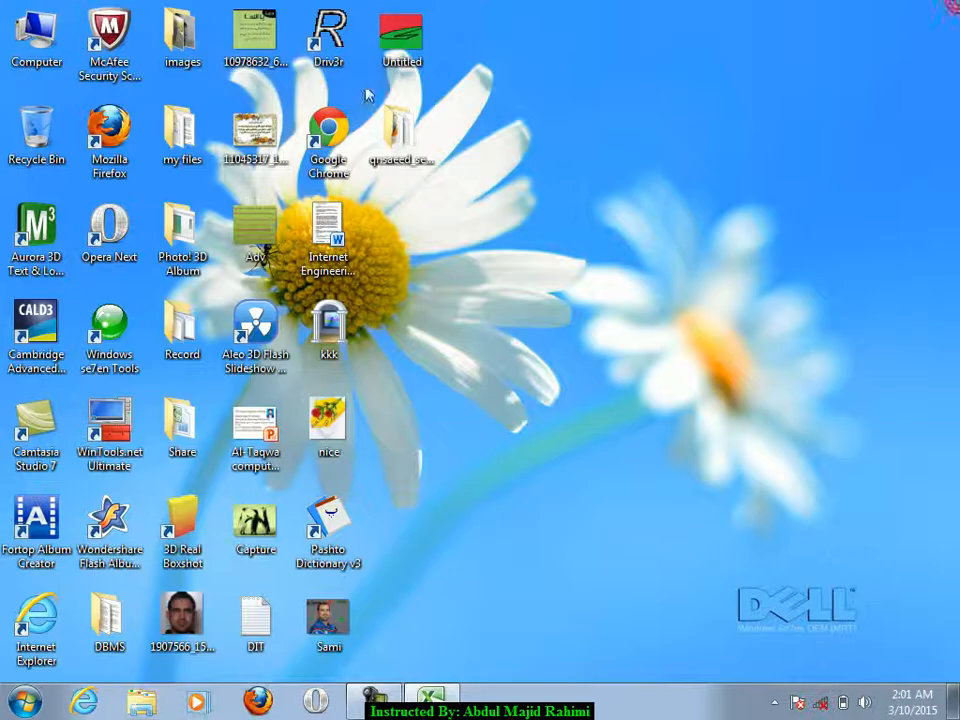
pyautogui.doubleClick(36, 38)
pyautogui.click(787, 146)
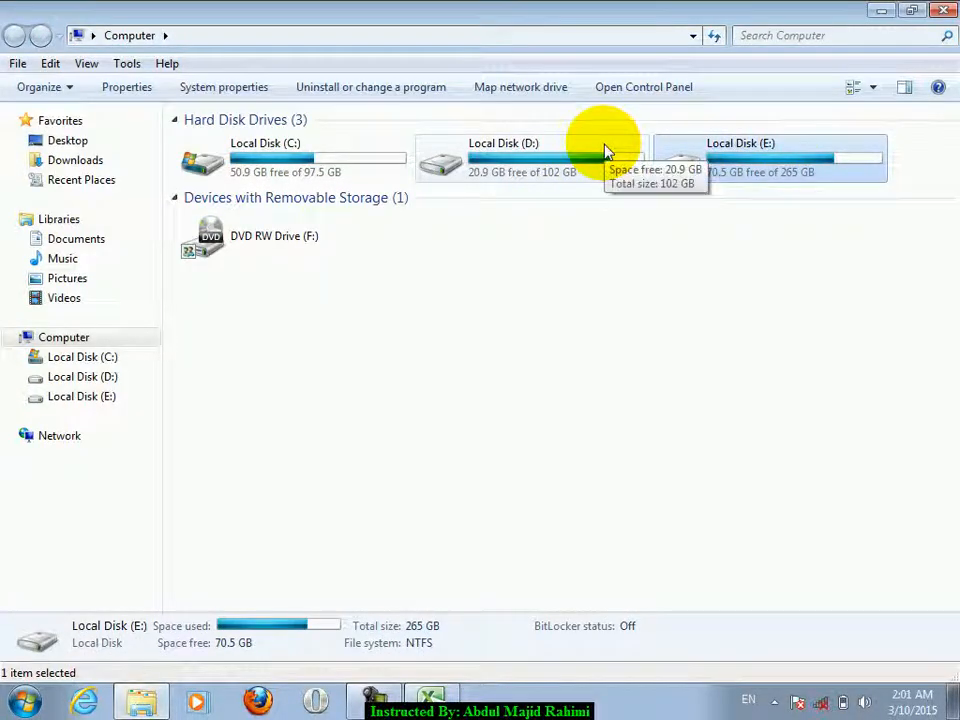
pyautogui.click(576, 172)
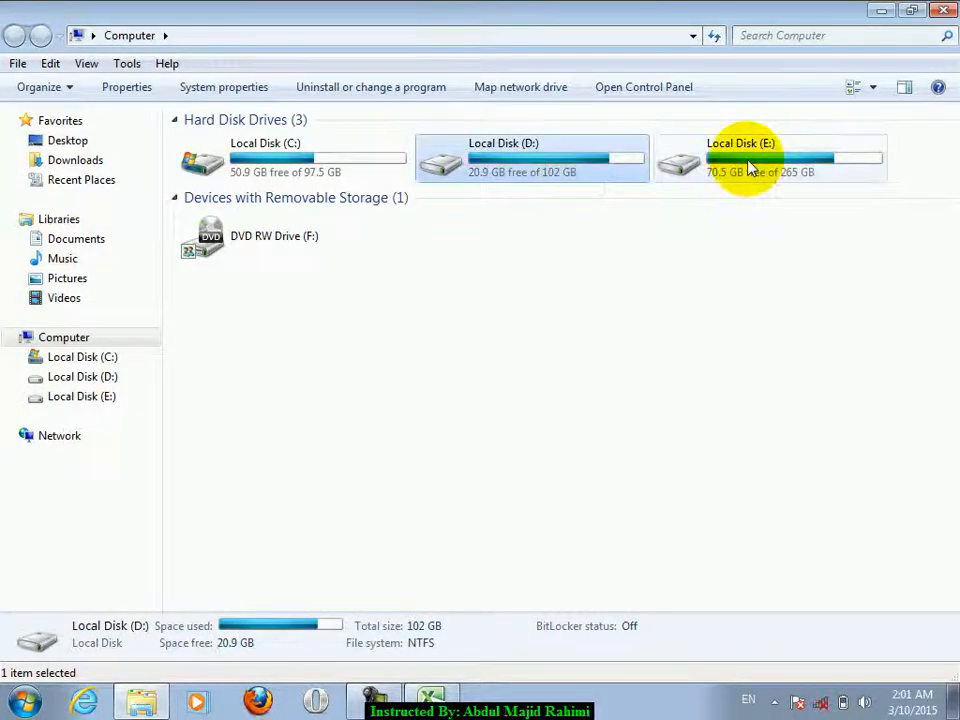
pyautogui.click(749, 168)
pyautogui.click(625, 164)
pyautogui.click(680, 163)
pyautogui.click(566, 162)
pyautogui.click(708, 160)
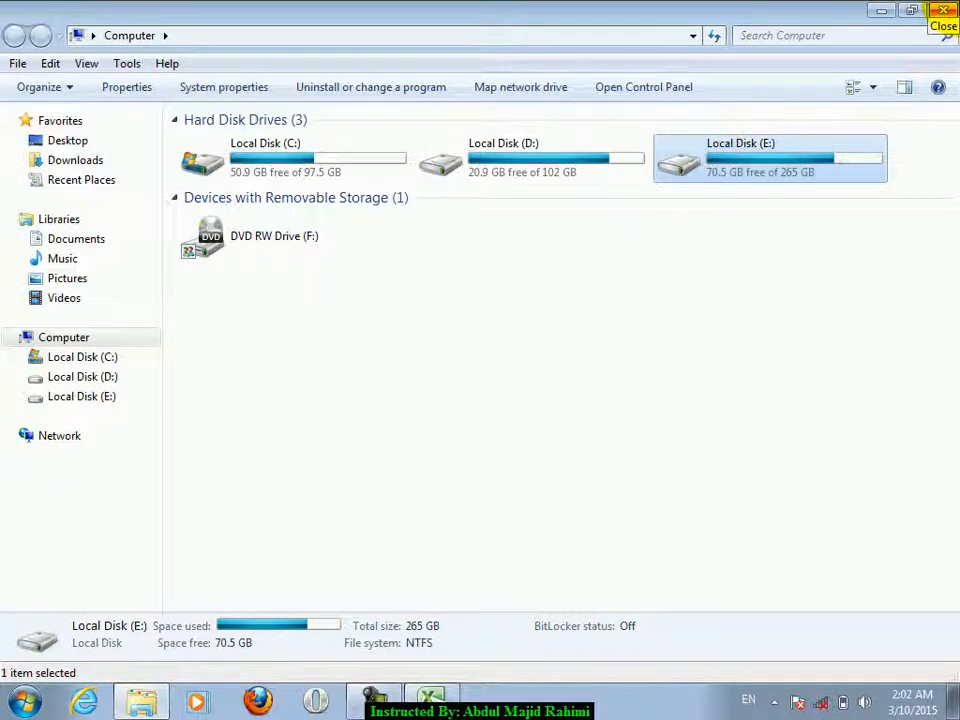
pyautogui.click(944, 12)
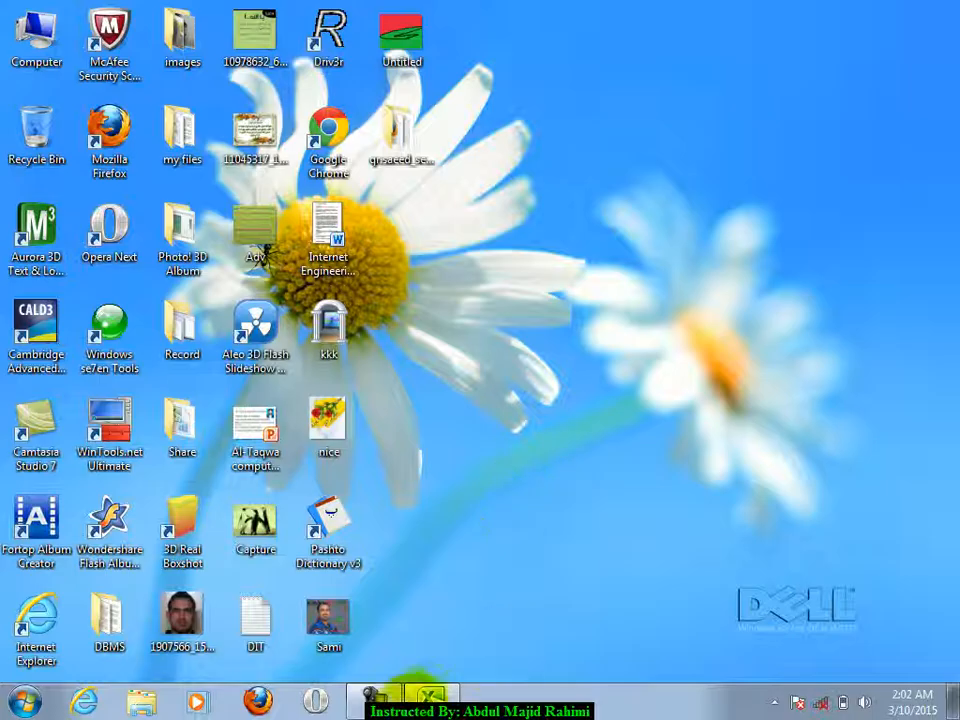
# - Back in Book1, delete the contents of B3:H13, then select B3:H22
pyautogui.click(430, 697)
pyautogui.click(313, 291)
pyautogui.moveTo(100, 216); pyautogui.dragTo(502, 413)
pyautogui.press('Delete')
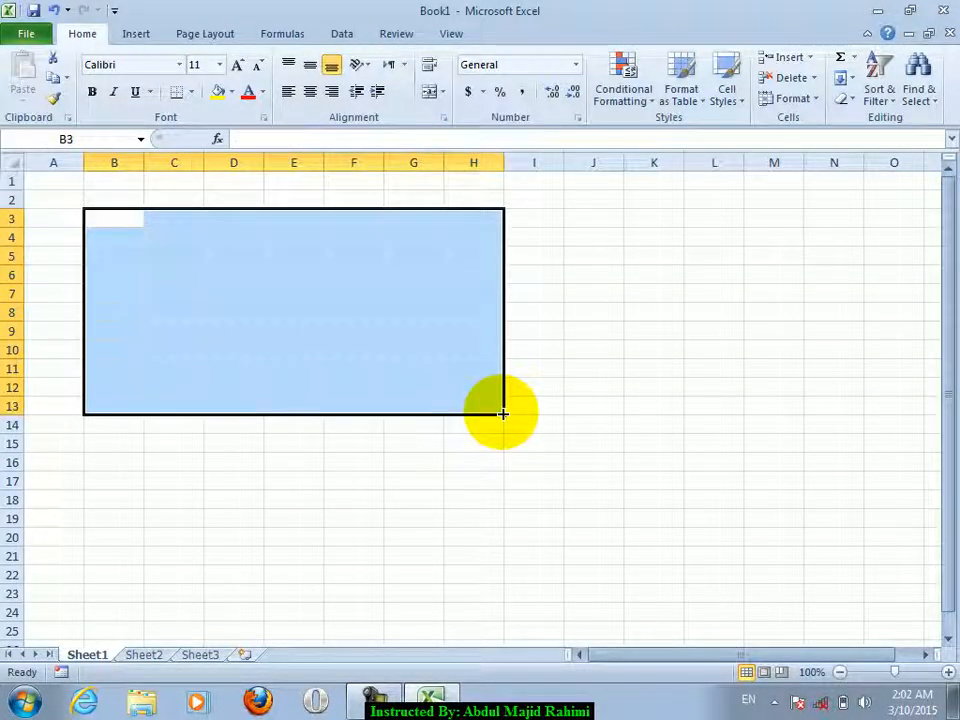
pyautogui.click(160, 297)
pyautogui.moveTo(126, 214); pyautogui.dragTo(581, 616)
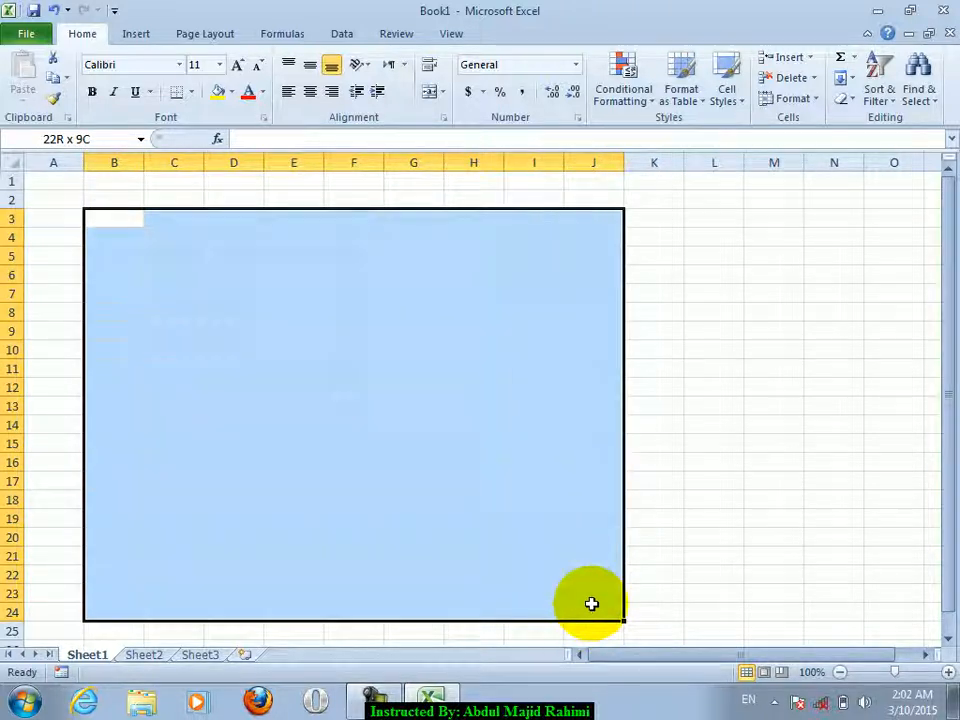
pyautogui.moveTo(599, 603); pyautogui.dragTo(489, 575)
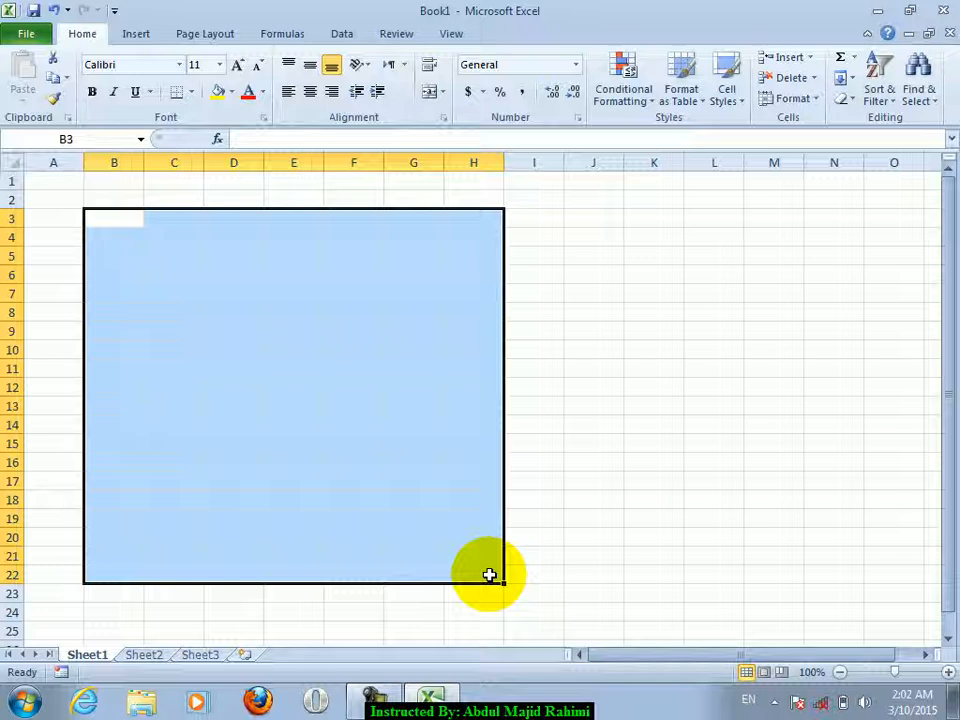
pyautogui.click(22, 702)
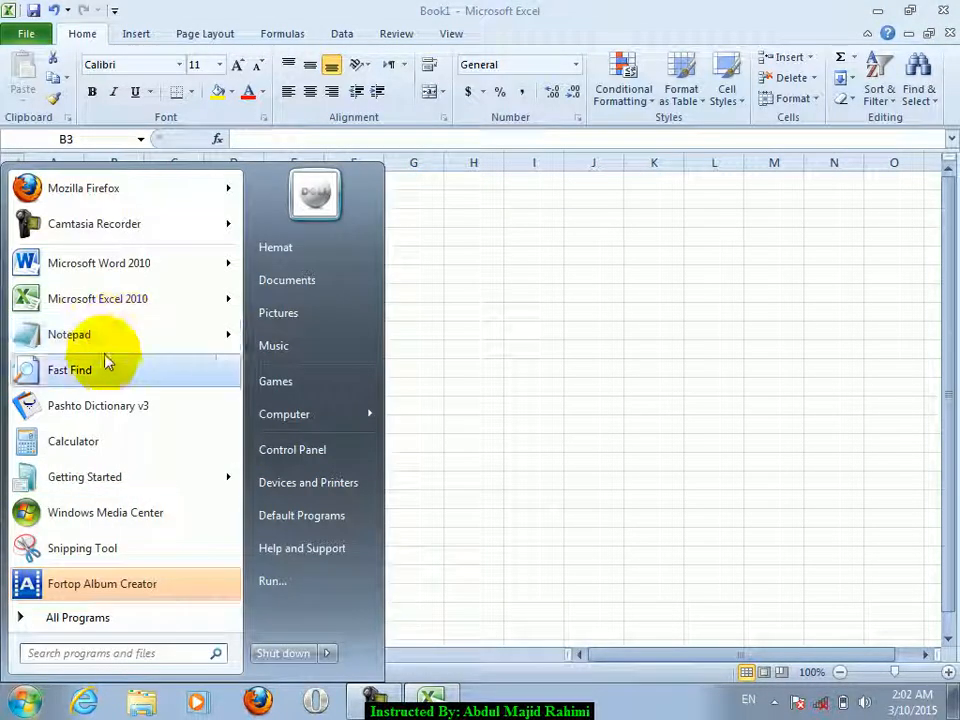
pyautogui.click(70, 370)
pyautogui.write('backup')
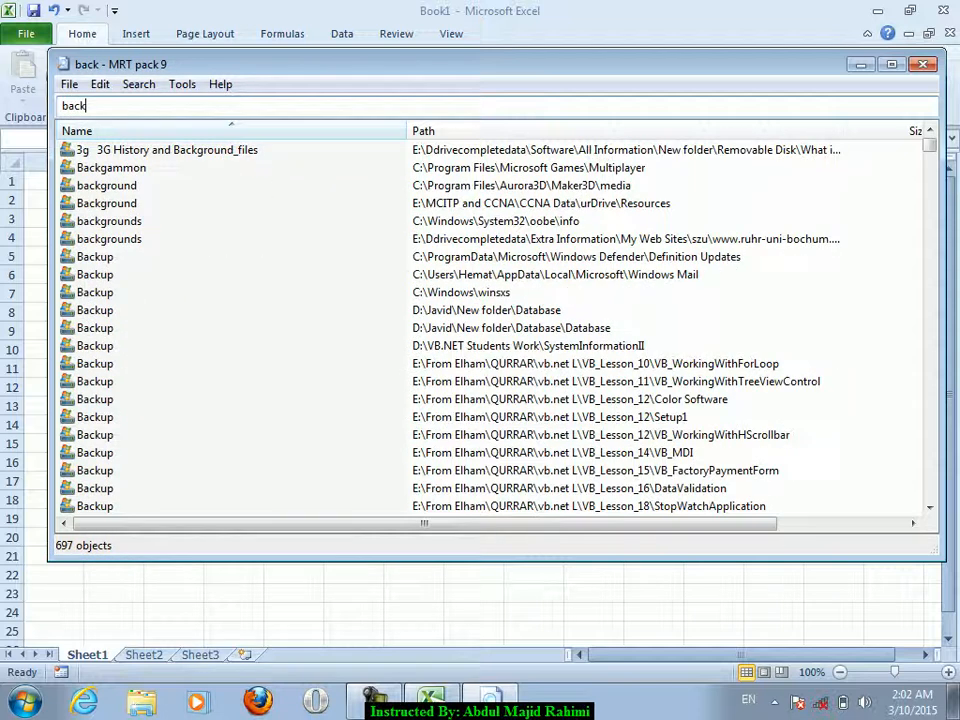
pyautogui.press('Down')
pyautogui.press('Down')
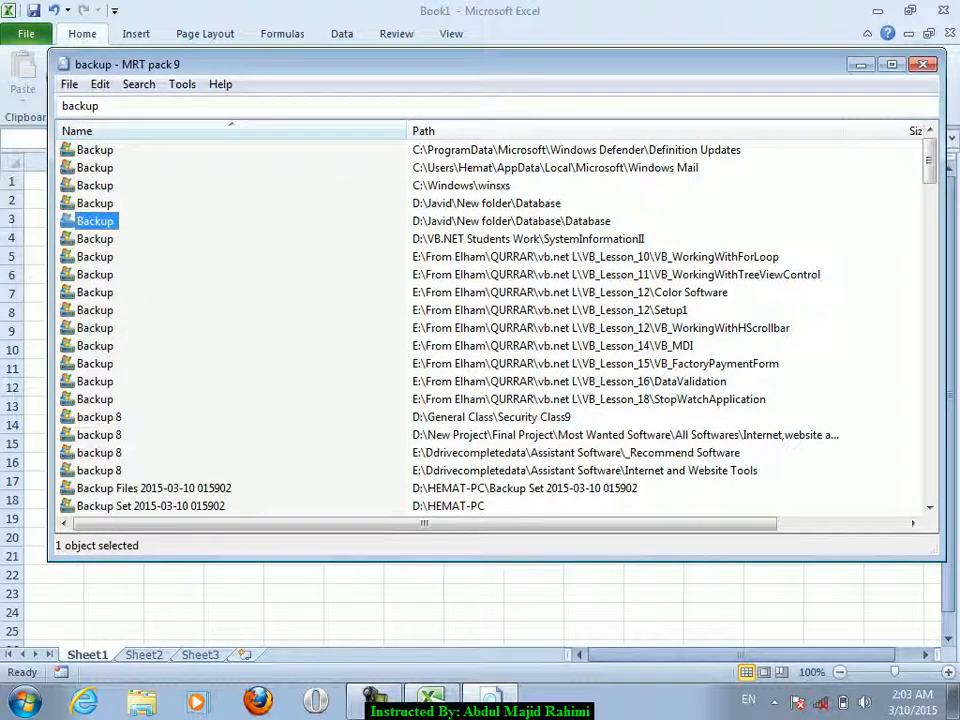
pyautogui.press('Down')
pyautogui.press('Down')
pyautogui.press('Down')
pyautogui.press('Down')
pyautogui.press('Down')
pyautogui.press('Down')
pyautogui.press('Down')
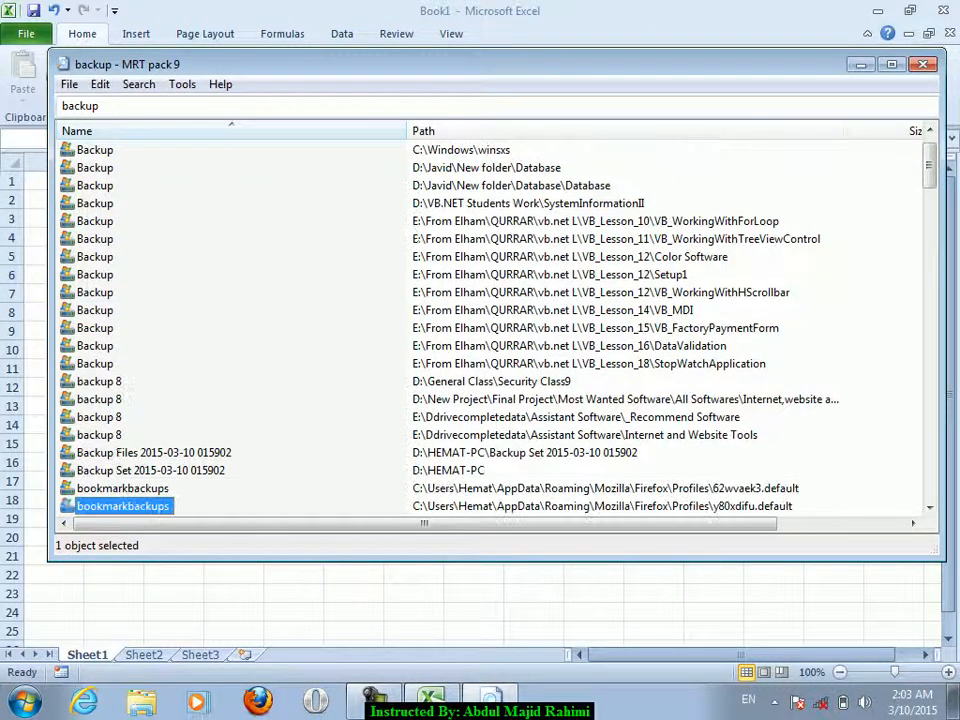
pyautogui.press('Up')
pyautogui.press('Up')
pyautogui.press('Down')
pyautogui.press('Down')
pyautogui.press('Down')
pyautogui.press('Down')
pyautogui.press('Down')
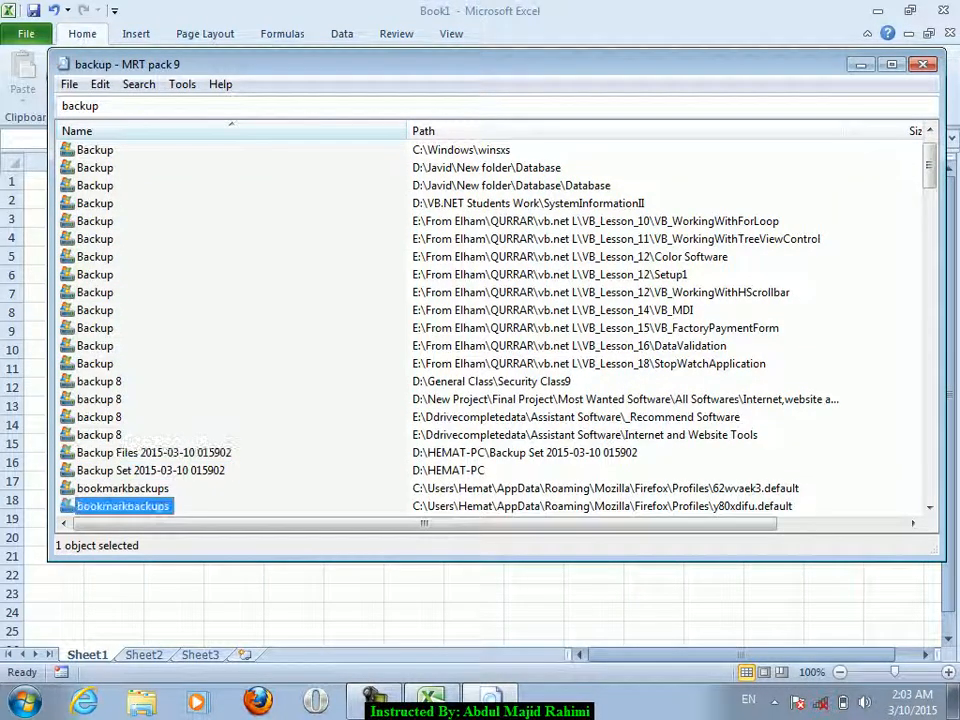
pyautogui.press('Down')
pyautogui.press('Down')
pyautogui.press('Down')
pyautogui.press('Down')
pyautogui.press('Down')
pyautogui.press('Down')
pyautogui.press('Down')
pyautogui.press('Down')
pyautogui.press('Down')
pyautogui.press('Down')
pyautogui.press('Down')
pyautogui.press('Down')
pyautogui.press('Down')
pyautogui.press('Down')
pyautogui.press('Down')
pyautogui.press('Down')
pyautogui.press('Down')
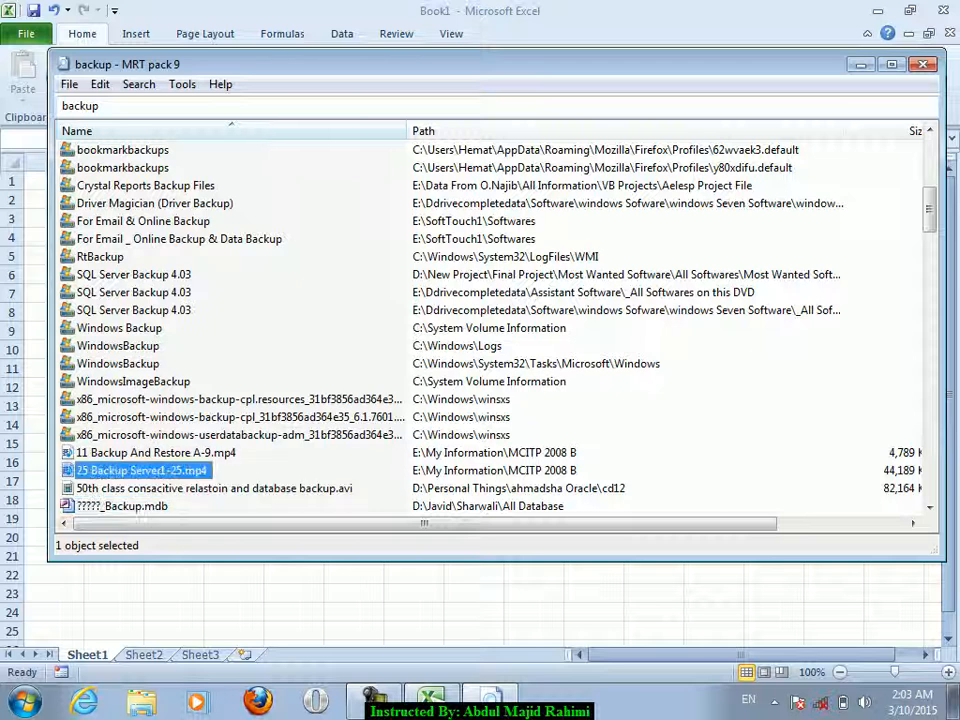
pyautogui.press('Escape')
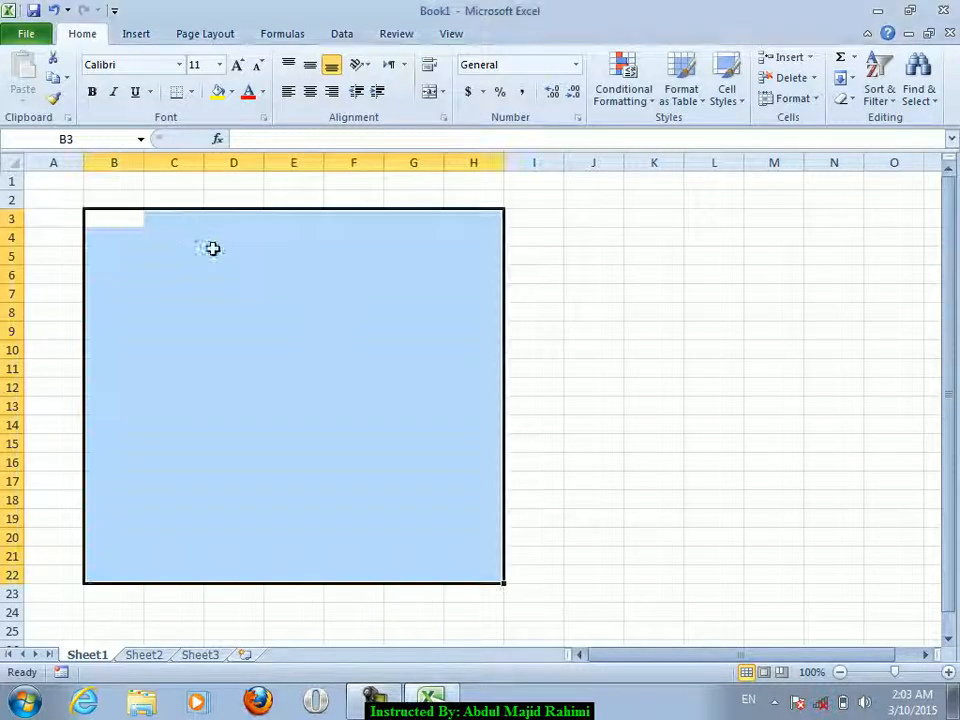
# - Select A1:M35 and fill every selected cell with the word omer using Ctrl+Enter
pyautogui.click(60, 201)
pyautogui.moveTo(55, 182); pyautogui.dragTo(655, 580)
pyautogui.write('omer')
pyautogui.press('Return')
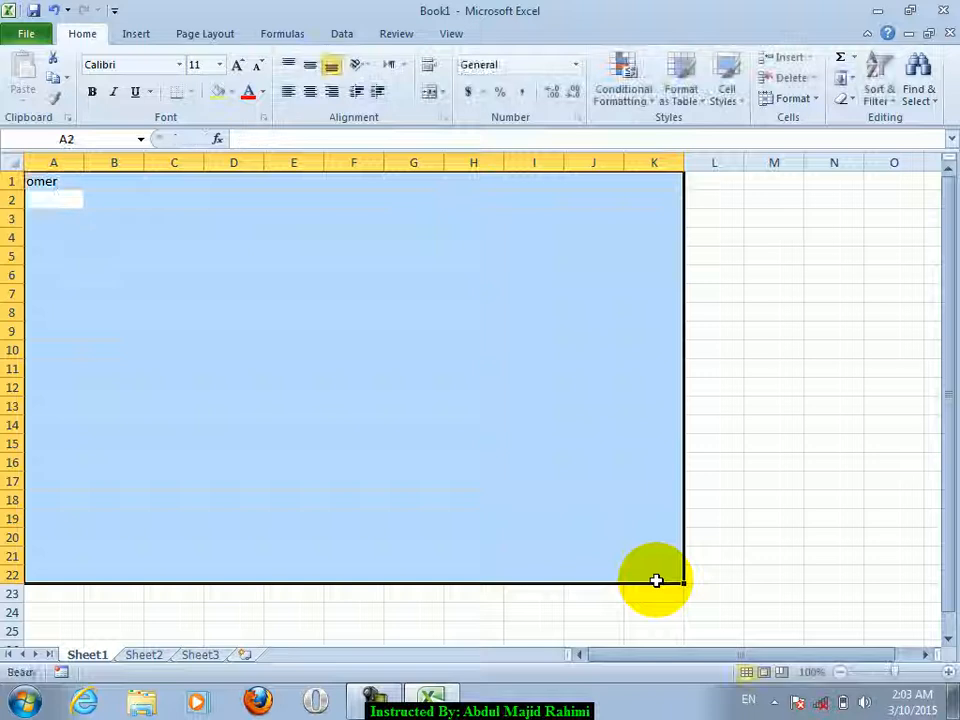
pyautogui.moveTo(66, 182); pyautogui.dragTo(782, 672)
pyautogui.write('omer')
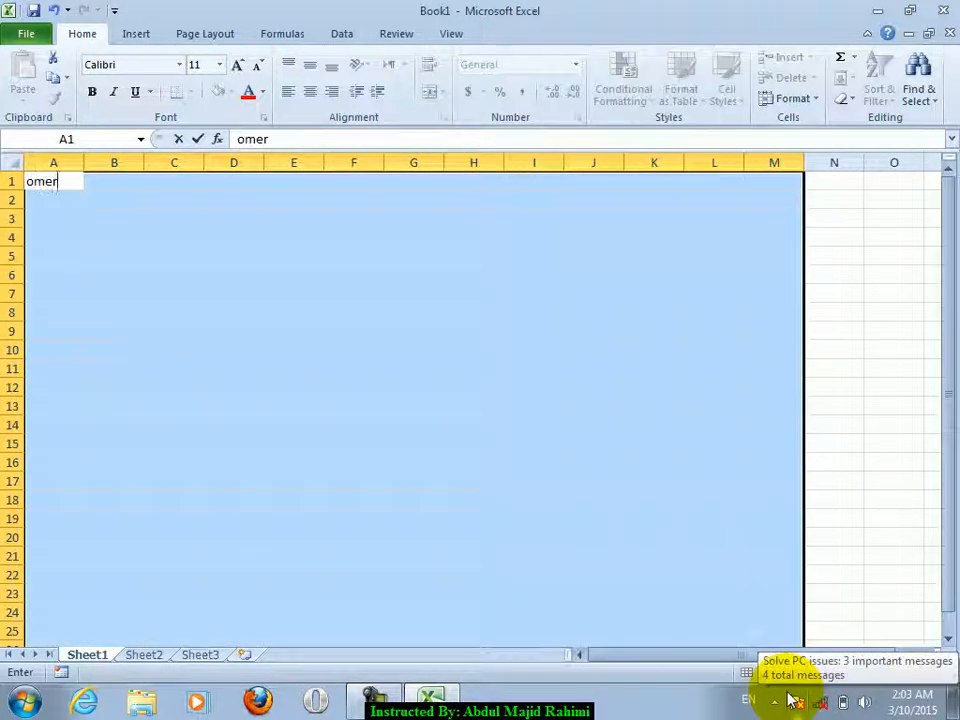
pyautogui.hotkey('ctrl', 'Return')
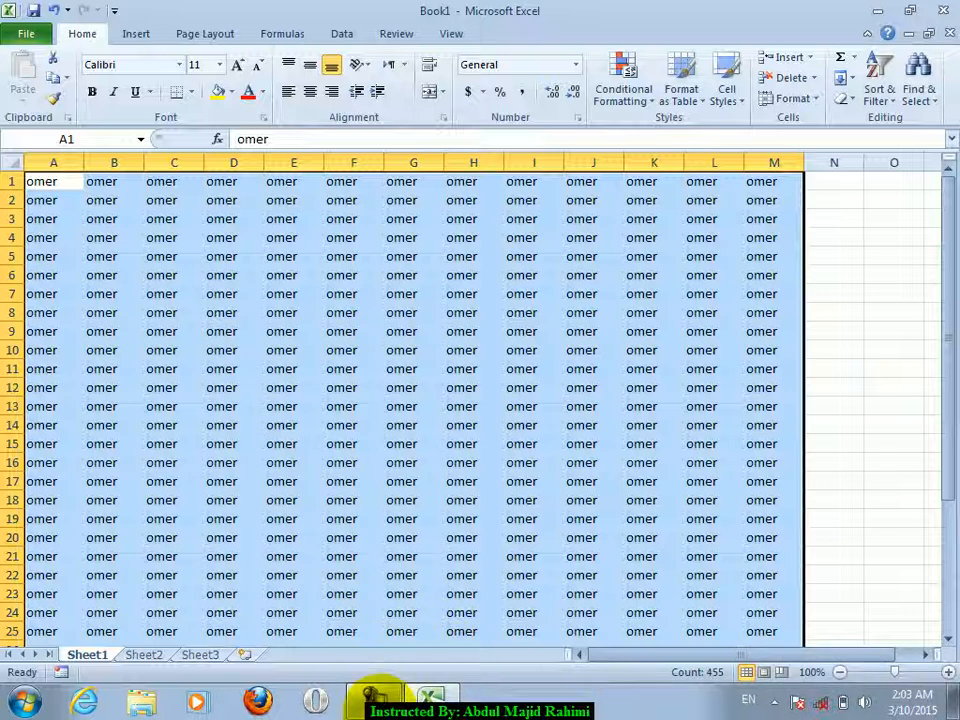
# - Save Book1 to the Desktop, ticking Always create backup in General Options
pyautogui.click(22, 32)
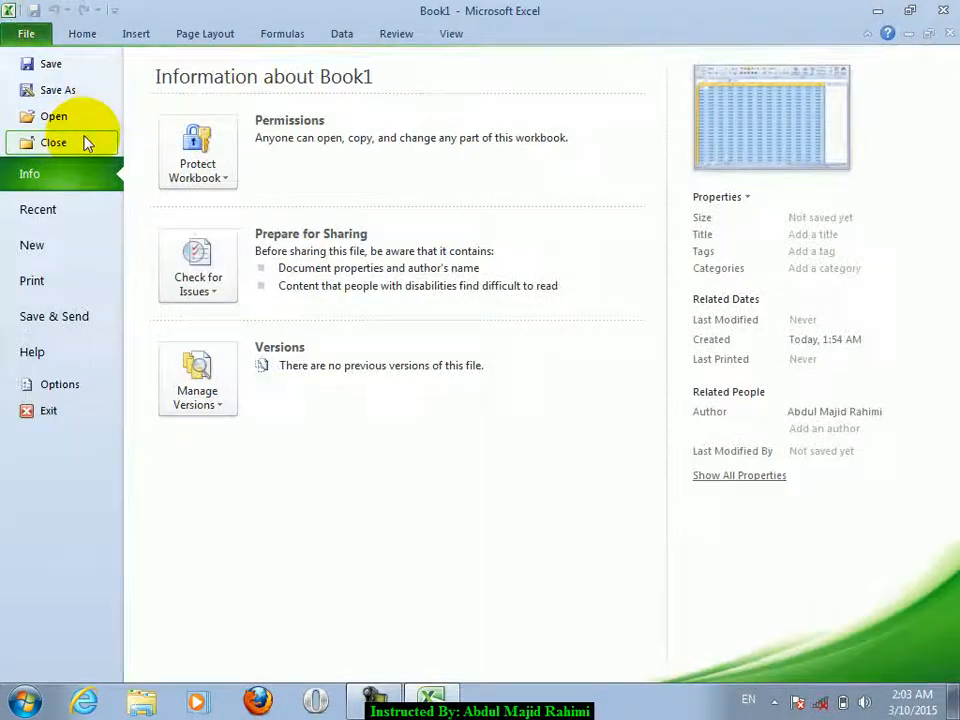
pyautogui.click(56, 68)
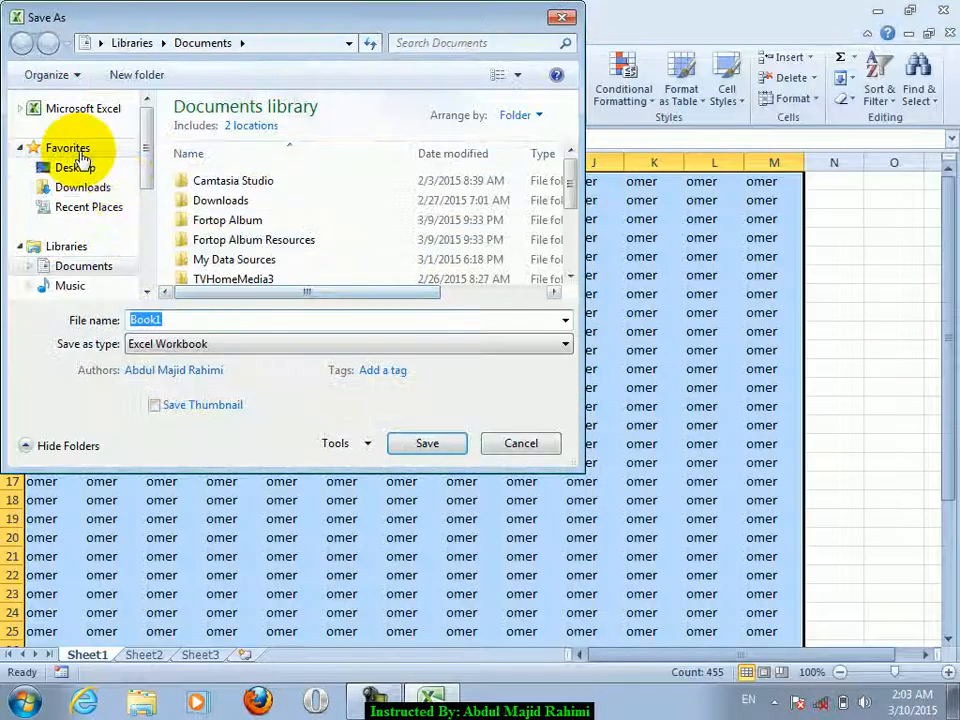
pyautogui.click(75, 167)
pyautogui.click(362, 443)
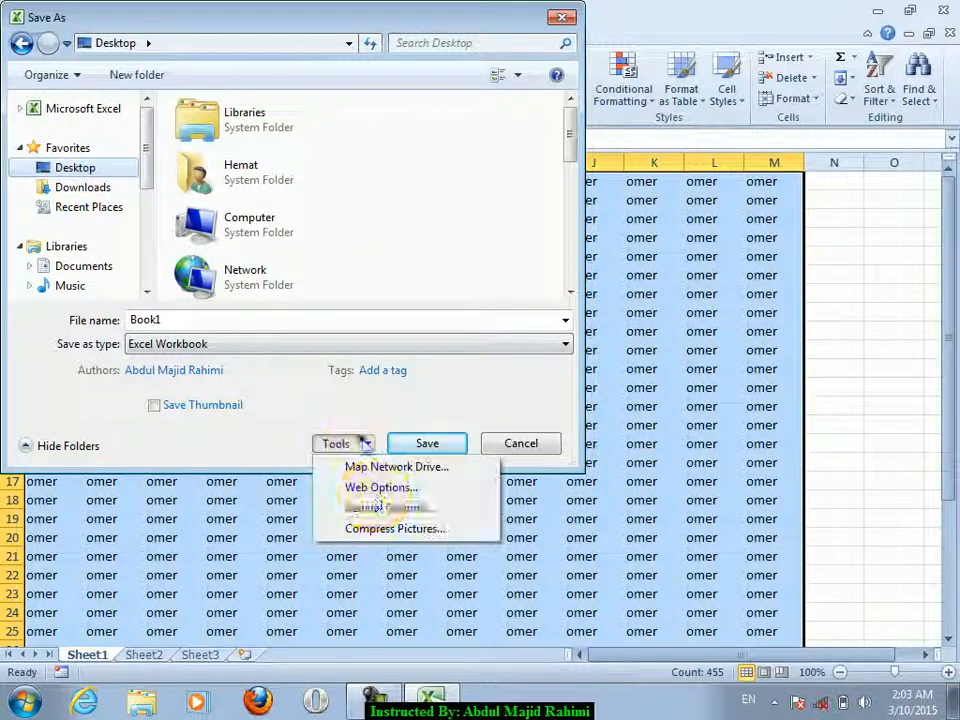
pyautogui.click(376, 509)
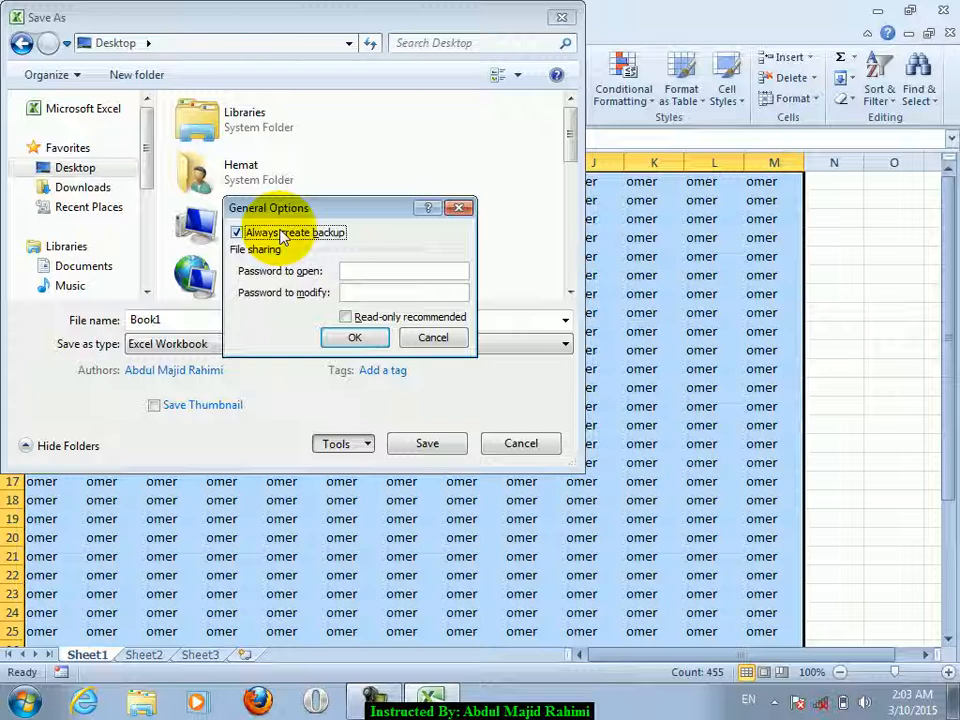
pyautogui.click(352, 338)
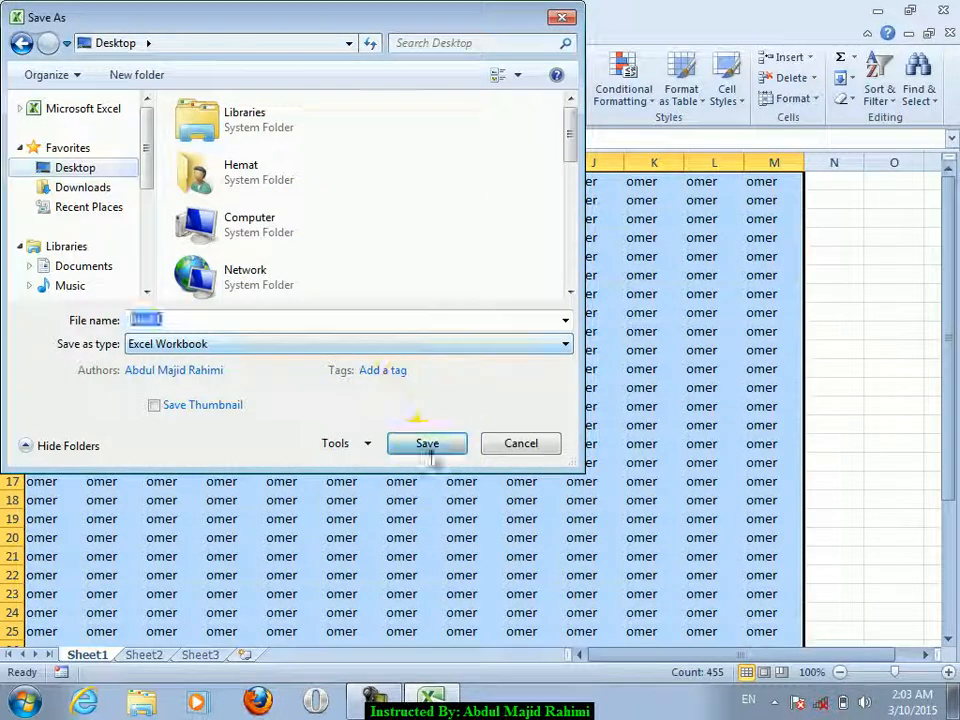
pyautogui.click(426, 443)
# - Close Excel, refresh the desktop, and open the saved Book1 from it
pyautogui.click(943, 10)
pyautogui.rightClick(546, 236)
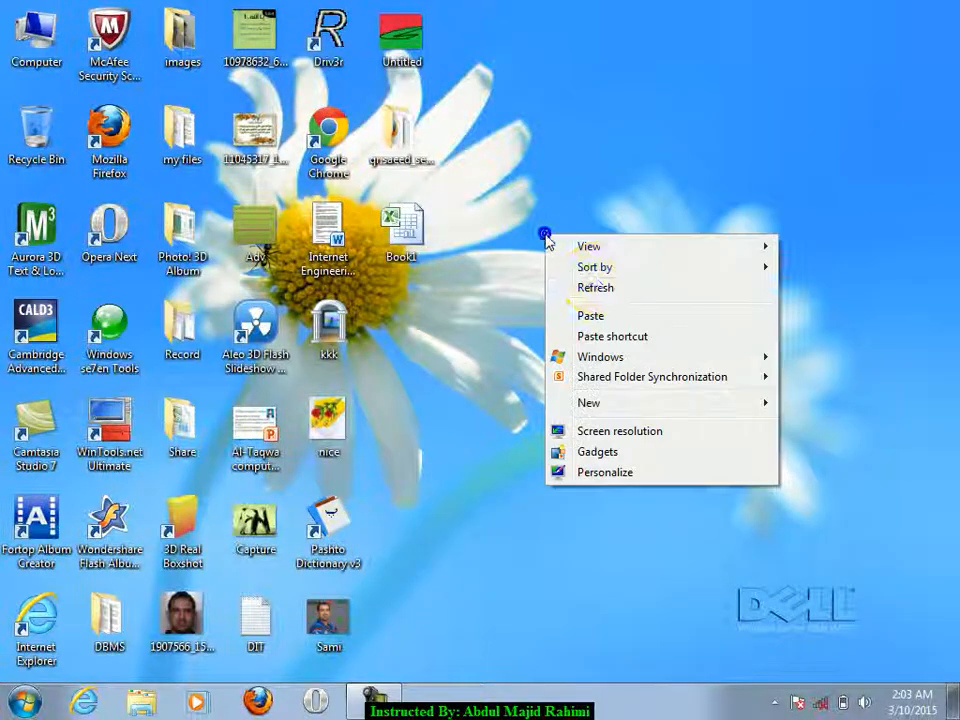
pyautogui.click(597, 287)
pyautogui.rightClick(568, 104)
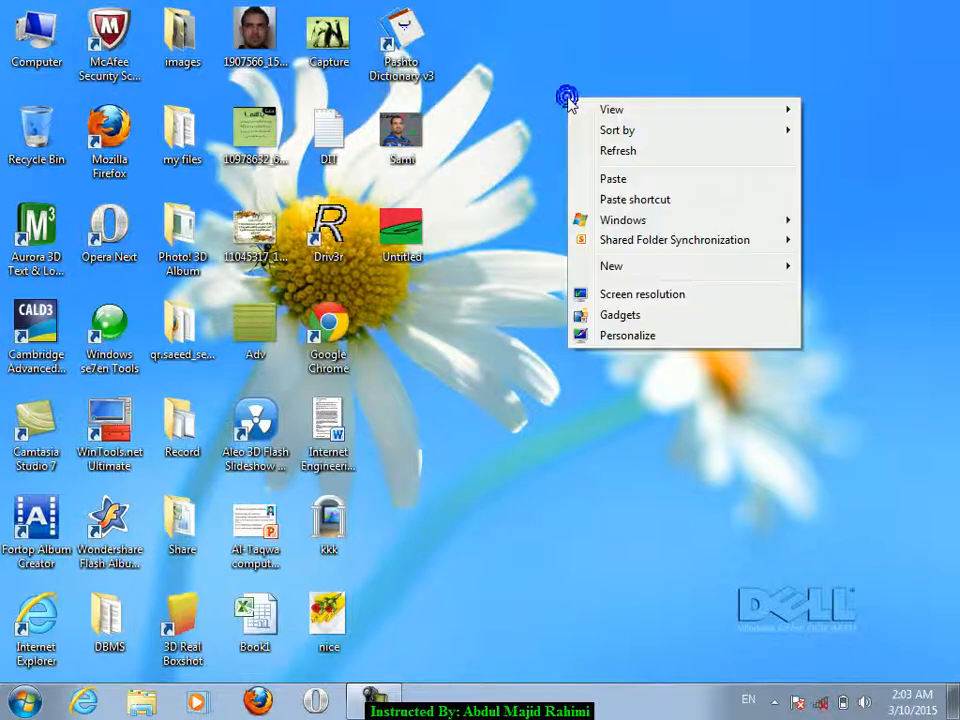
pyautogui.click(641, 153)
pyautogui.doubleClick(255, 615)
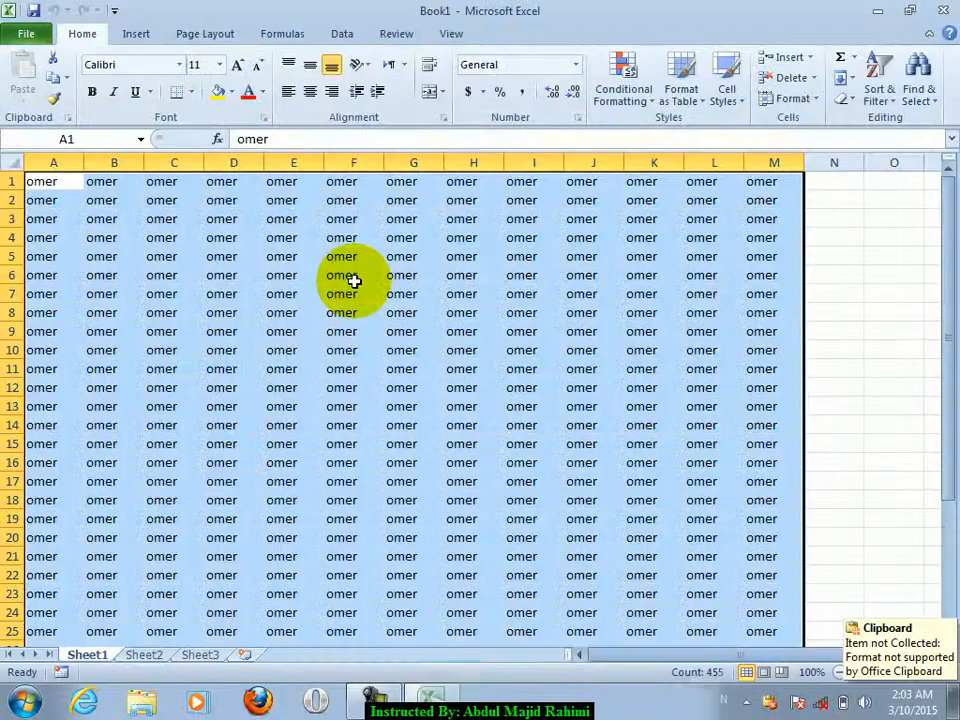
# - Give cells B3:G15 a yellow fill, then close Book1 and save the changes
pyautogui.moveTo(120, 218); pyautogui.dragTo(428, 430)
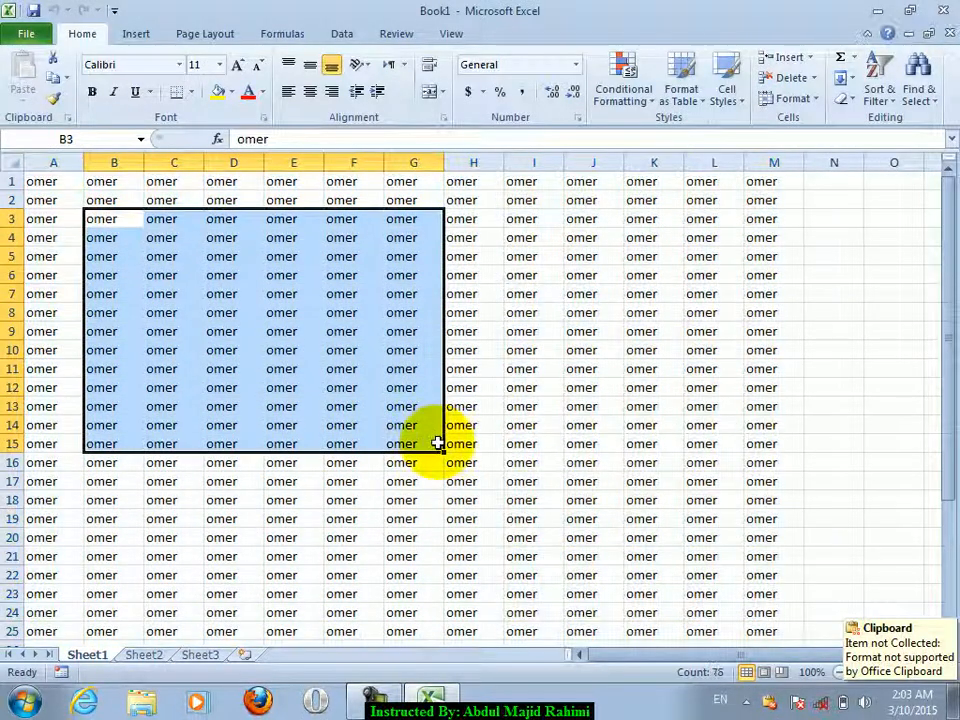
pyautogui.press('Return')
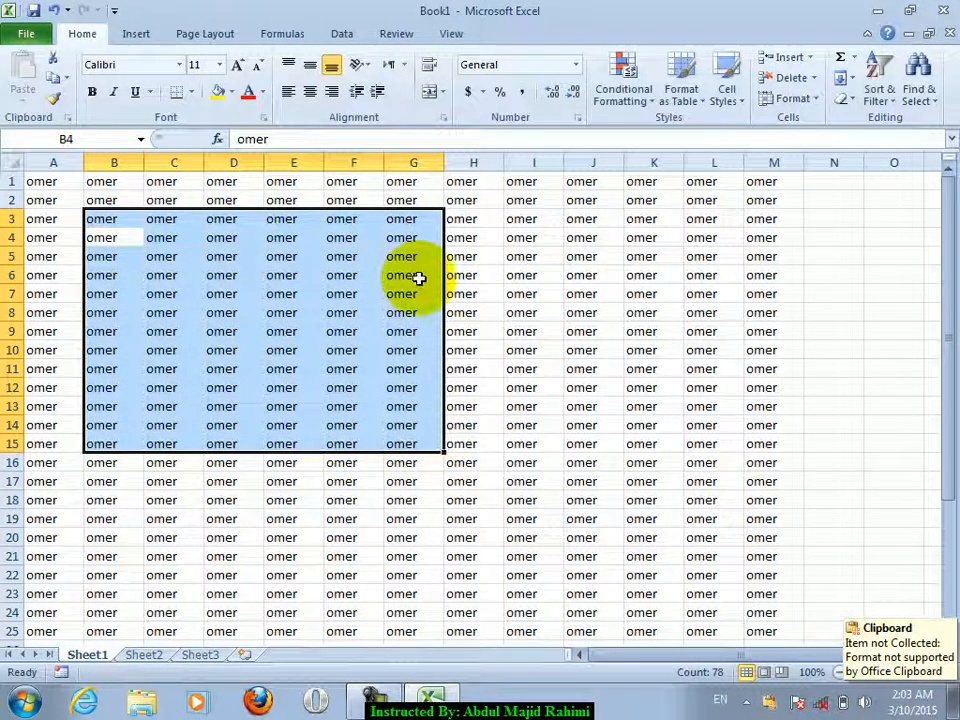
pyautogui.click(219, 92)
pyautogui.click(500, 313)
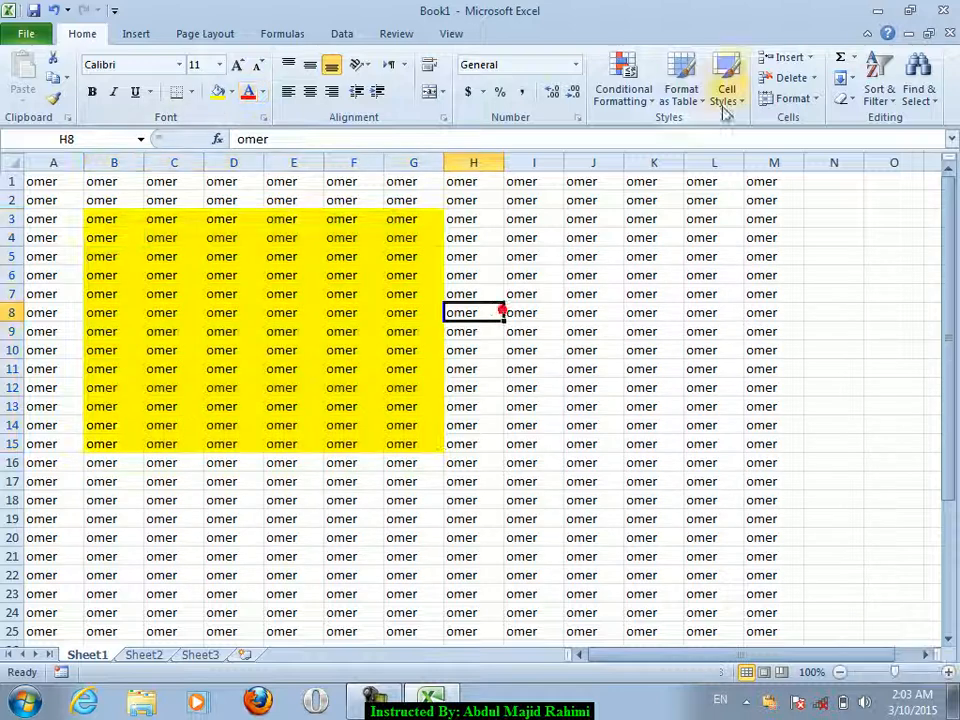
pyautogui.click(943, 10)
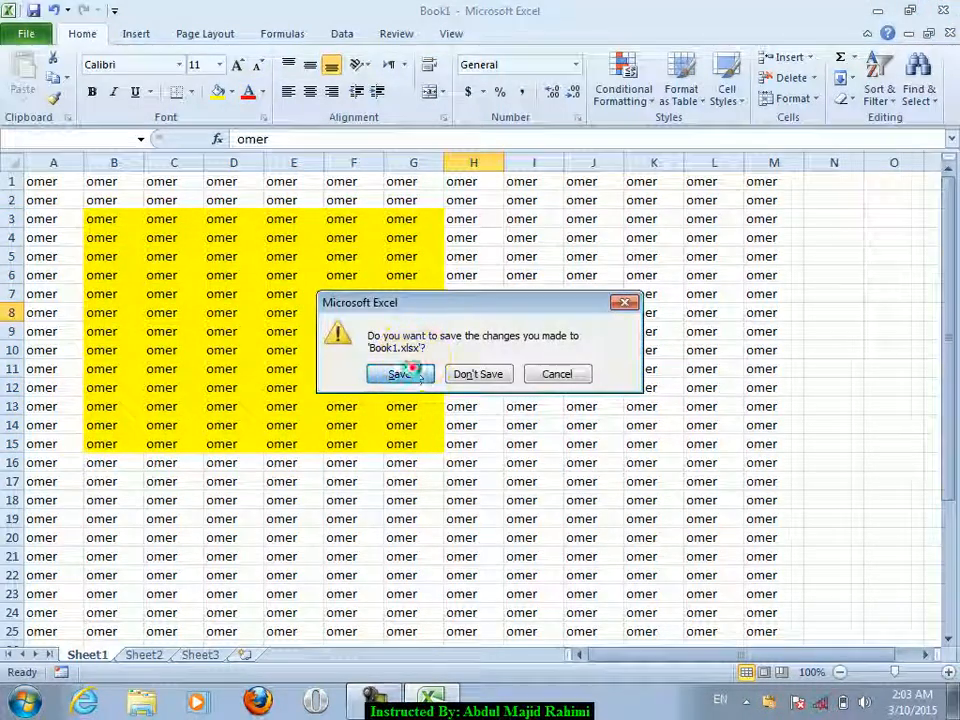
pyautogui.click(405, 374)
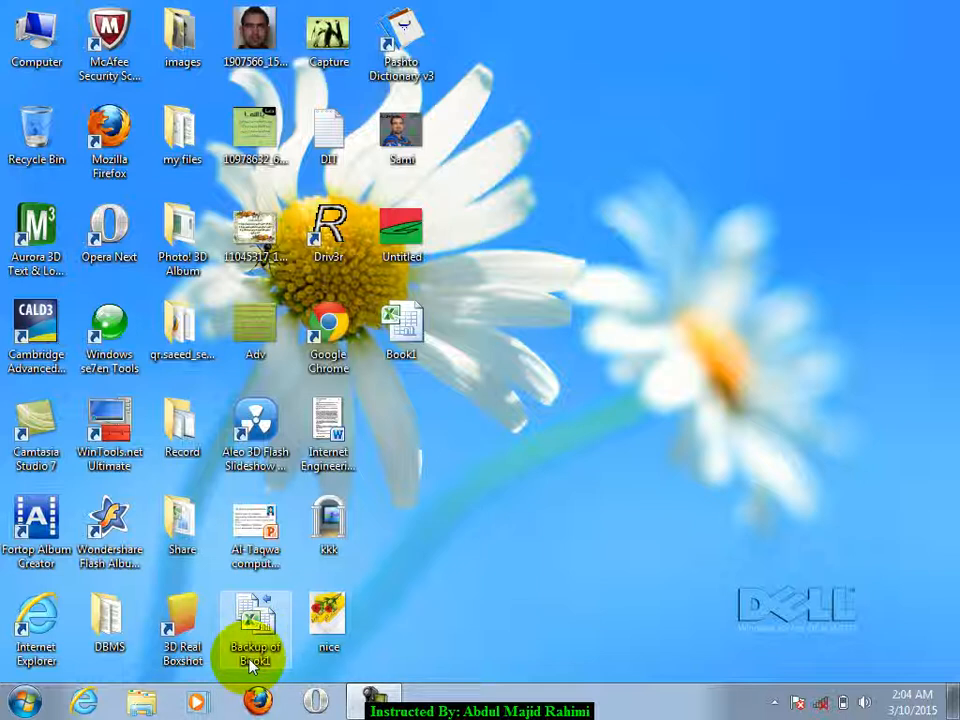
pyautogui.doubleClick(420, 330)
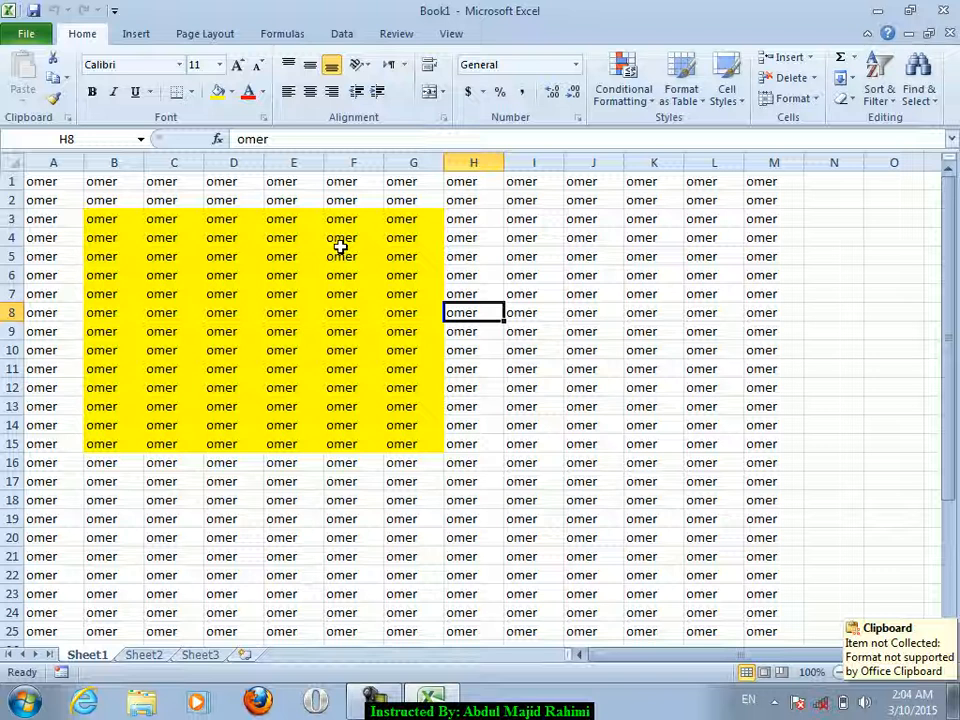
pyautogui.click(943, 10)
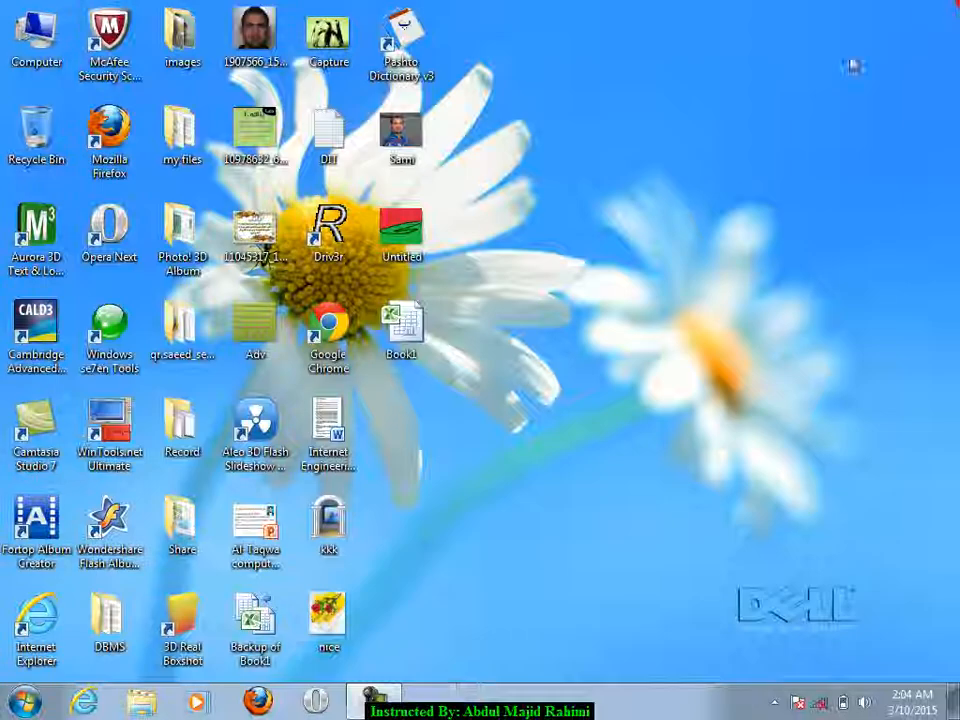
pyautogui.click(418, 335)
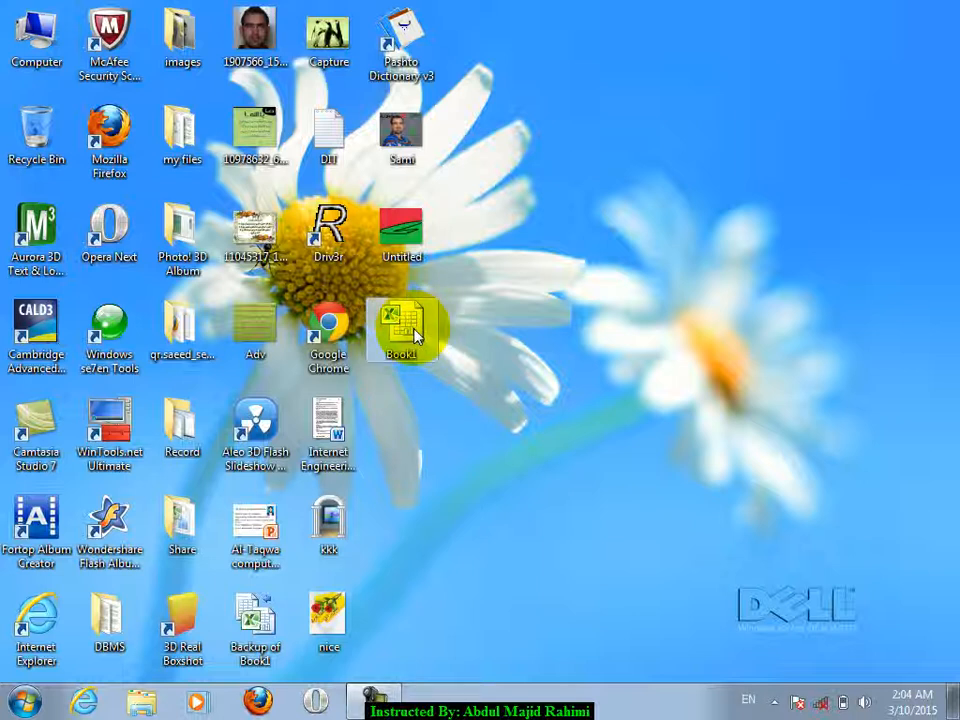
pyautogui.doubleClick(268, 625)
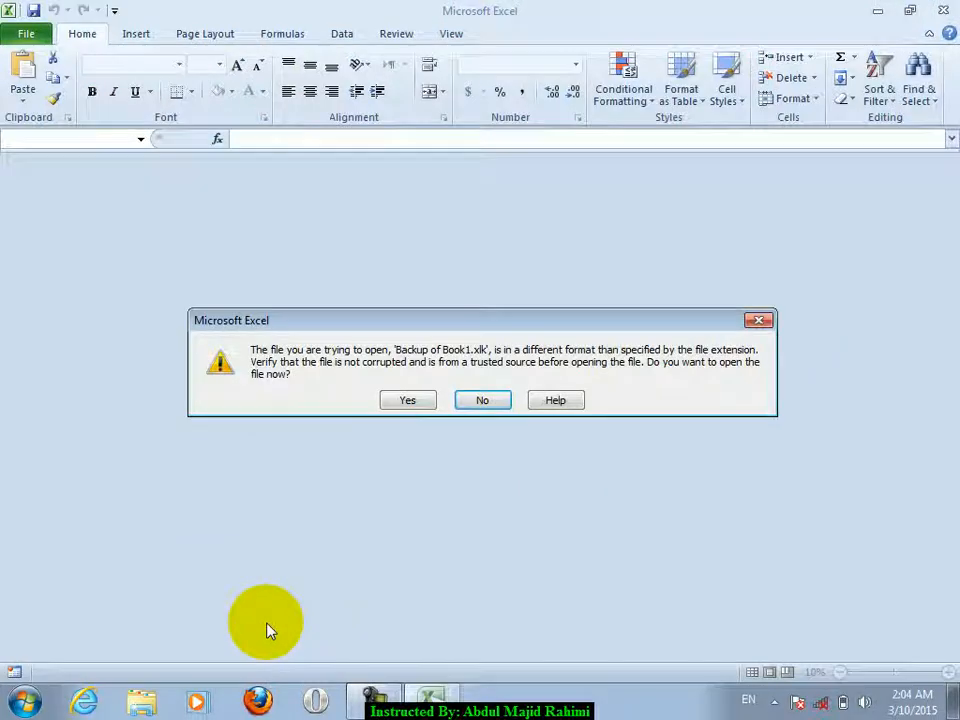
pyautogui.click(479, 404)
pyautogui.click(943, 10)
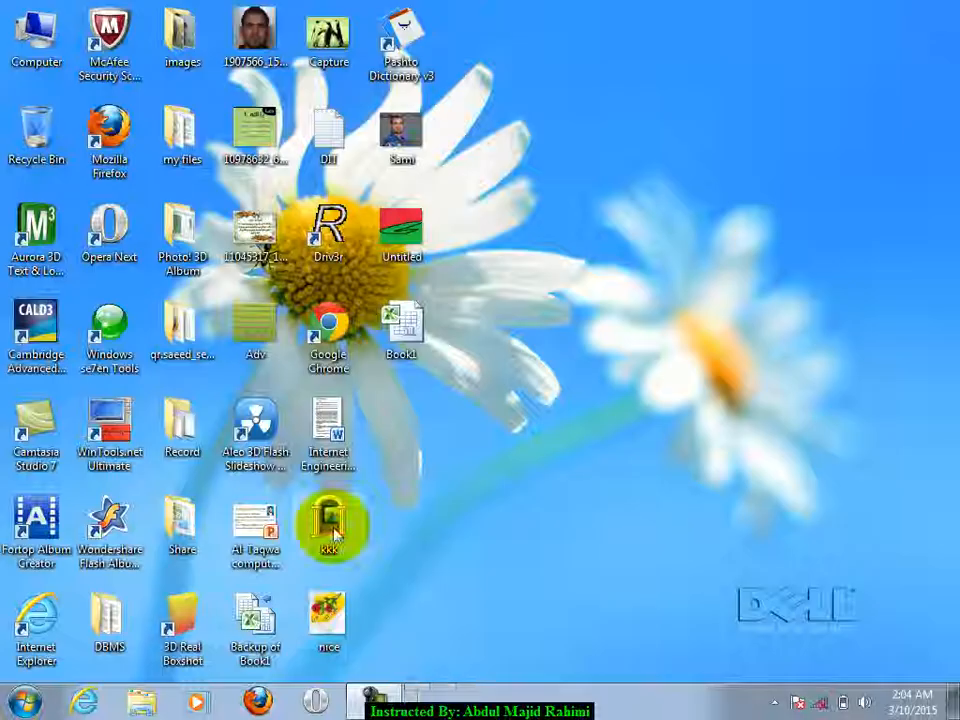
# - Launch Excel 2010, open the Save As General Options, then cancel both dialogs
pyautogui.click(24, 701)
pyautogui.click(152, 302)
pyautogui.click(30, 36)
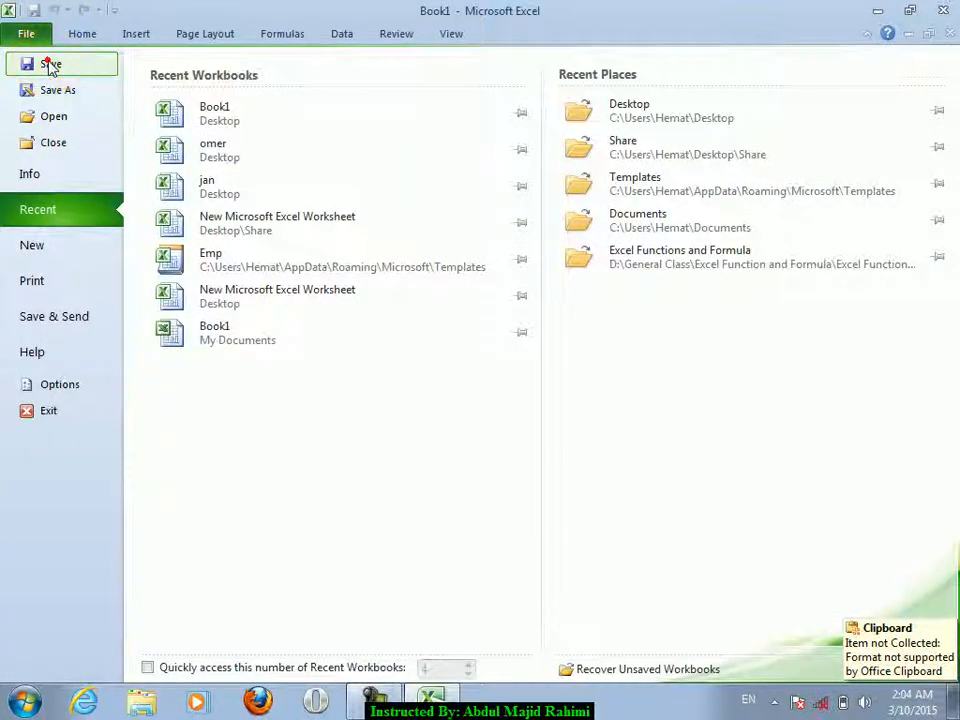
pyautogui.click(50, 65)
pyautogui.click(336, 444)
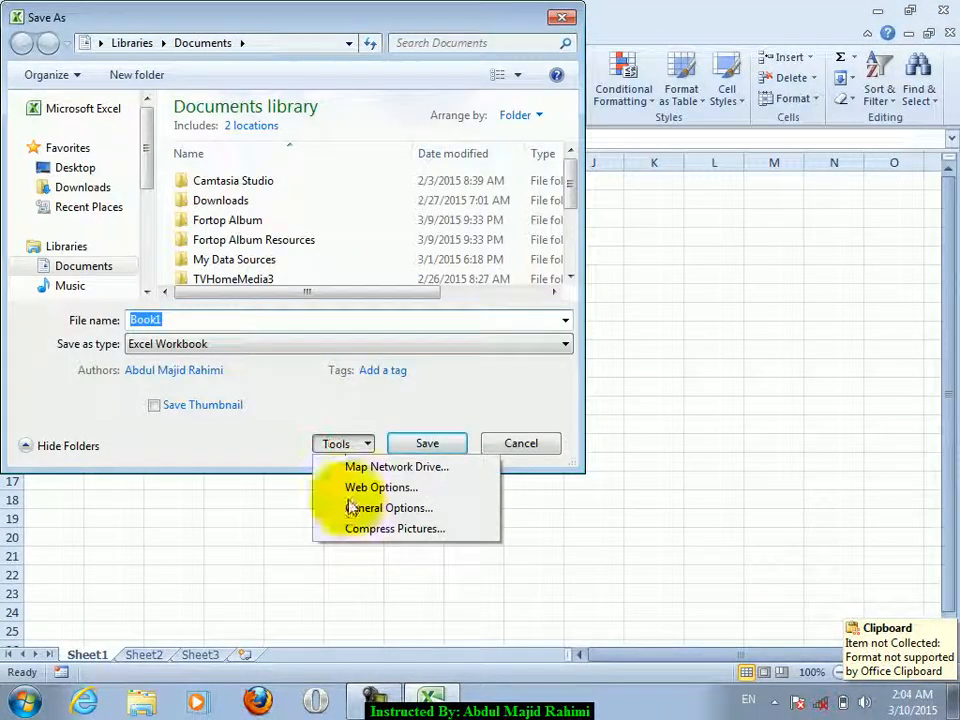
pyautogui.click(350, 507)
pyautogui.click(440, 340)
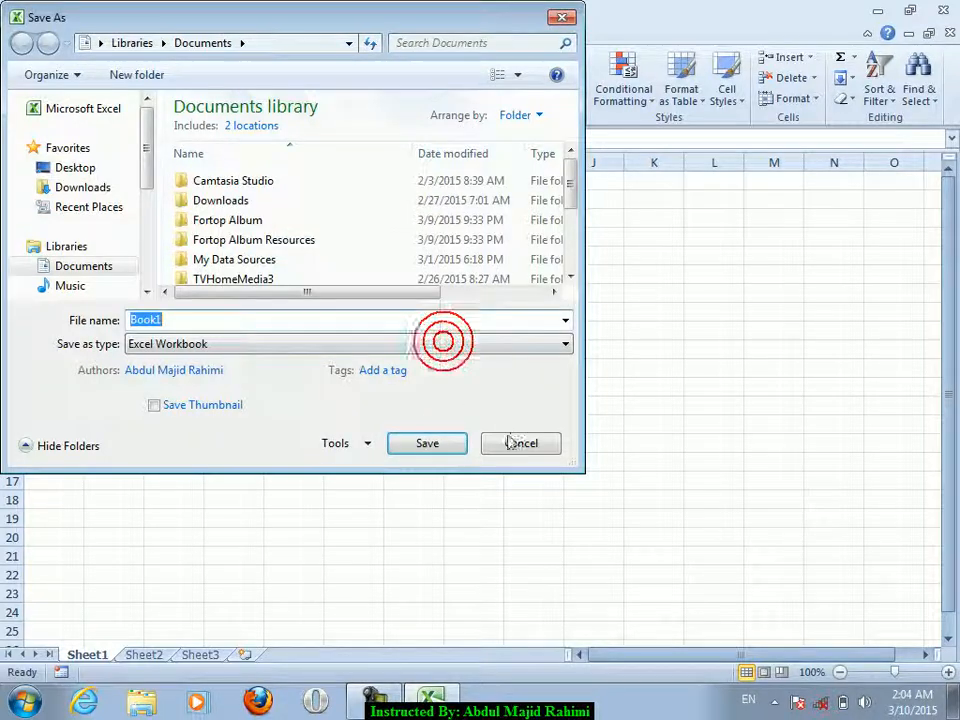
pyautogui.click(510, 441)
# - Fill a large block from A4 across to column N with omer
pyautogui.moveTo(41, 230); pyautogui.dragTo(812, 584)
pyautogui.write('omer')
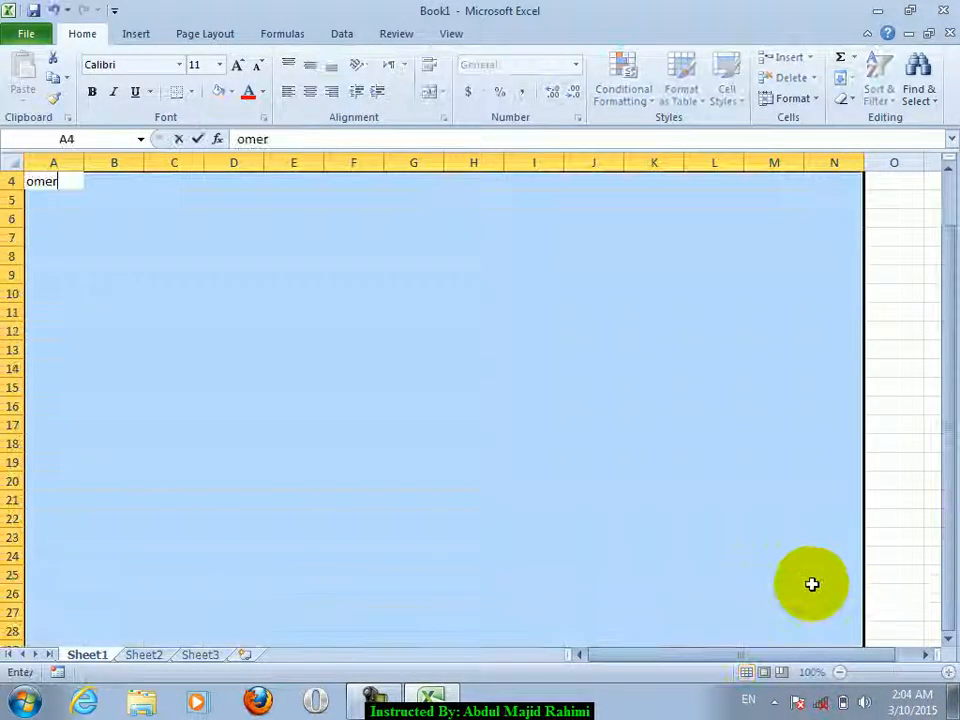
pyautogui.hotkey('ctrl', 'Return')
pyautogui.click(330, 316)
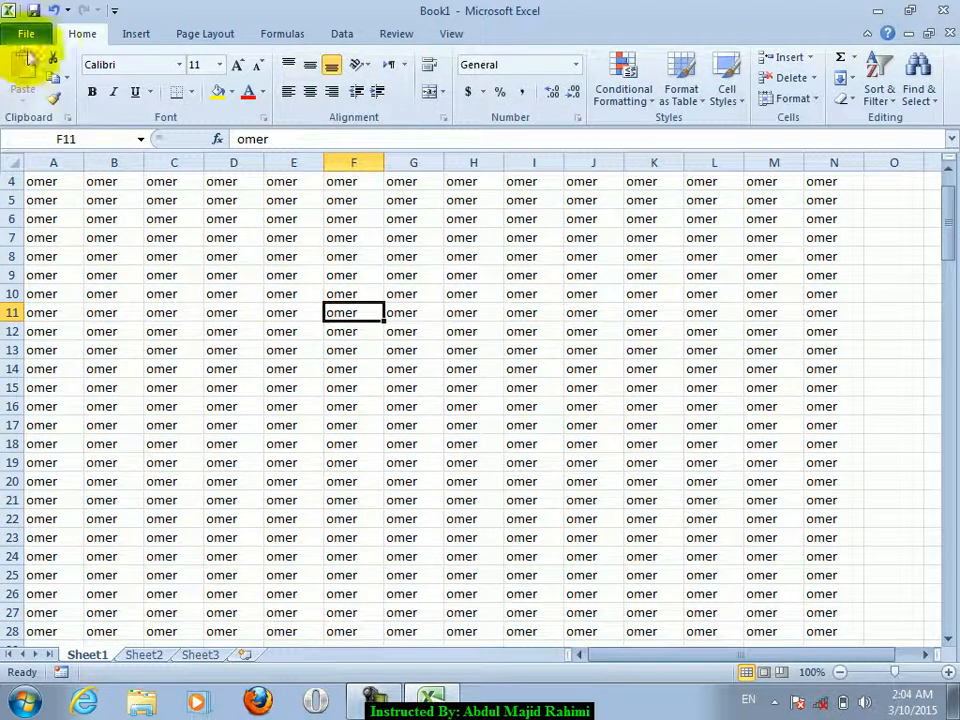
# - Save the workbook as ahmad on the Desktop
pyautogui.click(25, 34)
pyautogui.click(54, 88)
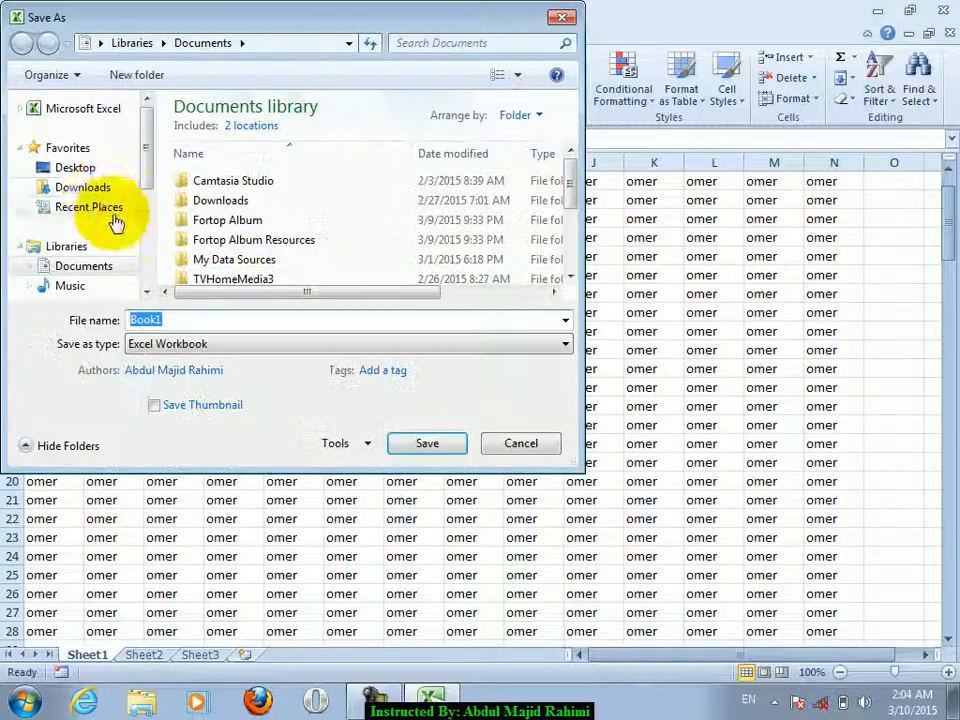
pyautogui.click(68, 167)
pyautogui.click(210, 320)
pyautogui.write('ahmad')
pyautogui.click(350, 452)
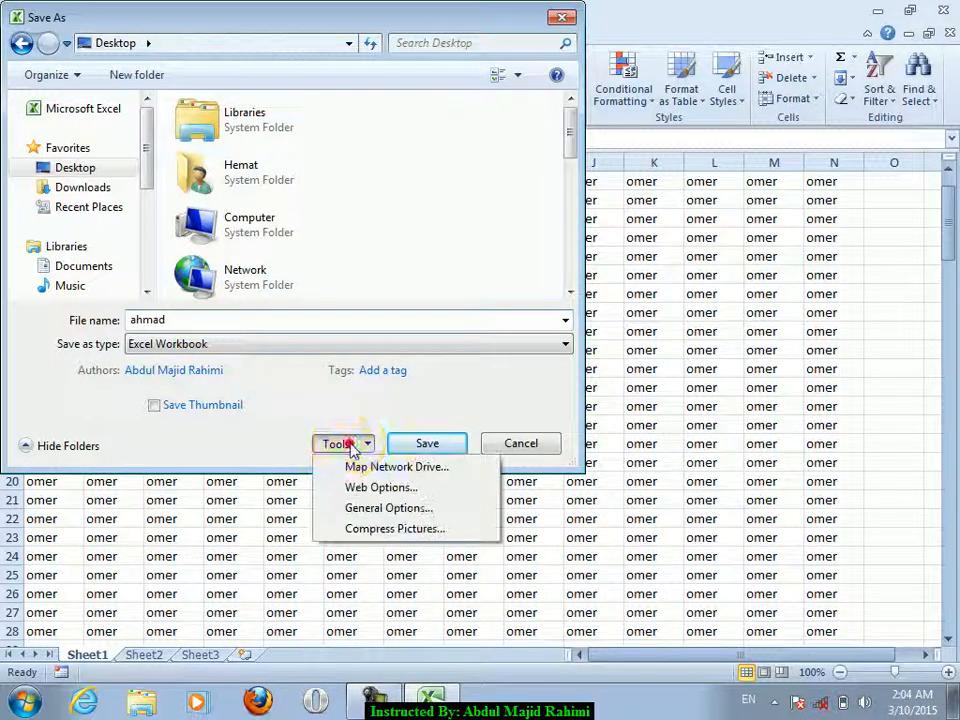
pyautogui.click(349, 444)
pyautogui.click(430, 445)
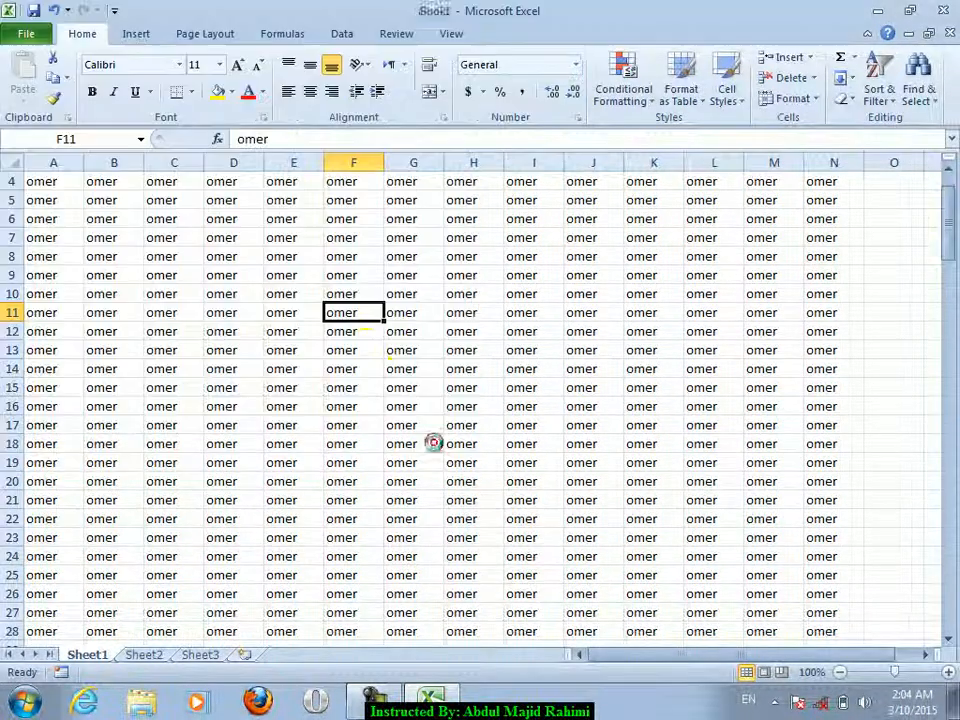
# - Save the ahmad workbook again to Local Disk (D:)
pyautogui.click(22, 36)
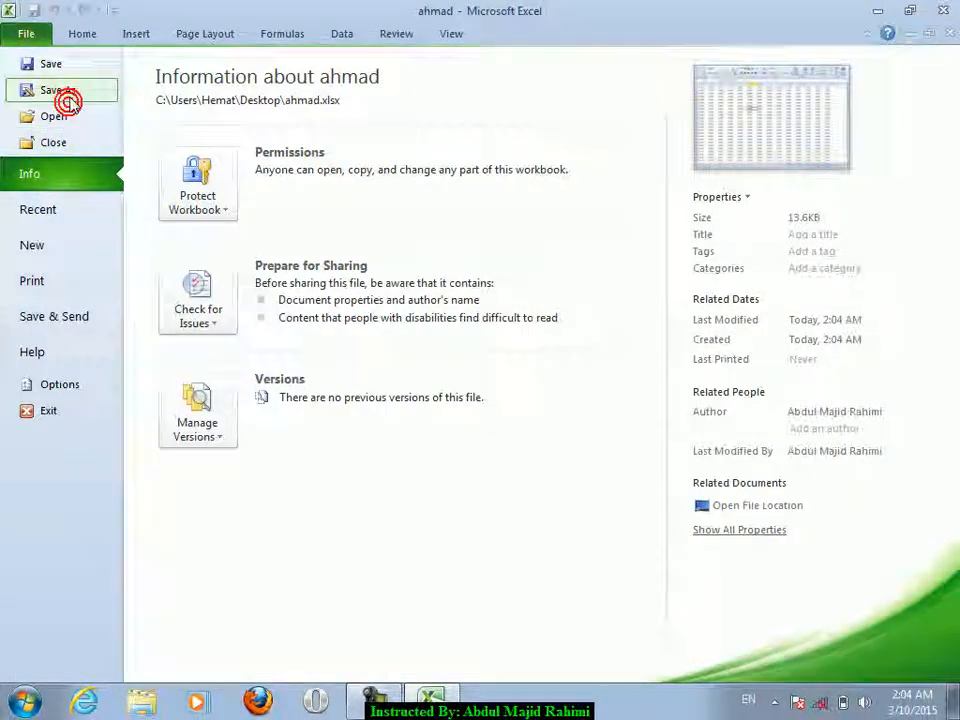
pyautogui.click(66, 101)
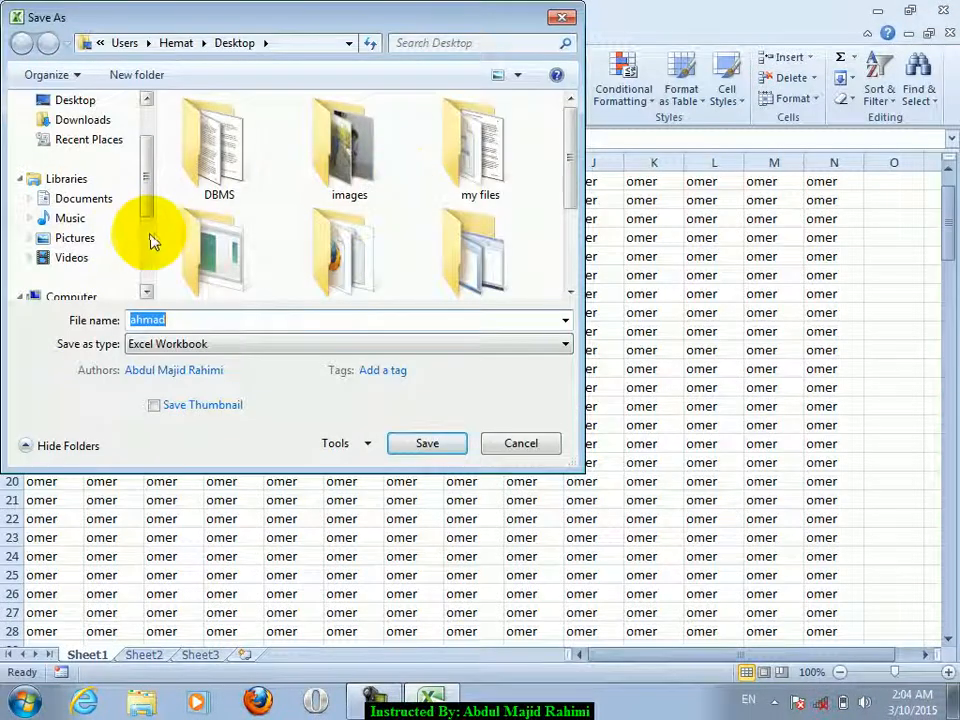
pyautogui.click(148, 240)
pyautogui.click(100, 198)
pyautogui.doubleClick(284, 316)
pyautogui.click(427, 443)
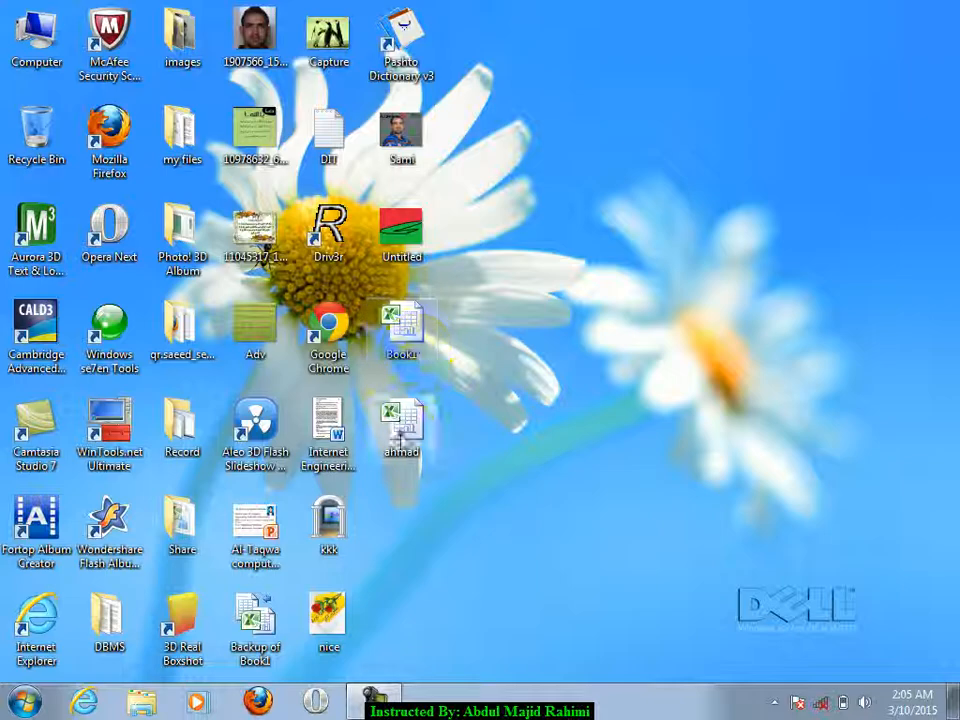
# - Open ahmad from Local Disk (D:), close it, and permanently delete it with Shift+Delete
pyautogui.doubleClick(400, 432)
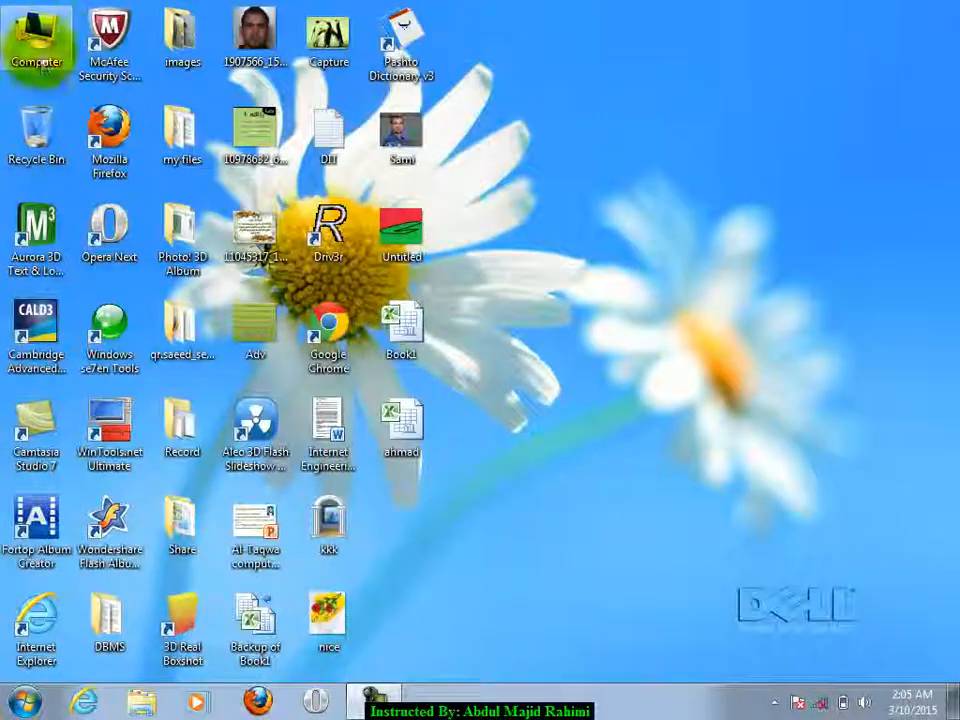
pyautogui.doubleClick(42, 66)
pyautogui.click(567, 158)
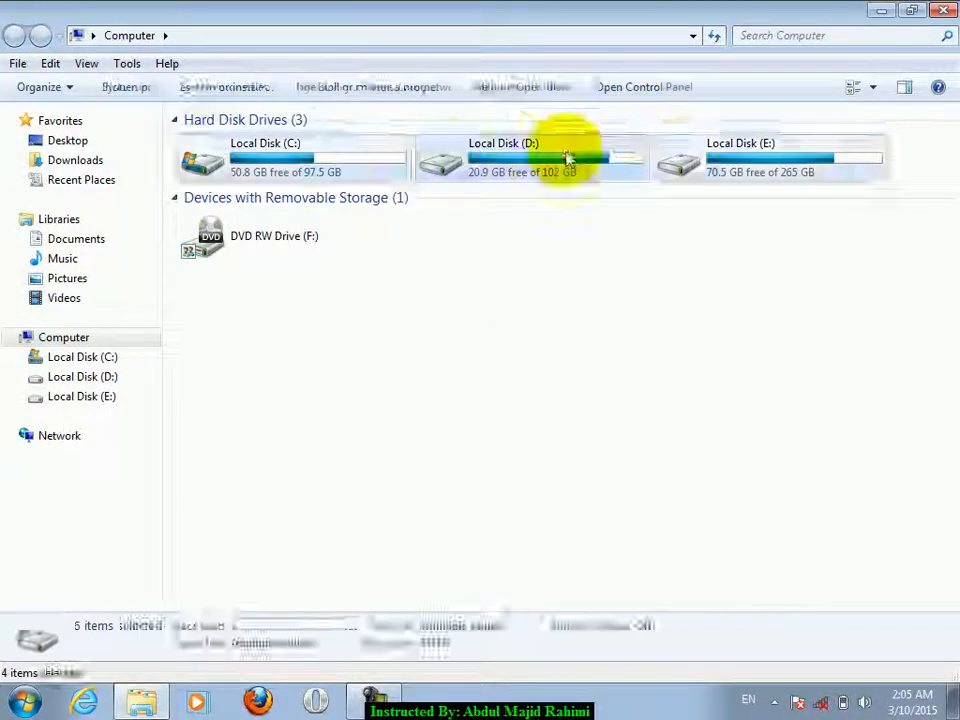
pyautogui.doubleClick(567, 158)
pyautogui.click(253, 567)
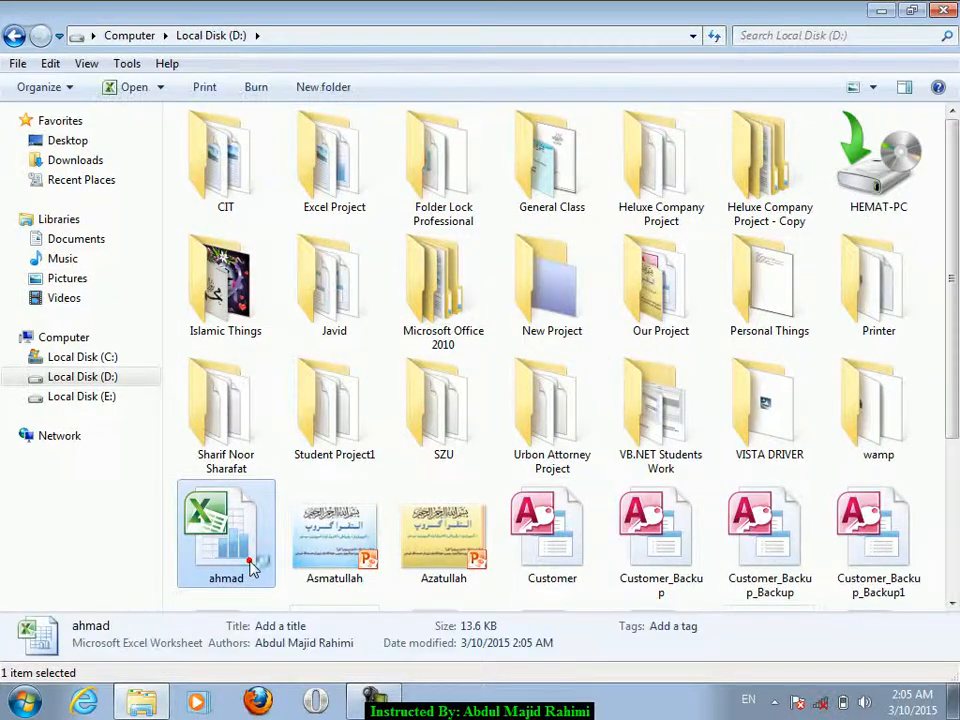
pyautogui.doubleClick(253, 567)
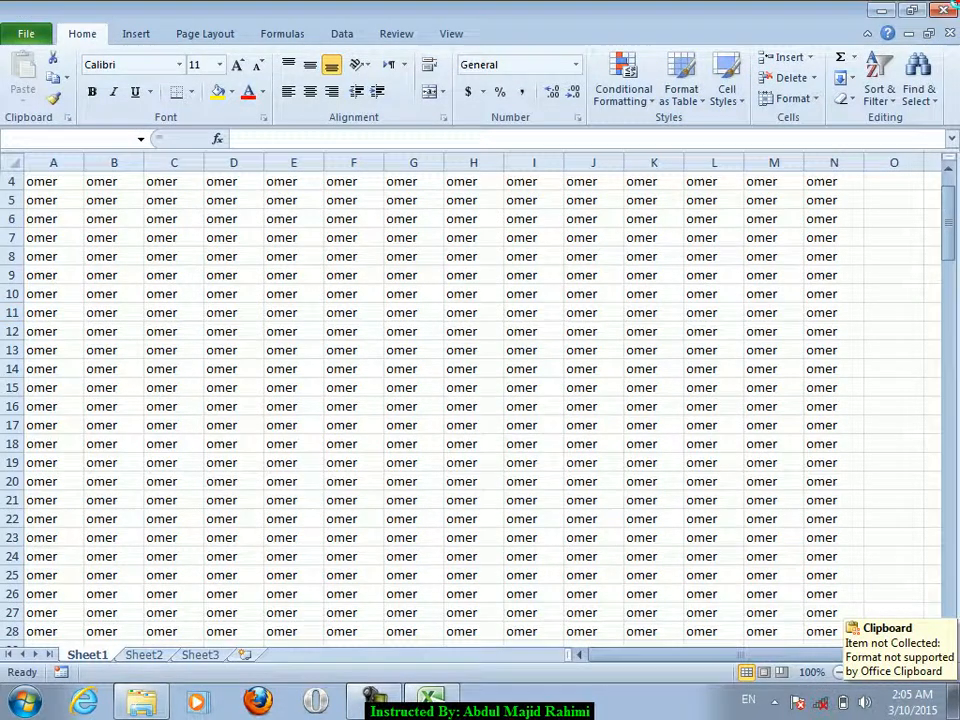
pyautogui.click(953, 5)
pyautogui.hotkey('shift', 'Delete')
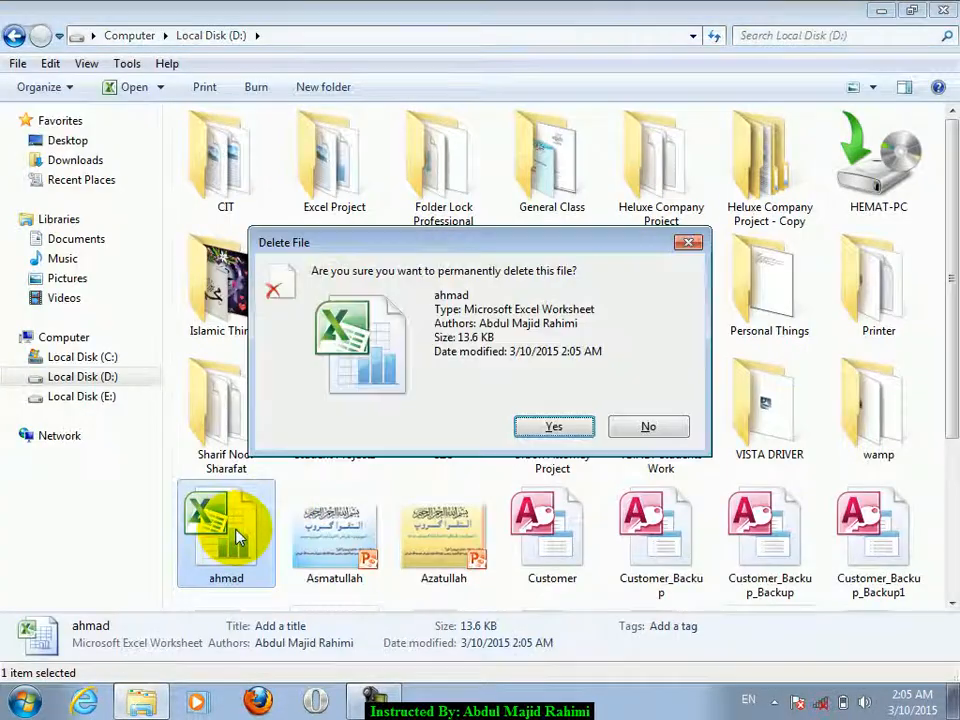
pyautogui.press('Return')
# - Minimize Explorer and delete the ahmad workbook from the desktop
pyautogui.click(881, 10)
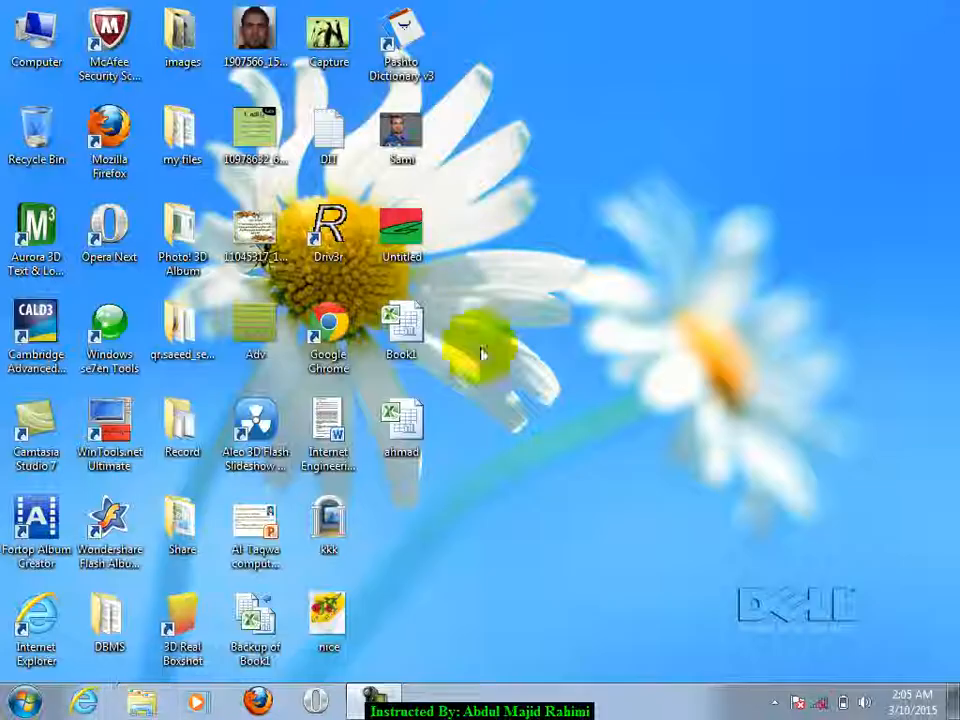
pyautogui.click(414, 452)
pyautogui.press('Delete')
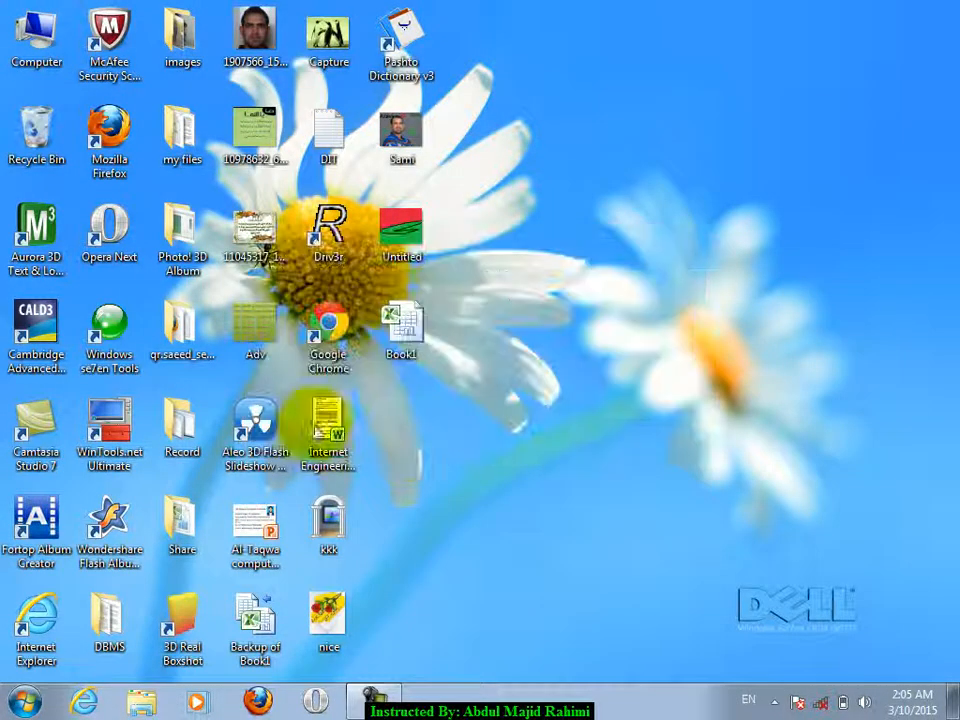
# - Launch Excel and fill C3:L25 with omer
pyautogui.click(24, 700)
pyautogui.click(120, 298)
pyautogui.moveTo(160, 218); pyautogui.dragTo(729, 639)
pyautogui.write('om')
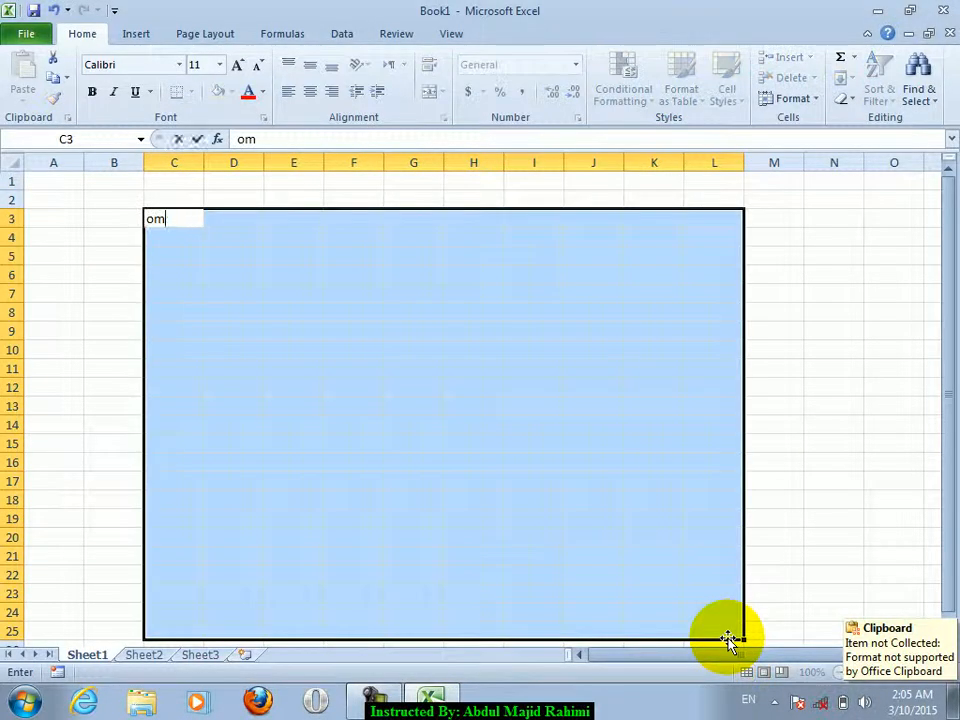
pyautogui.write('er')
pyautogui.hotkey('ctrl', 'Return')
pyautogui.click(395, 443)
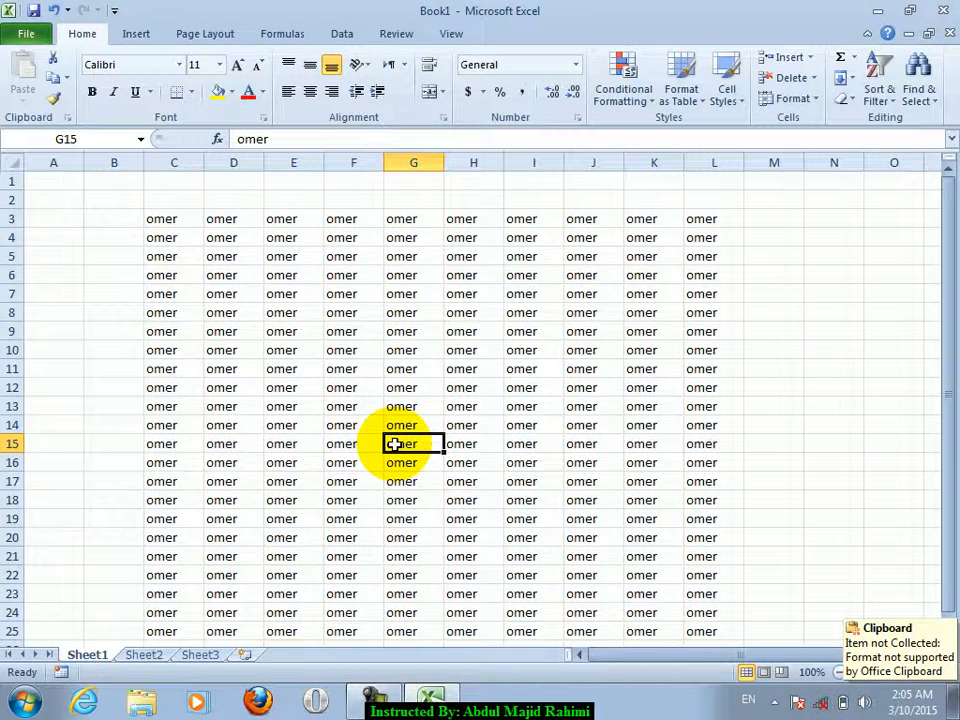
# - Save as Book1 on the Desktop with an open password, replacing the existing file
pyautogui.hotkey('ctrl', 's')
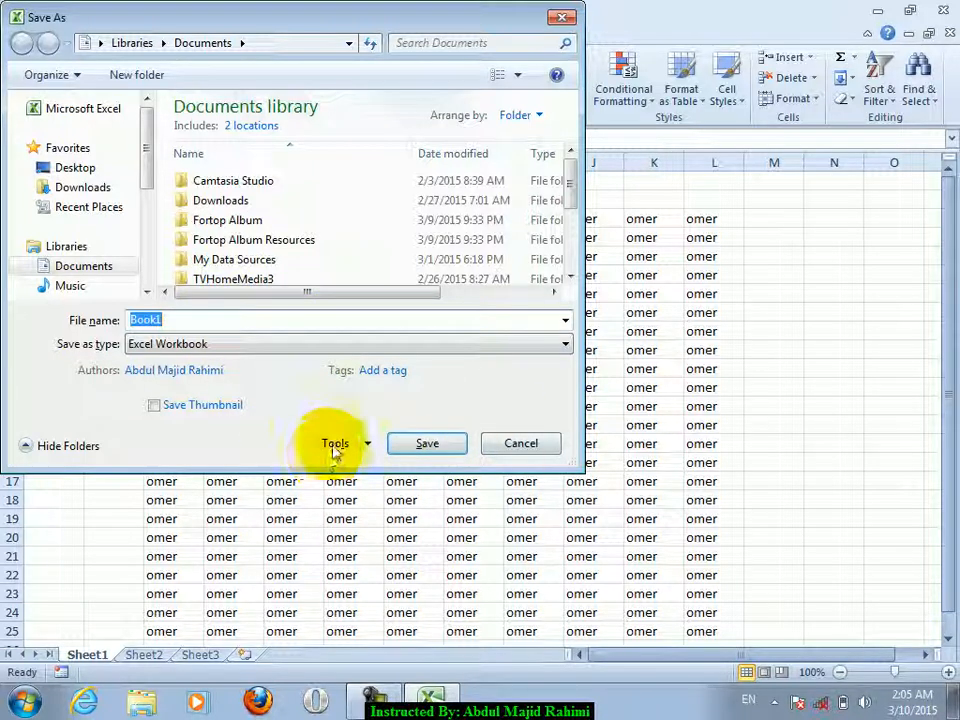
pyautogui.click(332, 446)
pyautogui.click(364, 506)
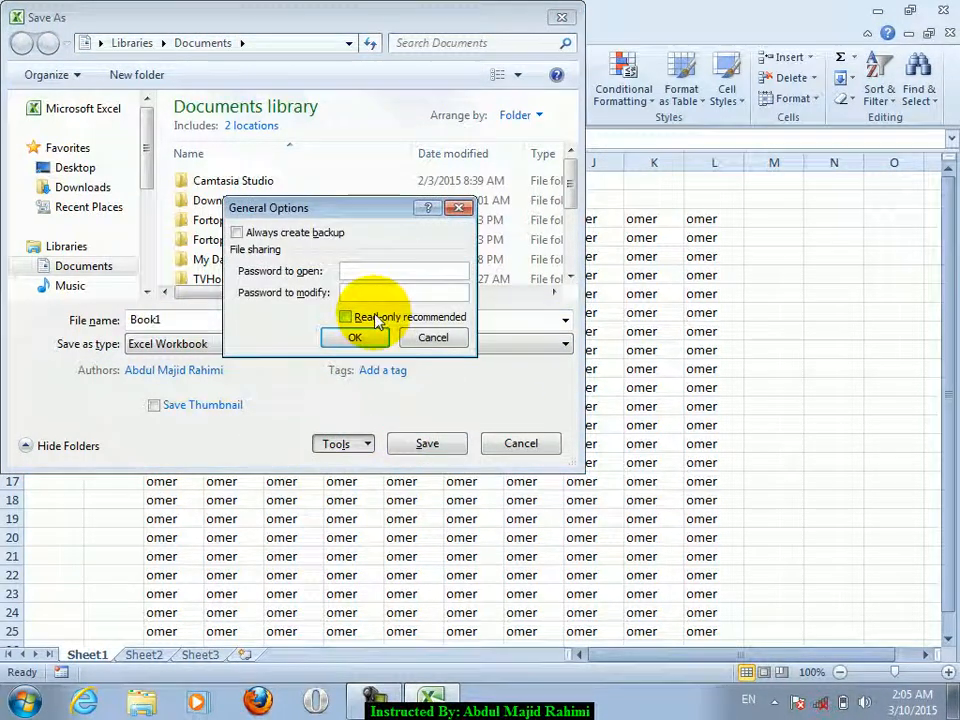
pyautogui.press('Return')
pyautogui.write('••••')
pyautogui.press('Return')
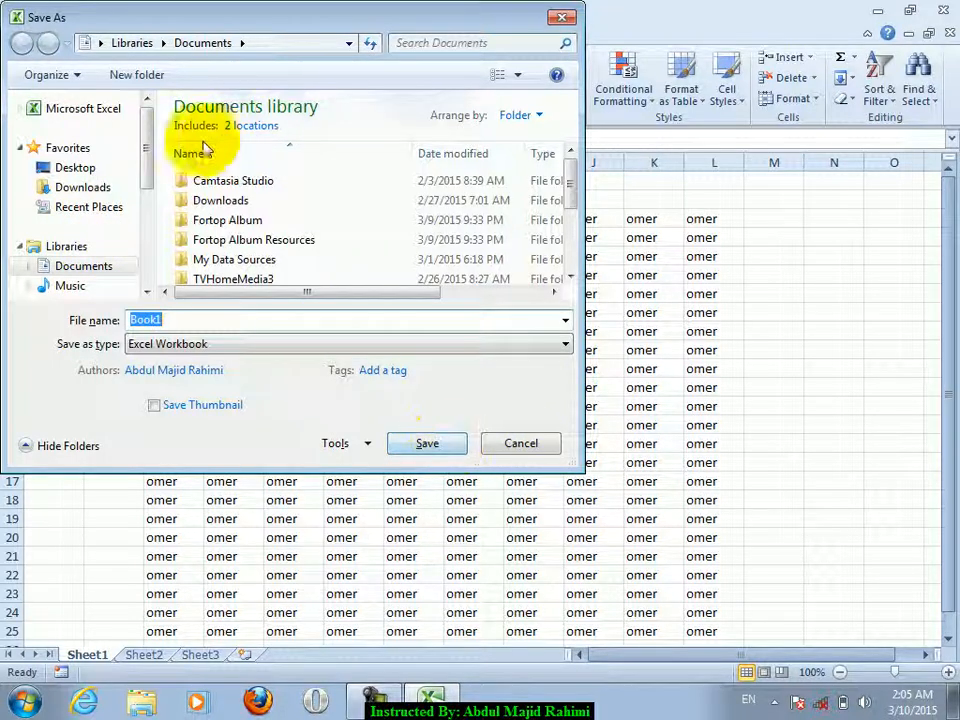
pyautogui.click(131, 167)
pyautogui.click(407, 443)
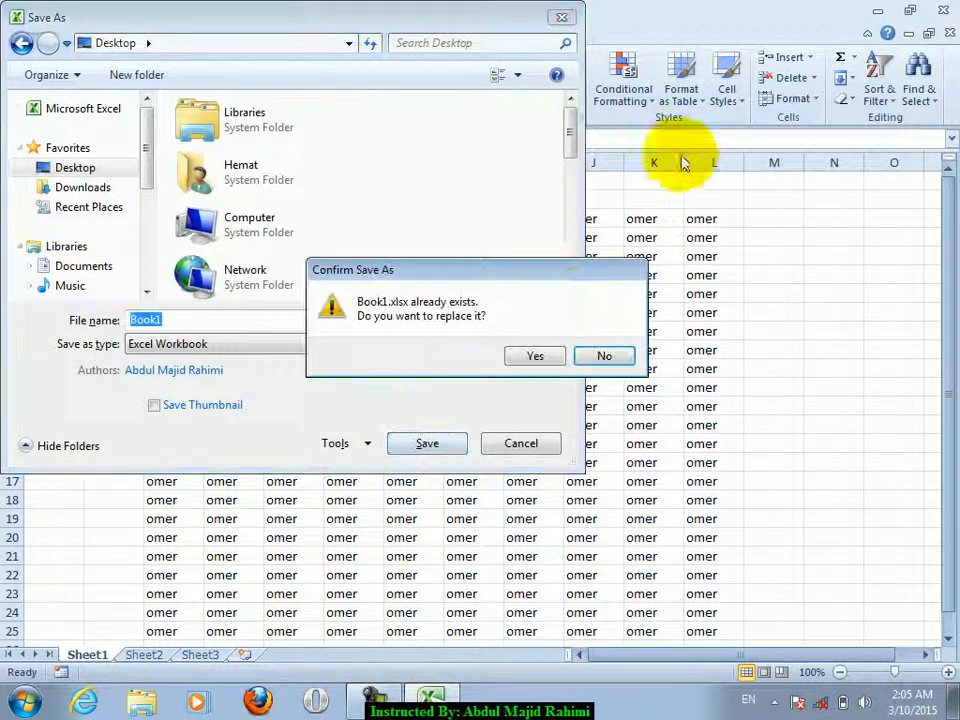
pyautogui.click(508, 356)
# - Reopen Book1 from the desktop by entering its open password, and maximize the window
pyautogui.click(877, 10)
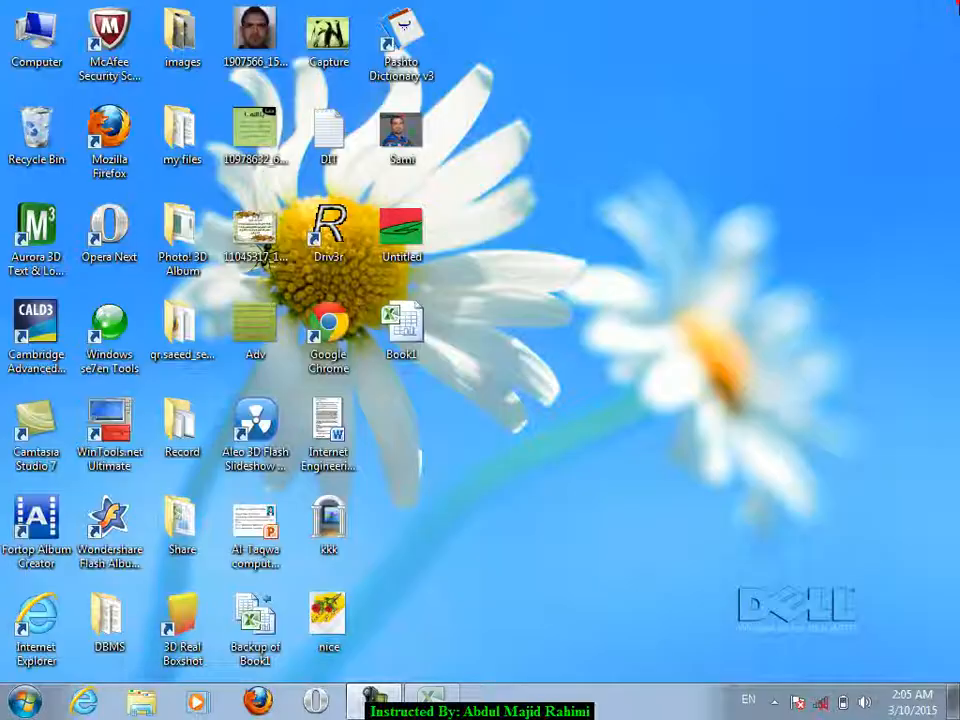
pyautogui.doubleClick(404, 322)
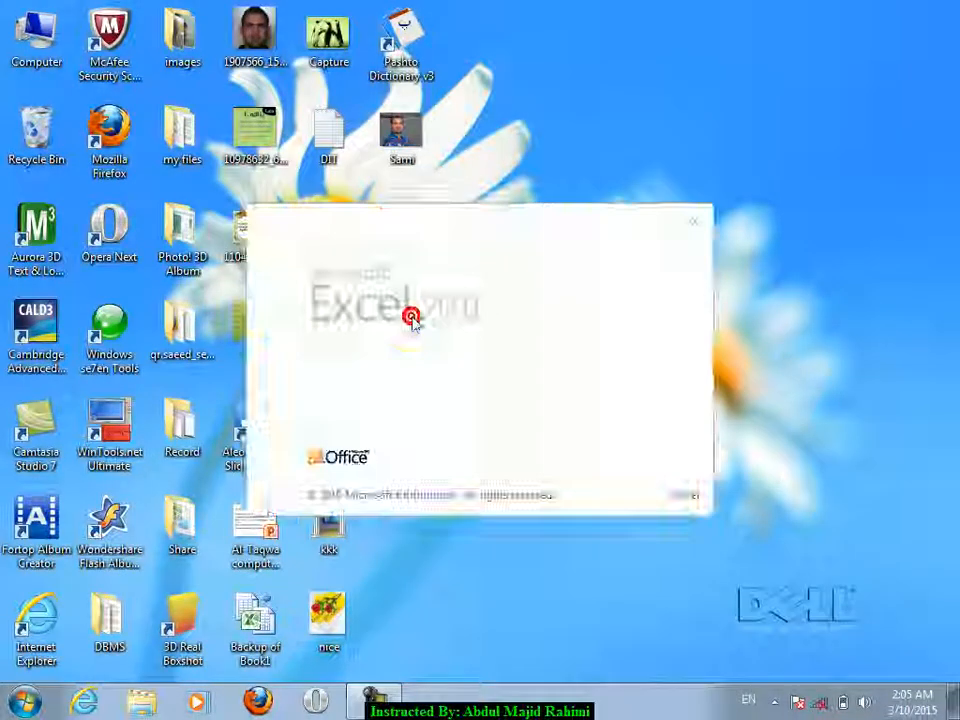
pyautogui.write('1234')
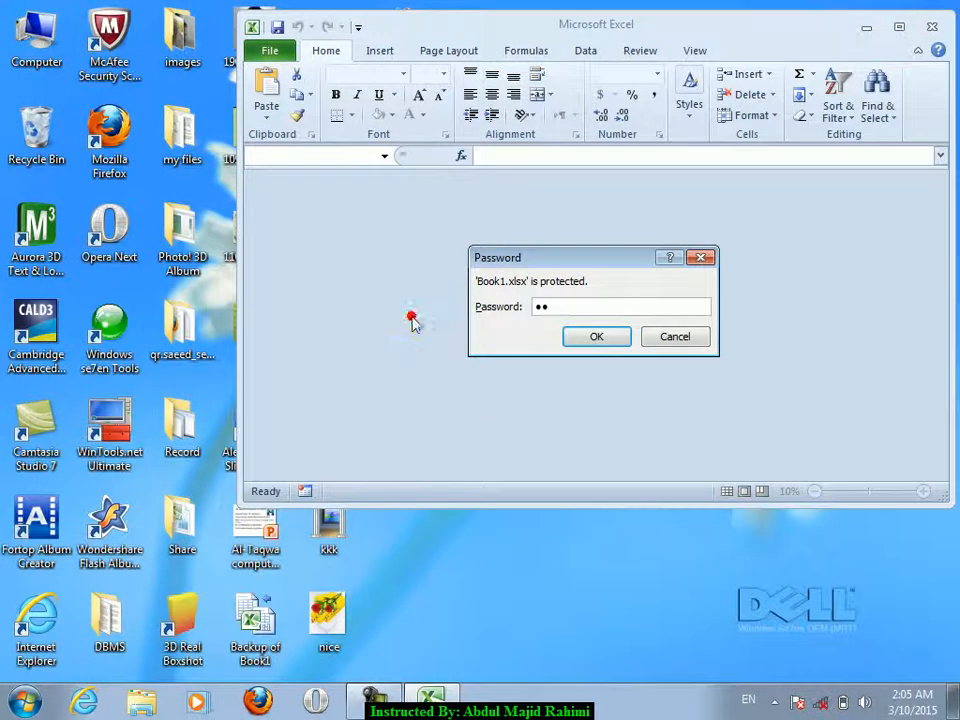
pyautogui.press('Return')
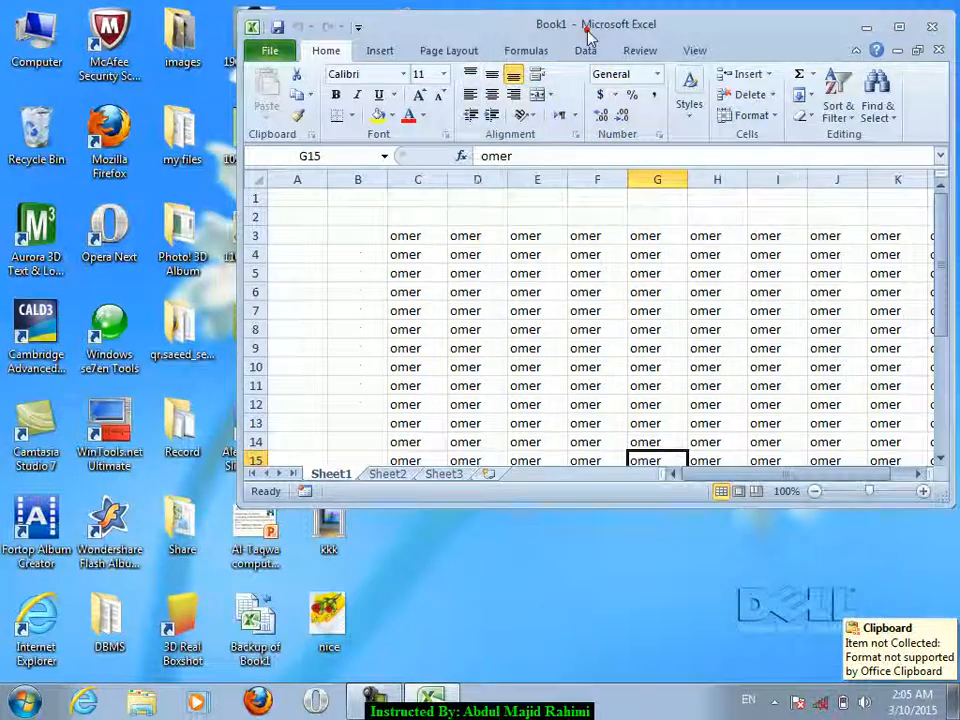
pyautogui.doubleClick(587, 27)
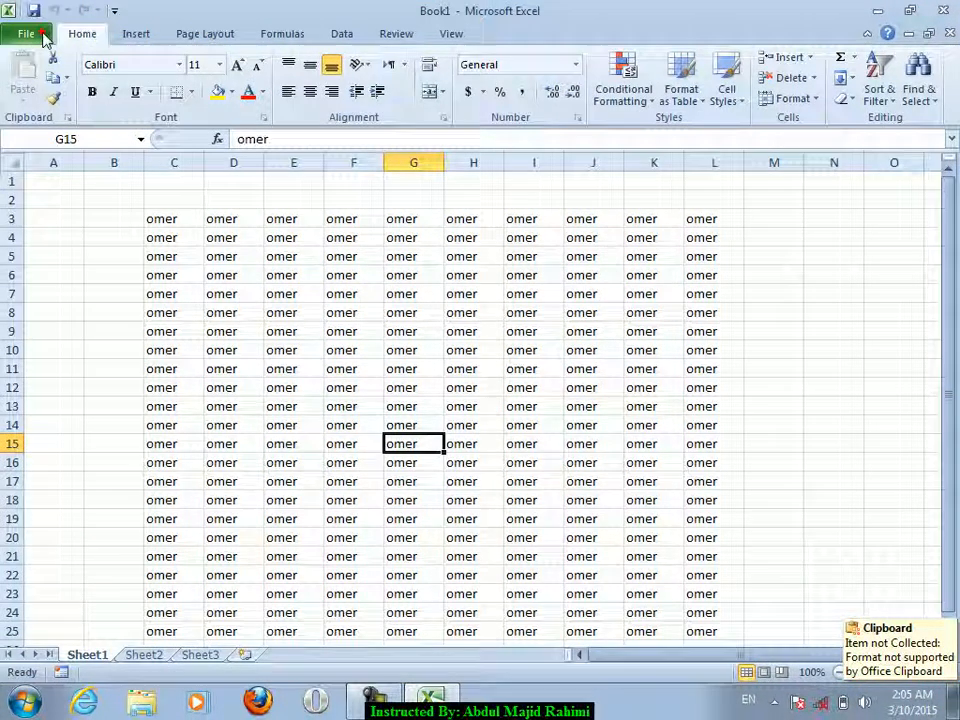
# - Remove Book1's open password in General Options, resave over the Desktop file, then close and reopen it
pyautogui.click(42, 36)
pyautogui.click(48, 90)
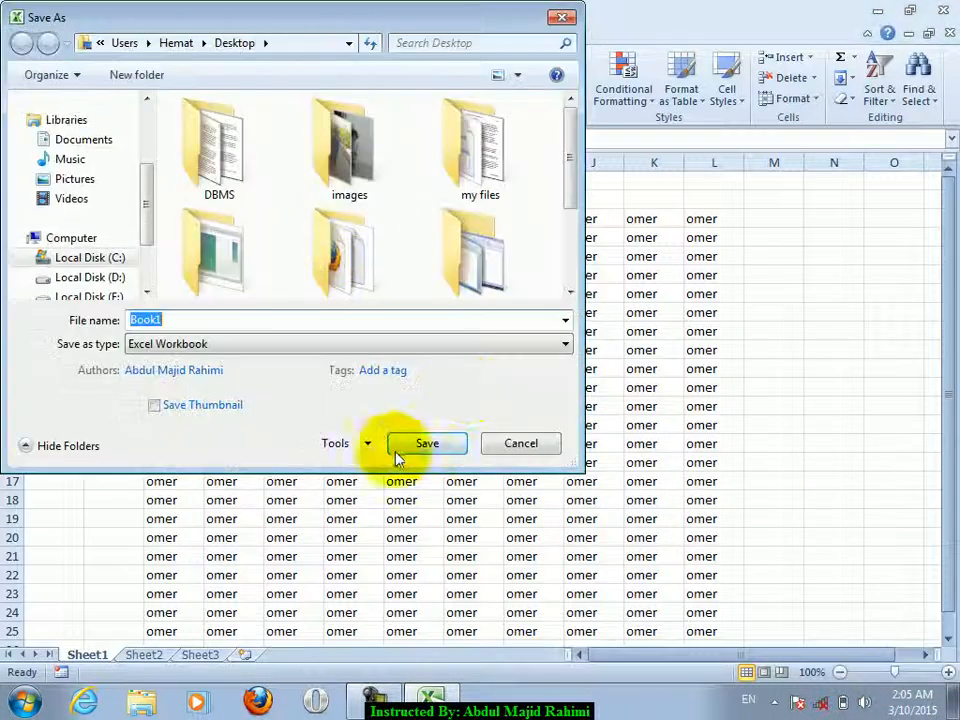
pyautogui.click(366, 443)
pyautogui.click(352, 505)
pyautogui.write('1234')
pyautogui.click(368, 338)
pyautogui.press('BackSpace')
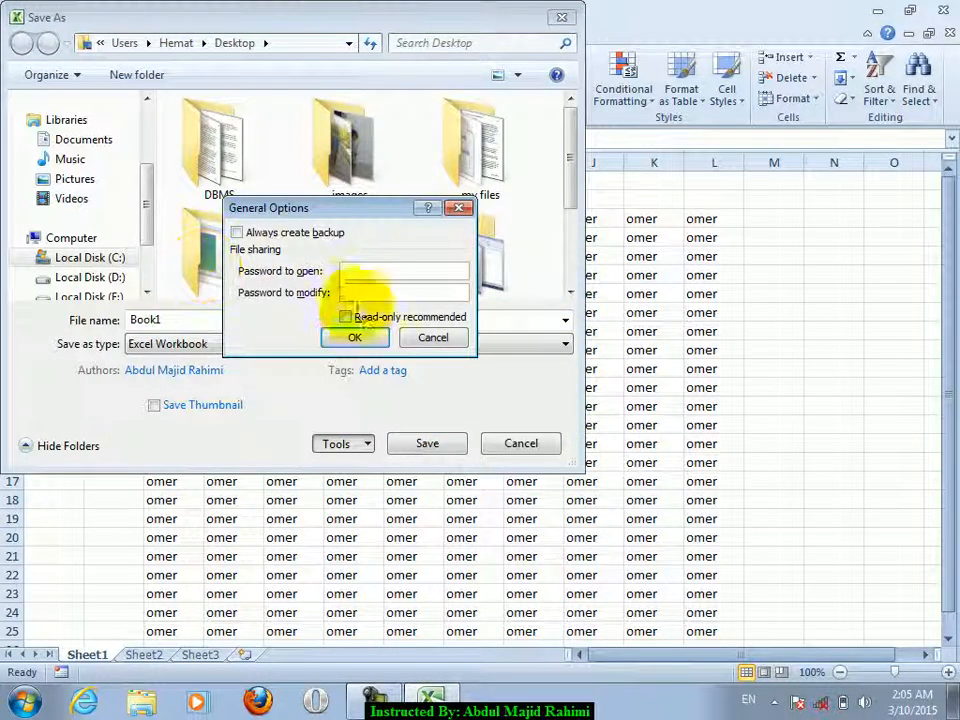
pyautogui.click(354, 337)
pyautogui.click(426, 442)
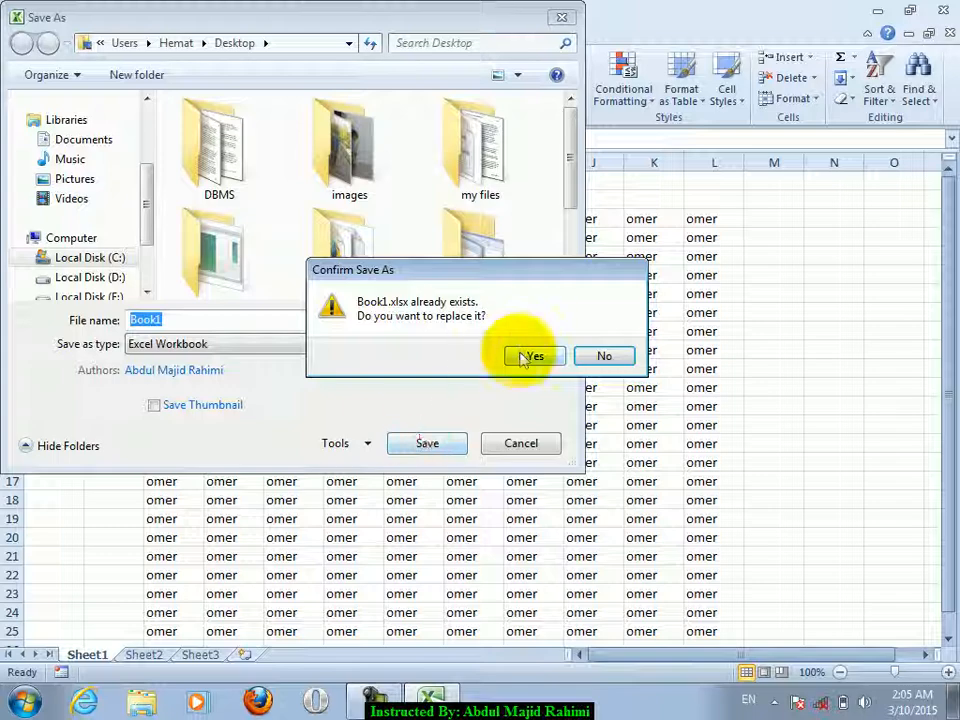
pyautogui.click(524, 356)
pyautogui.click(943, 10)
pyautogui.doubleClick(404, 334)
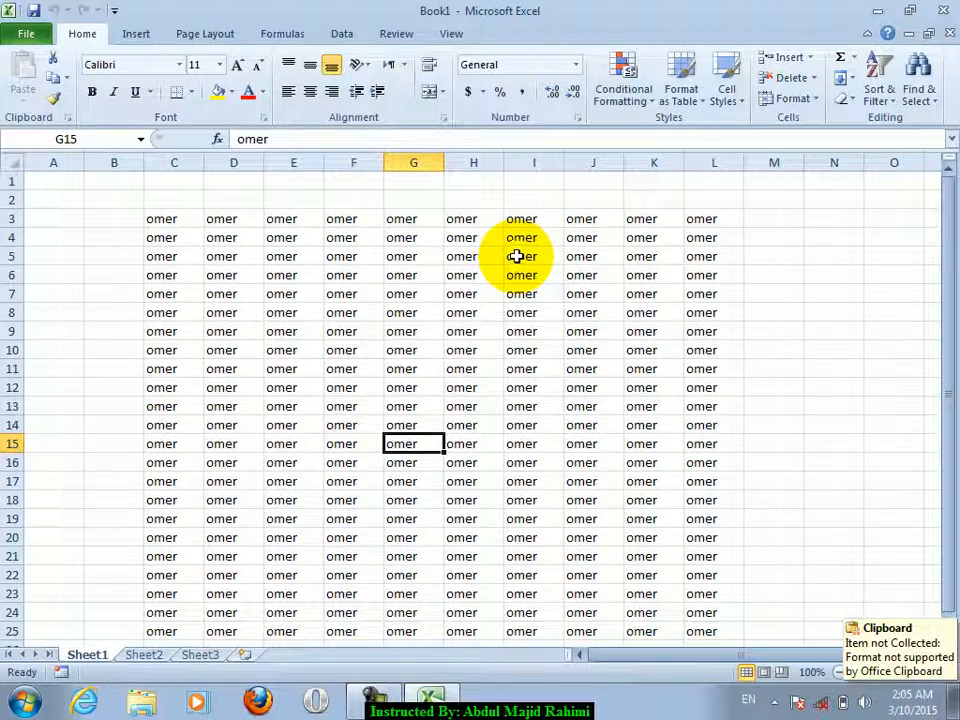
# - Close the Book1 workbook
pyautogui.click(40, 40)
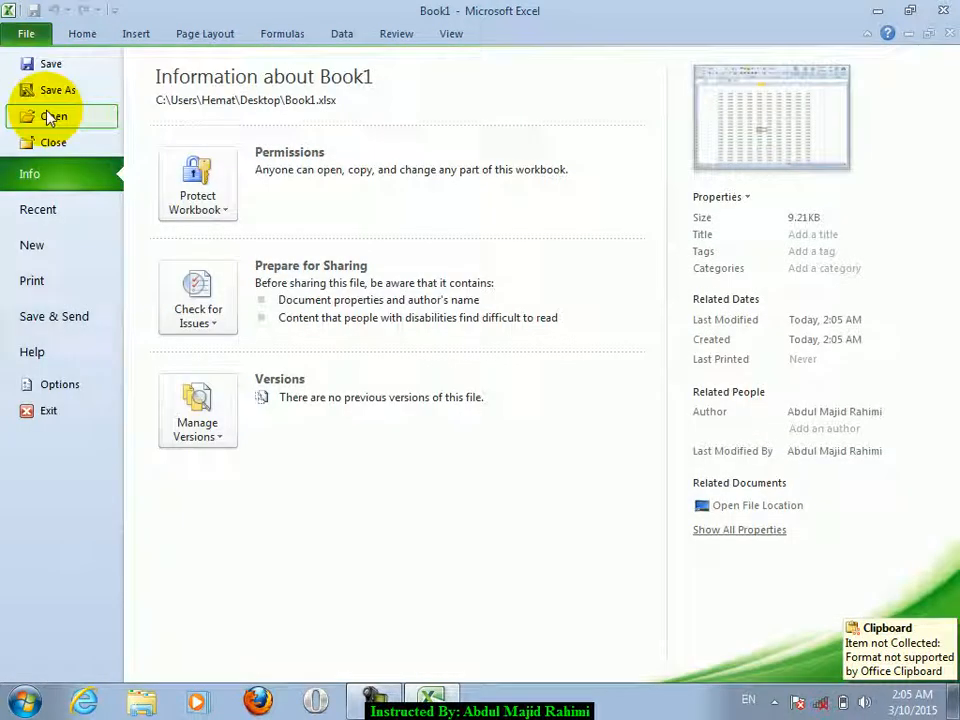
pyautogui.click(22, 28)
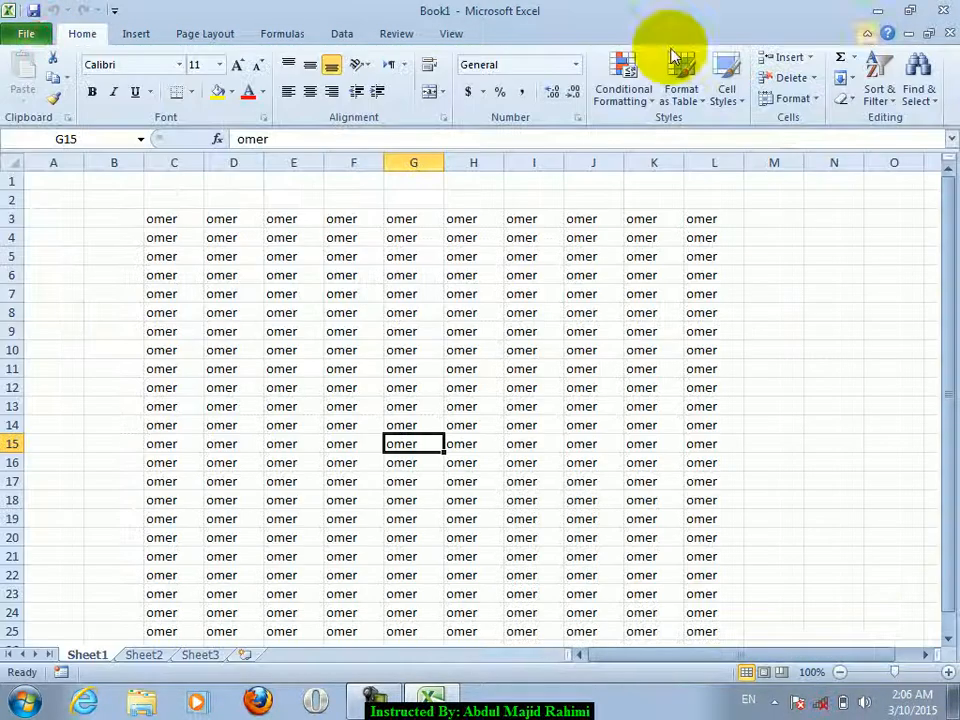
pyautogui.click(943, 33)
# - Reopen Book1 from the Desktop folder through the Open dialog
pyautogui.click(26, 34)
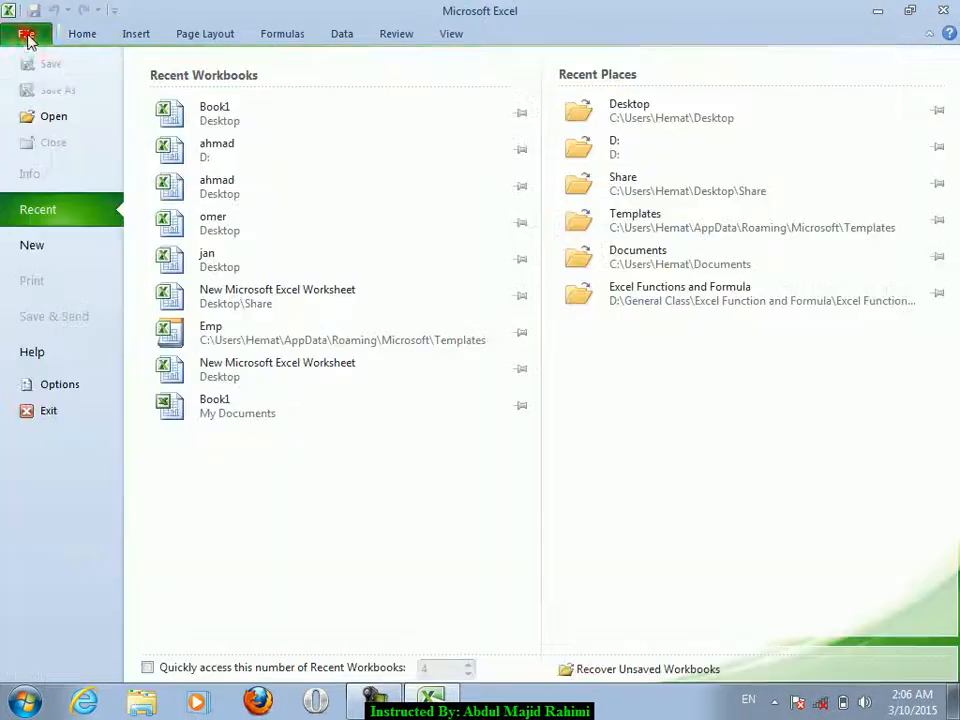
pyautogui.click(50, 116)
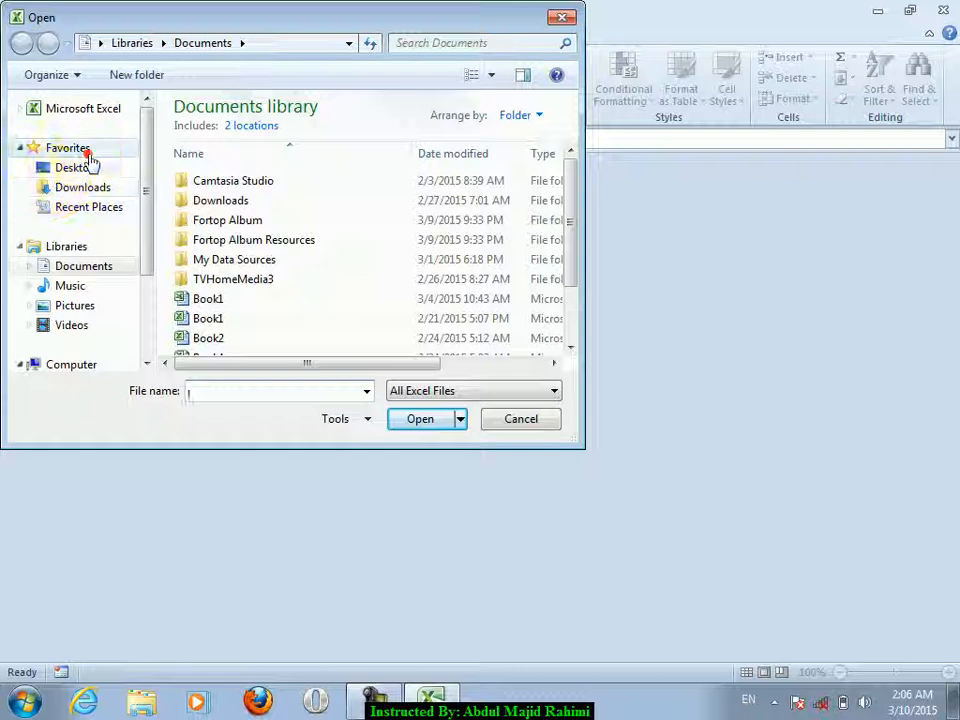
pyautogui.click(70, 150)
pyautogui.click(80, 166)
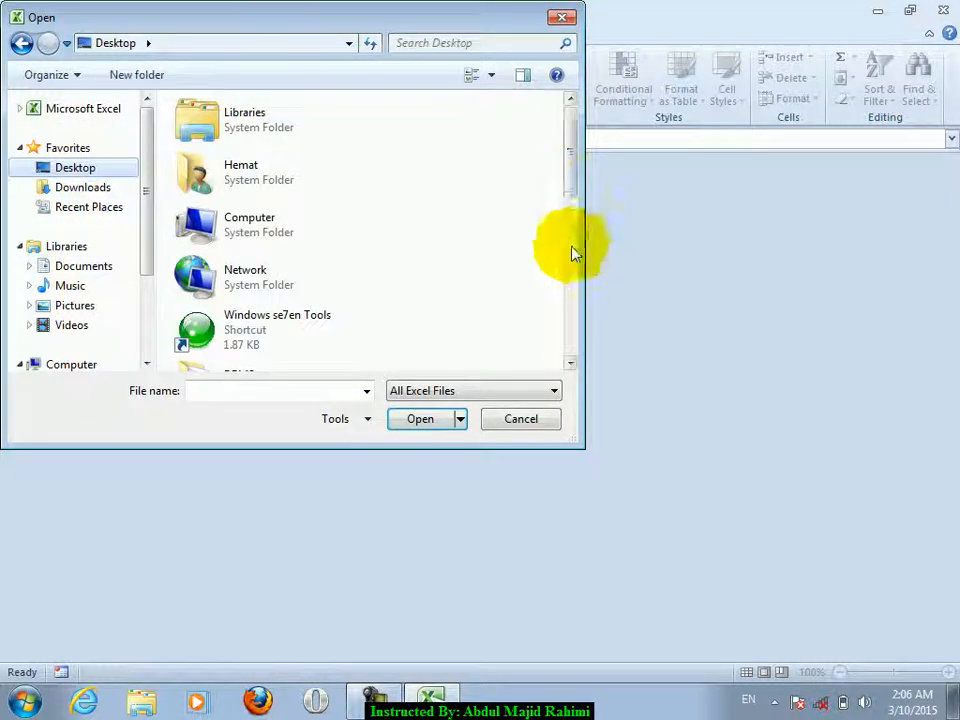
pyautogui.scroll(-5, 570, 250)
pyautogui.click(312, 332)
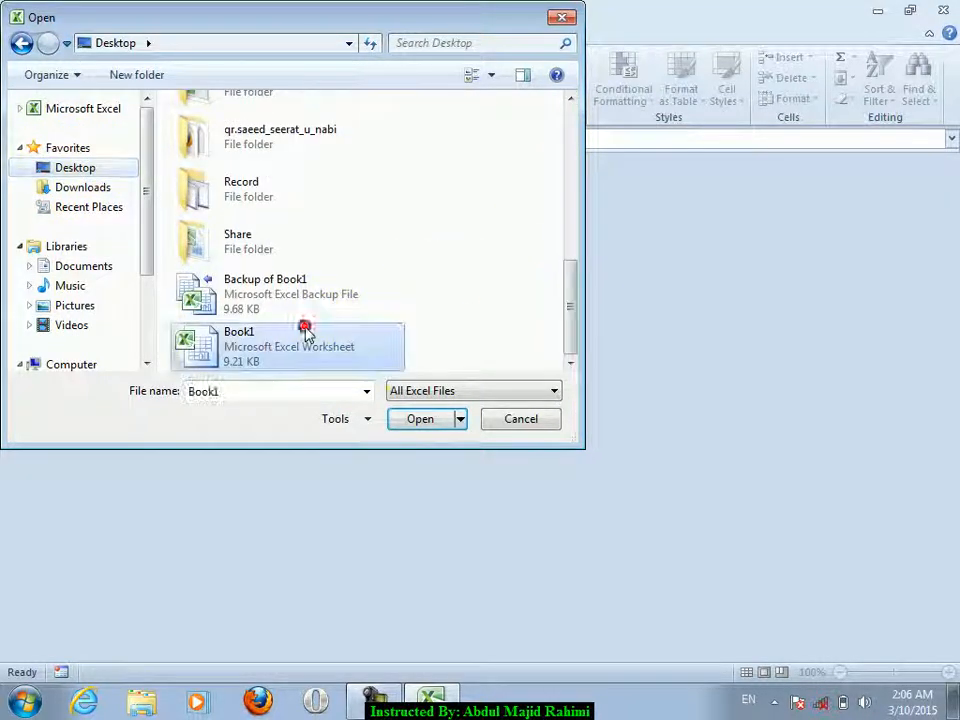
pyautogui.click(418, 418)
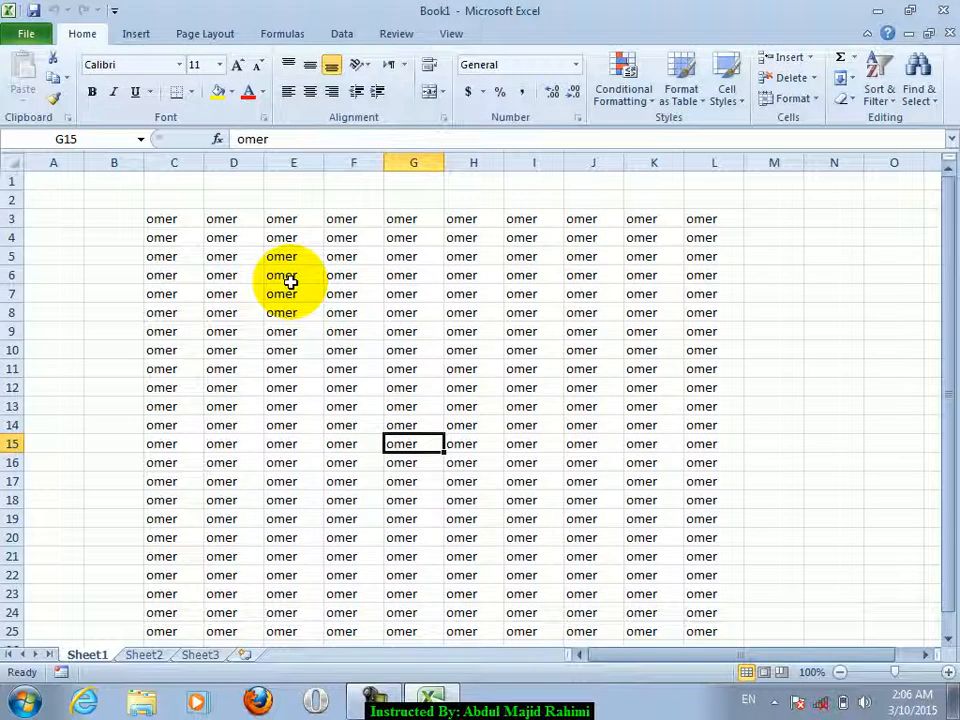
# - Close the workbook, reopen Desktop Book1 as Read-Only, and select cells E6:J17
pyautogui.click(950, 33)
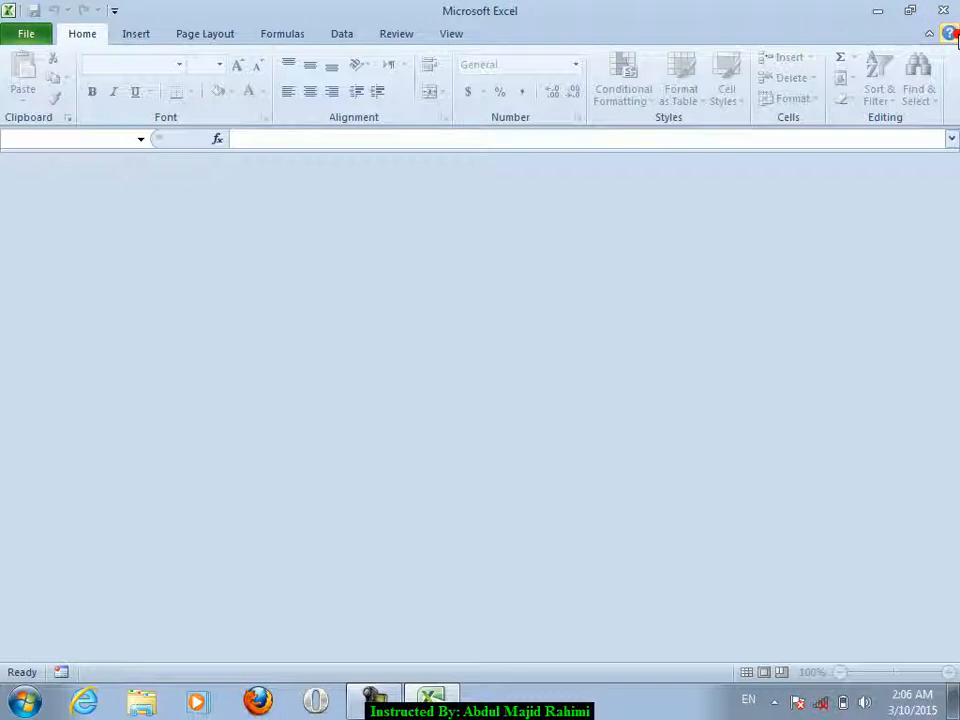
pyautogui.click(28, 33)
pyautogui.click(40, 115)
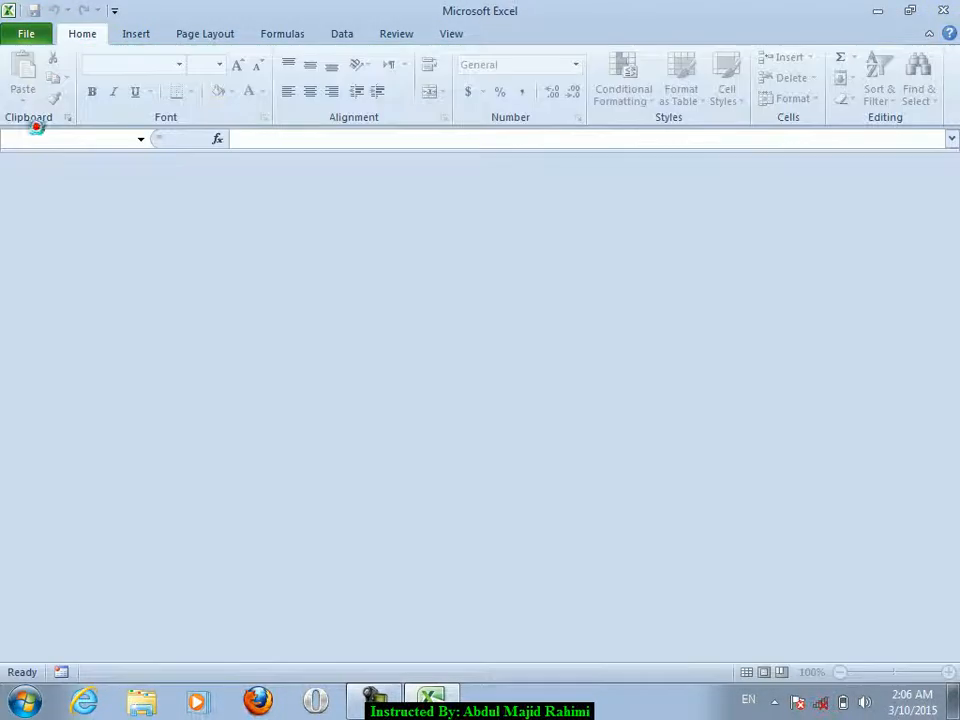
pyautogui.click(572, 340)
pyautogui.click(479, 318)
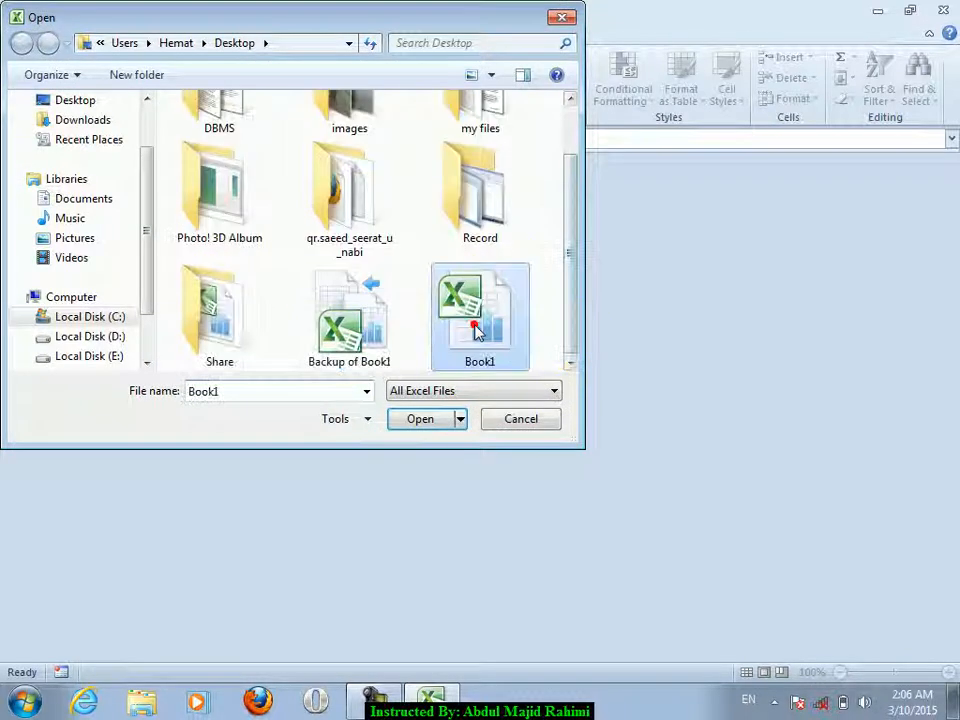
pyautogui.click(461, 418)
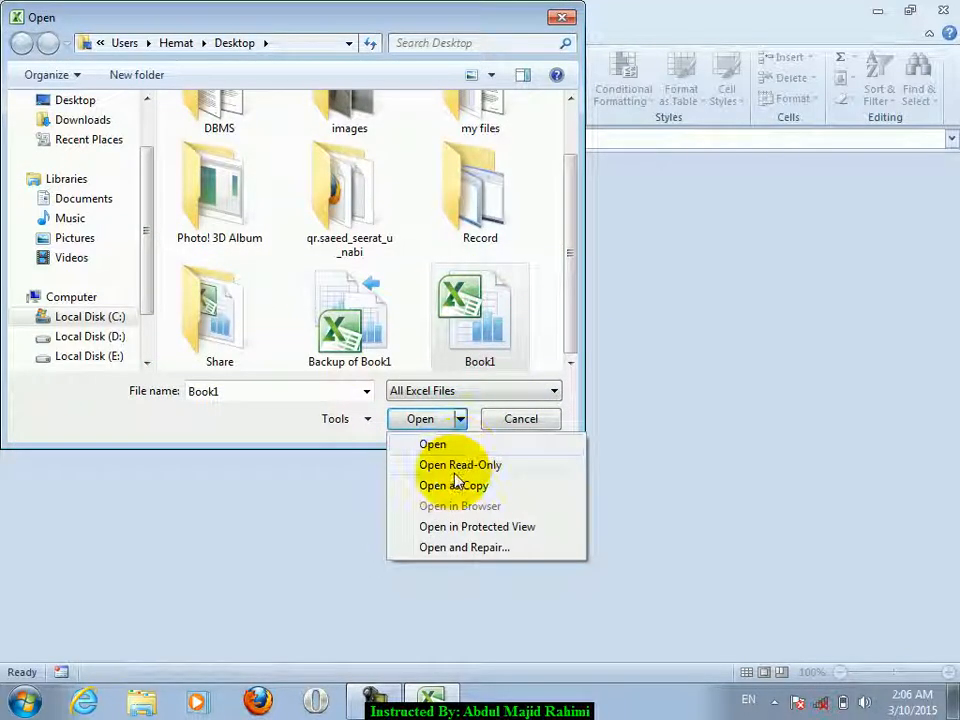
pyautogui.click(488, 468)
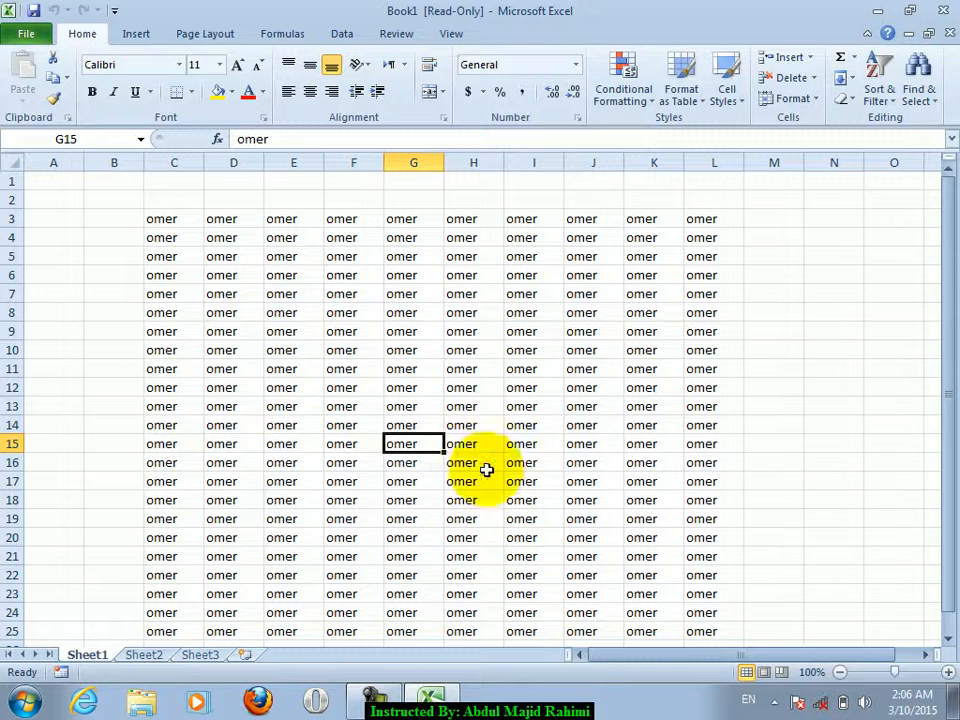
pyautogui.moveTo(280, 277); pyautogui.dragTo(568, 476)
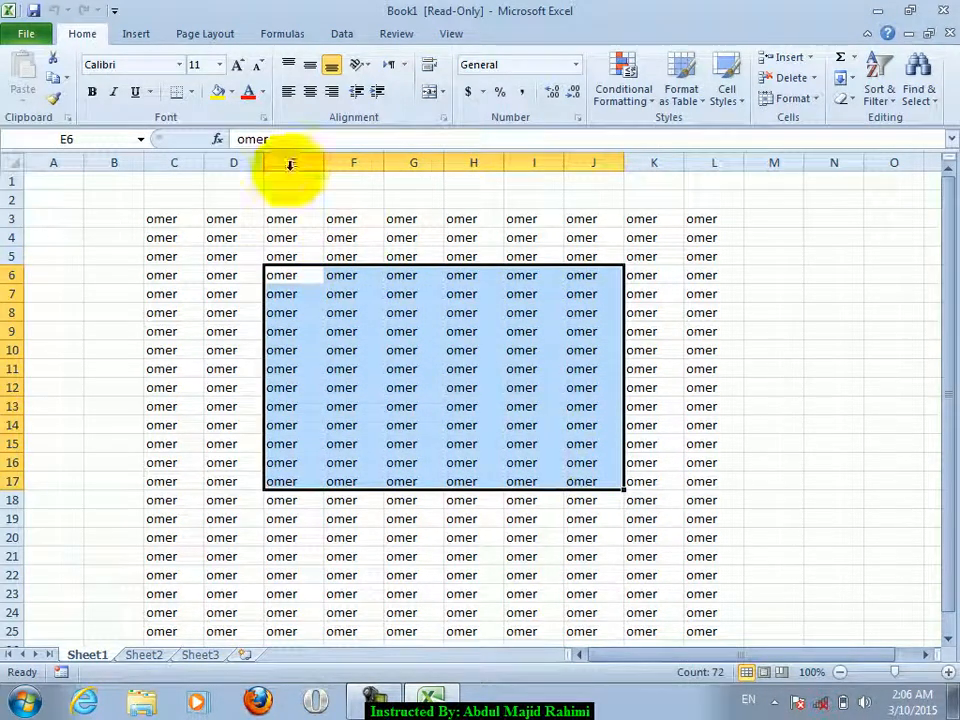
# - Fill E6:J17 yellow with red text, then try saving and dismiss the read-only warning
pyautogui.click(250, 92)
pyautogui.click(216, 92)
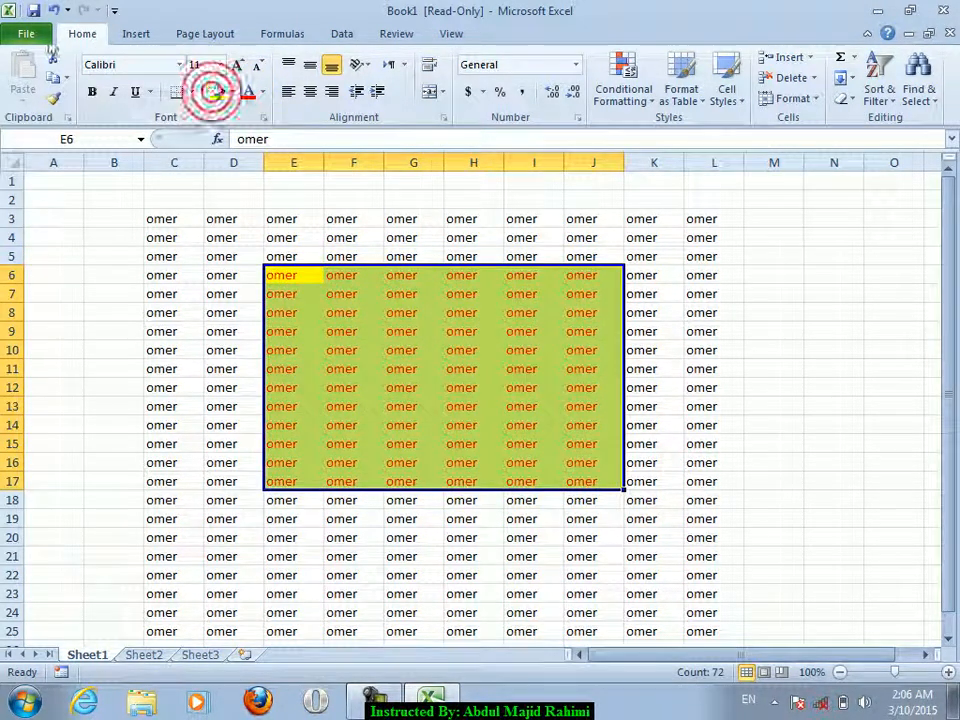
pyautogui.click(33, 11)
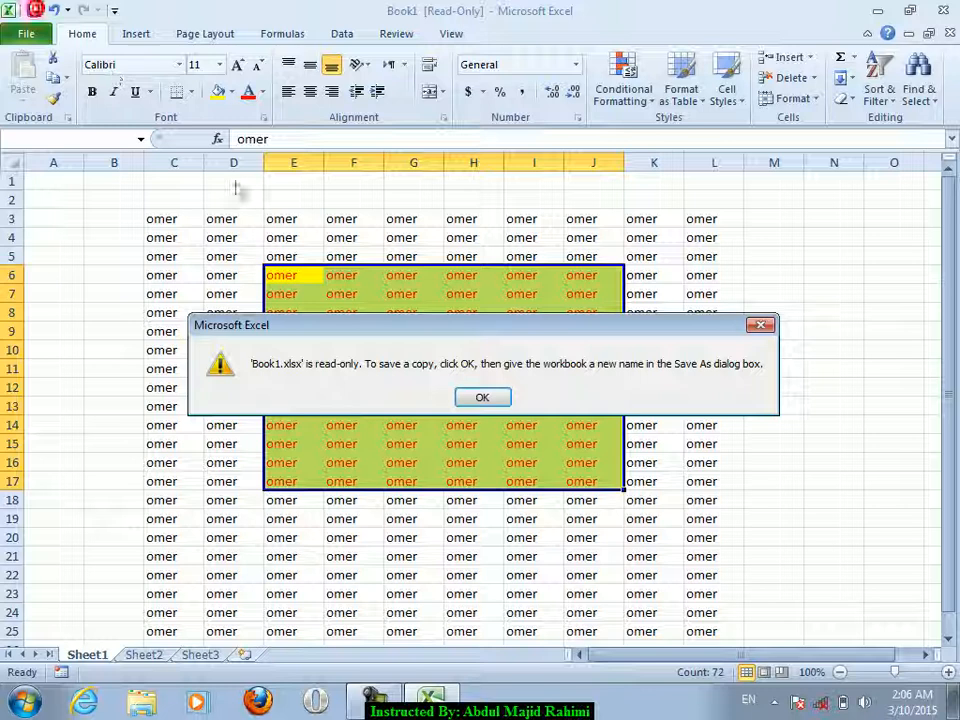
pyautogui.click(481, 397)
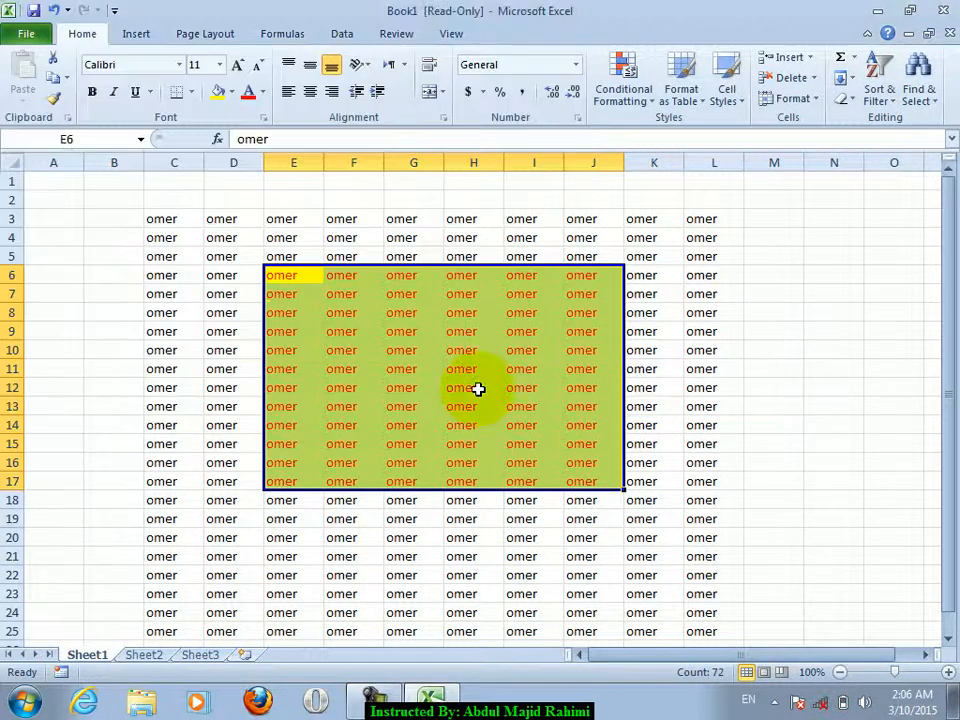
# - Cancel the Open dialog, then close Excel without saving Book1's changes
pyautogui.click(30, 33)
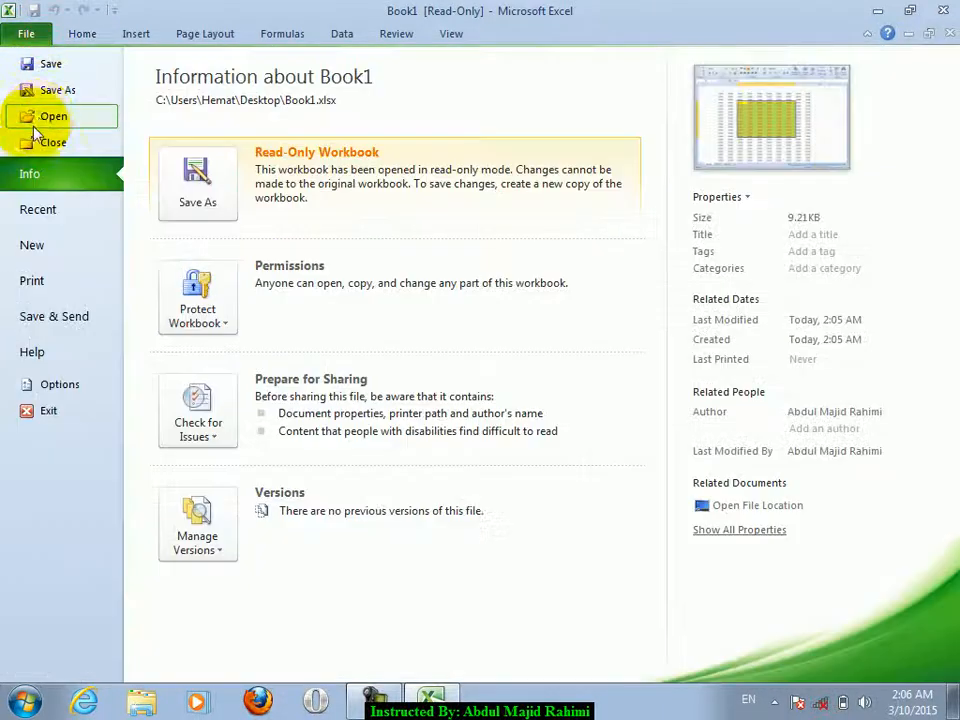
pyautogui.click(45, 116)
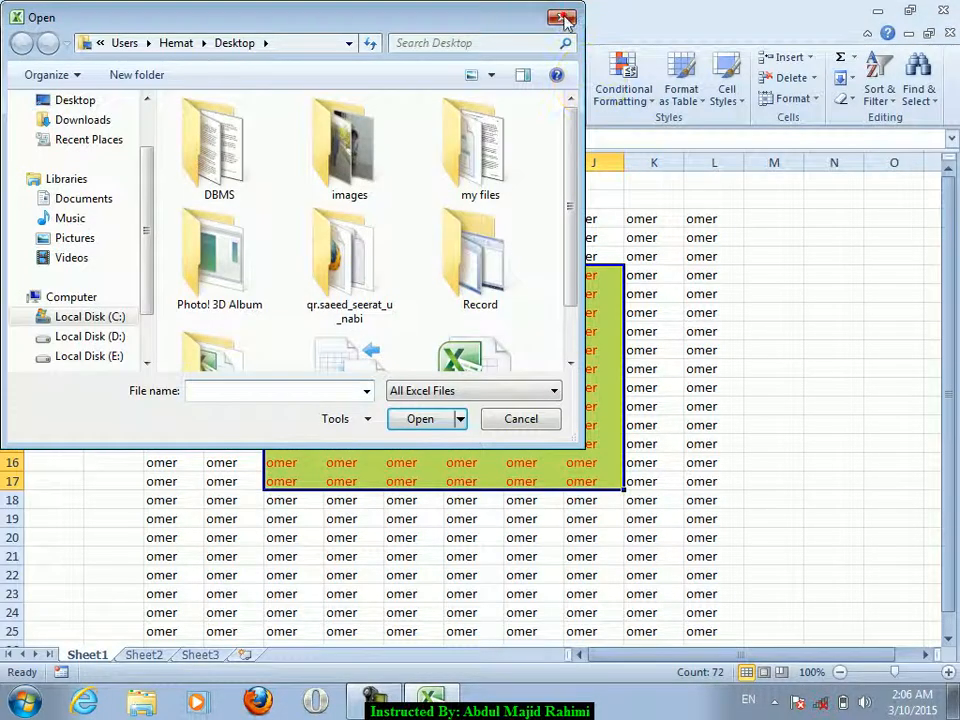
pyautogui.click(563, 18)
pyautogui.click(946, 9)
pyautogui.click(478, 376)
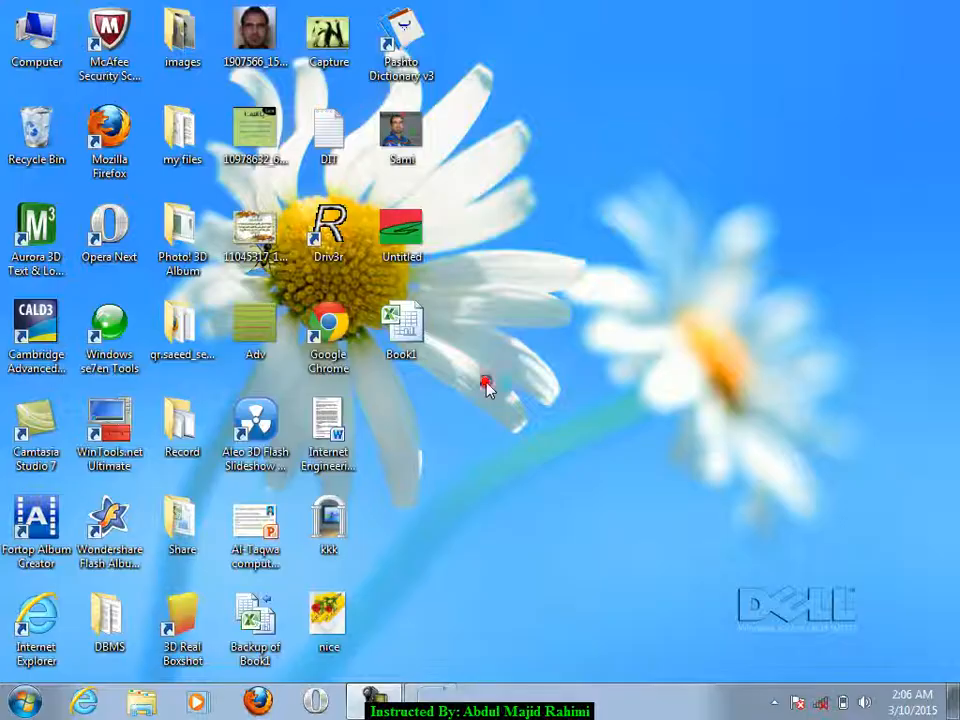
# - Delete the Backup of Book1 file from the desktop
pyautogui.click(255, 622)
pyautogui.press('Delete')
pyautogui.press('Return')
# - Open Book1 from the desktop and launch Excel 2010 from the Start menu
pyautogui.doubleClick(400, 235)
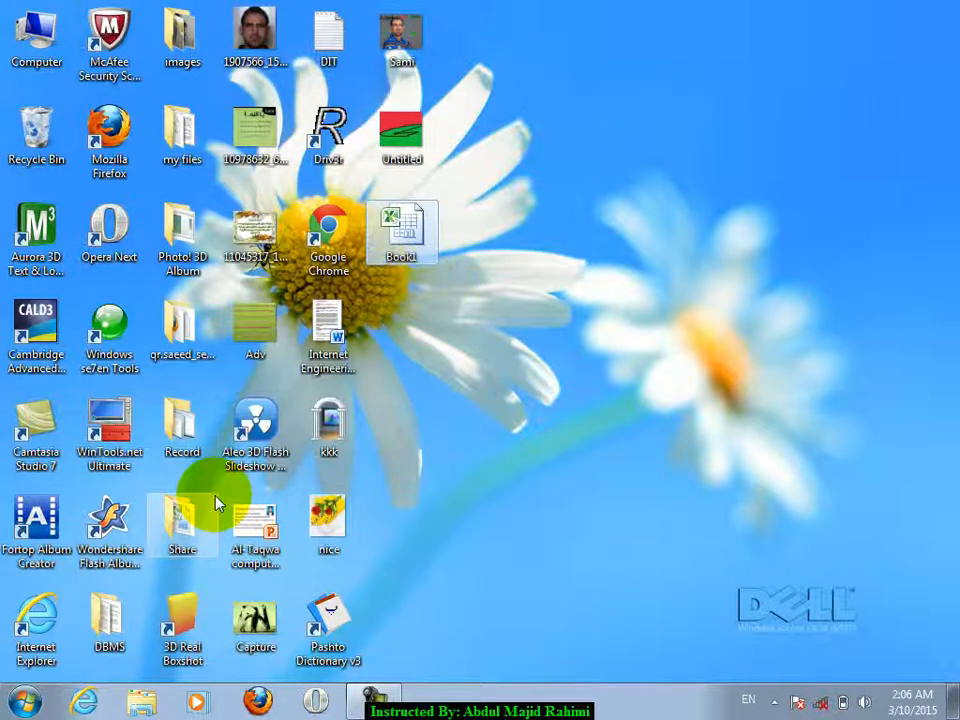
pyautogui.press('super')
pyautogui.click(98, 298)
# - Open Book1 from the Desktop as a copy
pyautogui.click(24, 33)
pyautogui.click(40, 116)
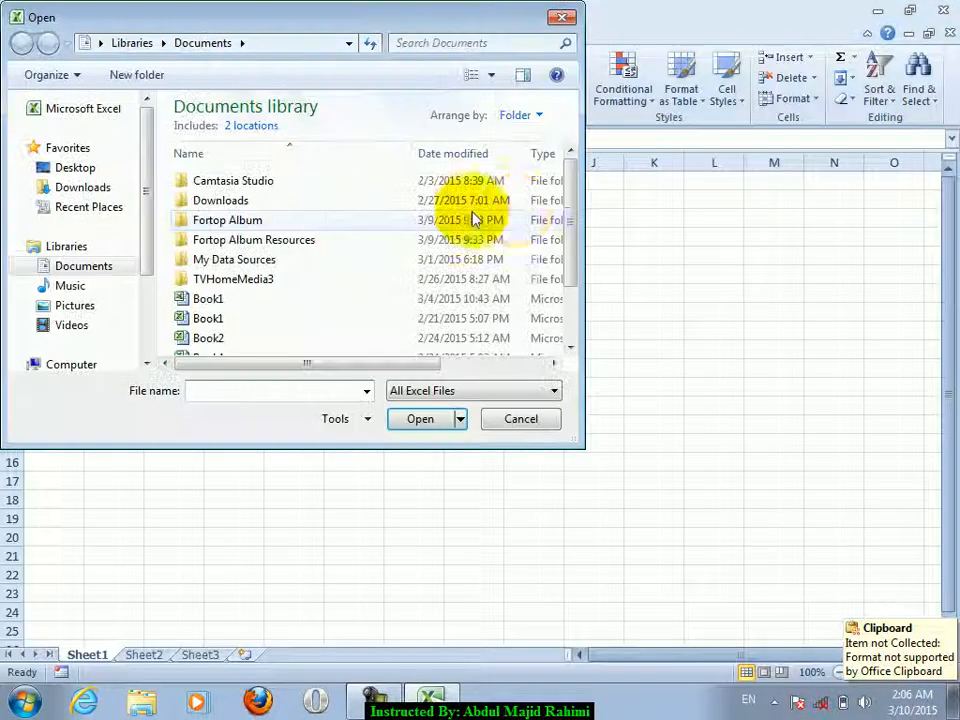
pyautogui.click(76, 168)
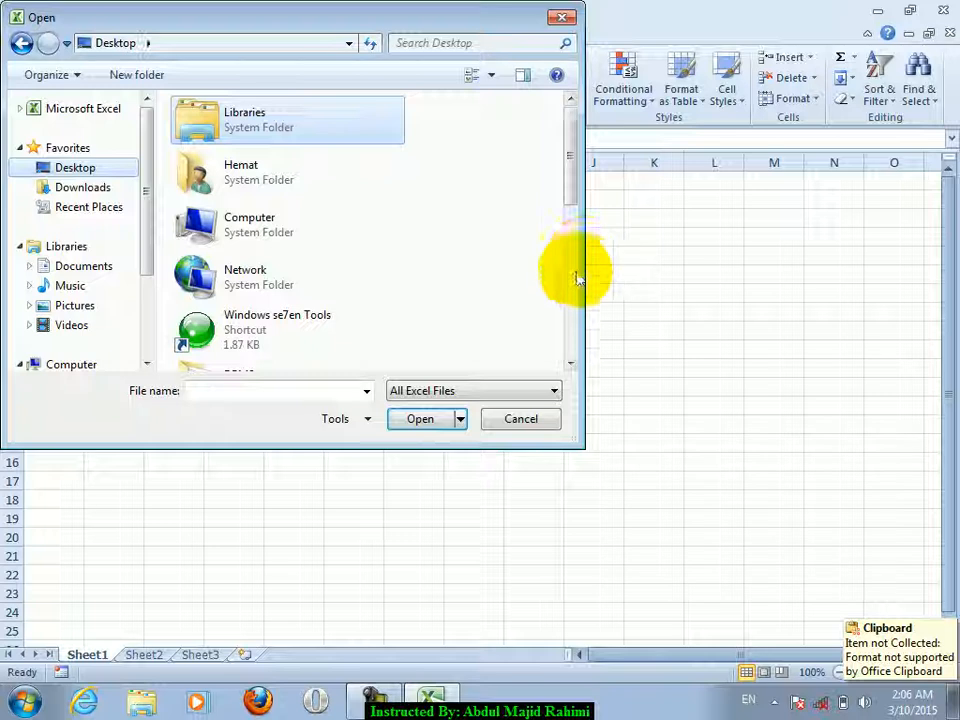
pyautogui.click(570, 278)
pyautogui.click(570, 278)
pyautogui.click(360, 340)
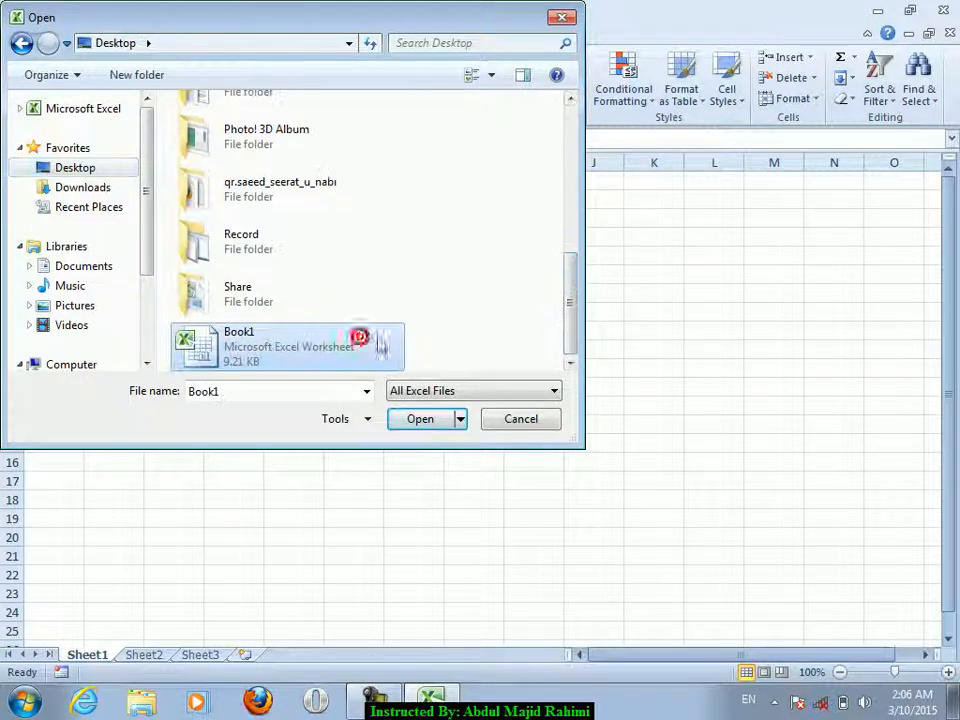
pyautogui.click(460, 419)
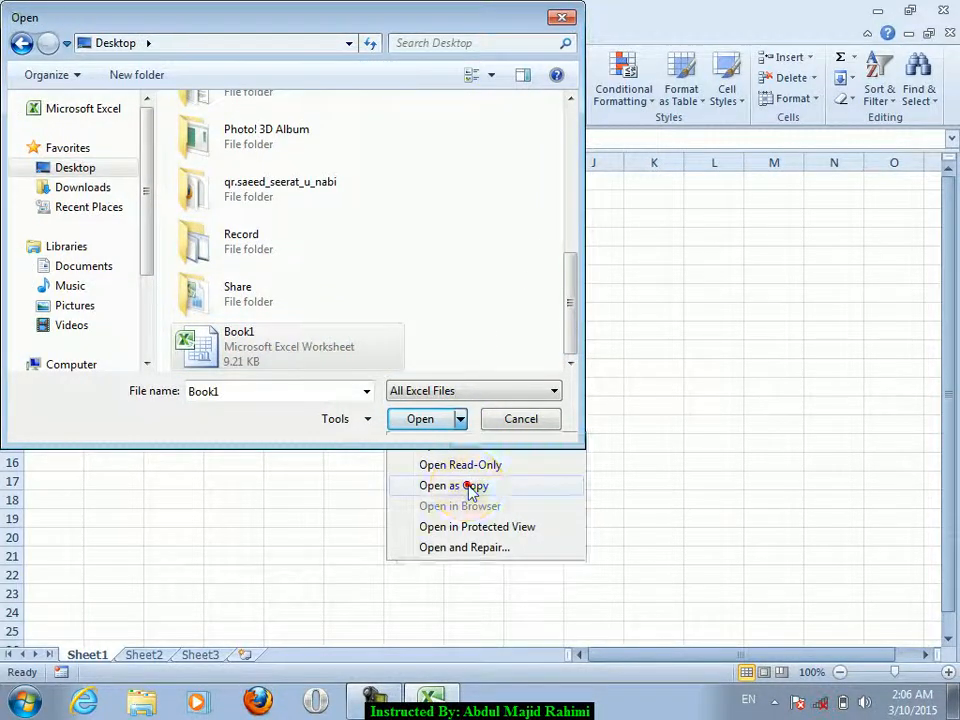
pyautogui.click(469, 489)
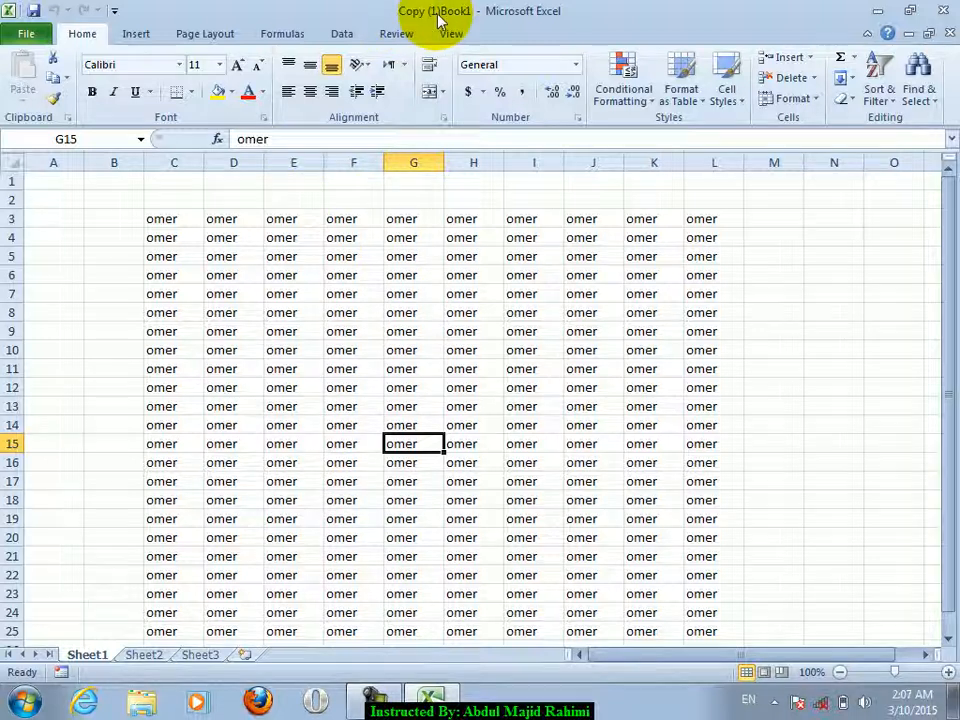
# - Fill columns E–K yellow with red text, save Copy (1)Book1 on closing, and reopen it
pyautogui.moveTo(287, 162); pyautogui.dragTo(686, 162)
pyautogui.click(248, 91)
pyautogui.click(217, 91)
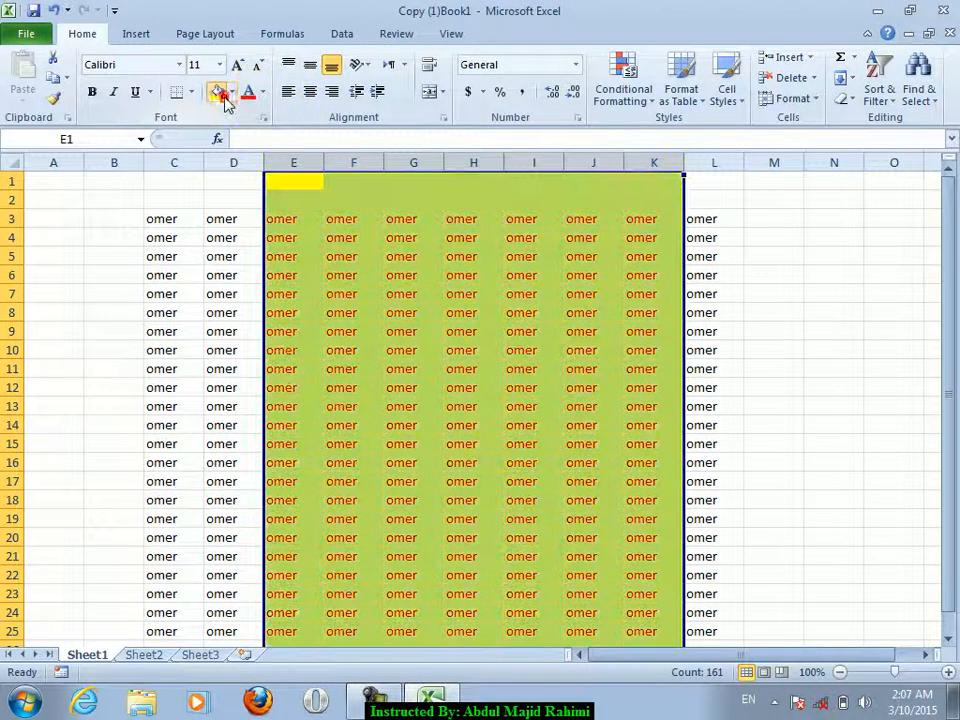
pyautogui.click(943, 10)
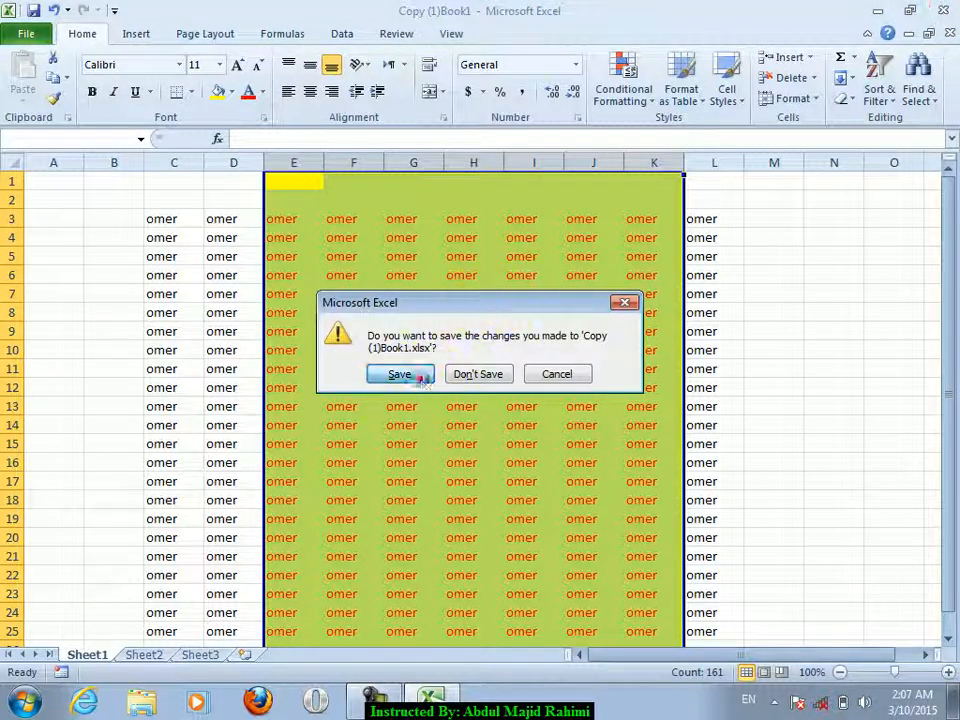
pyautogui.click(418, 377)
pyautogui.doubleClick(440, 312)
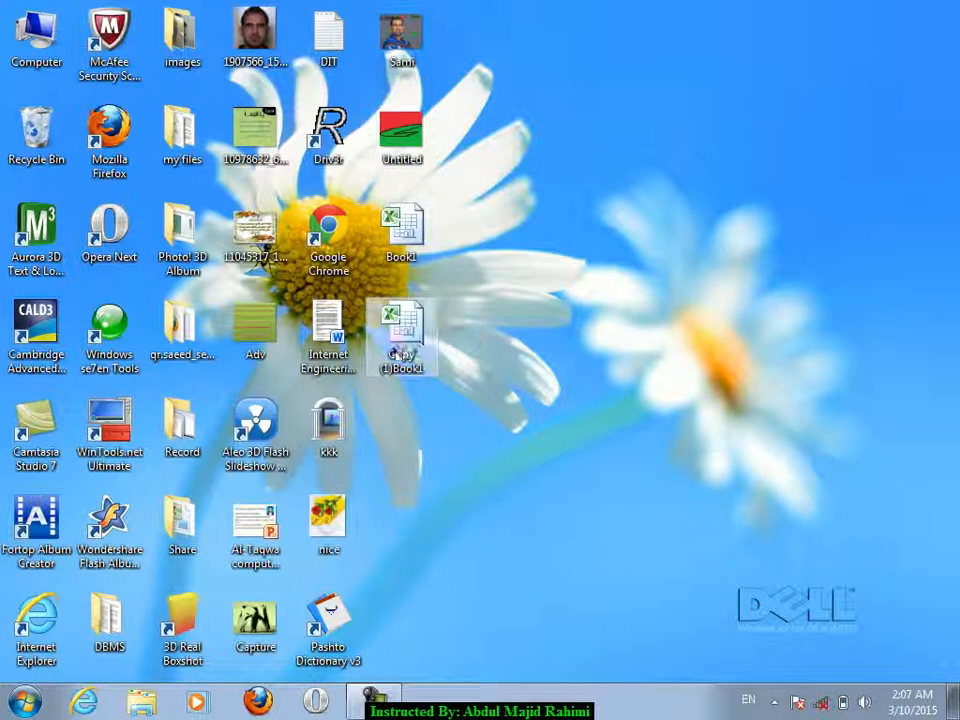
# - Close the copy, then open and close the original Book1 to compare
pyautogui.click(943, 10)
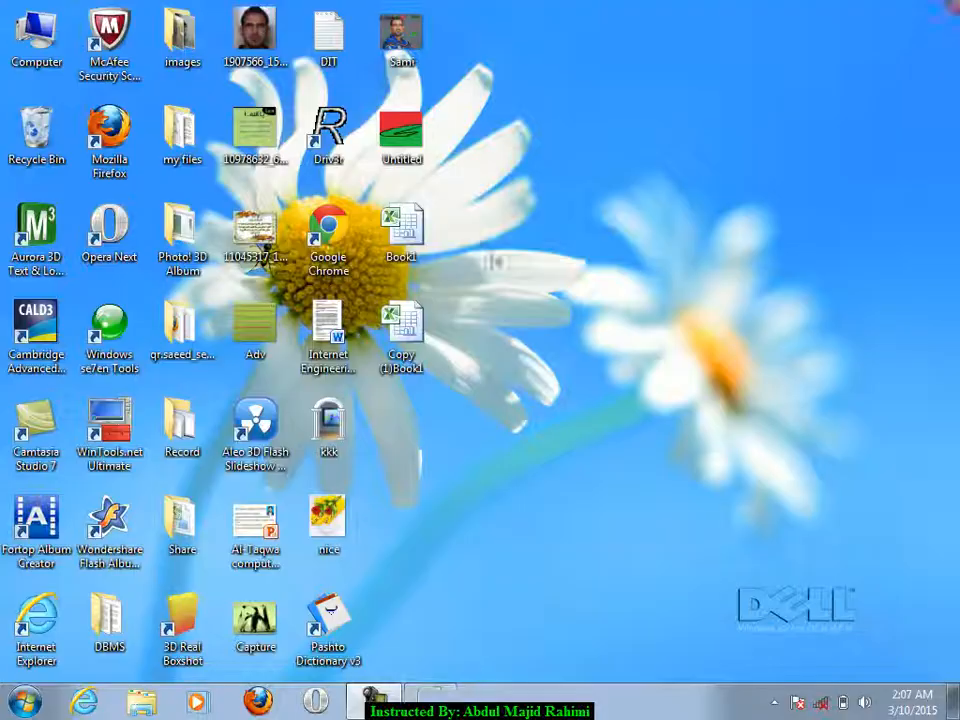
pyautogui.doubleClick(408, 232)
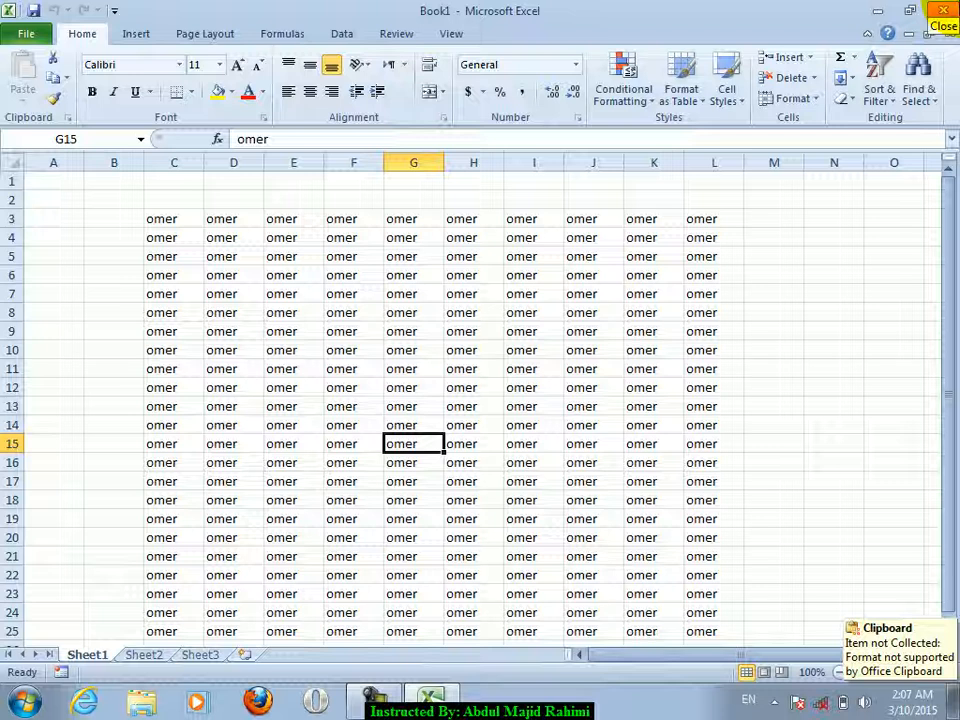
pyautogui.click(943, 10)
# - Reopen Copy (1)Book1, center cells E8:L19, and save it when closing Excel
pyautogui.doubleClick(402, 325)
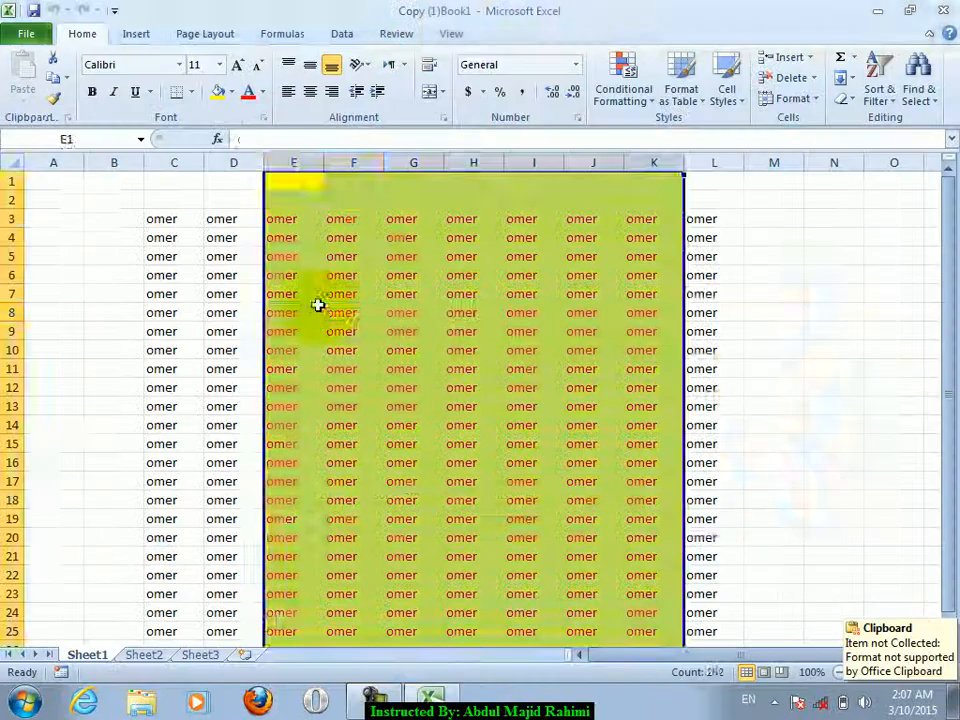
pyautogui.moveTo(318, 305); pyautogui.dragTo(703, 519)
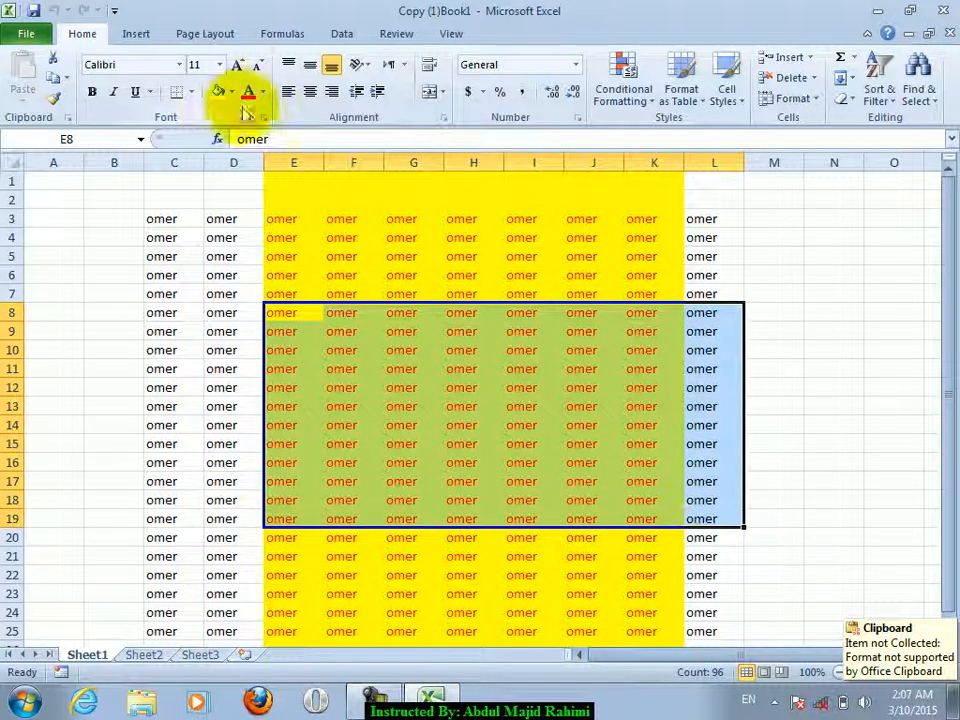
pyautogui.click(305, 92)
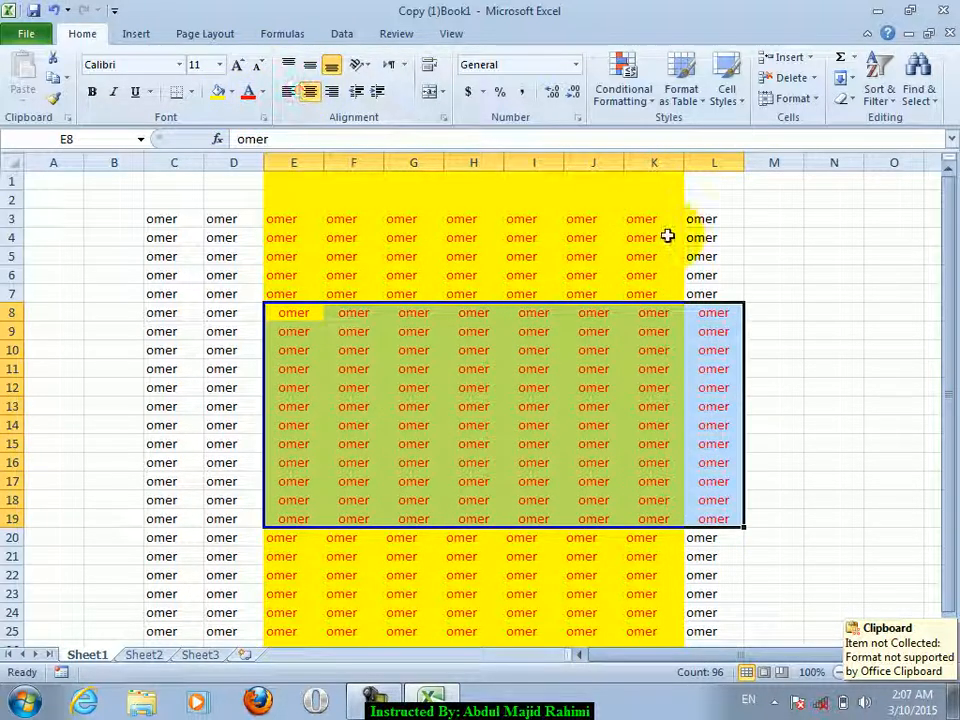
pyautogui.click(667, 236)
pyautogui.click(948, 9)
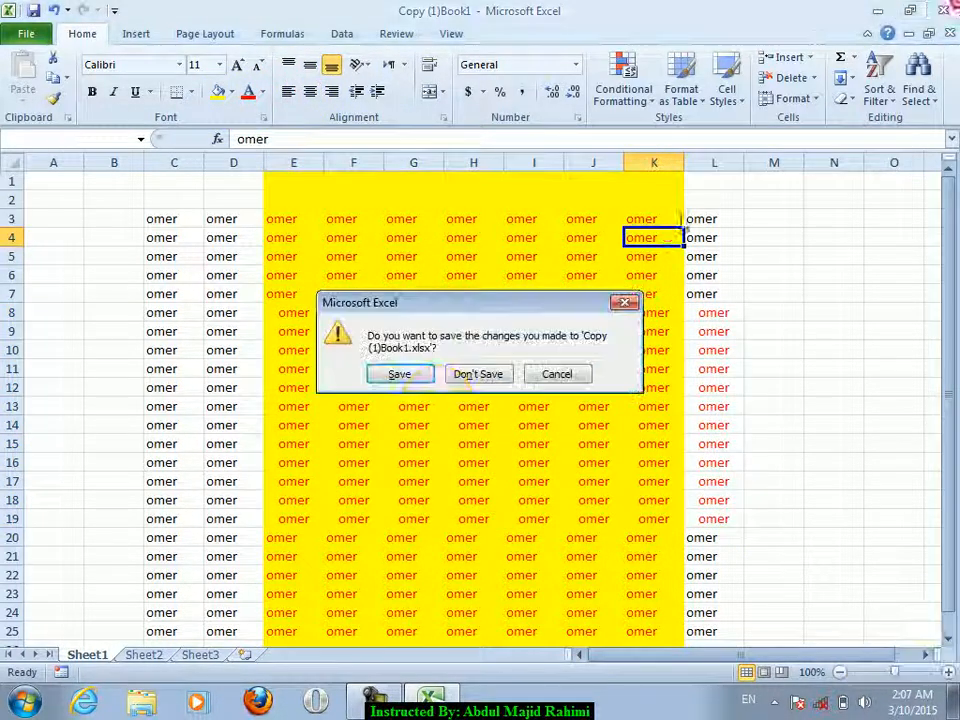
pyautogui.click(400, 375)
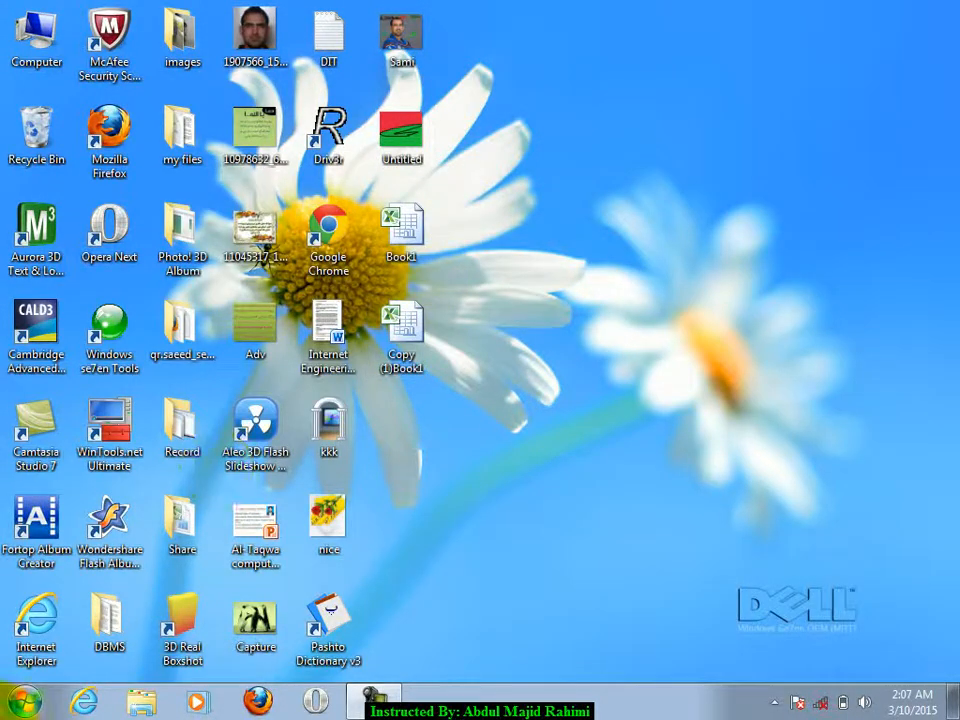
# - Launch Excel 2010 and enter 'Browser' in cell C5 of the new workbook
pyautogui.click(22, 702)
pyautogui.click(180, 296)
pyautogui.click(183, 259)
pyautogui.write('Browser')
pyautogui.press('Return')
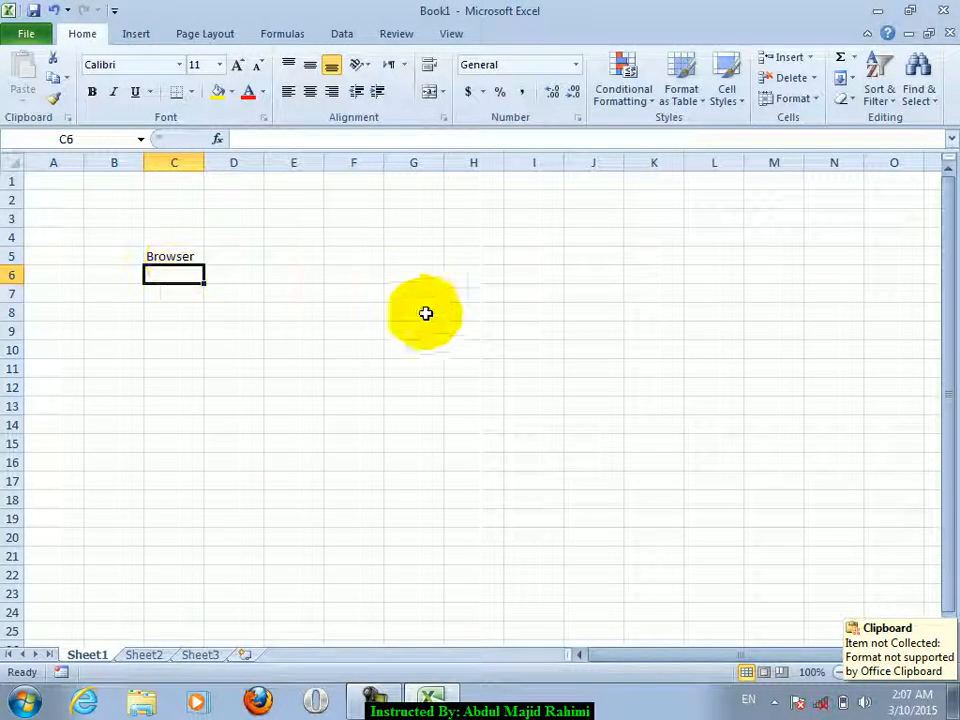
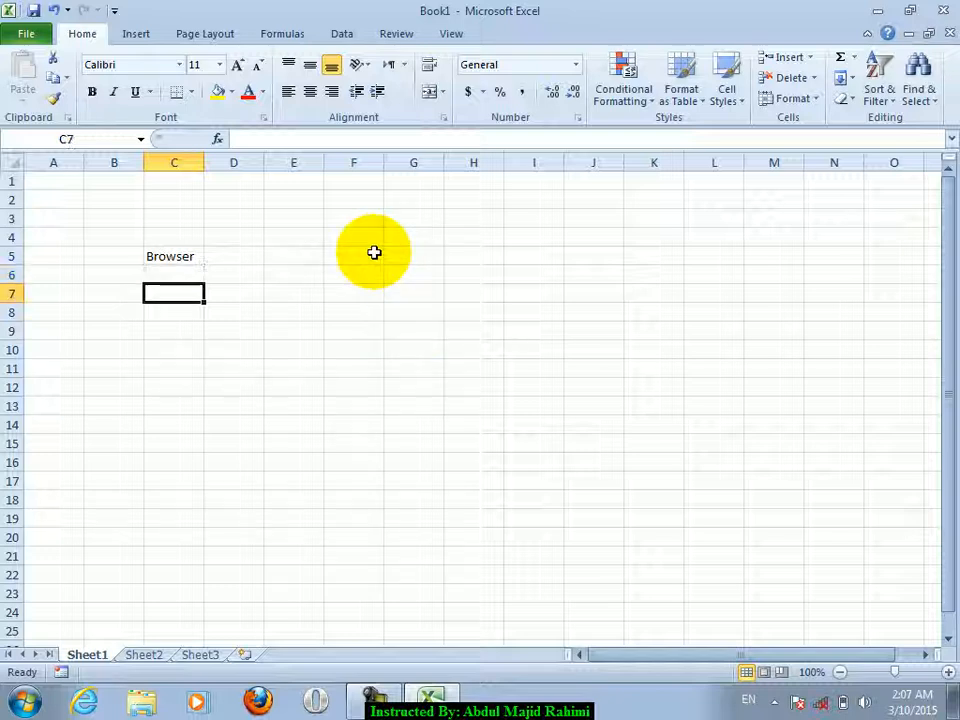
pyautogui.write('ww.fac')
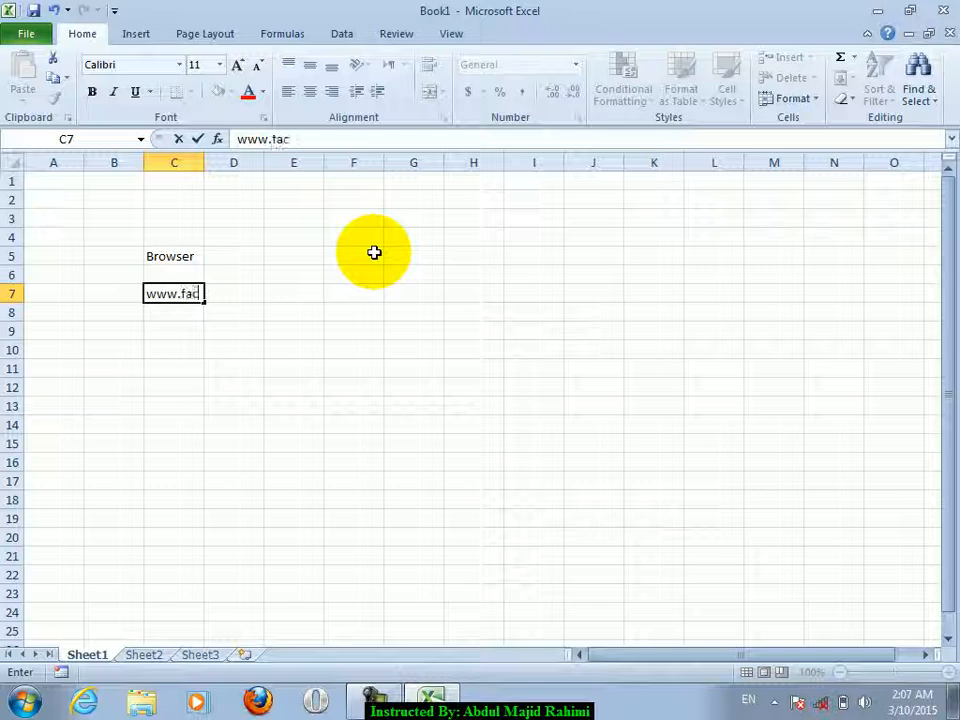
pyautogui.write('ebook.com')
pyautogui.press('Return')
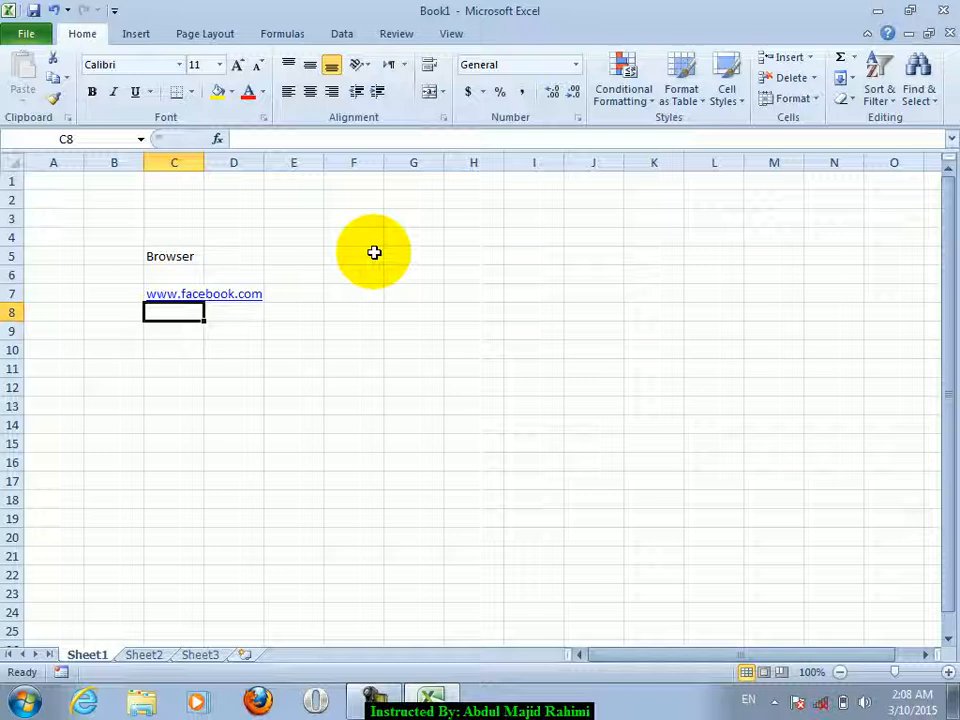
pyautogui.write('bro')
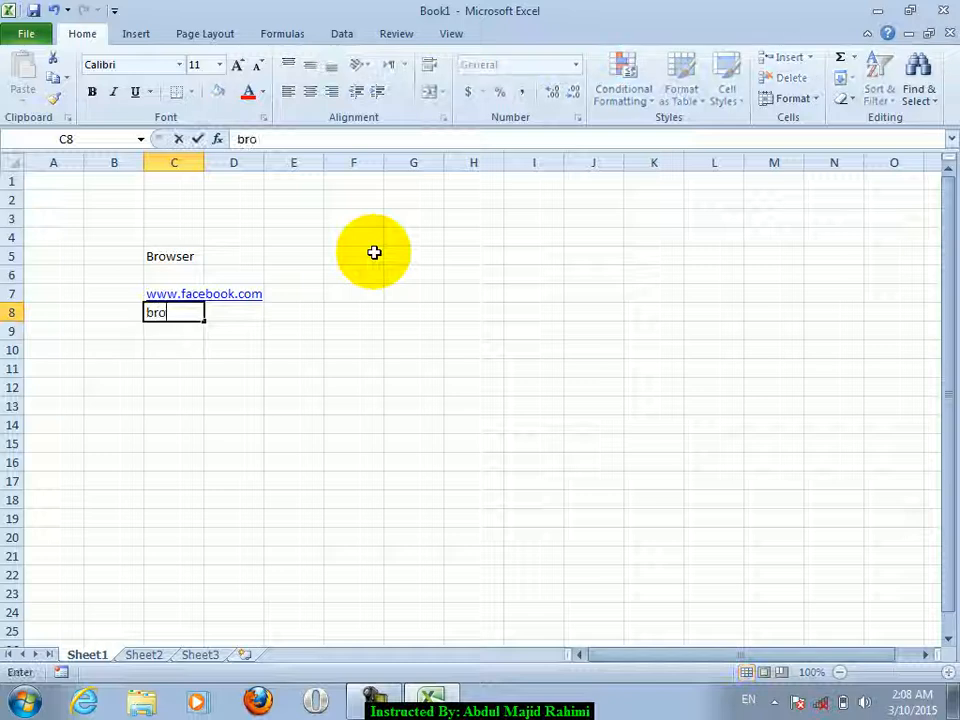
pyautogui.write('wser')
pyautogui.press('Return')
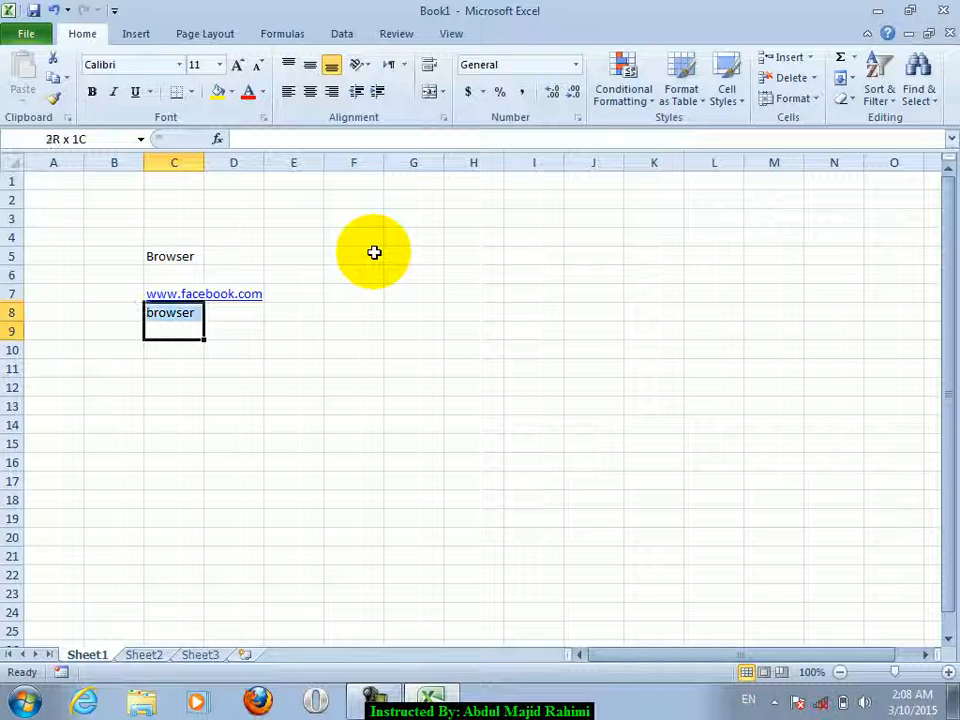
# - Clear the contents of C5:C9
pyautogui.hotkey('shift', 'Up')
pyautogui.hotkey('shift', 'Up')
pyautogui.hotkey('shift', 'Up')
pyautogui.press('Delete')
pyautogui.press('Down')
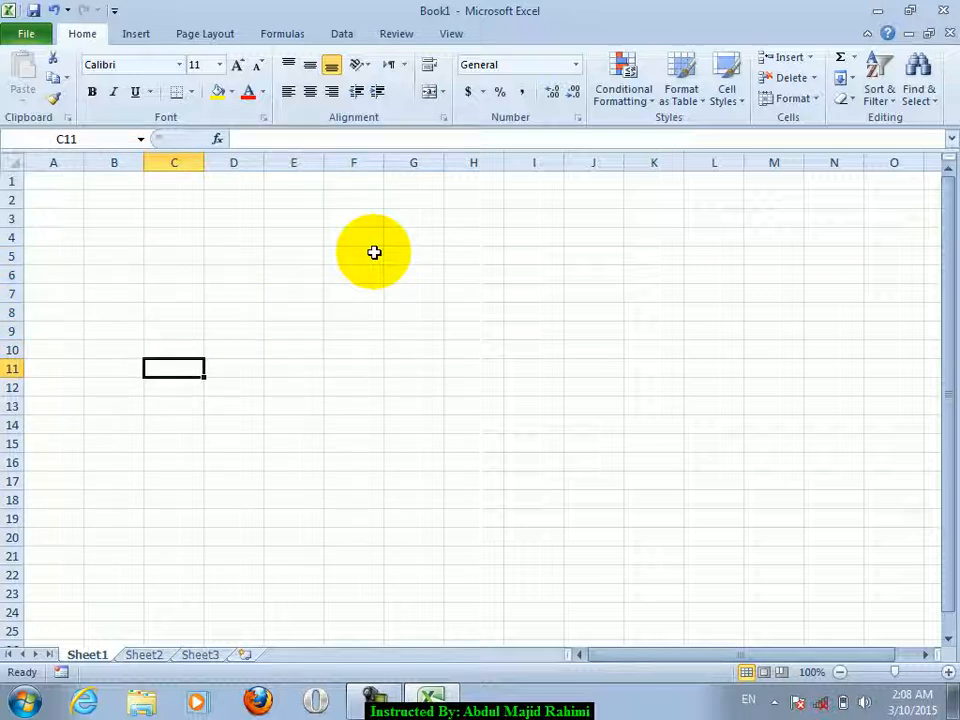
# - Fill every cell of B1:L32 with the word omer using Ctrl+Enter
pyautogui.click(165, 231)
pyautogui.moveTo(114, 181); pyautogui.dragTo(695, 705)
pyautogui.write('omer')
pyautogui.hotkey('ctrl', 'Return')
pyautogui.click(534, 537)
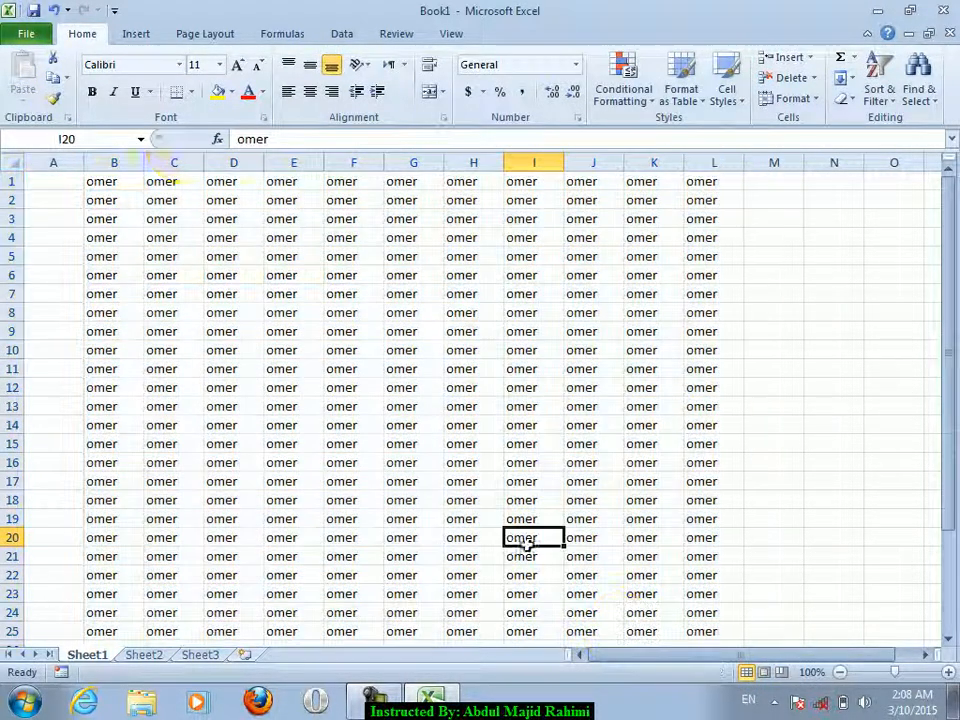
# - Save the workbook as a Web Page named jan on the Desktop, keeping the format
pyautogui.click(26, 33)
pyautogui.click(48, 88)
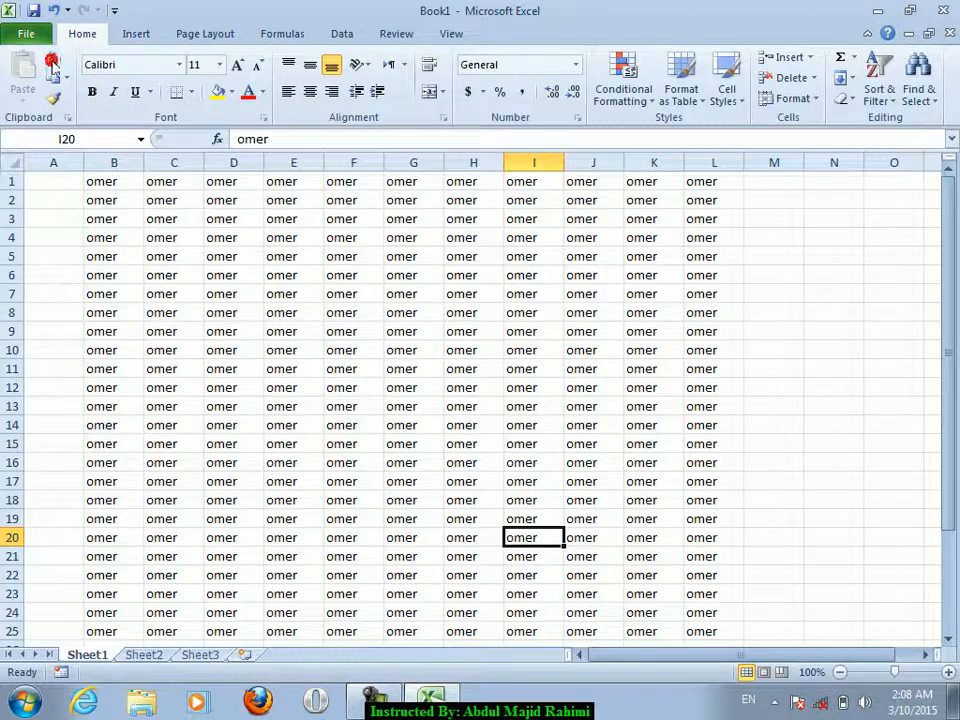
pyautogui.click(231, 344)
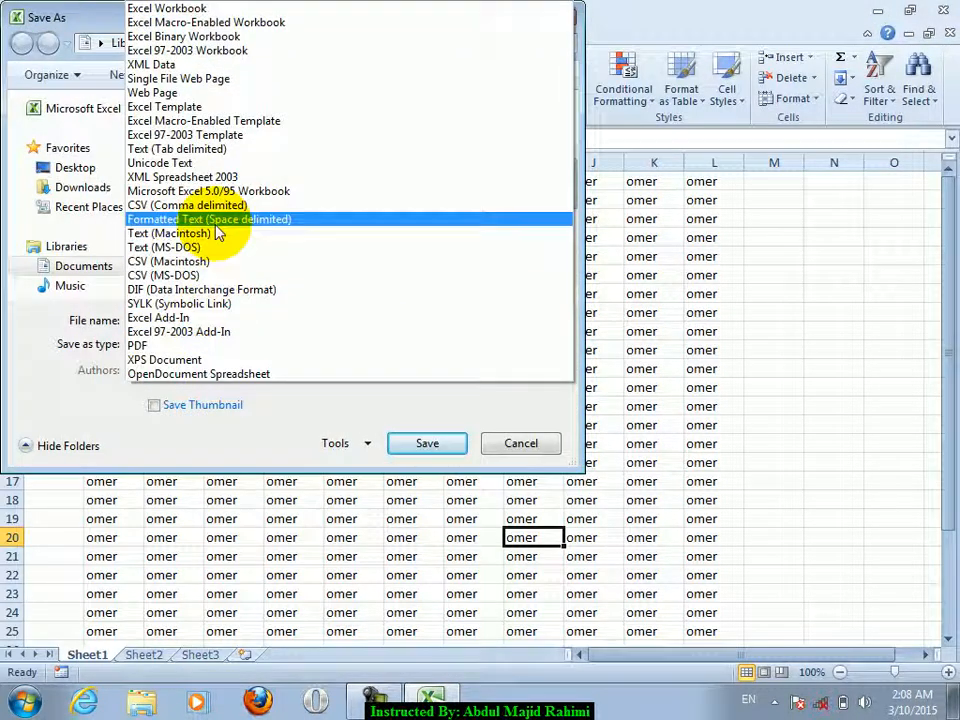
pyautogui.click(160, 92)
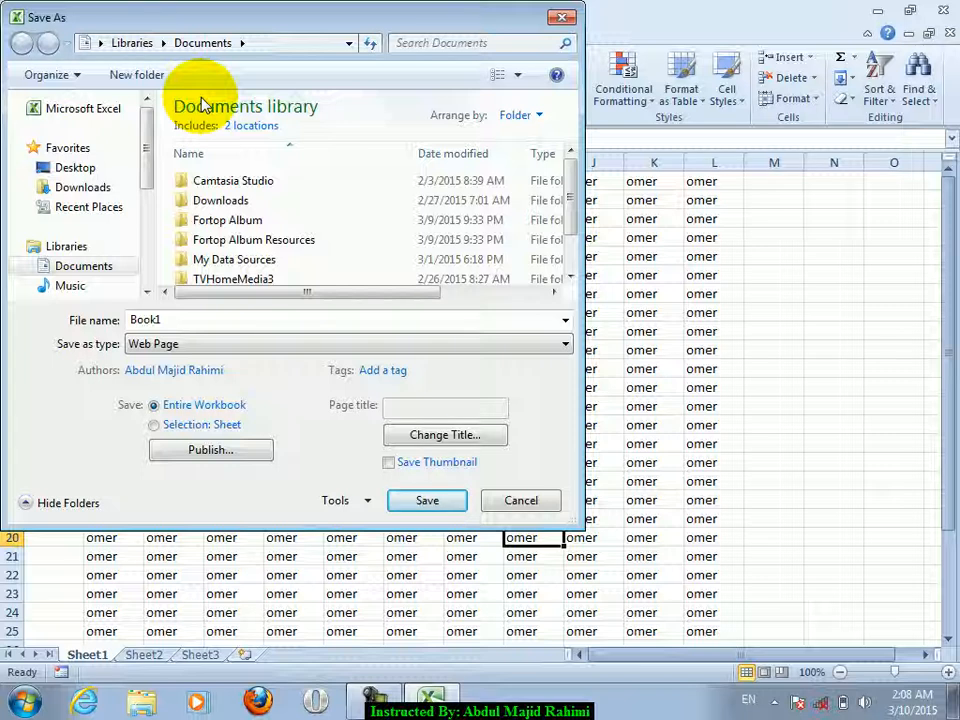
pyautogui.doubleClick(352, 319)
pyautogui.click(420, 500)
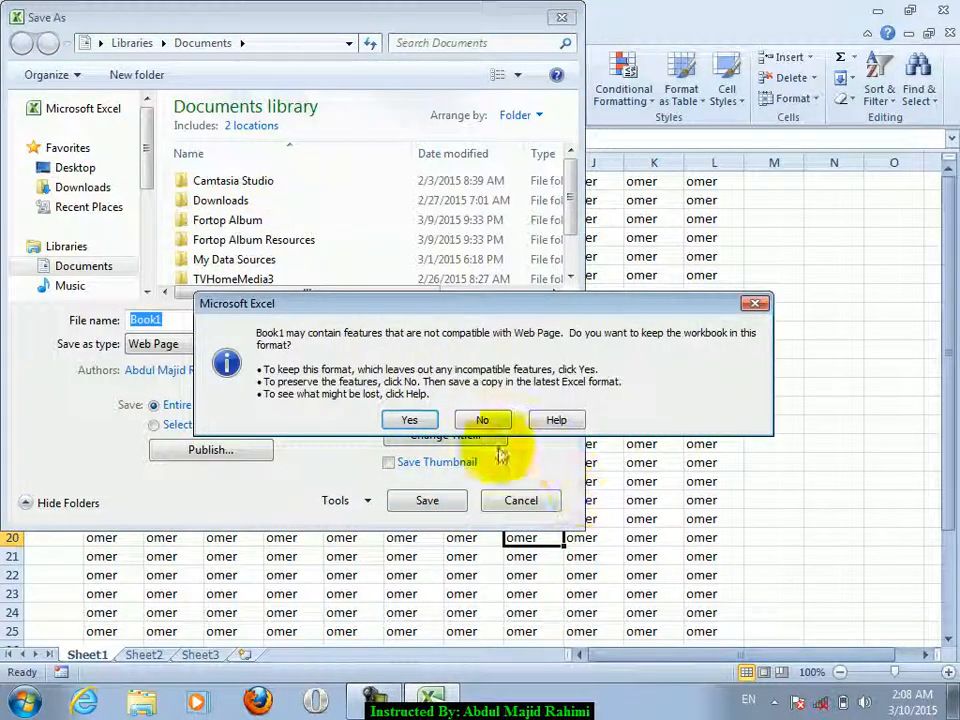
pyautogui.click(482, 420)
pyautogui.click(125, 166)
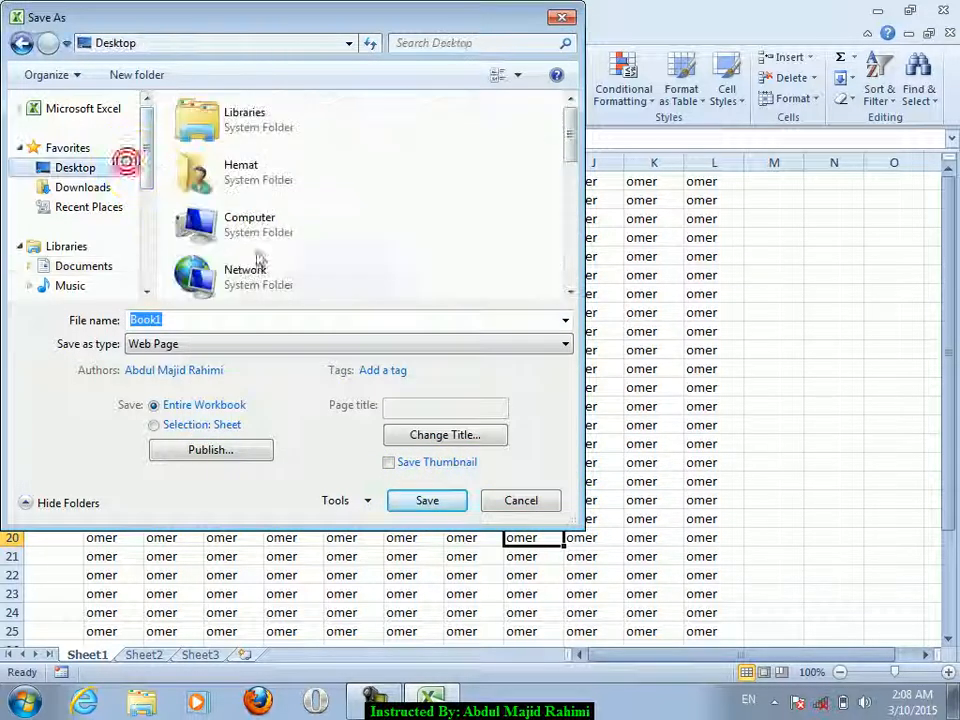
pyautogui.press('BackSpace')
pyautogui.click(259, 318)
pyautogui.write('jan')
pyautogui.press('Return')
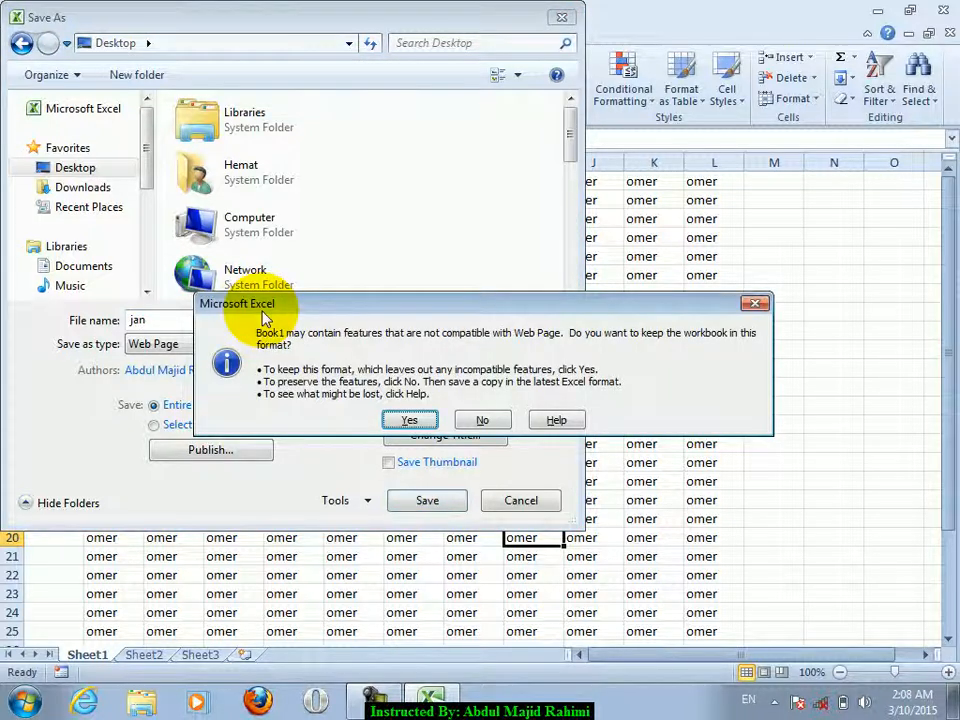
pyautogui.click(413, 422)
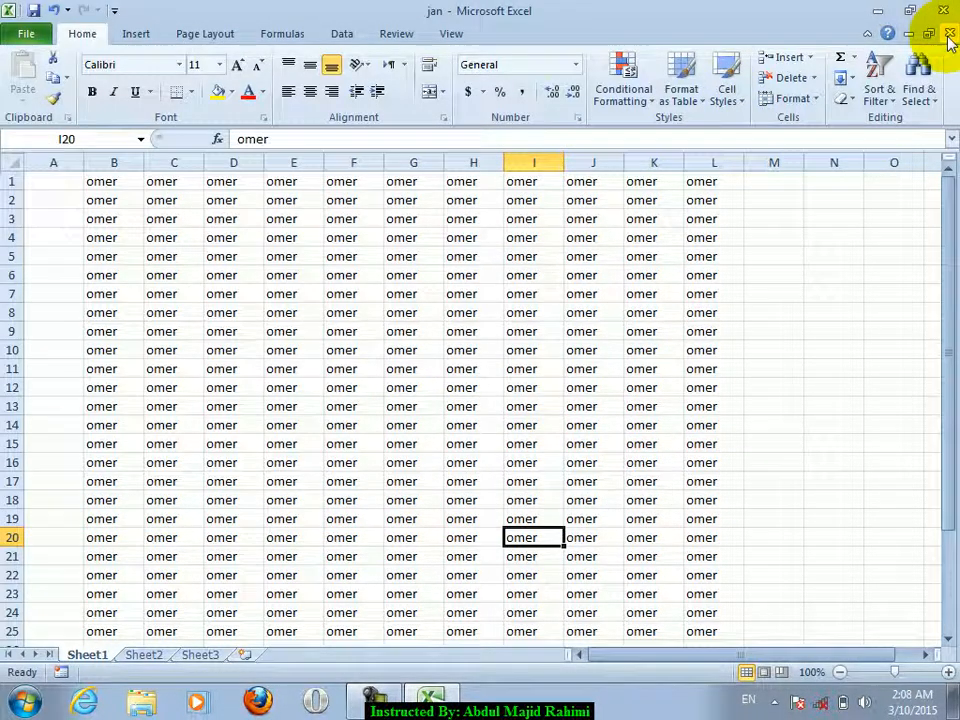
# - Close jan and browse the opening options for Book1, Copy (1)Book1 and jan
pyautogui.click(949, 32)
pyautogui.click(26, 33)
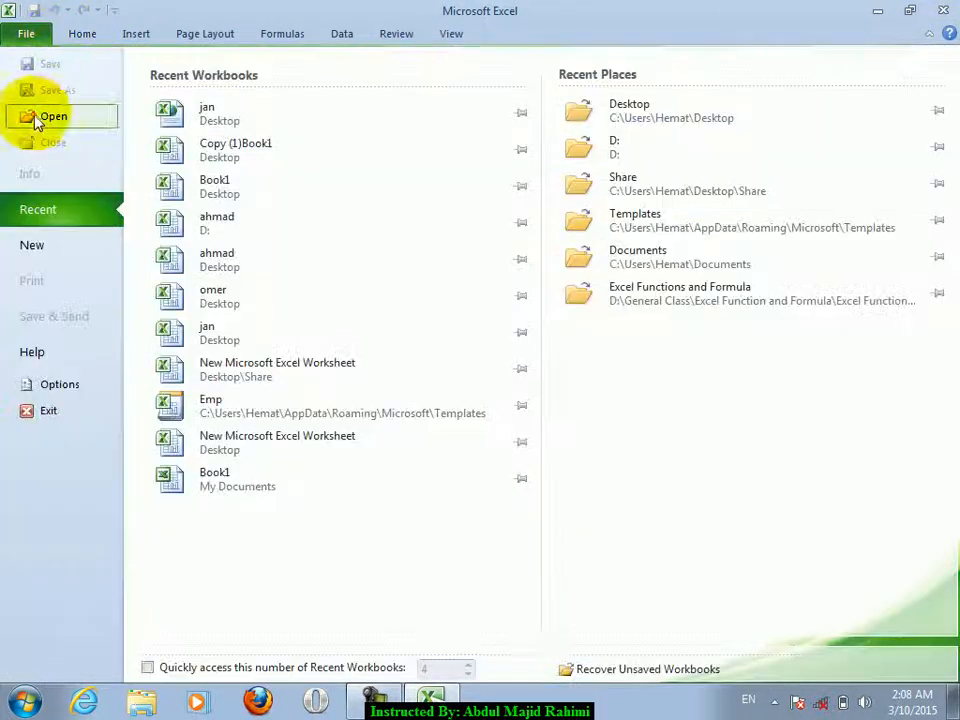
pyautogui.click(40, 117)
pyautogui.scroll(-3, 525, 236)
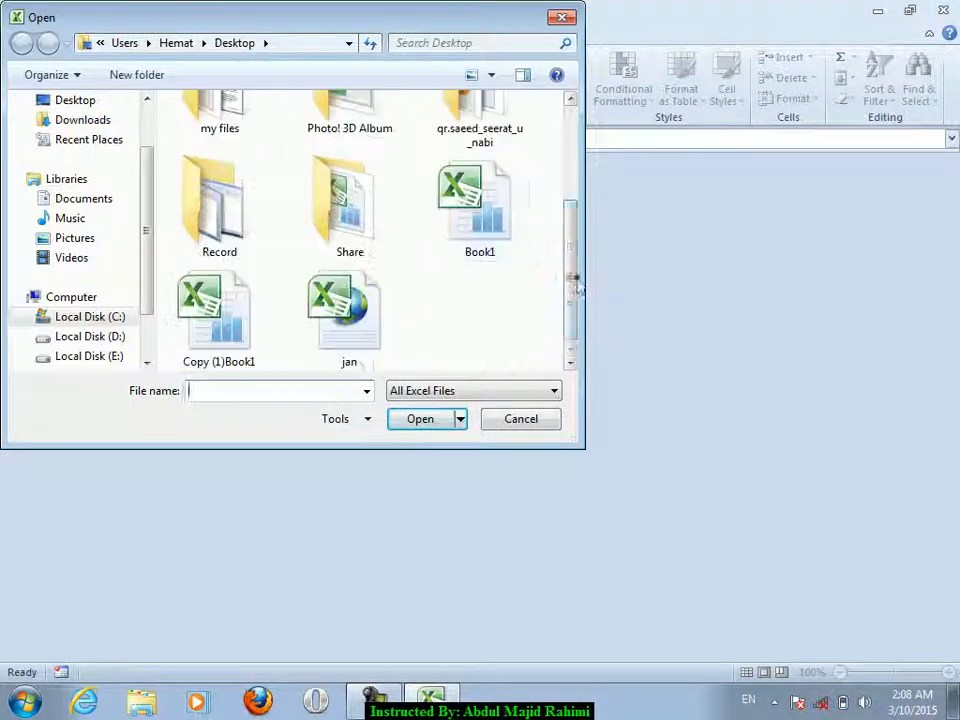
pyautogui.click(512, 244)
pyautogui.click(460, 419)
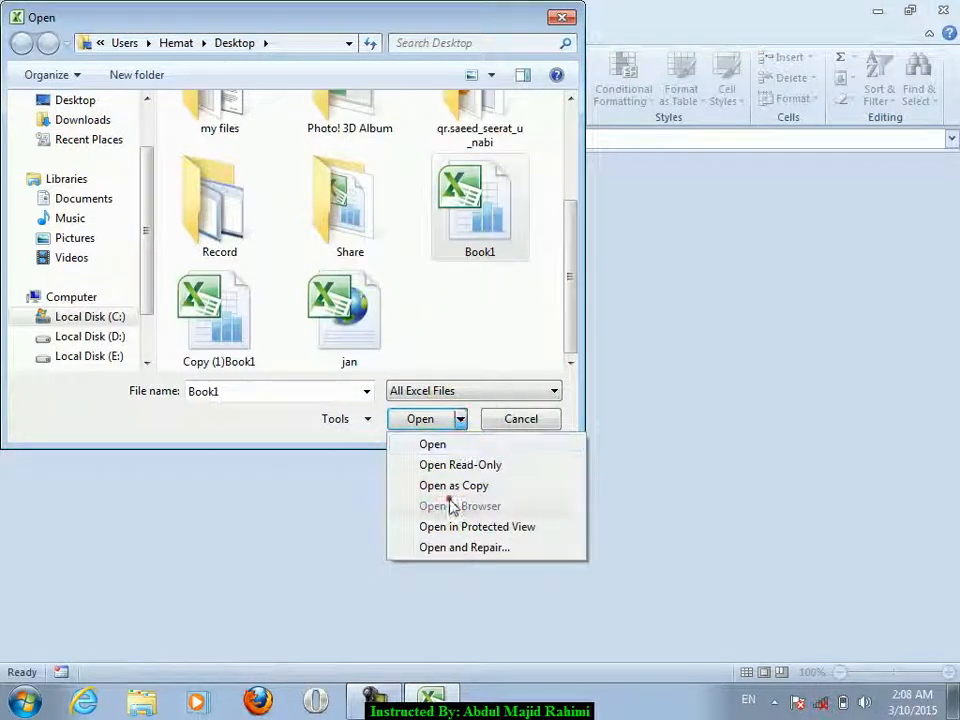
pyautogui.click(210, 321)
pyautogui.click(460, 419)
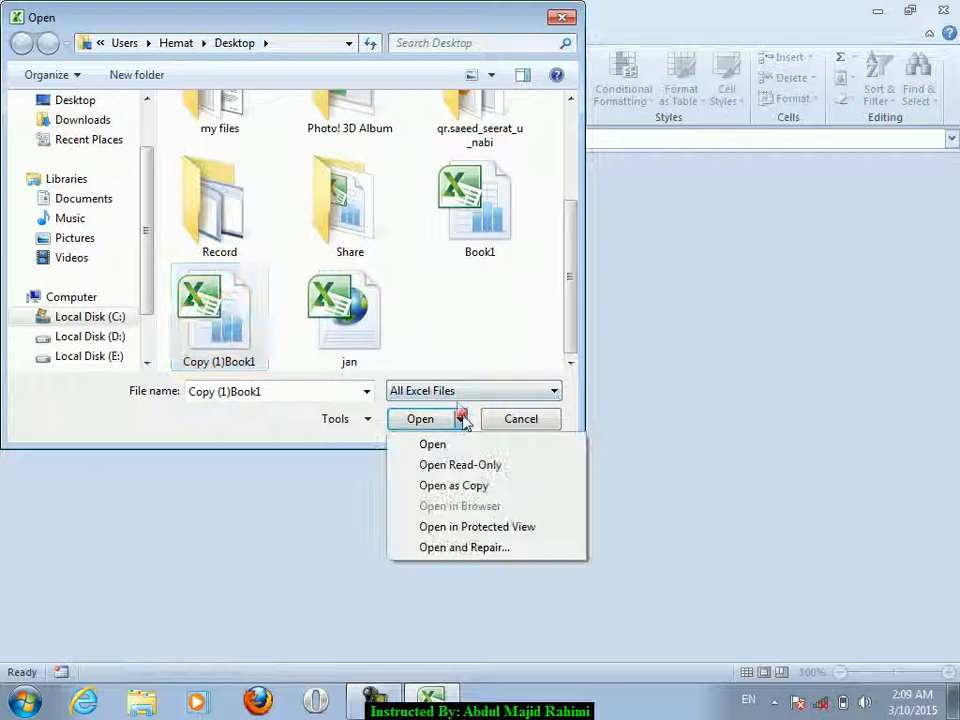
pyautogui.click(362, 325)
pyautogui.click(460, 419)
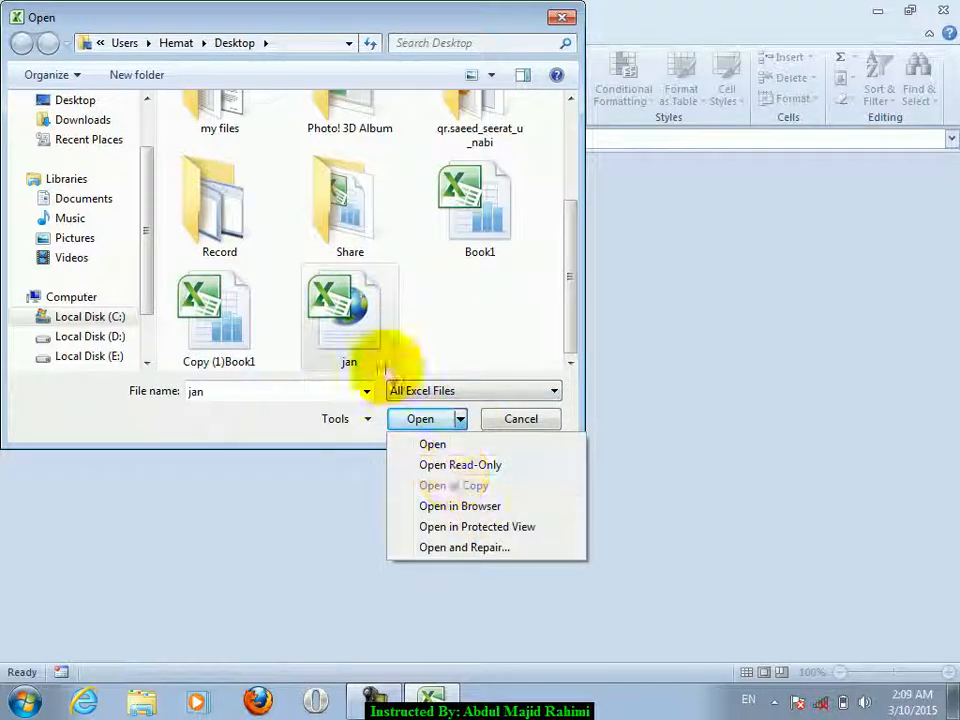
pyautogui.click(368, 352)
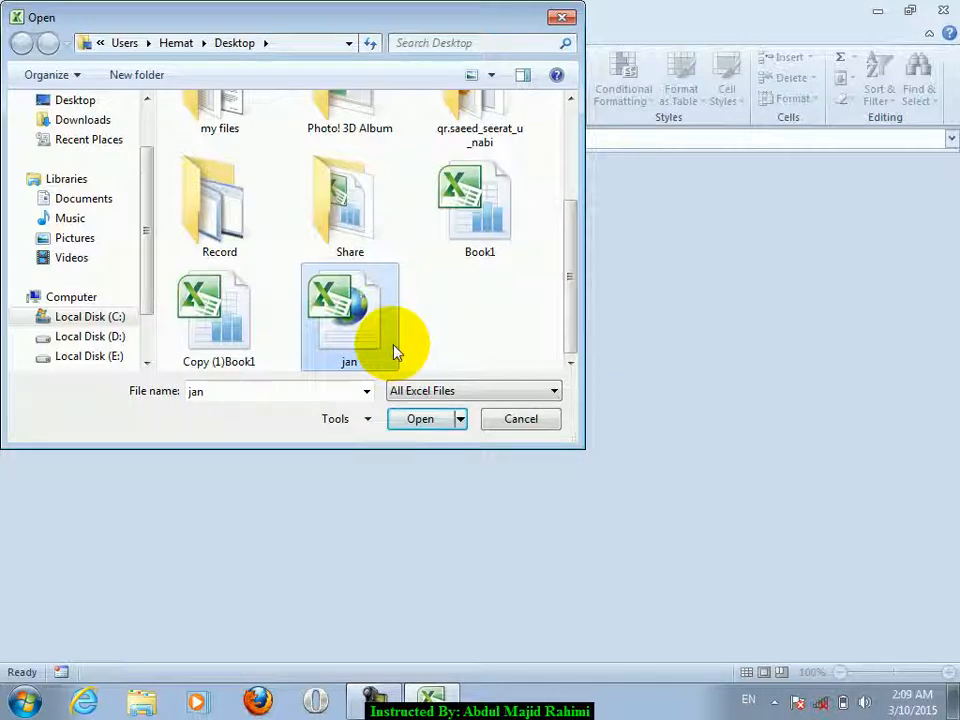
# - Open jan with Open in Browser, accepting the security notices
pyautogui.click(444, 236)
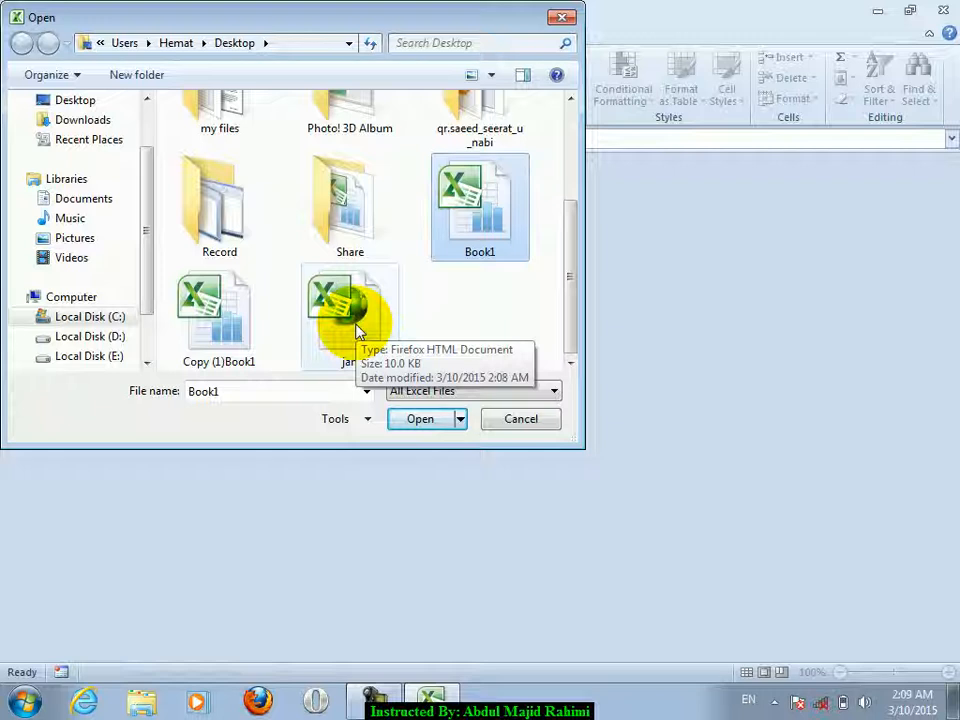
pyautogui.click(358, 332)
pyautogui.click(460, 419)
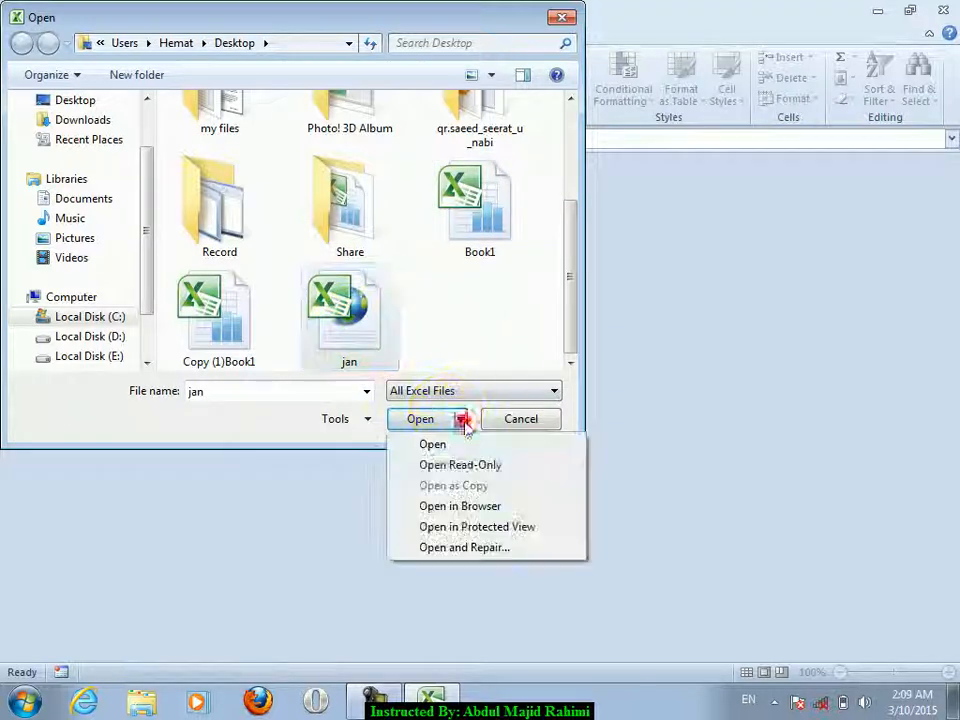
pyautogui.click(459, 506)
pyautogui.click(542, 420)
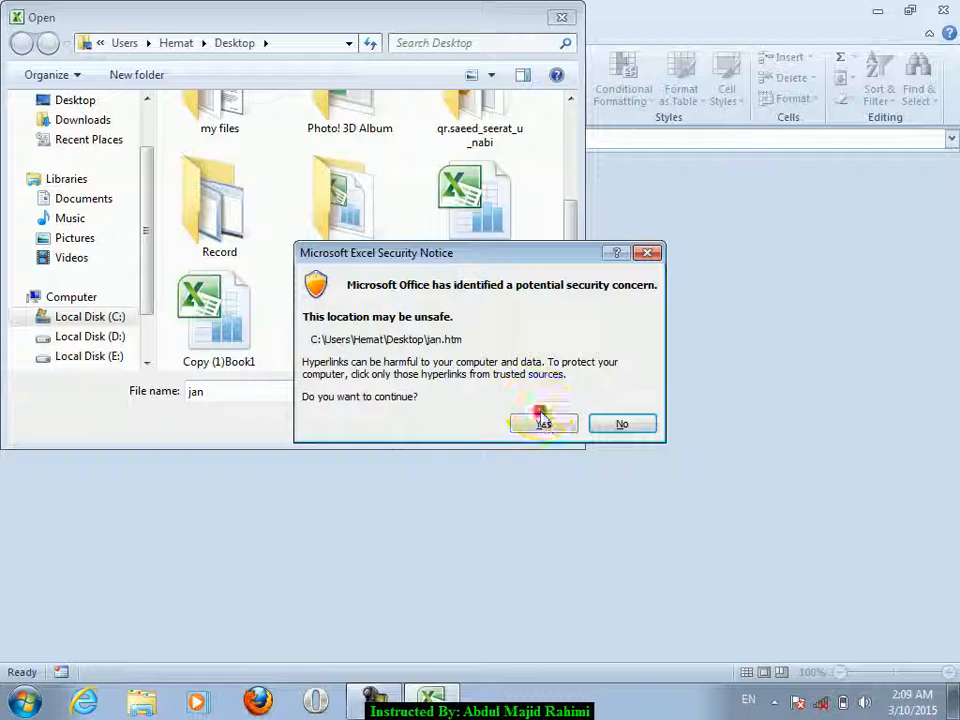
pyautogui.click(535, 424)
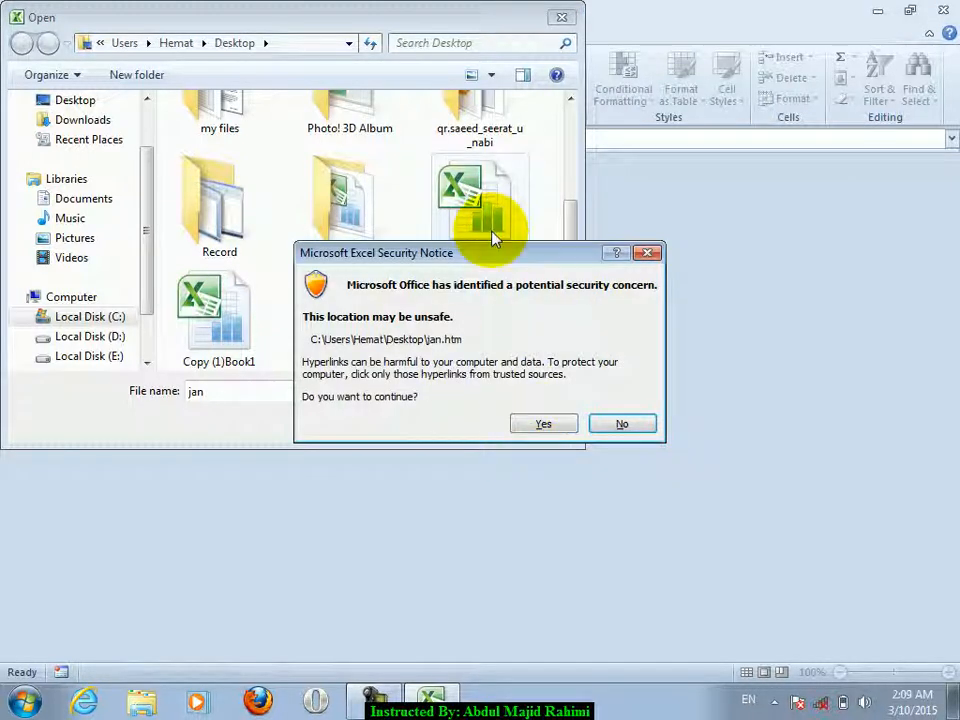
pyautogui.click(543, 426)
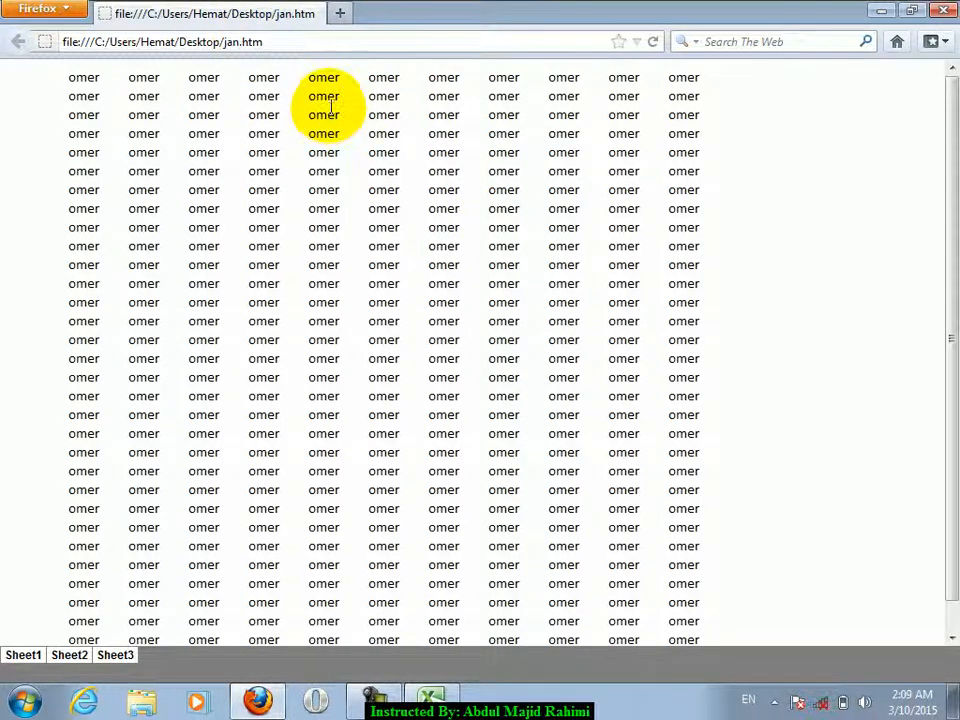
# - Select the jan page's table text, scroll through it, and close Firefox
pyautogui.moveTo(69, 73); pyautogui.dragTo(531, 540)
pyautogui.click(533, 538)
pyautogui.moveTo(951, 338); pyautogui.dragTo(956, 268)
pyautogui.click(945, 10)
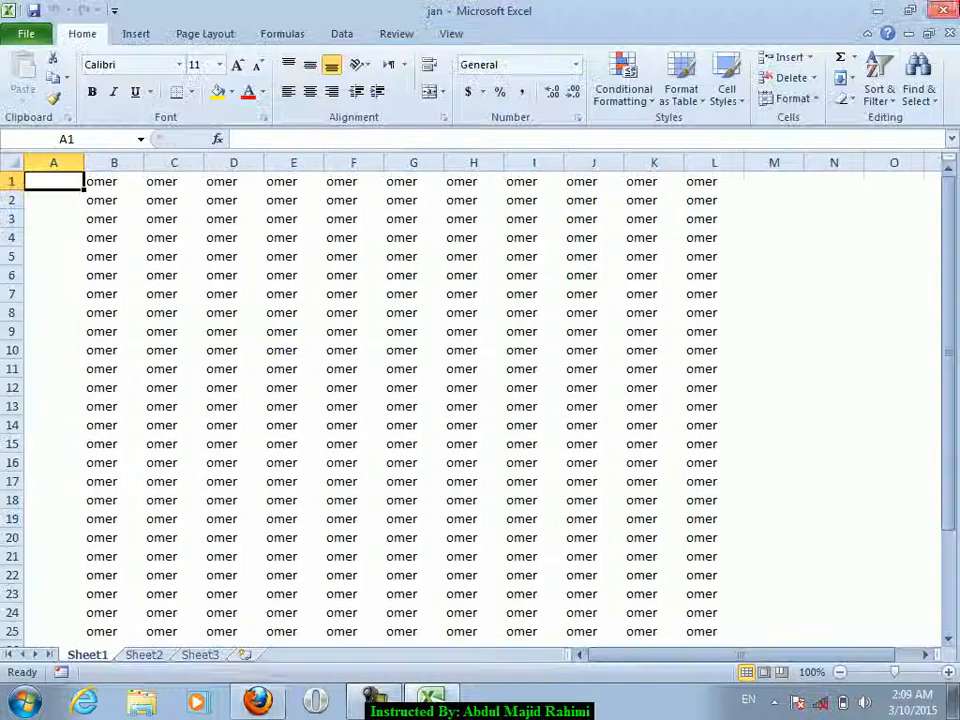
# - Bring up the Open dialog, cancel it, and close the jan workbook
pyautogui.click(283, 350)
pyautogui.click(30, 38)
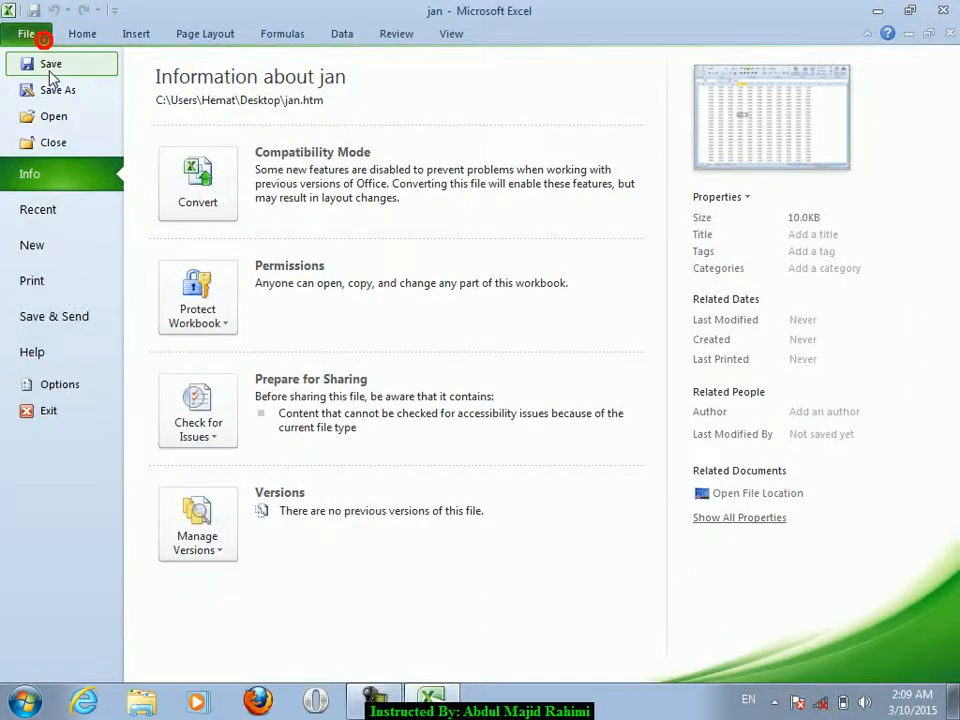
pyautogui.click(54, 120)
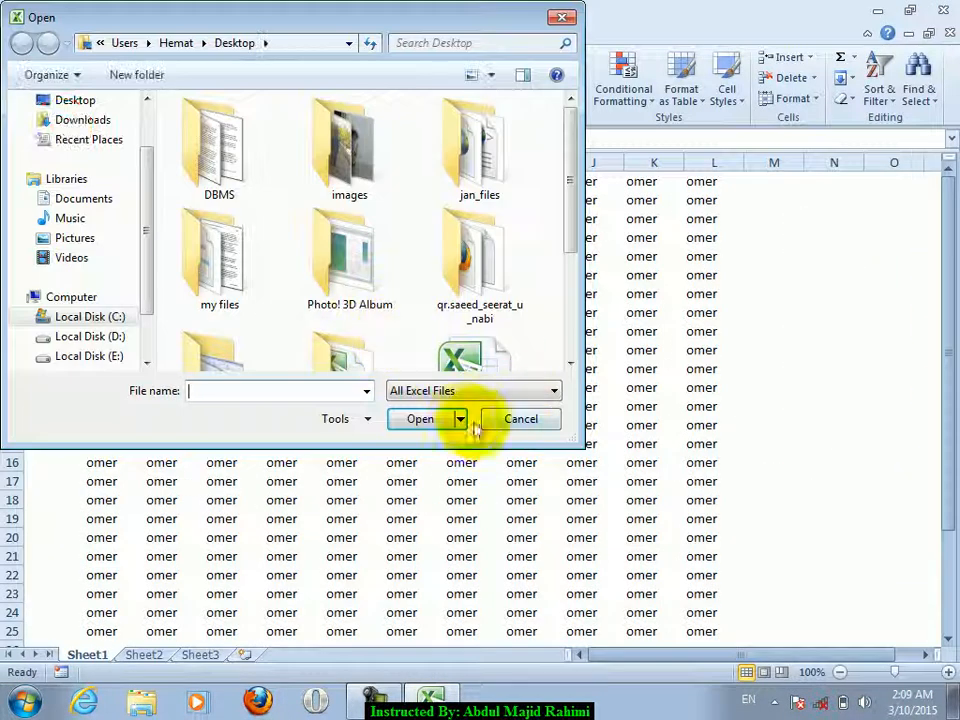
pyautogui.click(462, 420)
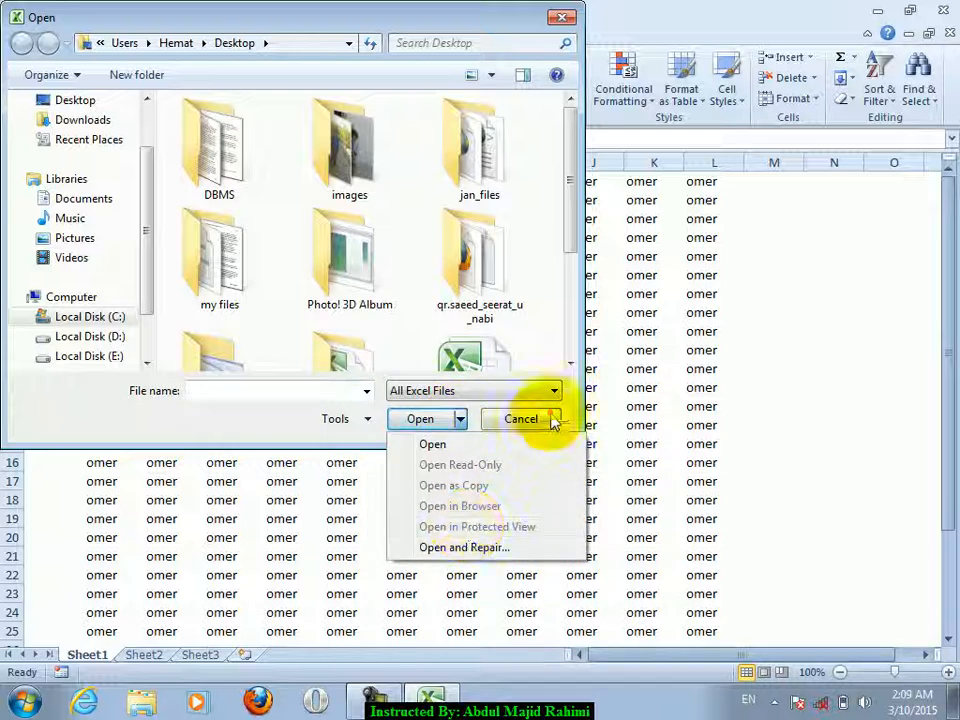
pyautogui.click(544, 425)
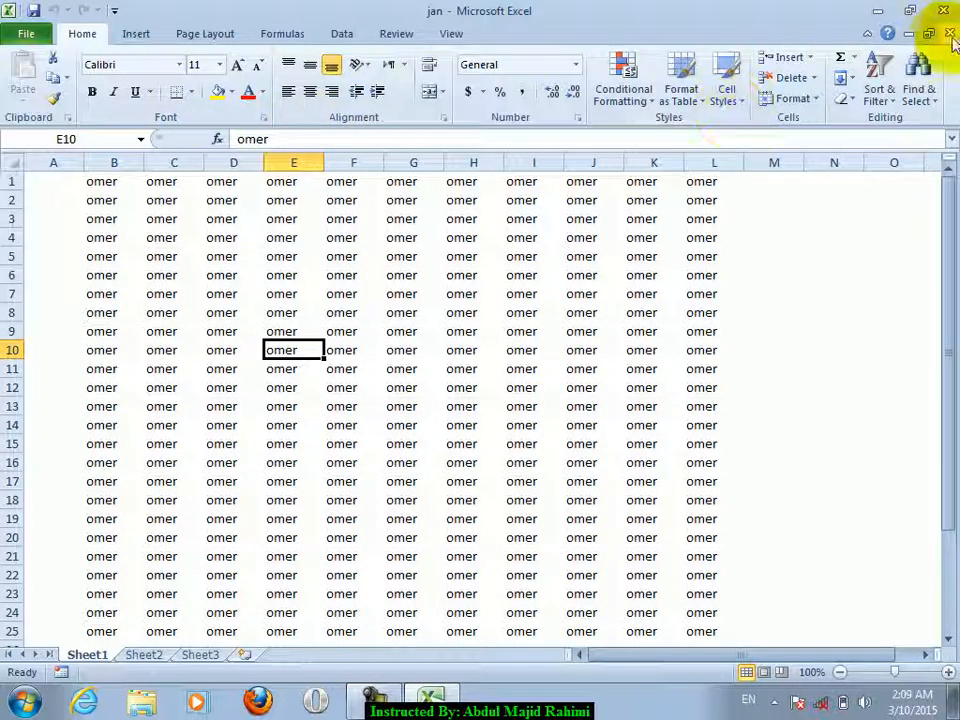
pyautogui.click(949, 34)
# - Open Book1 from the Desktop in Protected View
pyautogui.hotkey('ctrl', 'o')
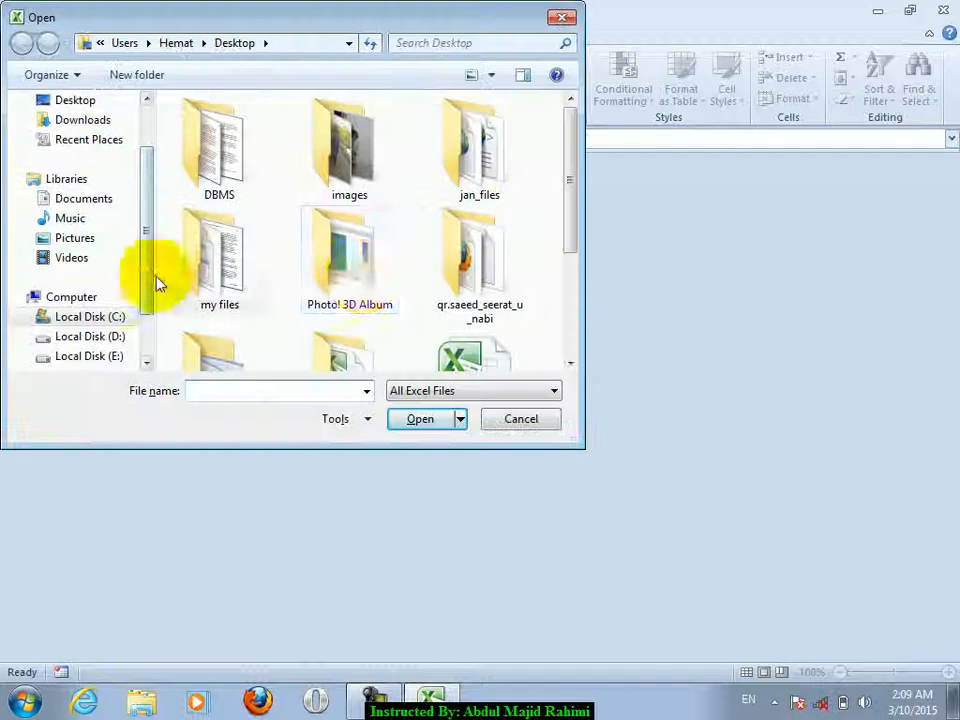
pyautogui.click(563, 270)
pyautogui.click(510, 248)
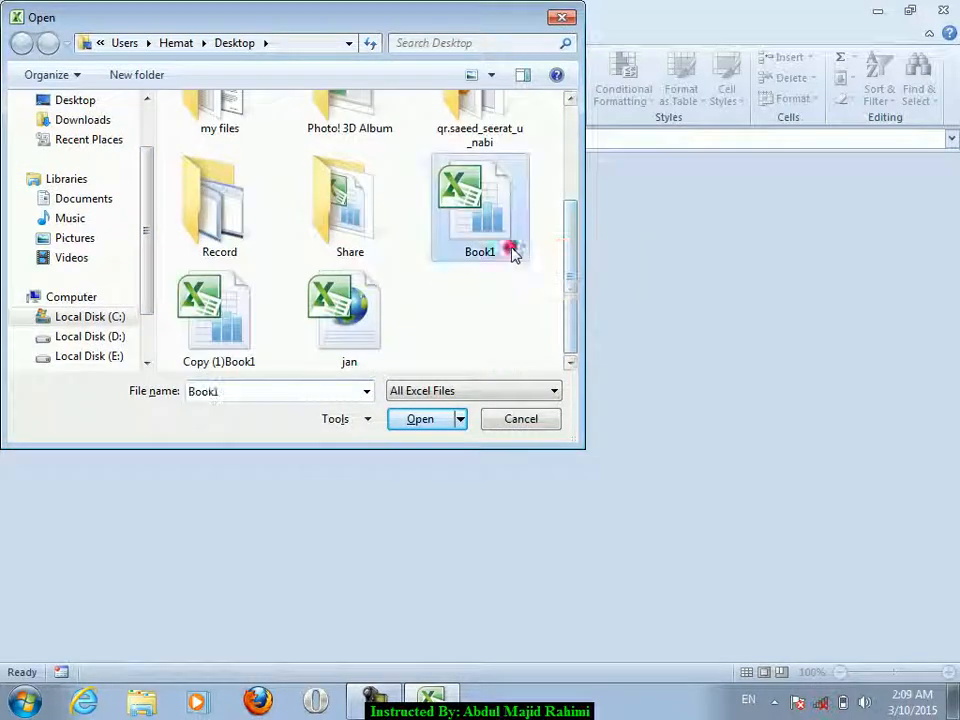
pyautogui.click(460, 419)
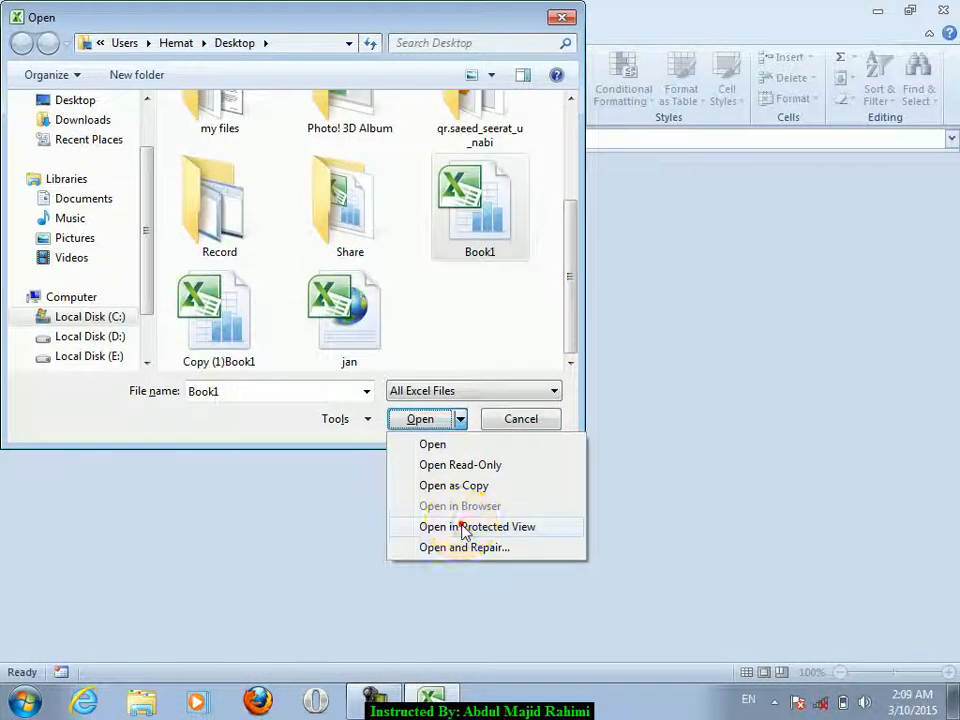
pyautogui.click(466, 527)
# - Select cells in Protected View and check the disabled Home formatting commands
pyautogui.moveTo(293, 224); pyautogui.dragTo(622, 487)
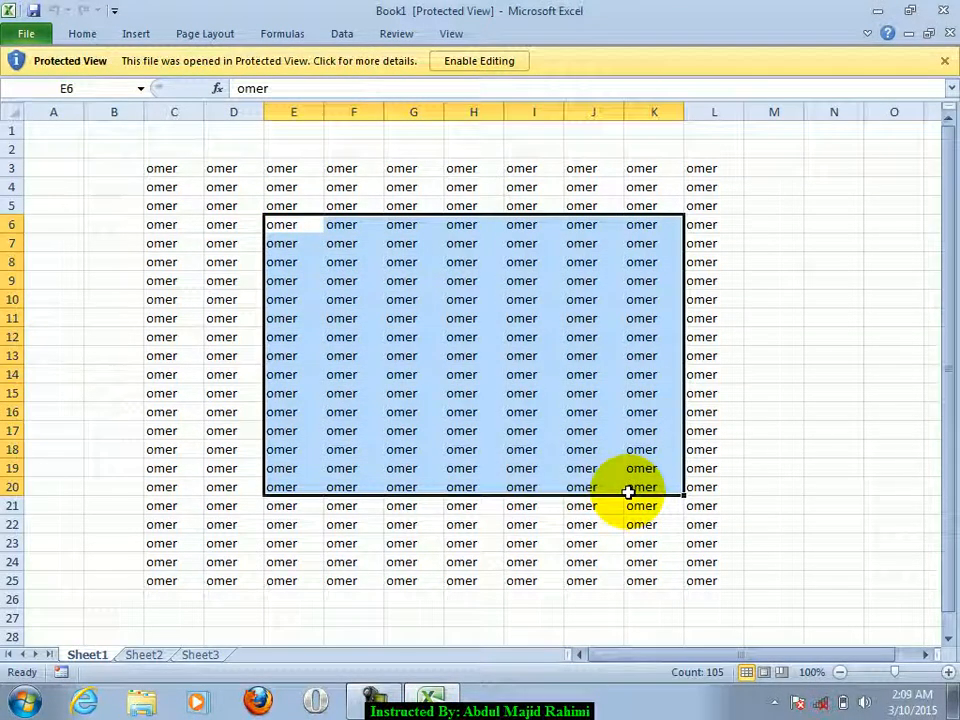
pyautogui.moveTo(627, 491); pyautogui.dragTo(627, 491)
pyautogui.click(413, 318)
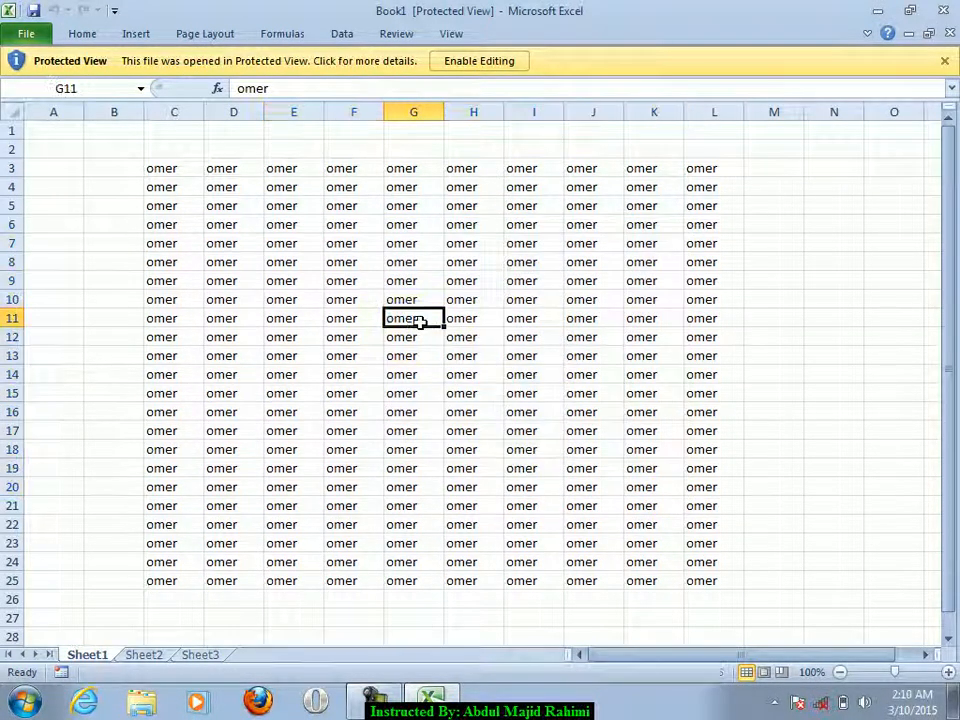
pyautogui.click(94, 35)
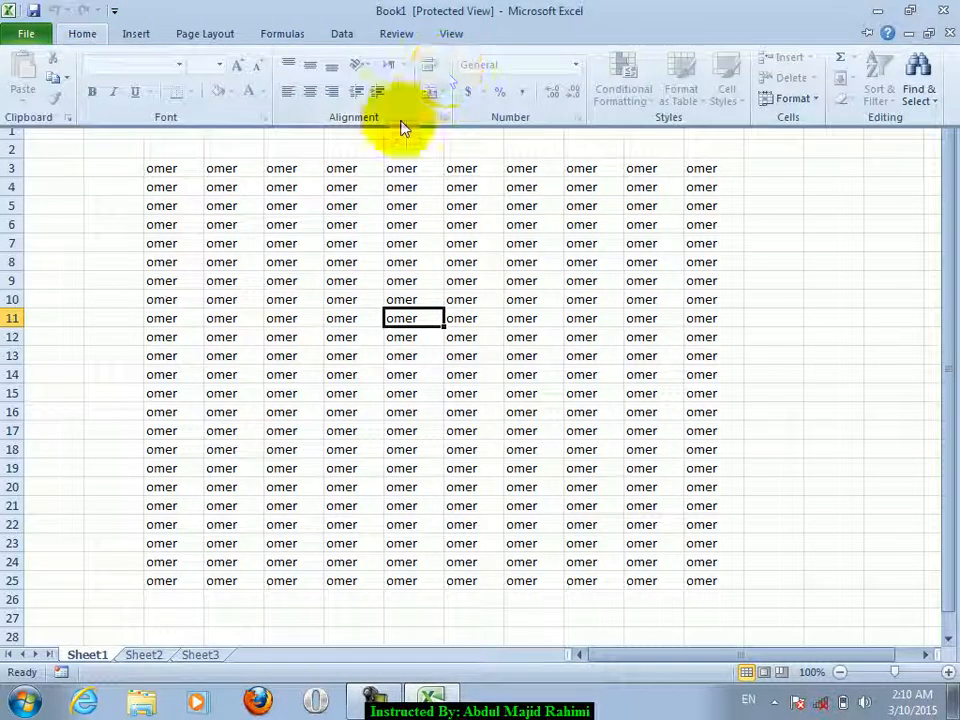
pyautogui.click(313, 295)
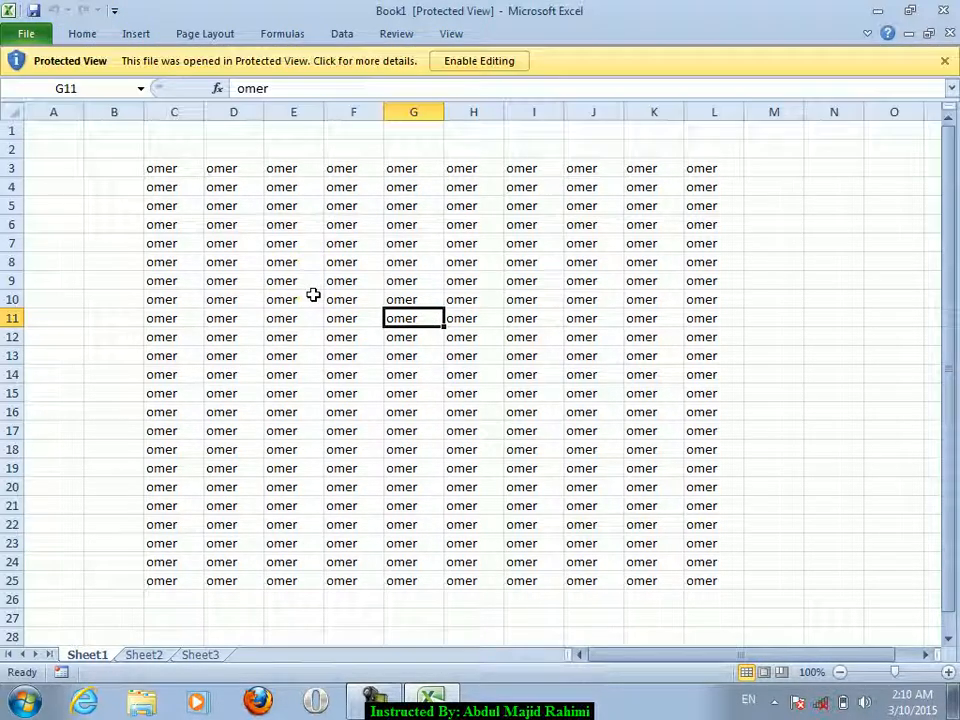
# - Enable editing, fill F5:K13 with a test entry, then undo it
pyautogui.click(489, 64)
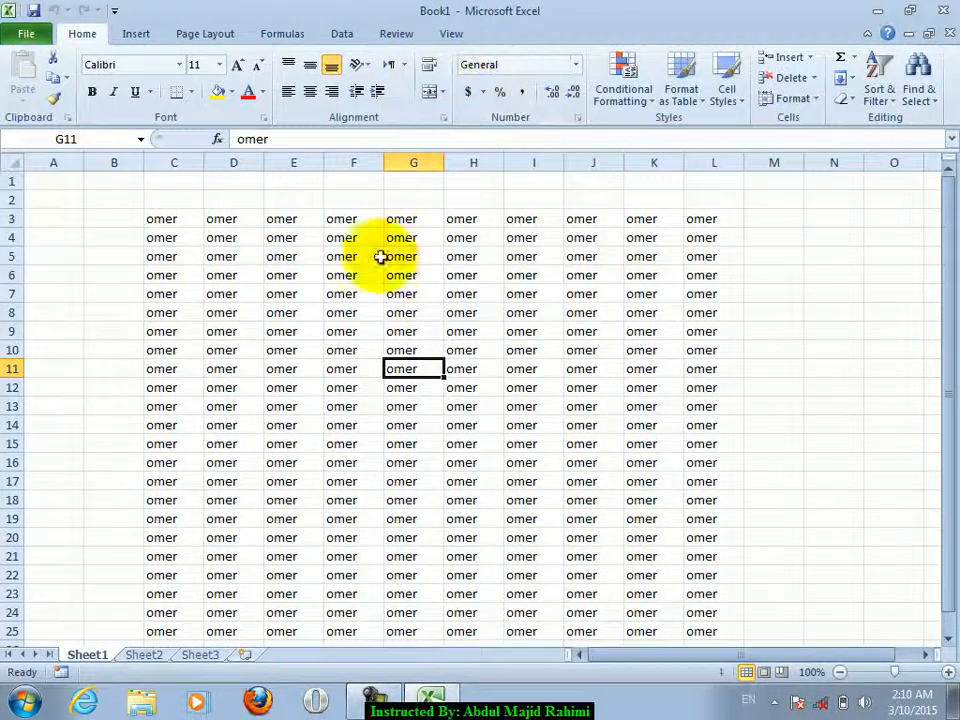
pyautogui.moveTo(373, 259); pyautogui.dragTo(643, 409)
pyautogui.write('xzfasdfdsasd')
pyautogui.hotkey('ctrl', 'Return')
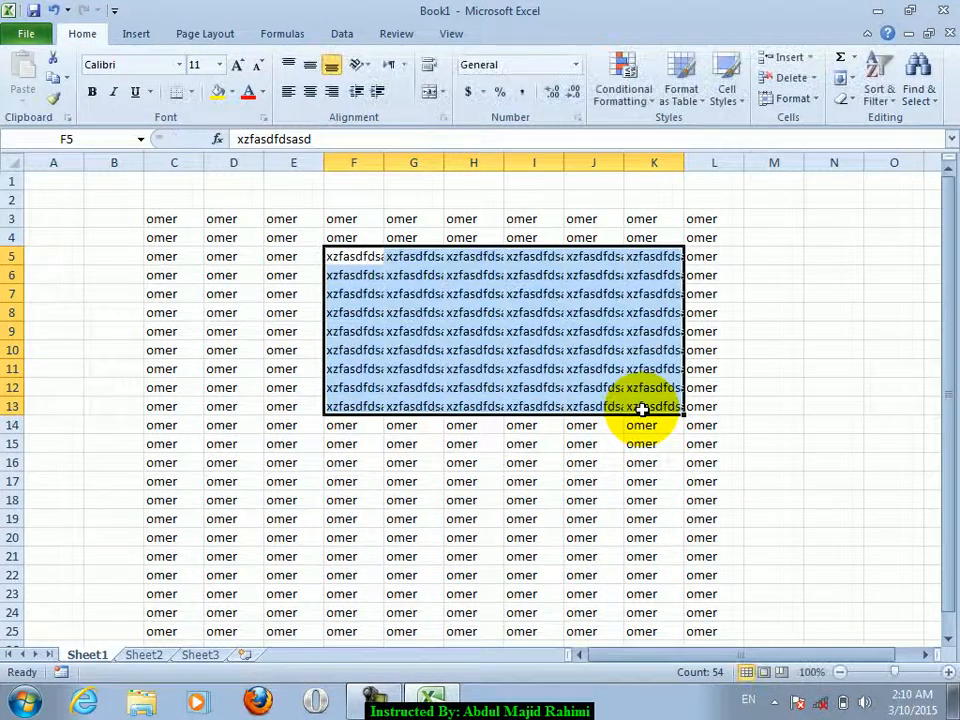
pyautogui.hotkey('ctrl', 'z')
# - Open the File > Open dialog and dismiss it without opening anything
pyautogui.click(275, 299)
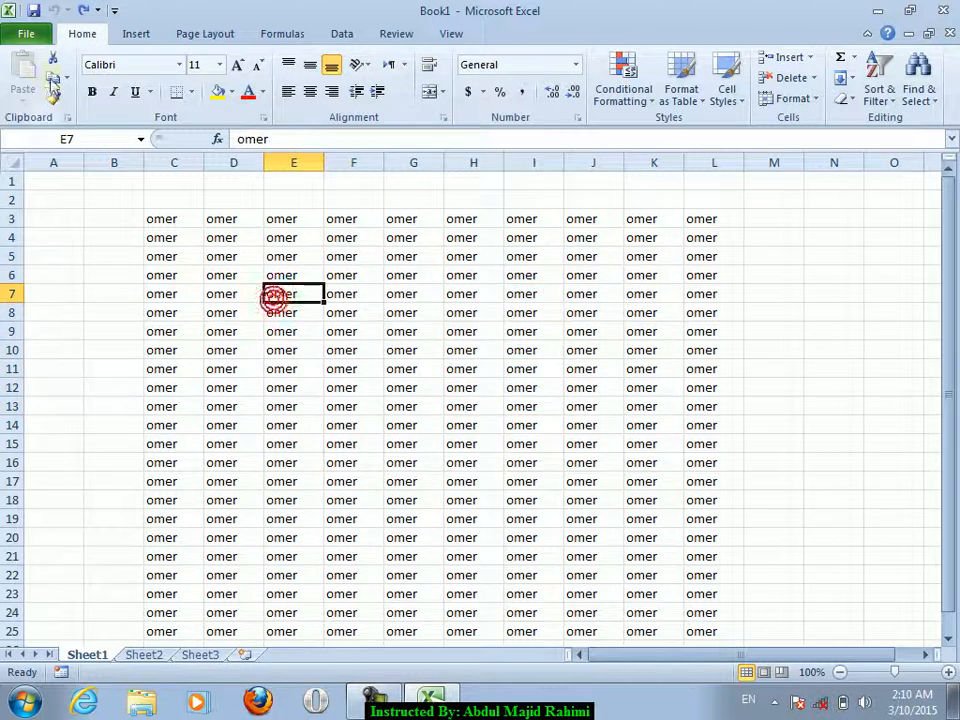
pyautogui.click(33, 40)
pyautogui.click(40, 116)
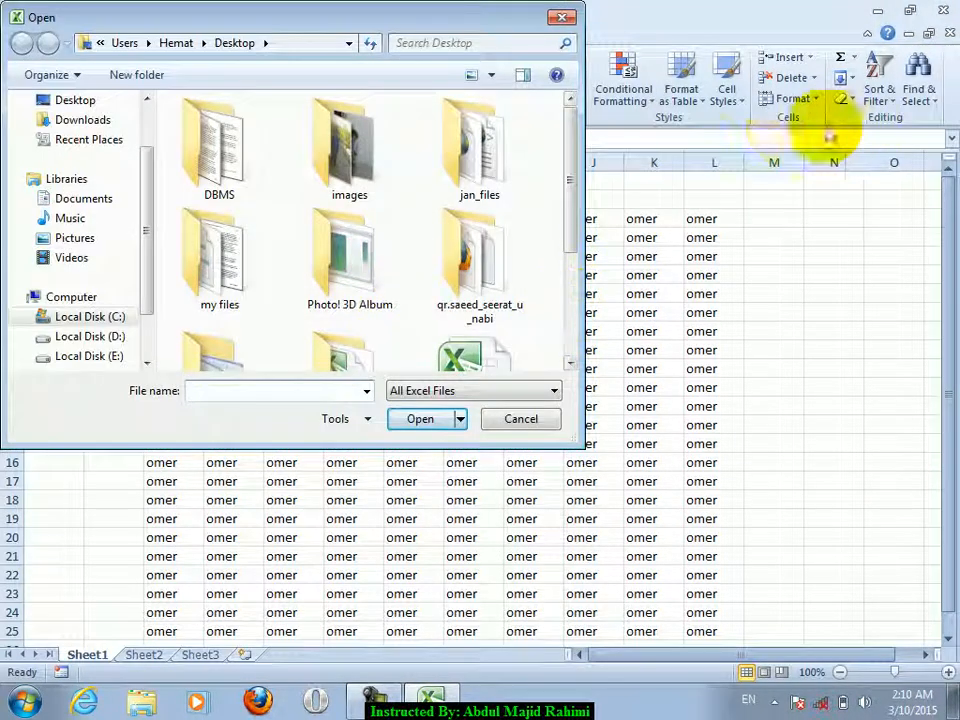
pyautogui.click(562, 17)
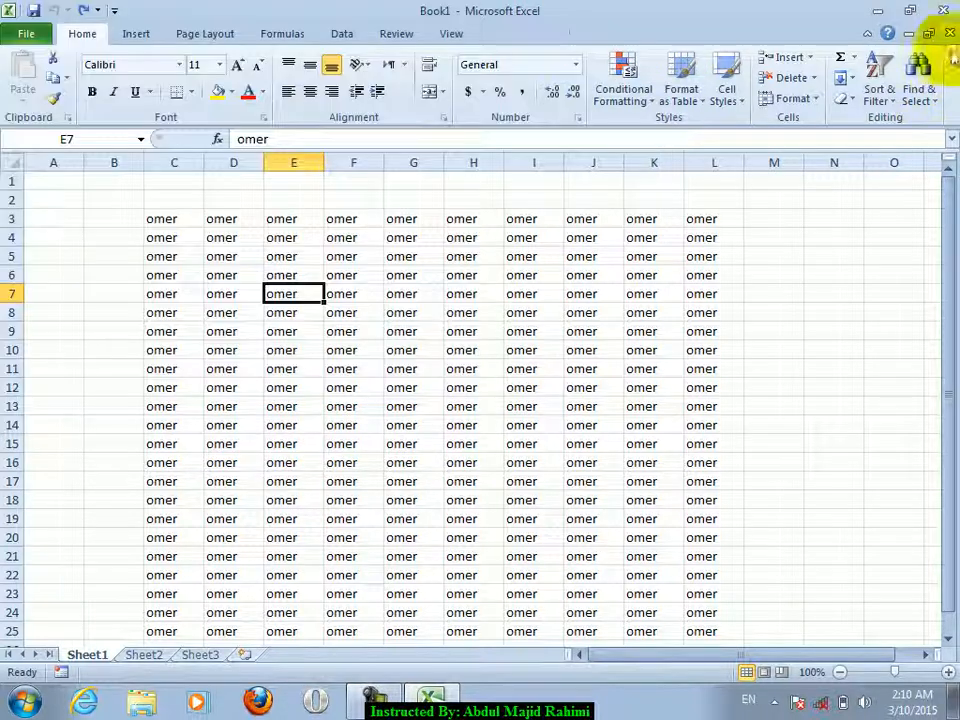
# - Close Book1 without saving and reopen it from the Desktop with Open and Repair
pyautogui.click(950, 33)
pyautogui.click(478, 372)
pyautogui.click(31, 43)
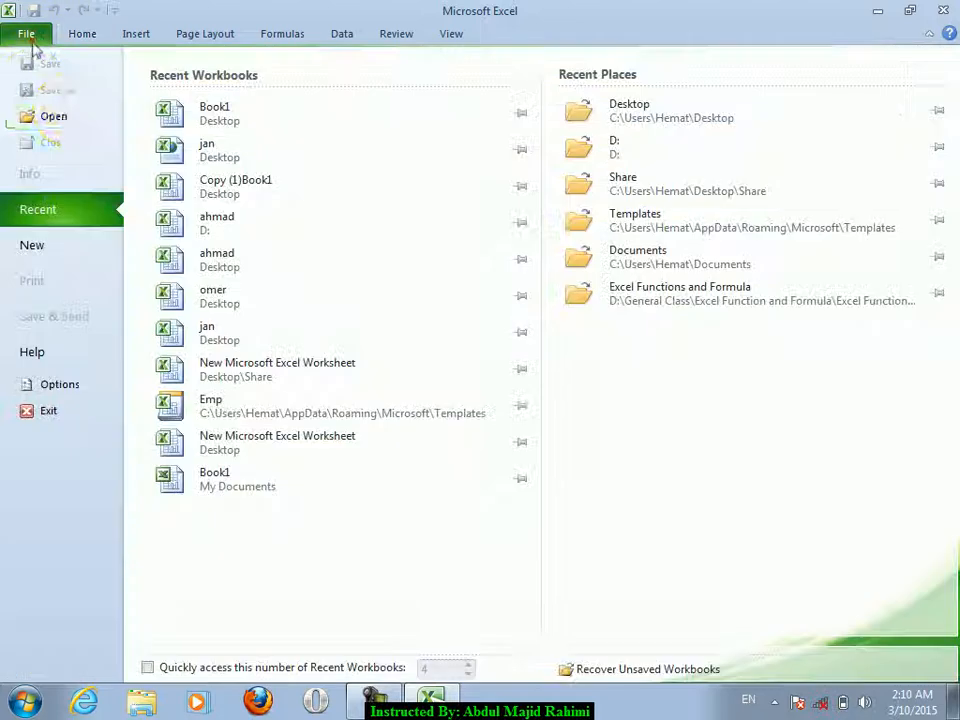
pyautogui.click(62, 115)
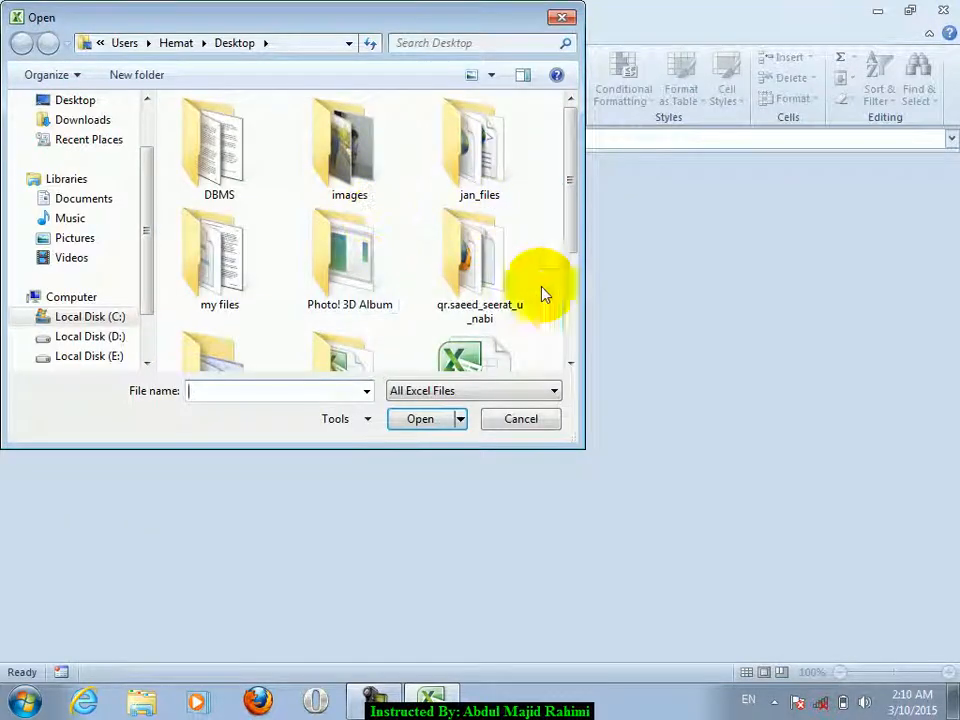
pyautogui.click(568, 302)
pyautogui.click(467, 234)
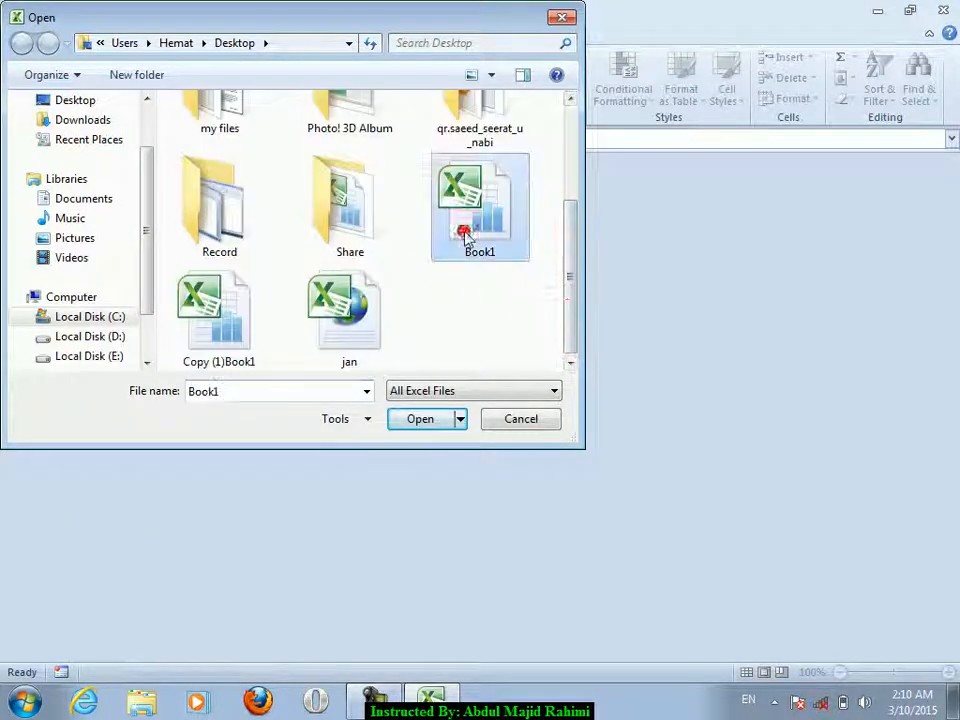
pyautogui.click(460, 420)
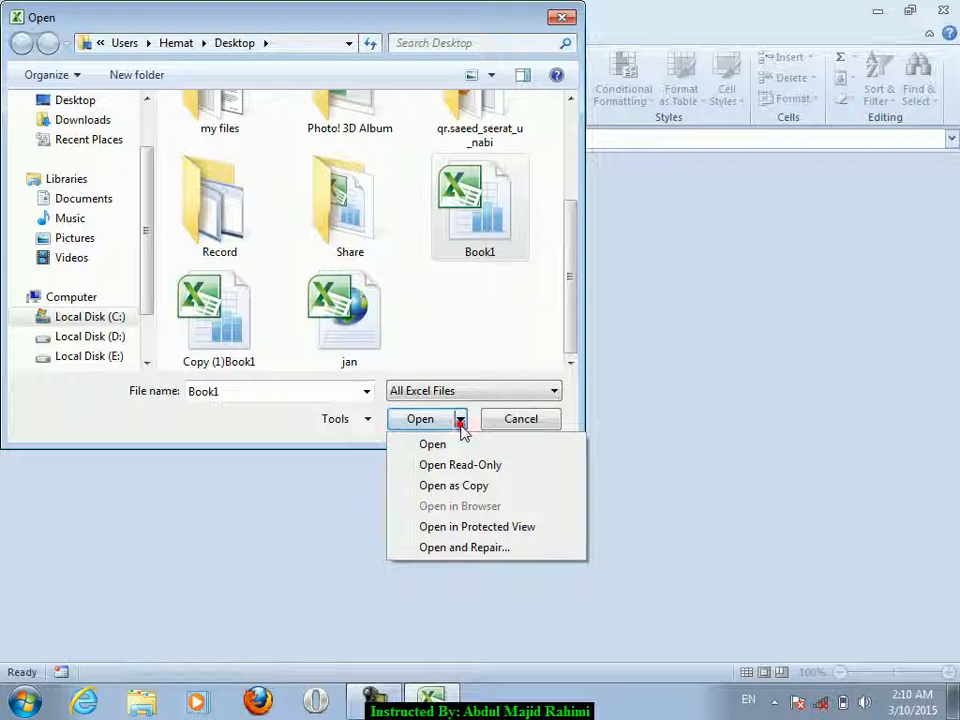
pyautogui.click(465, 548)
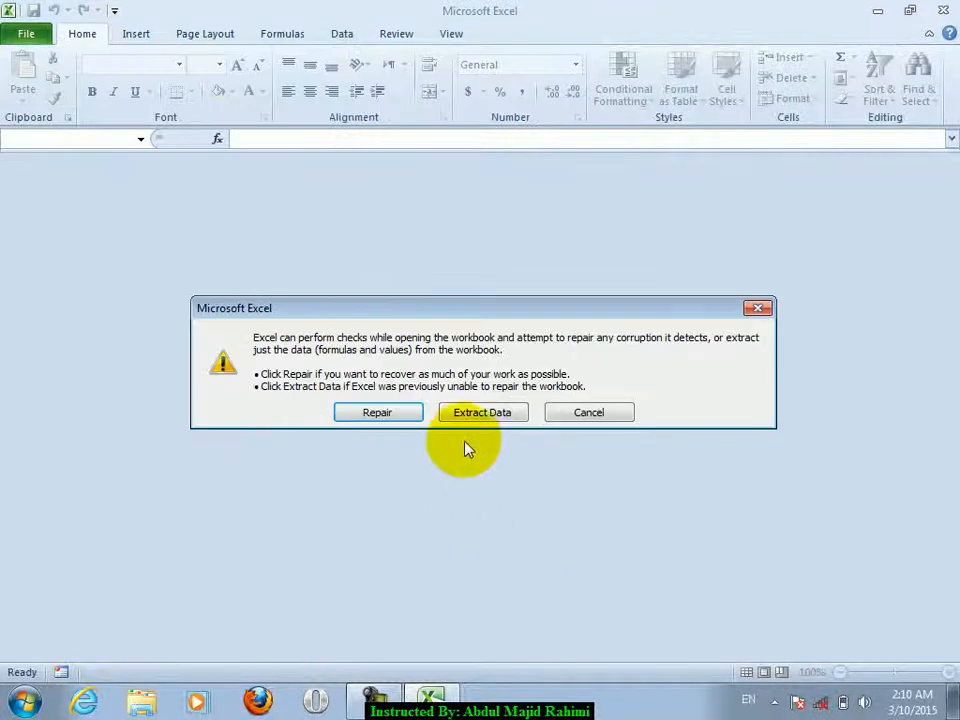
# - Repair the workbook, dismiss the repair report, and close the repaired Book1
pyautogui.click(407, 414)
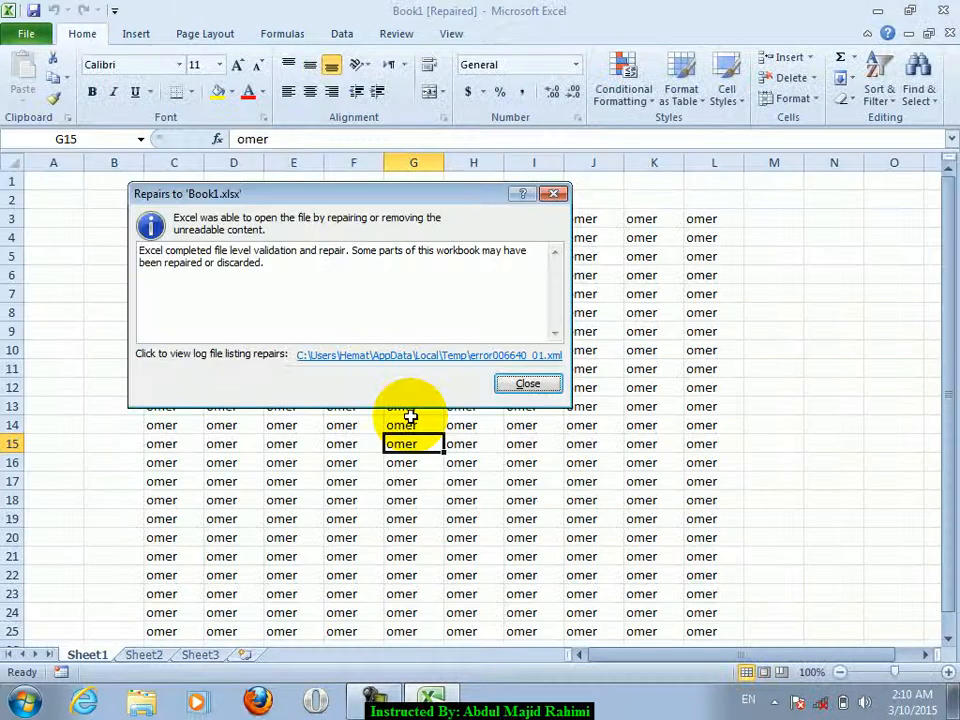
pyautogui.moveTo(364, 285); pyautogui.dragTo(119, 221)
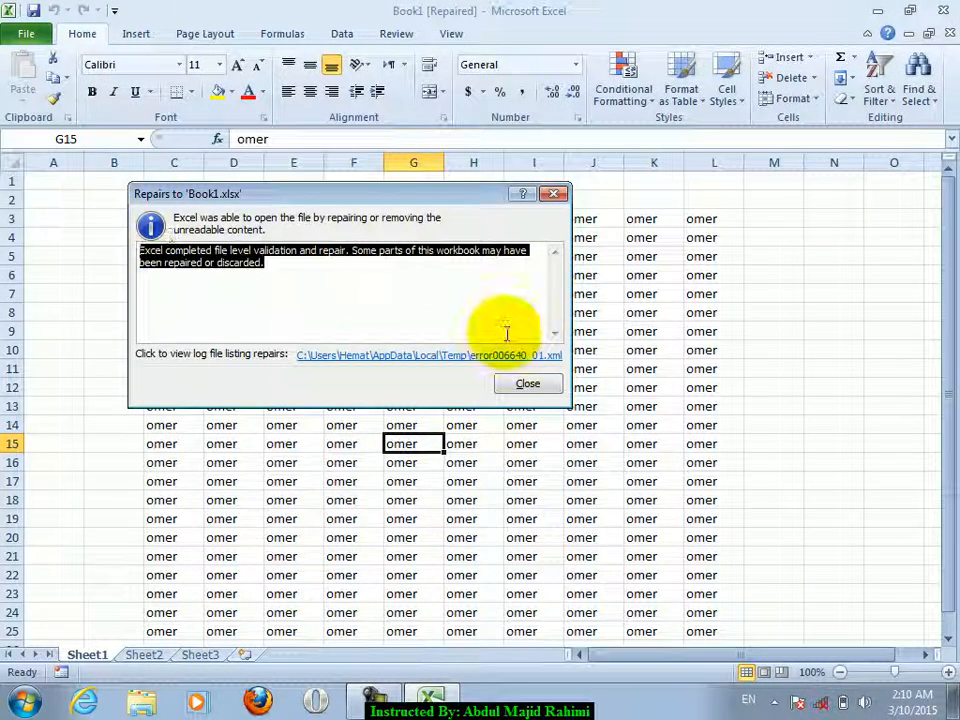
pyautogui.click(530, 385)
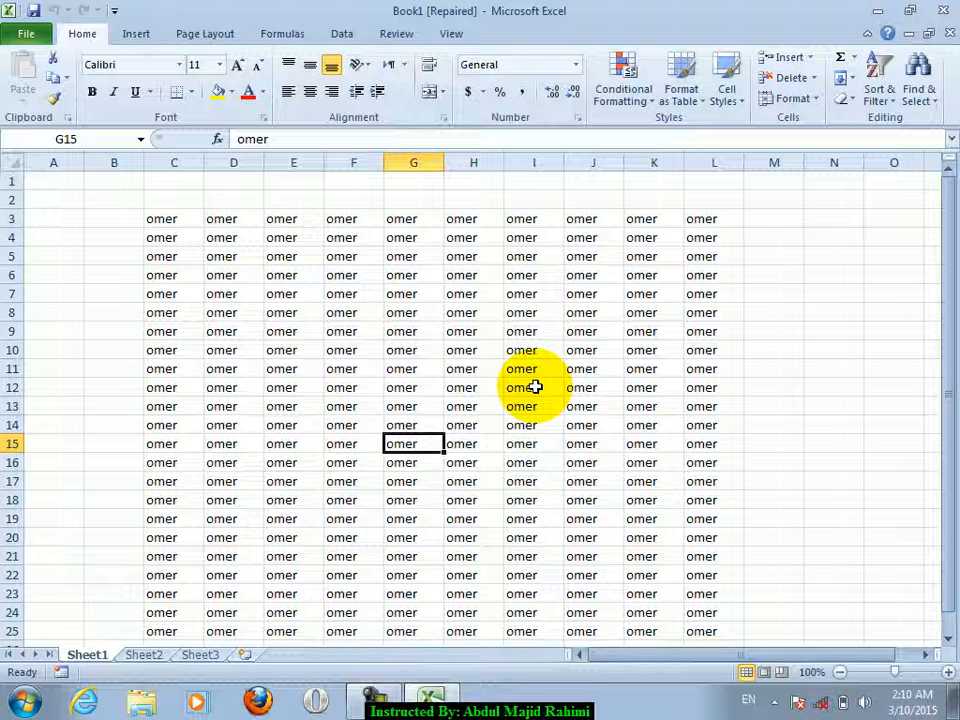
pyautogui.click(25, 35)
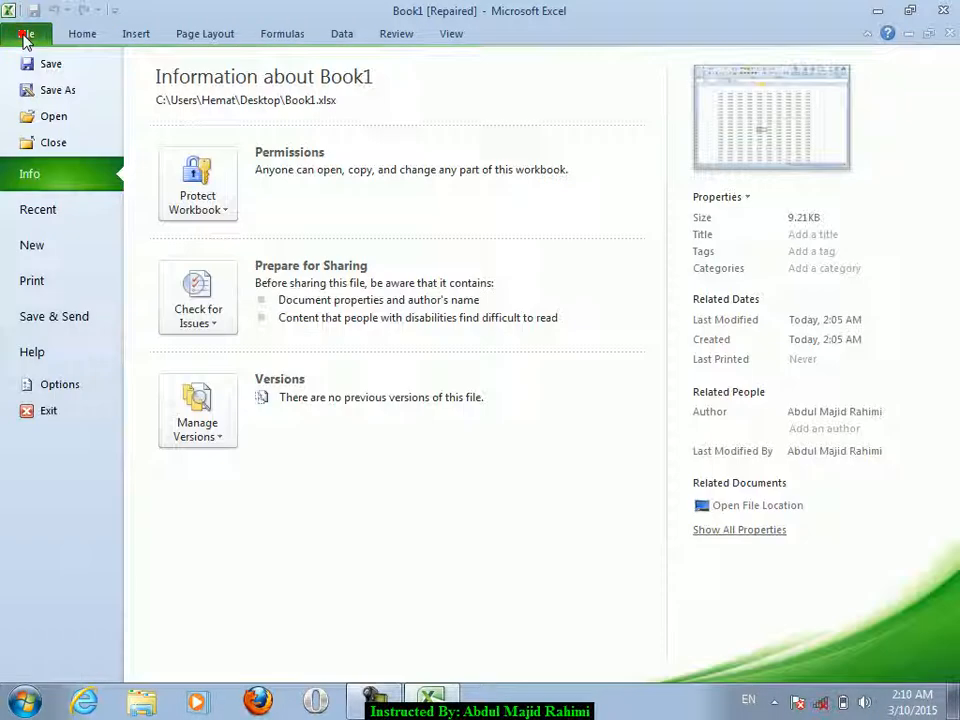
pyautogui.click(80, 143)
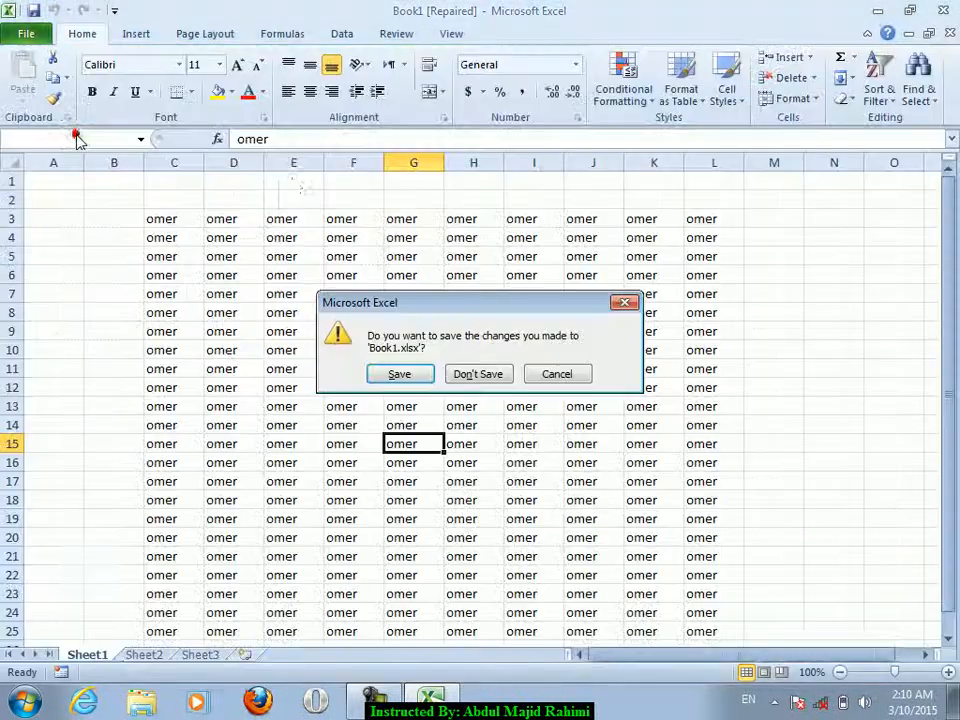
# - Discard the repaired Book1's changes, create new Book2, and view its protection options
pyautogui.click(500, 376)
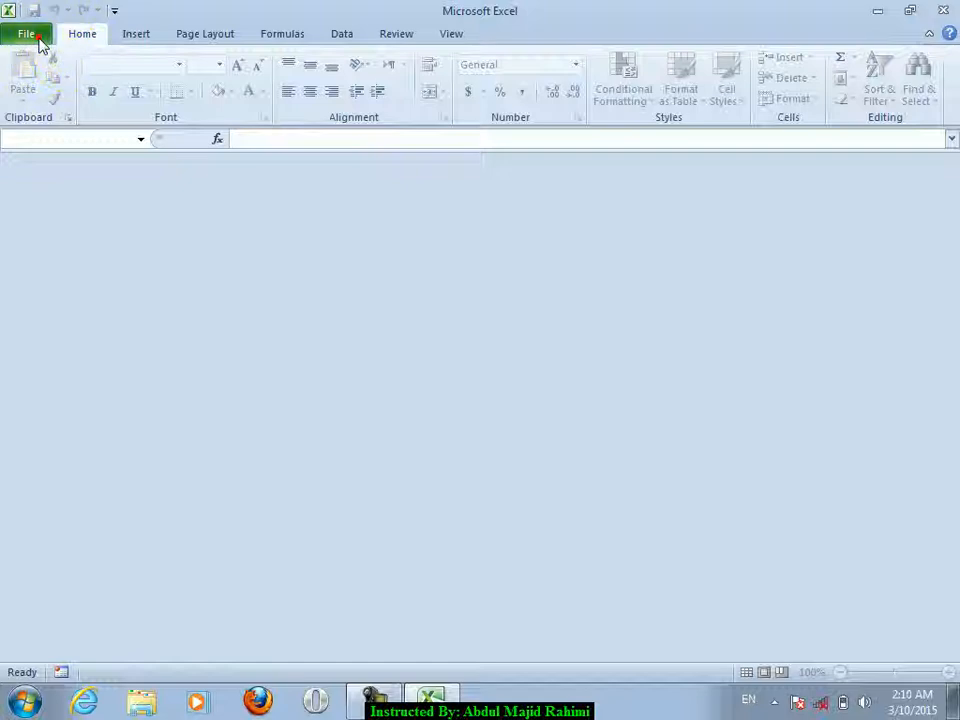
pyautogui.hotkey('ctrl', 'n')
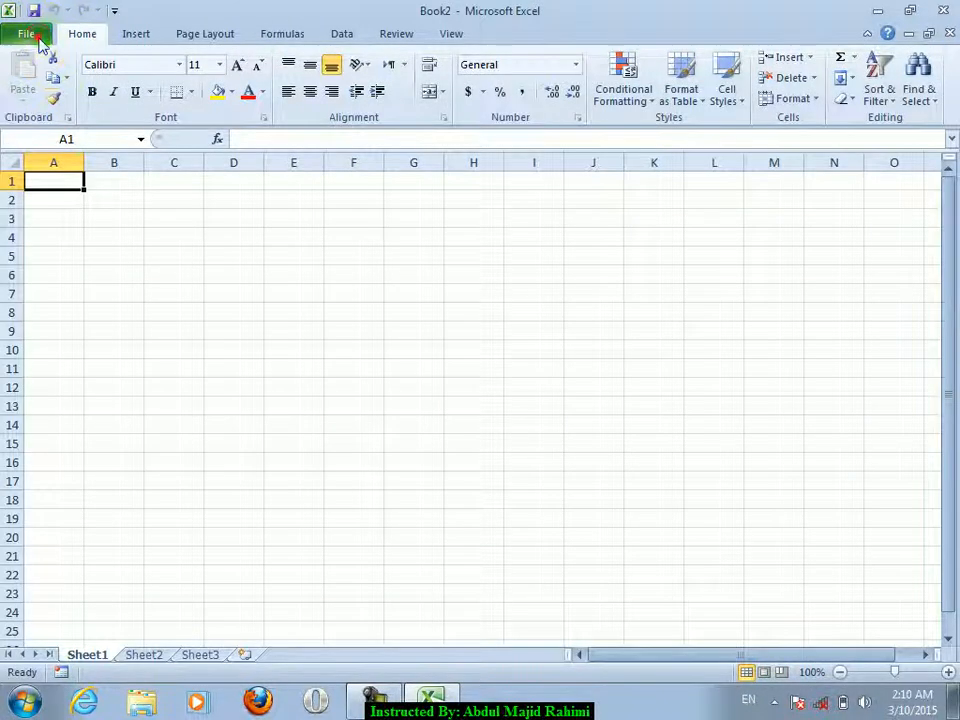
pyautogui.click(43, 39)
pyautogui.click(218, 178)
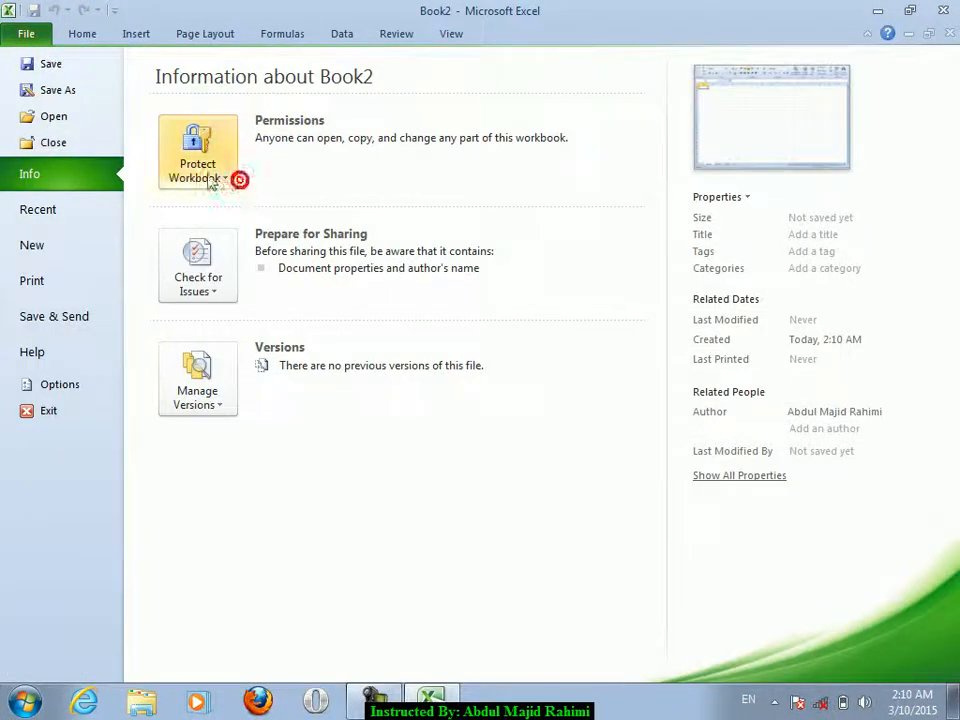
pyautogui.click(84, 34)
# - Fill C3:J17 of Book2 with omer
pyautogui.moveTo(174, 219); pyautogui.dragTo(750, 576)
pyautogui.write('omer')
pyautogui.hotkey('ctrl', 'Return')
pyautogui.click(609, 462)
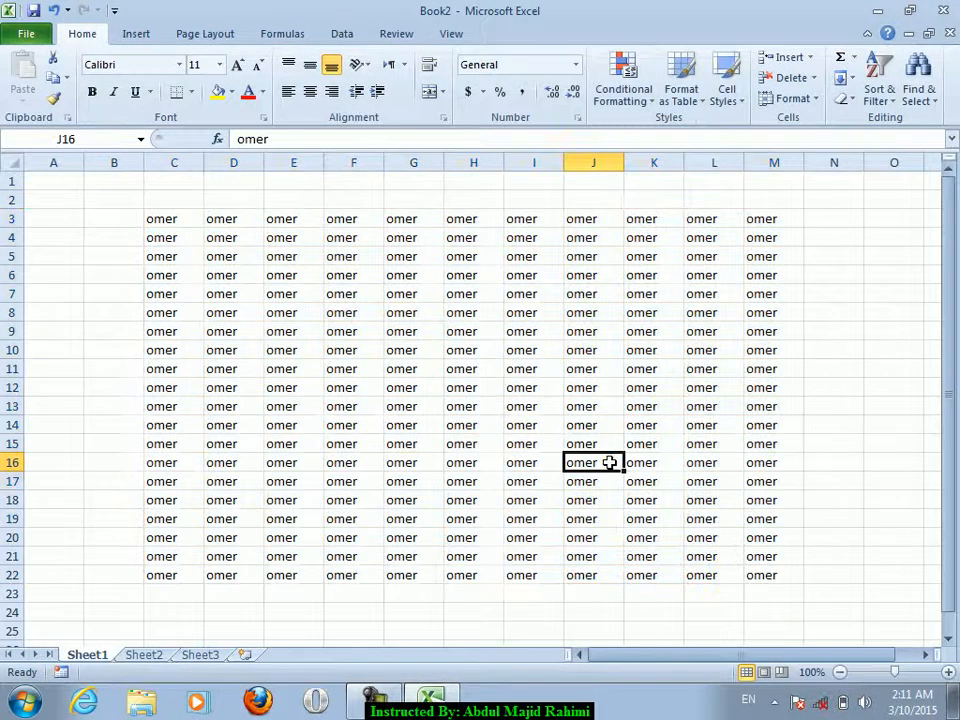
# - Mark Book2 as final and save it to the Desktop as jan
pyautogui.click(26, 34)
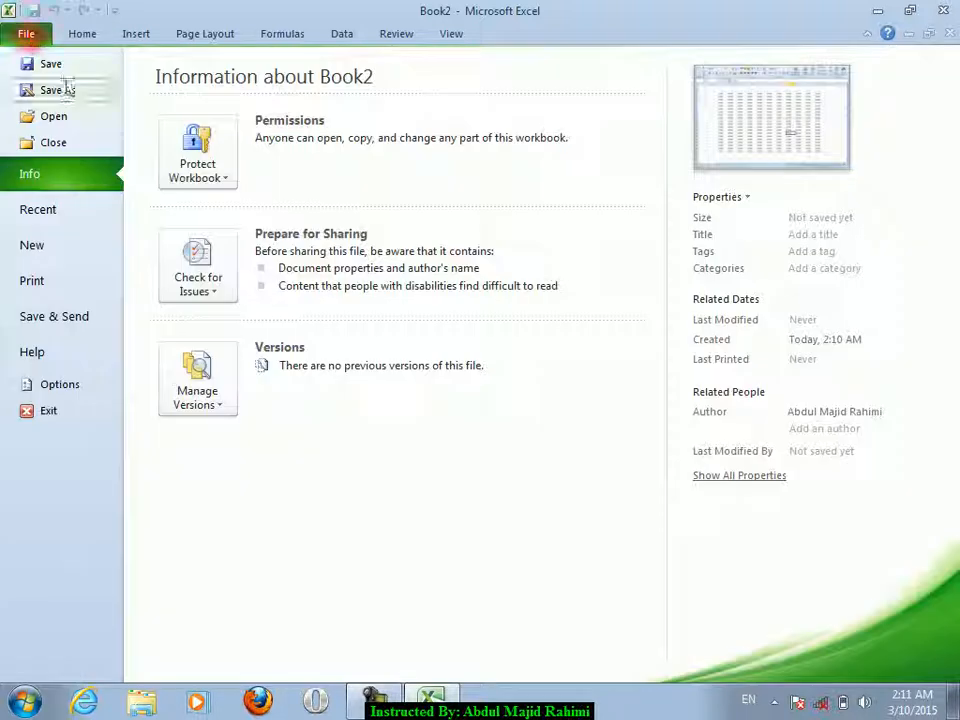
pyautogui.click(197, 160)
pyautogui.click(228, 203)
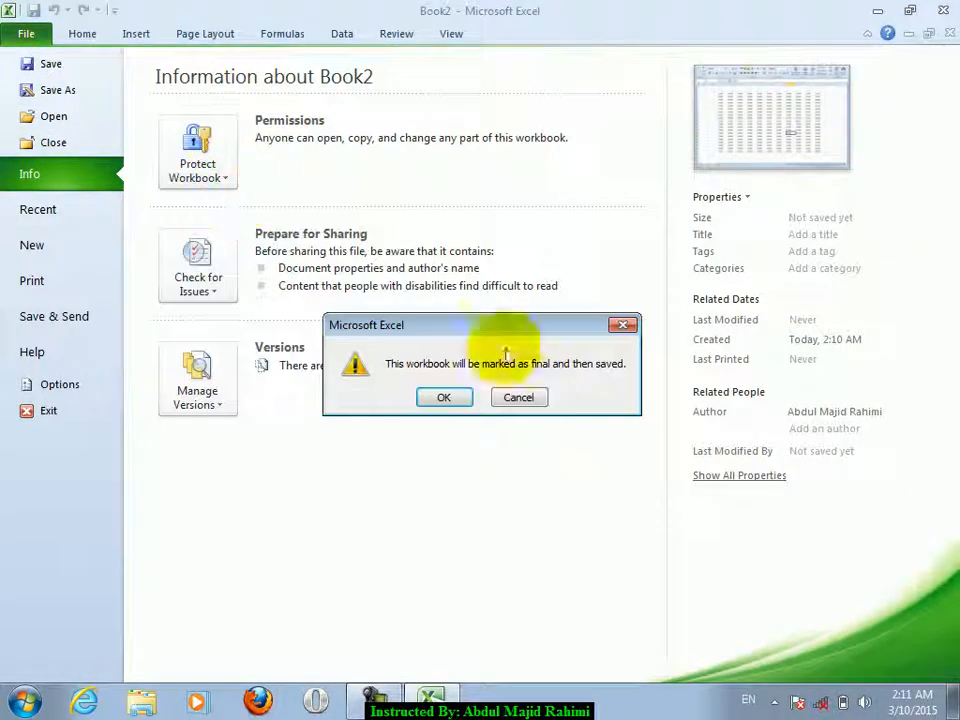
pyautogui.click(441, 406)
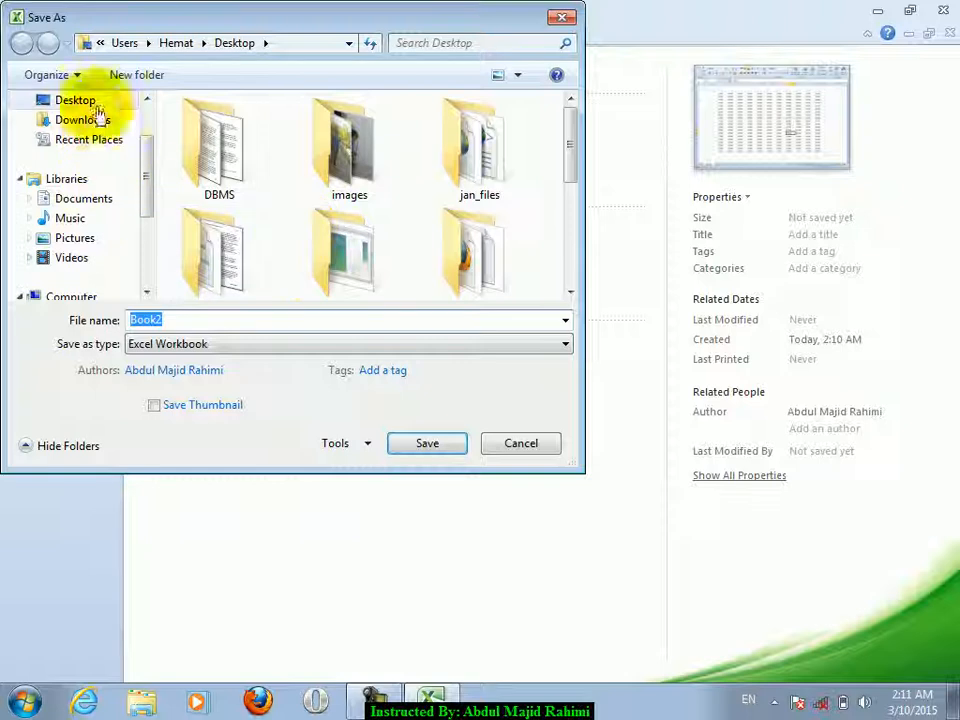
pyautogui.click(94, 100)
pyautogui.doubleClick(183, 319)
pyautogui.write('jan')
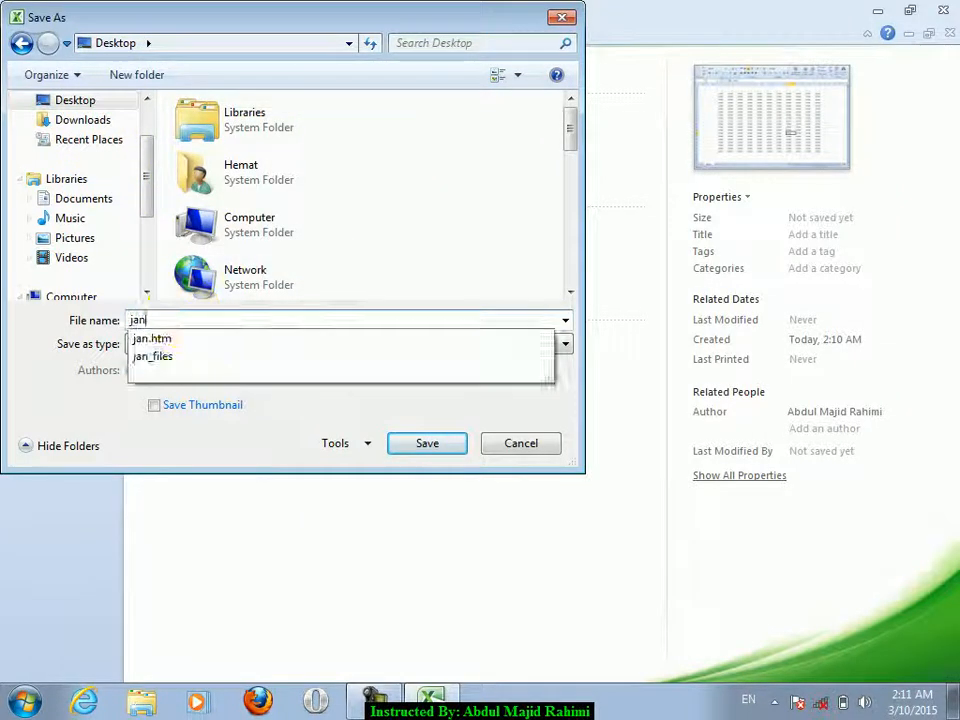
pyautogui.press('Return')
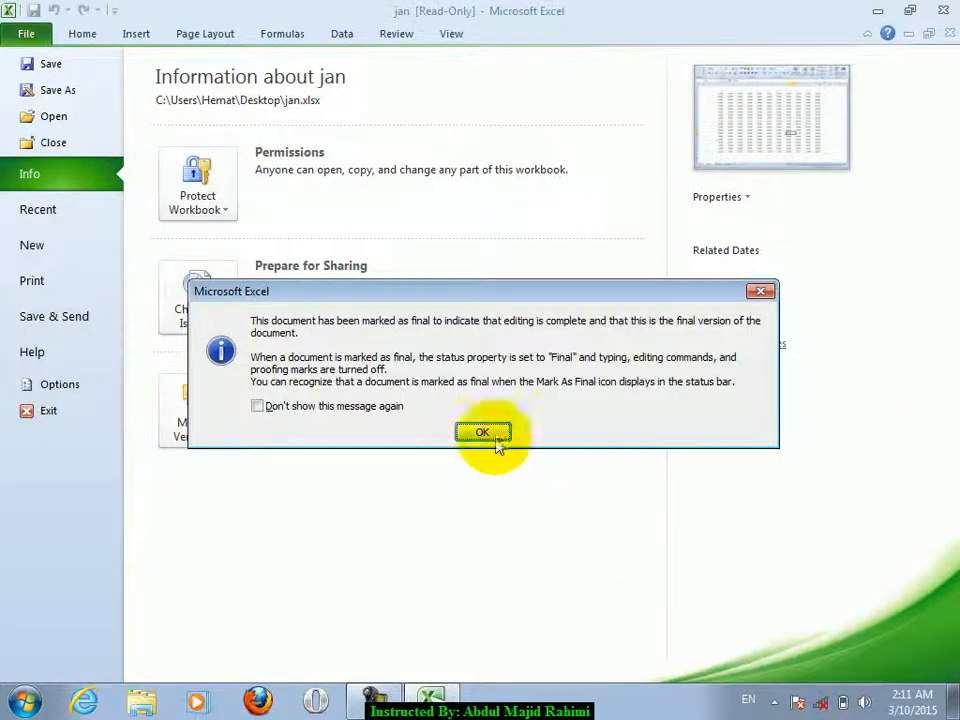
pyautogui.click(482, 432)
# - Select F7:K26 and H18 on the read-only final workbook
pyautogui.click(88, 35)
pyautogui.click(344, 241)
pyautogui.moveTo(344, 241); pyautogui.dragTo(679, 591)
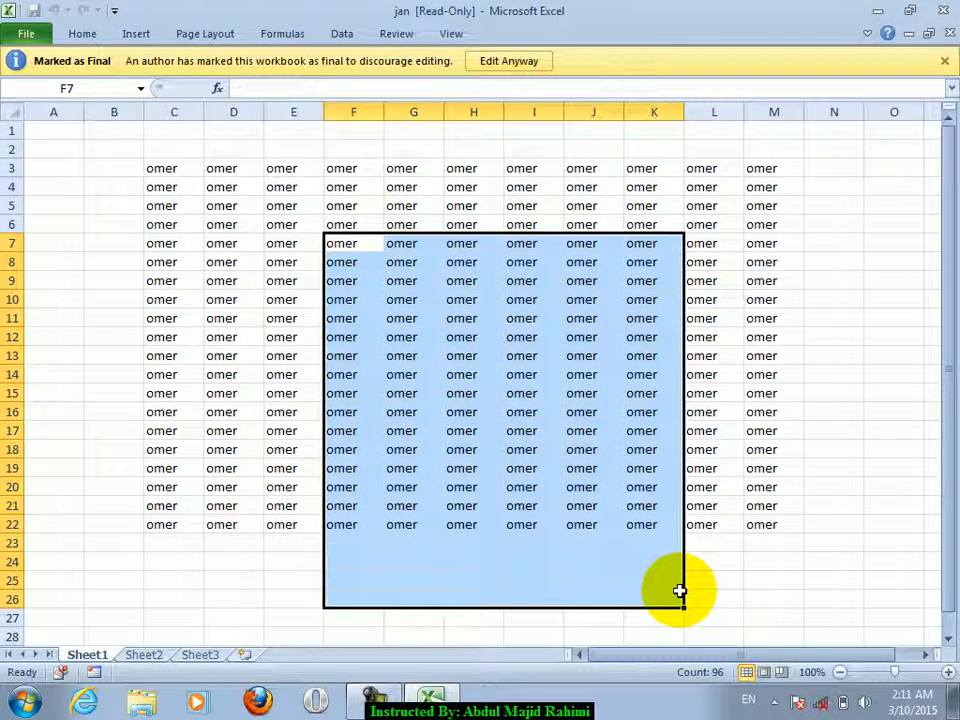
pyautogui.click(474, 448)
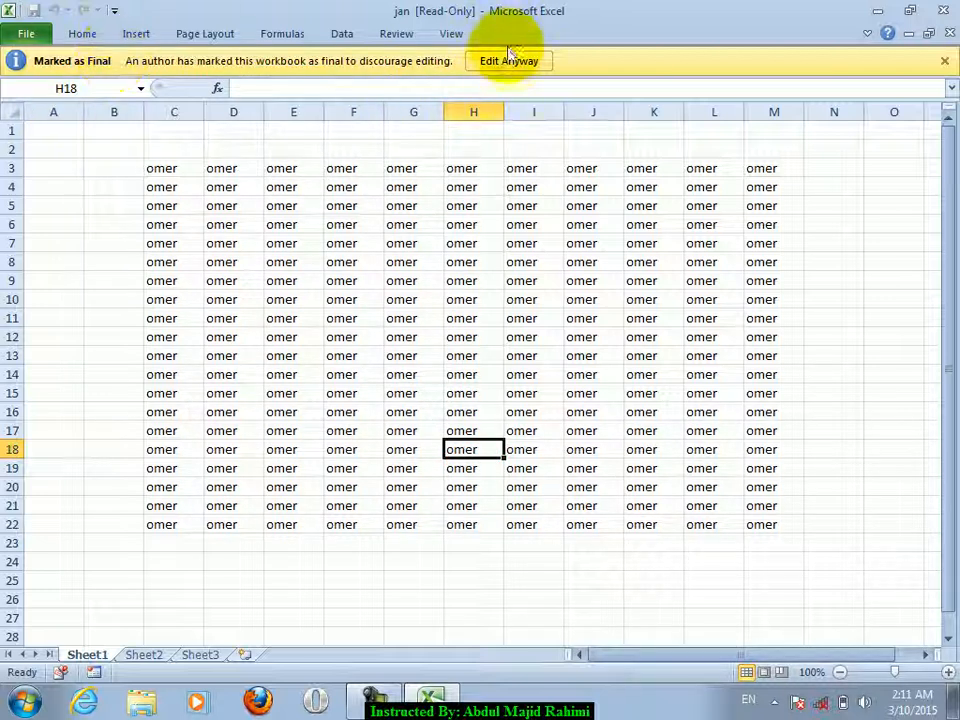
# - Turn off Mark as Final under Protect Workbook for jan
pyautogui.click(26, 33)
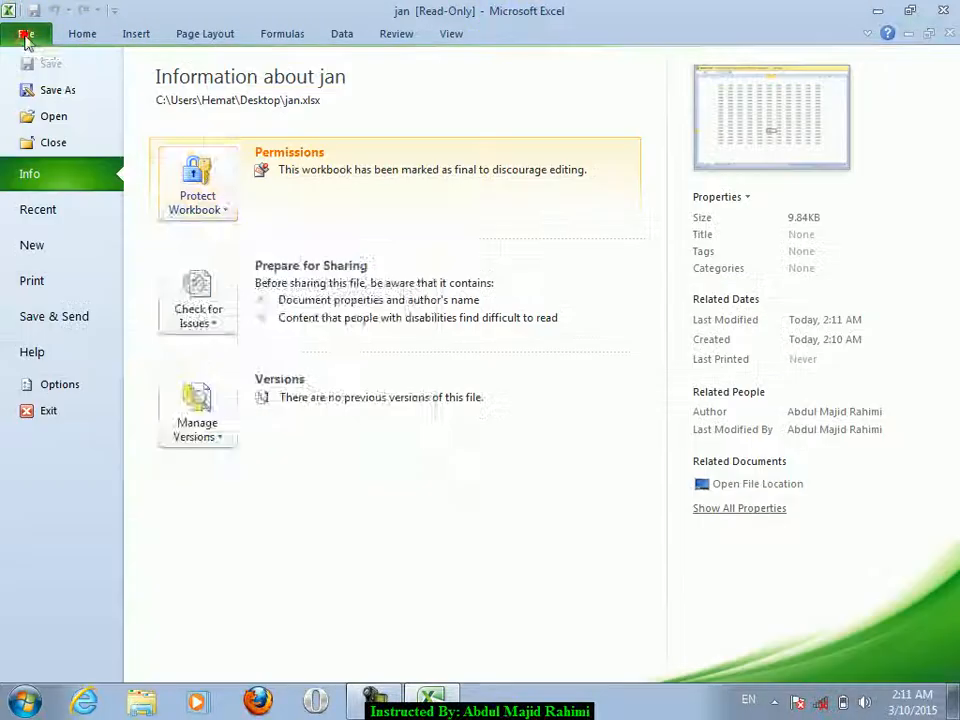
pyautogui.click(222, 190)
pyautogui.click(226, 250)
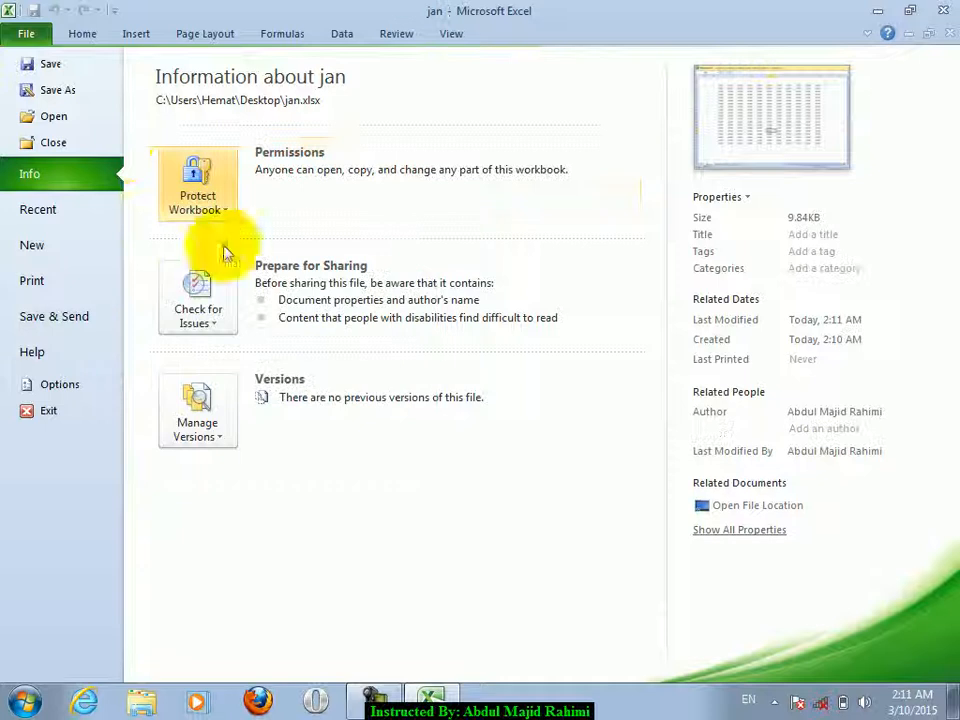
pyautogui.click(98, 36)
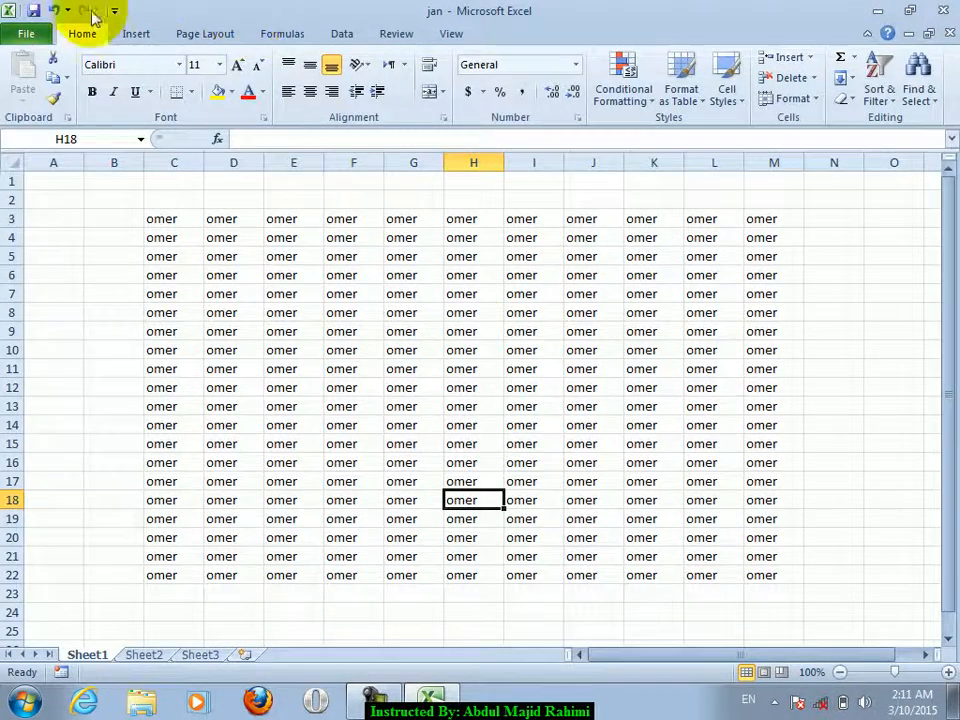
pyautogui.click(26, 33)
# - Encrypt jan with a password, entering it twice
pyautogui.click(225, 190)
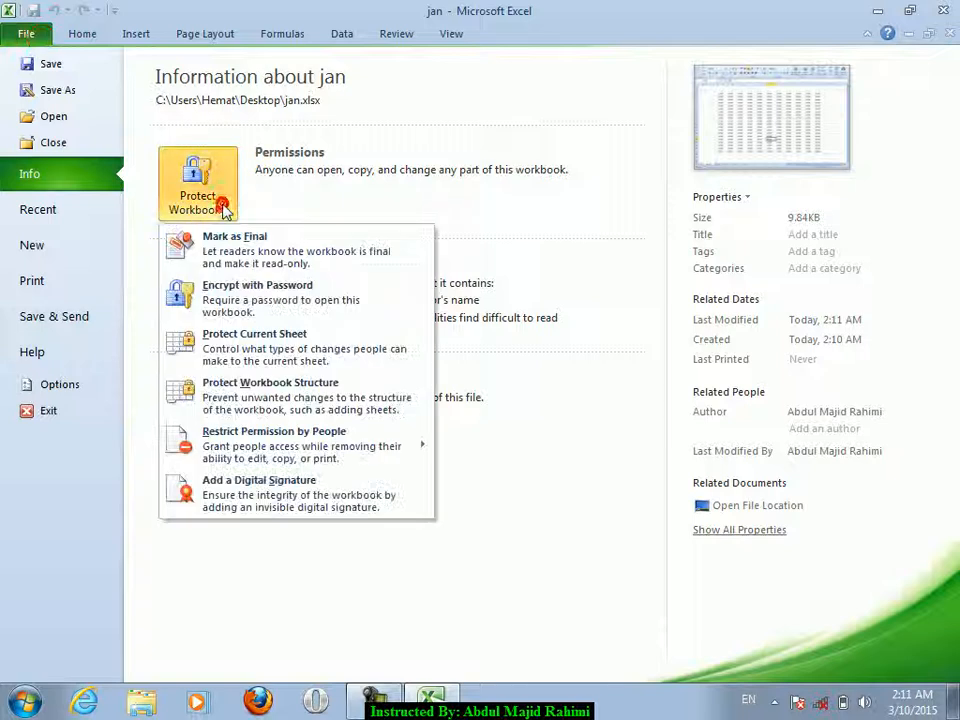
pyautogui.click(245, 302)
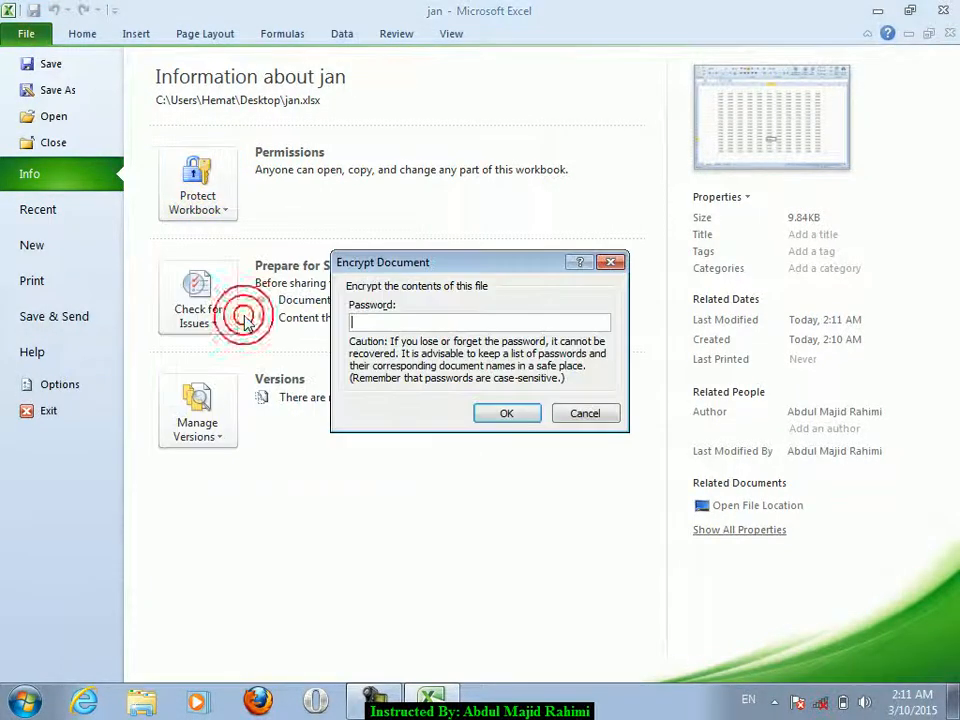
pyautogui.write('12345')
pyautogui.press('Return')
pyautogui.write('12345')
pyautogui.press('Return')
# - Save and close jan, then reopen it with the correct password after a failed attempt
pyautogui.click(943, 10)
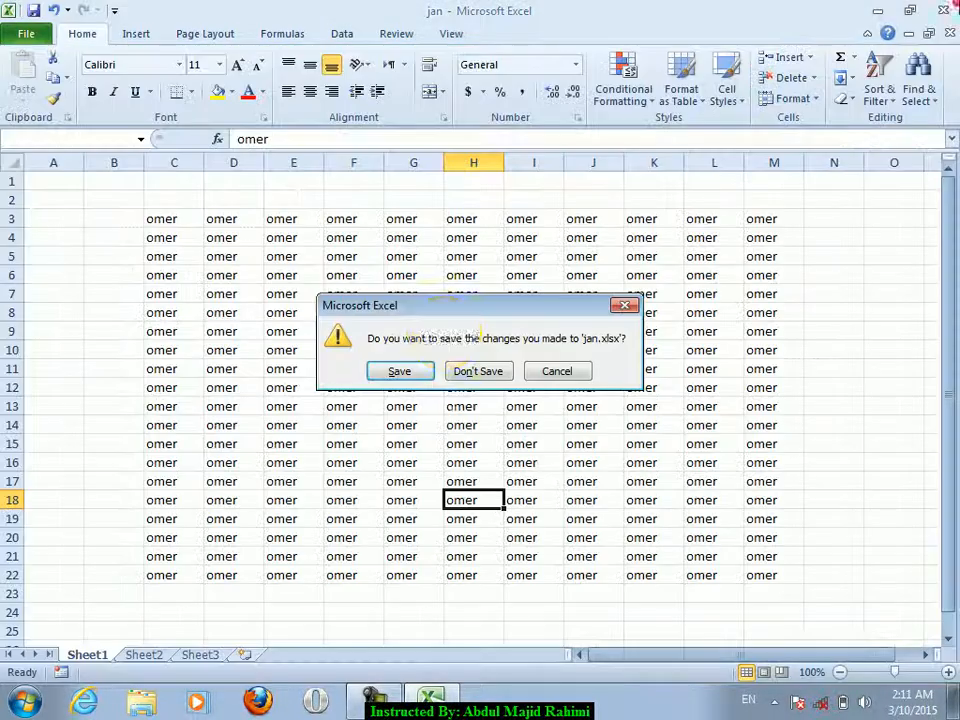
pyautogui.click(414, 365)
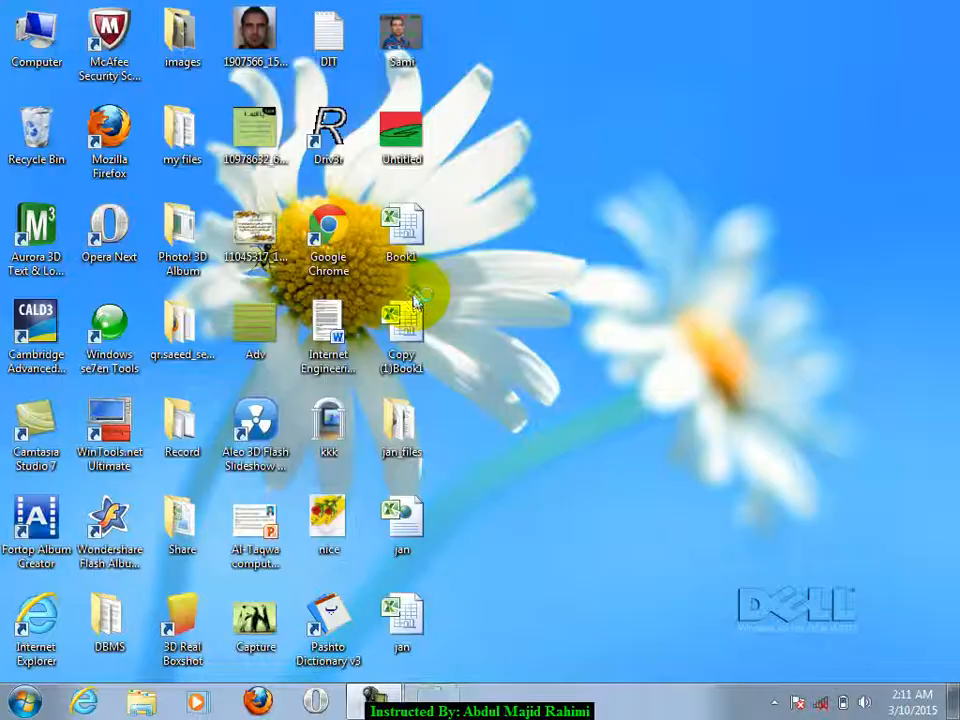
pyautogui.doubleClick(424, 627)
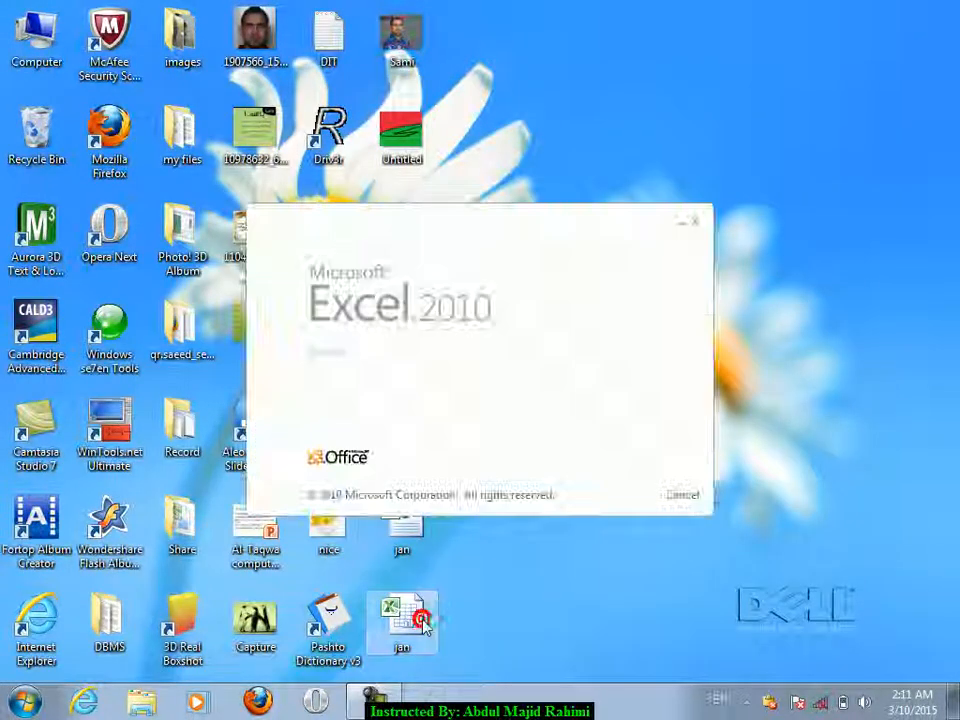
pyautogui.write('********')
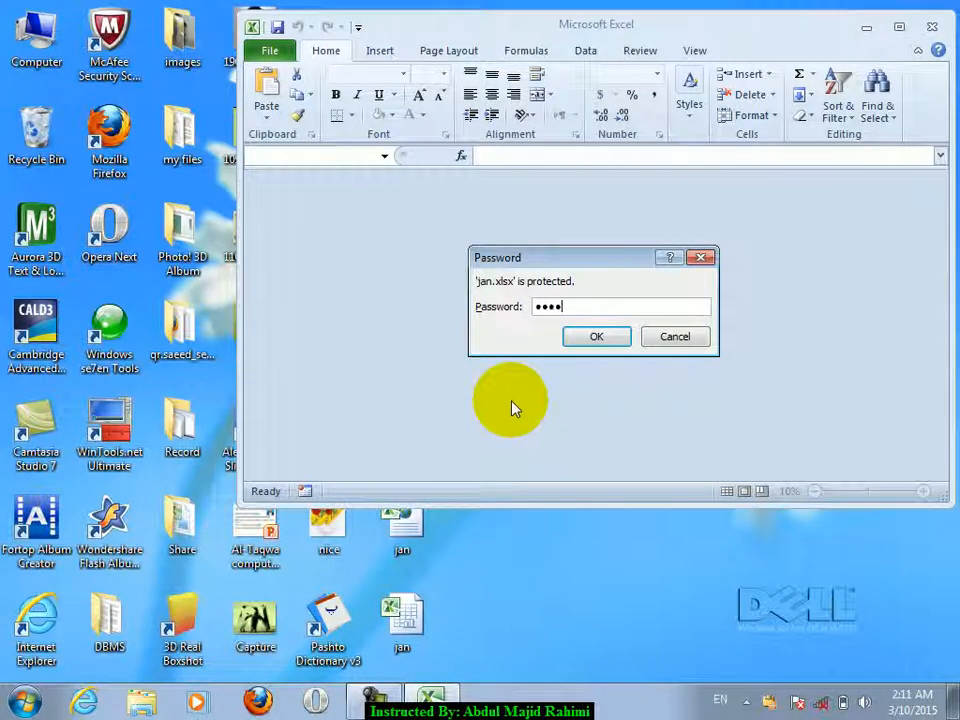
pyautogui.press('Return')
pyautogui.click(505, 404)
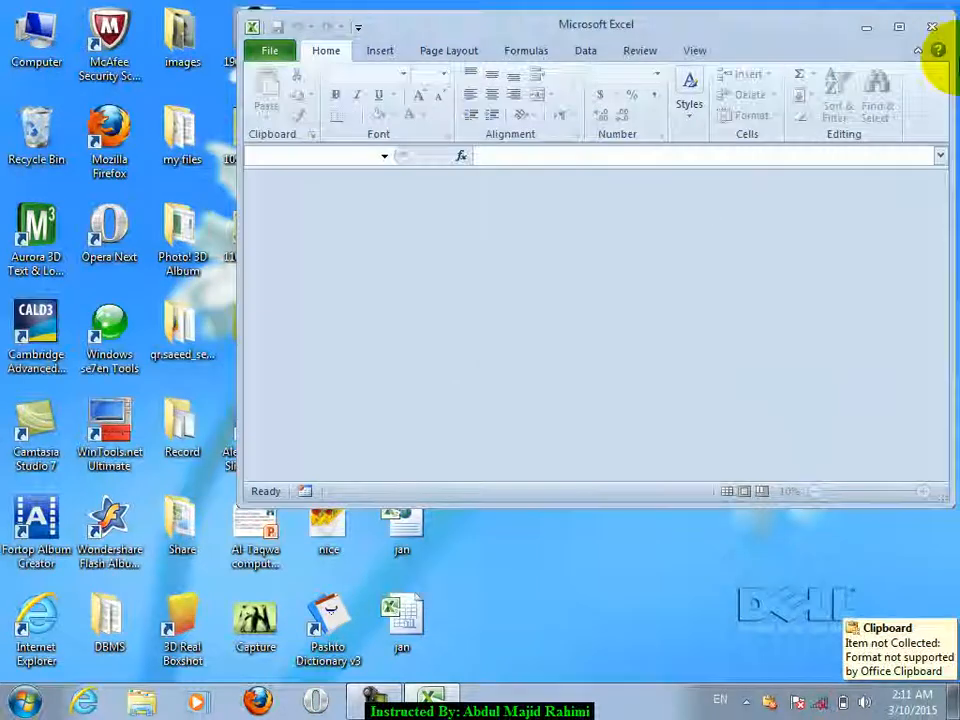
pyautogui.click(933, 28)
pyautogui.doubleClick(398, 628)
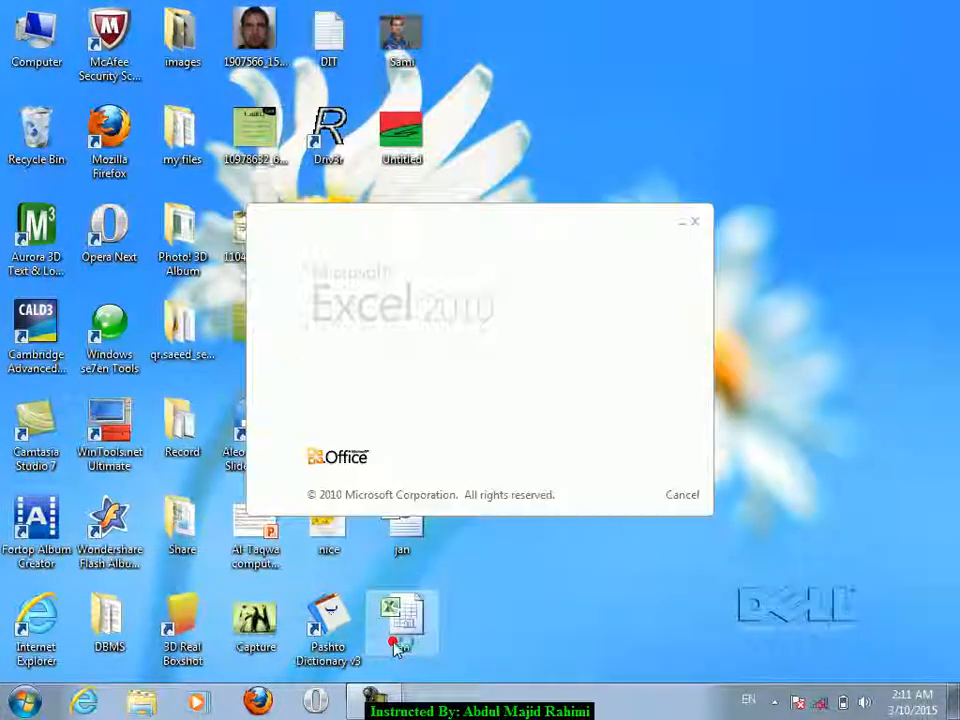
pyautogui.write('***')
pyautogui.press('Return')
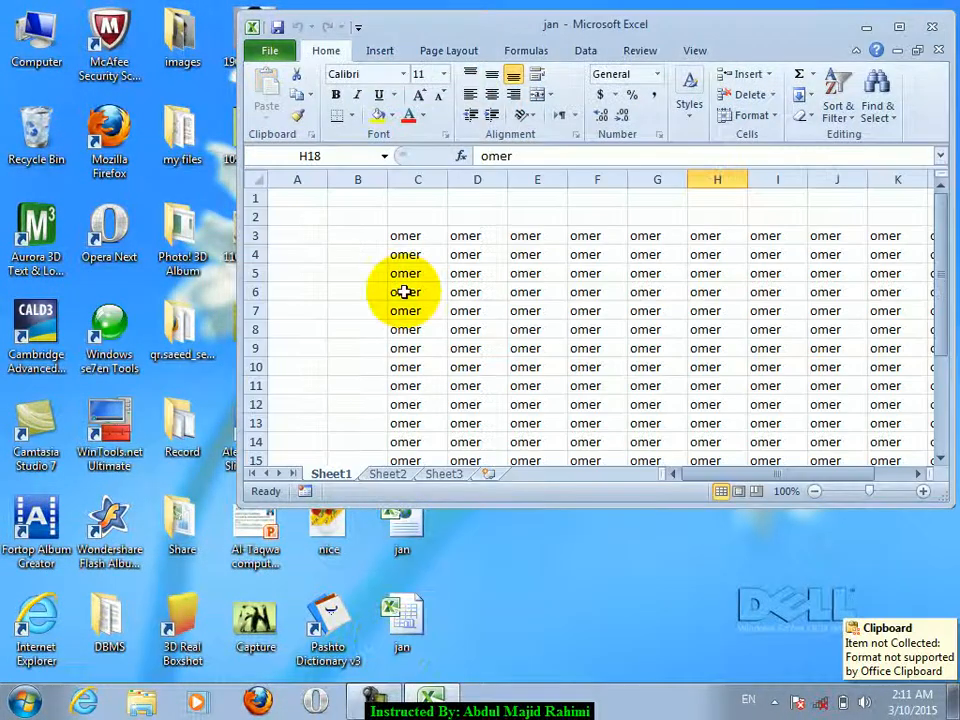
pyautogui.doubleClick(565, 38)
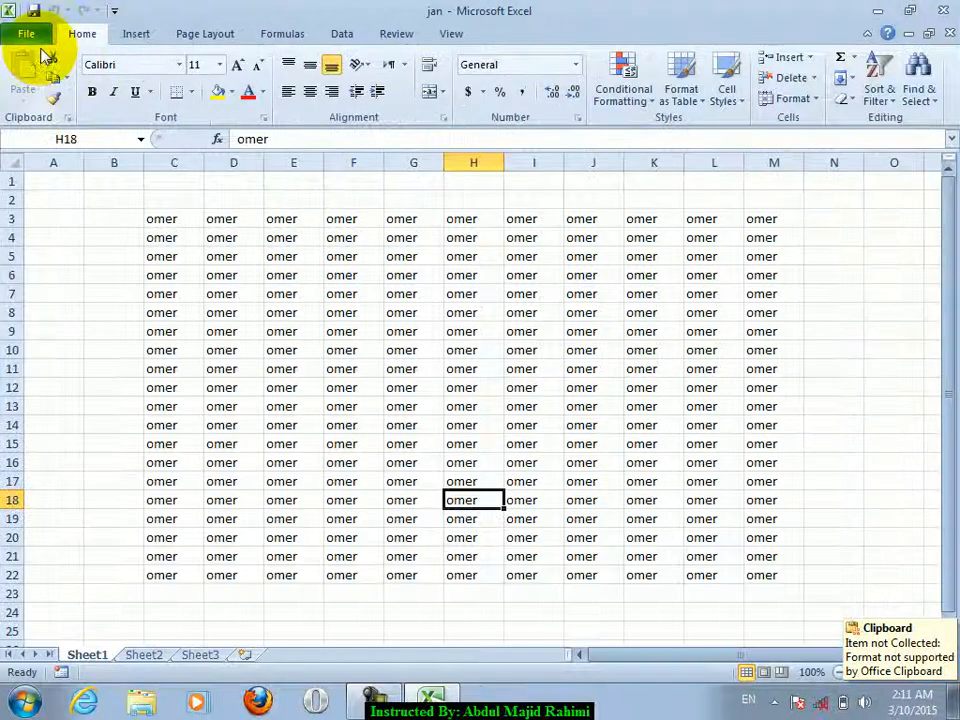
# - Remove the encryption password from jan via Protect Workbook
pyautogui.click(26, 34)
pyautogui.click(205, 205)
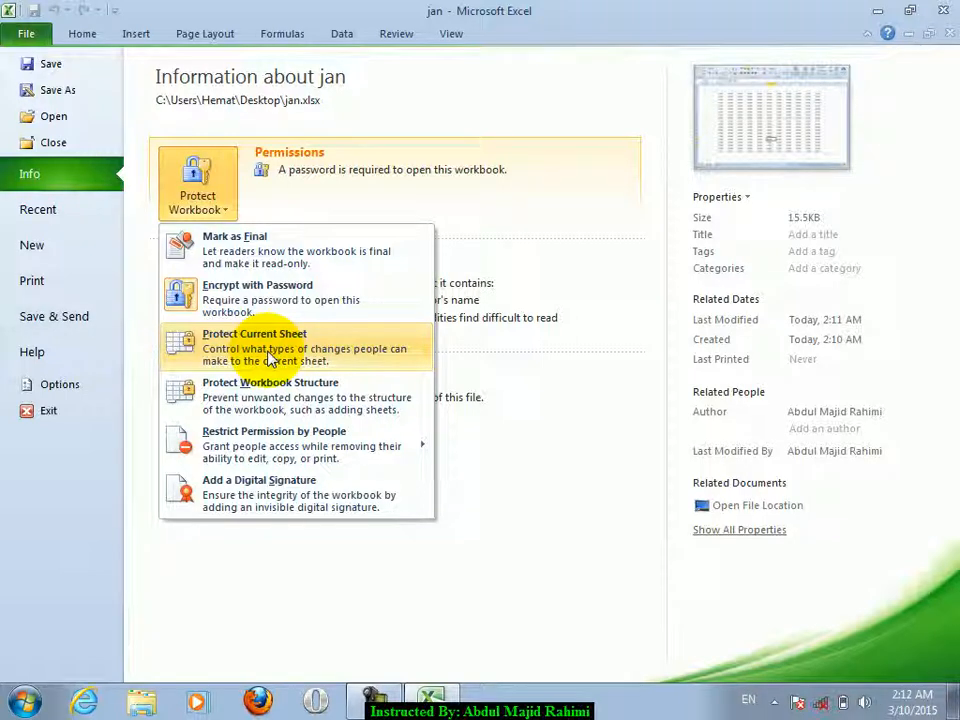
pyautogui.click(172, 295)
pyautogui.write('****')
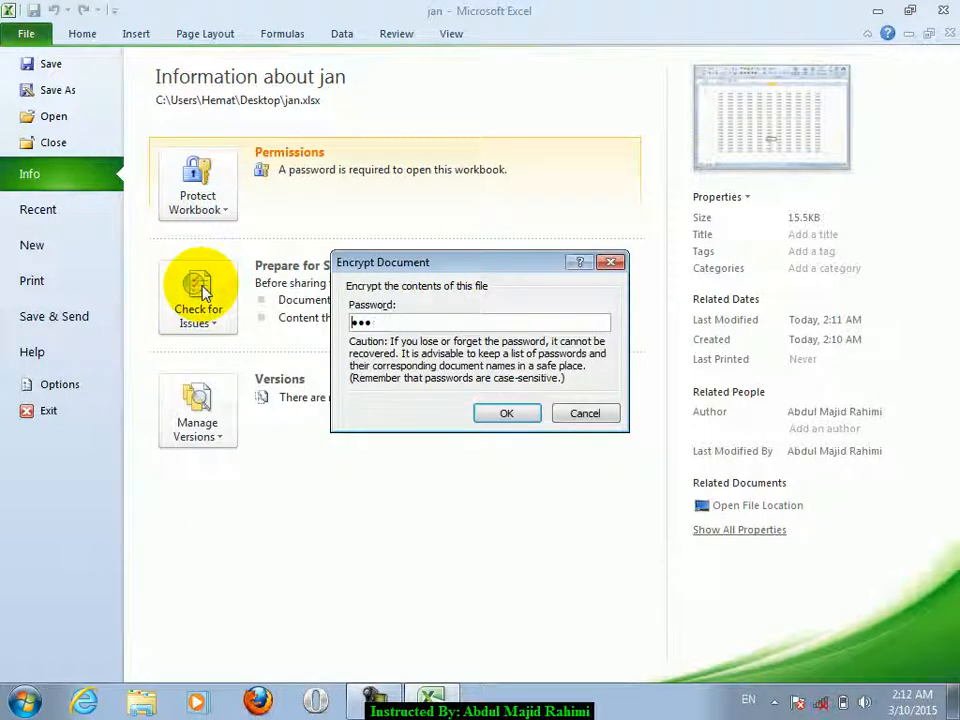
pyautogui.press('Return')
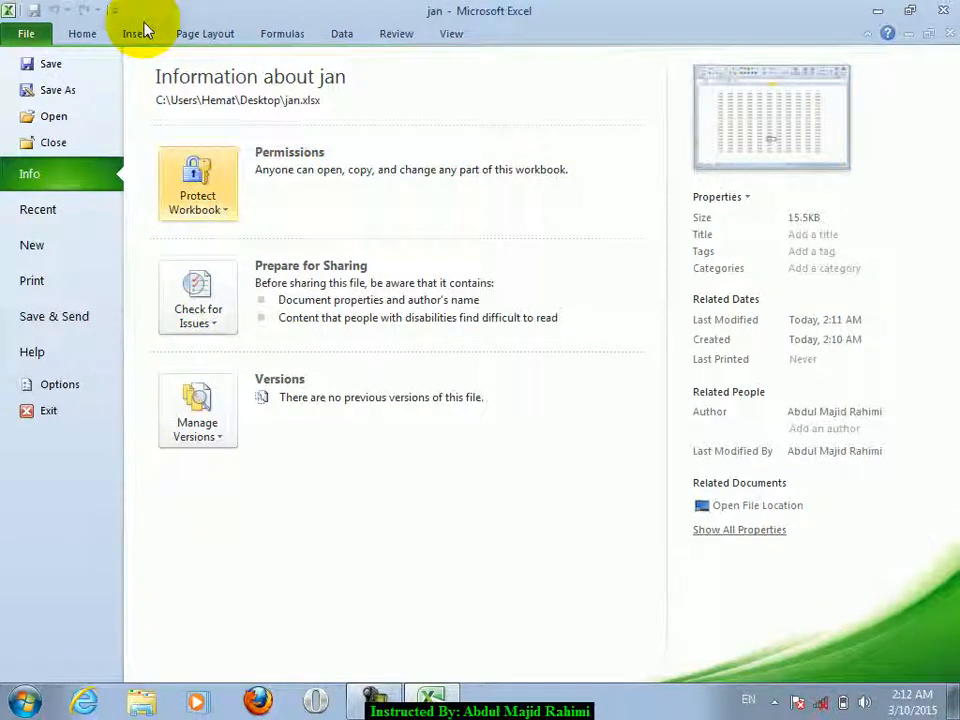
# - Test editing by typing df into E4, then undo it
pyautogui.click(90, 34)
pyautogui.moveTo(279, 237); pyautogui.dragTo(386, 360)
pyautogui.write('df')
pyautogui.click(285, 330)
pyautogui.hotkey('ctrl', 'z')
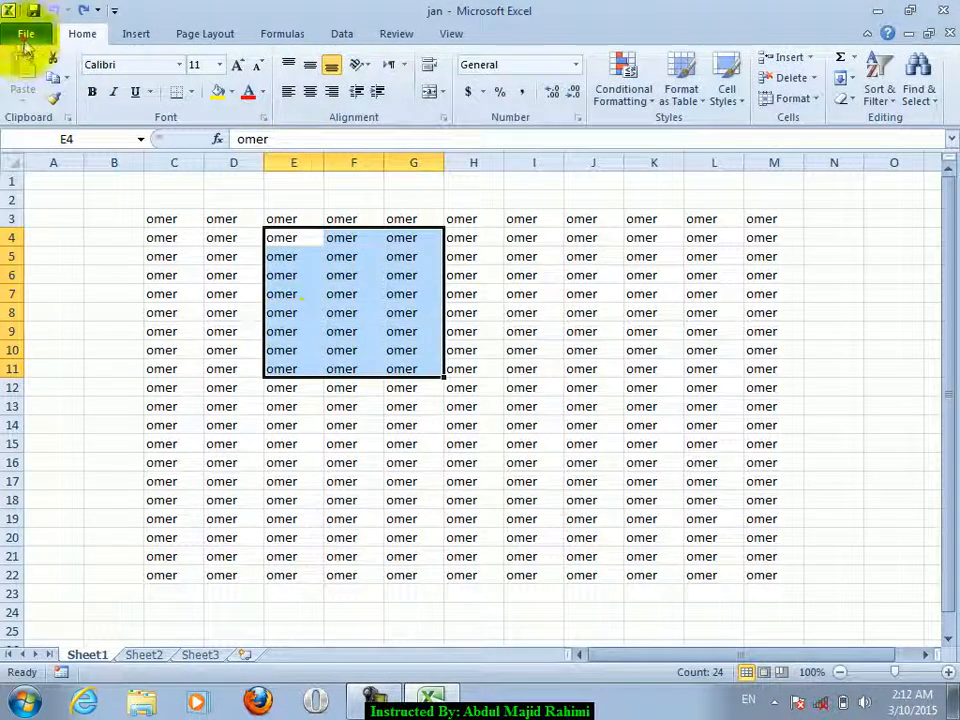
# - Protect Sheet1 of jan with a password using Protect Current Sheet
pyautogui.click(25, 36)
pyautogui.click(208, 210)
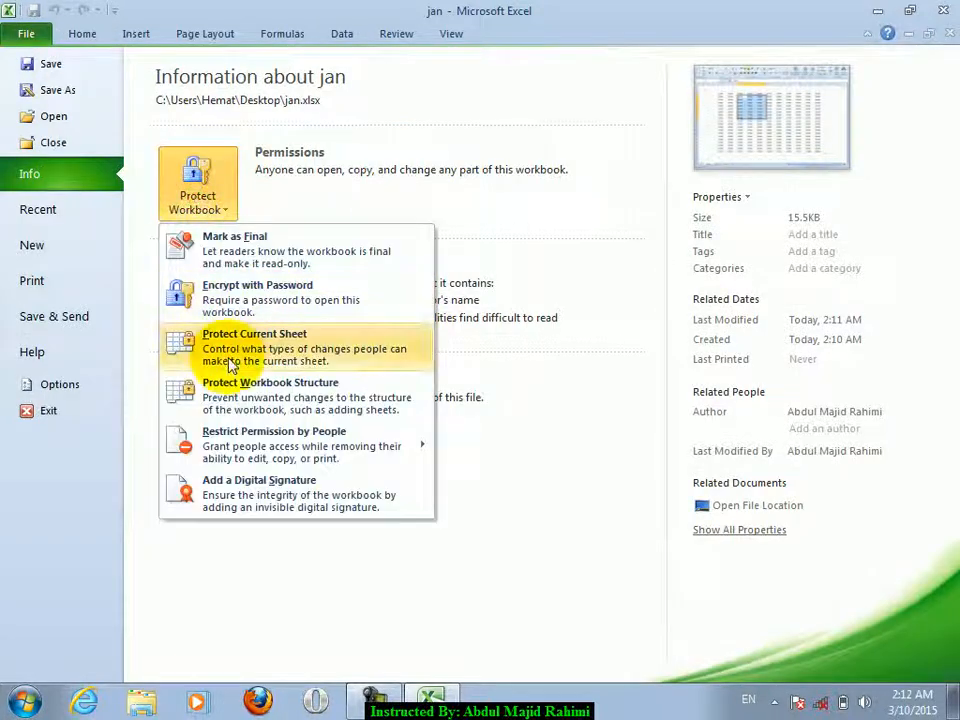
pyautogui.click(227, 356)
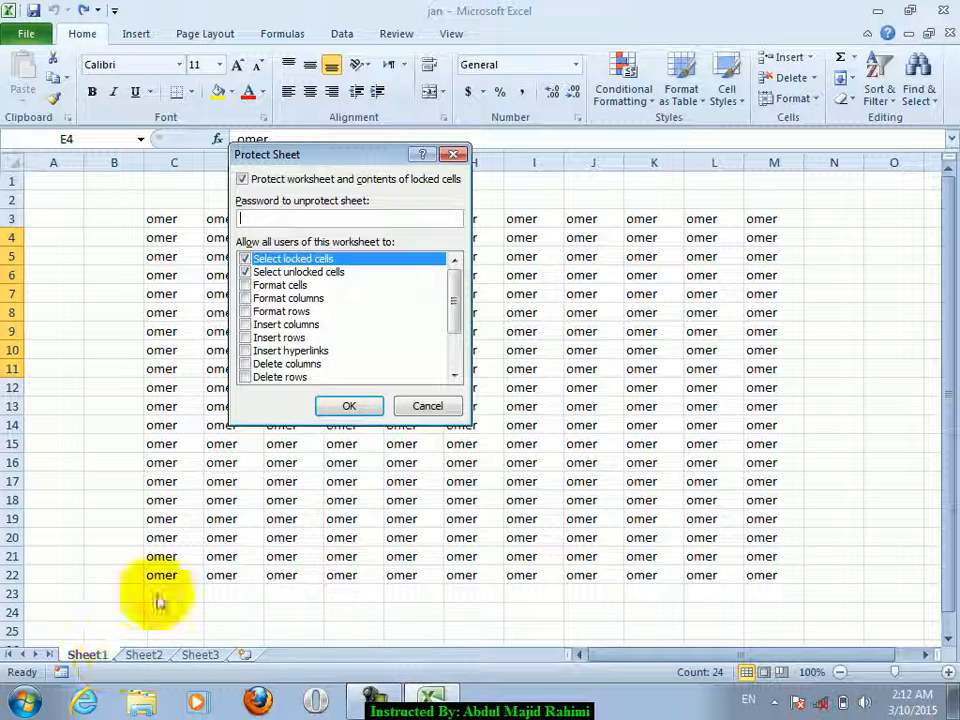
pyautogui.press('Return')
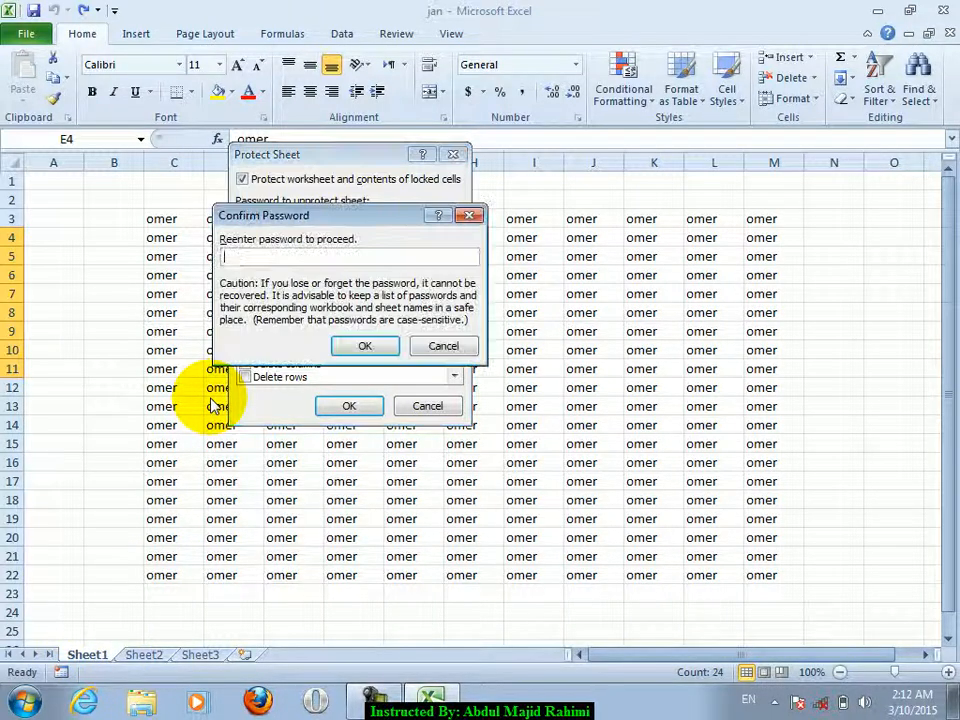
pyautogui.press('Return')
# - Try editing I6, K9:N17 and G14, dismissing each protected-cell warning, then check Sheet1's tab options
pyautogui.doubleClick(520, 274)
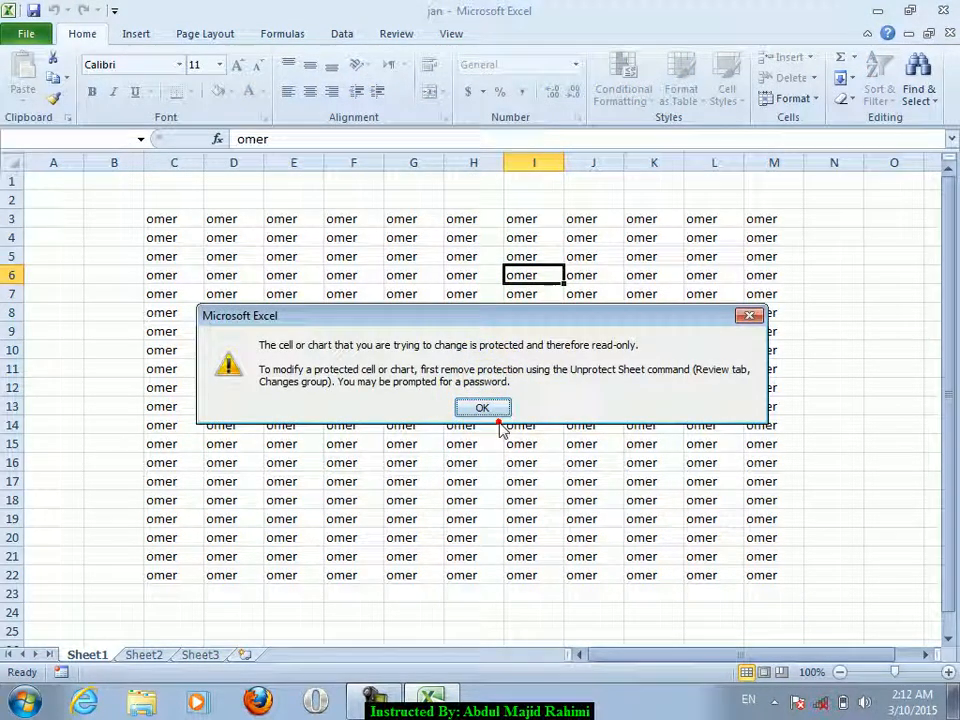
pyautogui.click(497, 407)
pyautogui.moveTo(834, 331); pyautogui.dragTo(640, 480)
pyautogui.click(484, 407)
pyautogui.doubleClick(413, 424)
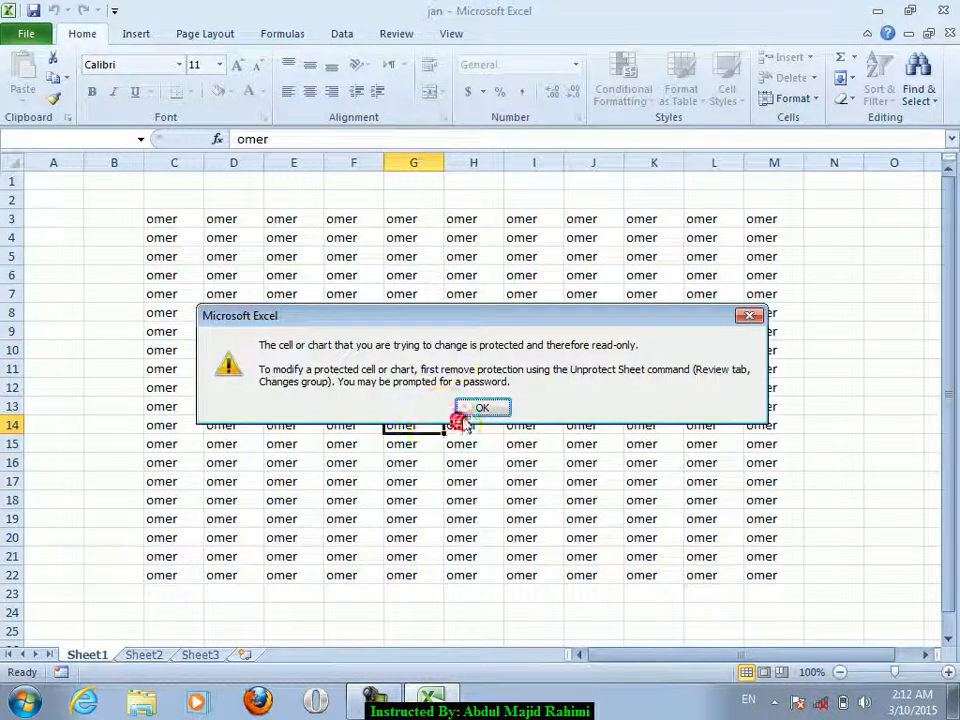
pyautogui.click(466, 410)
pyautogui.moveTo(345, 275); pyautogui.dragTo(437, 326)
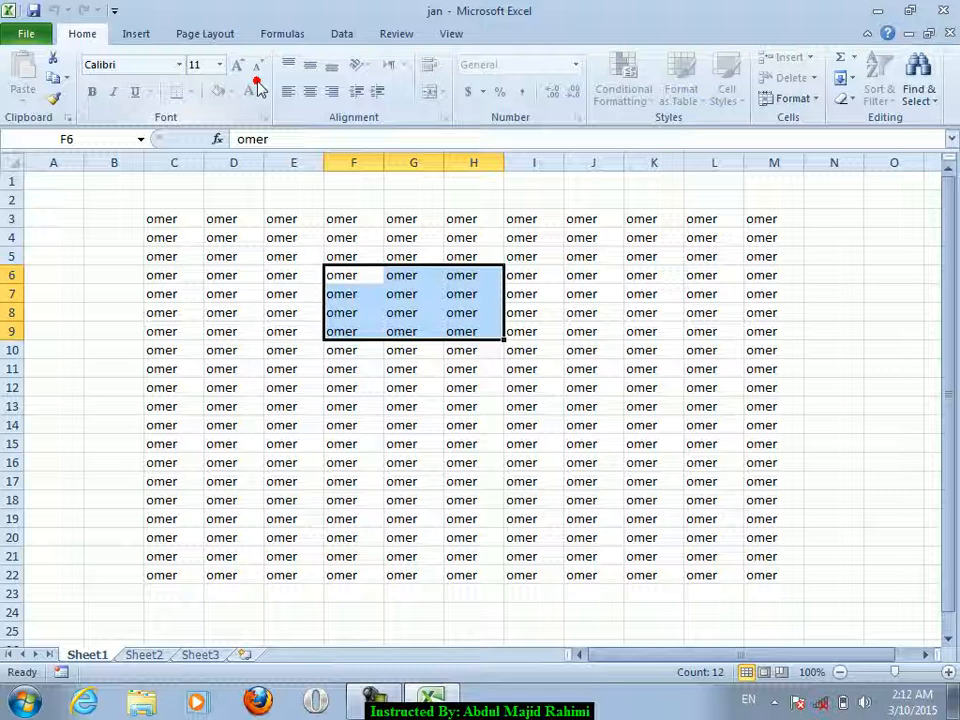
pyautogui.click(190, 336)
pyautogui.rightClick(88, 653)
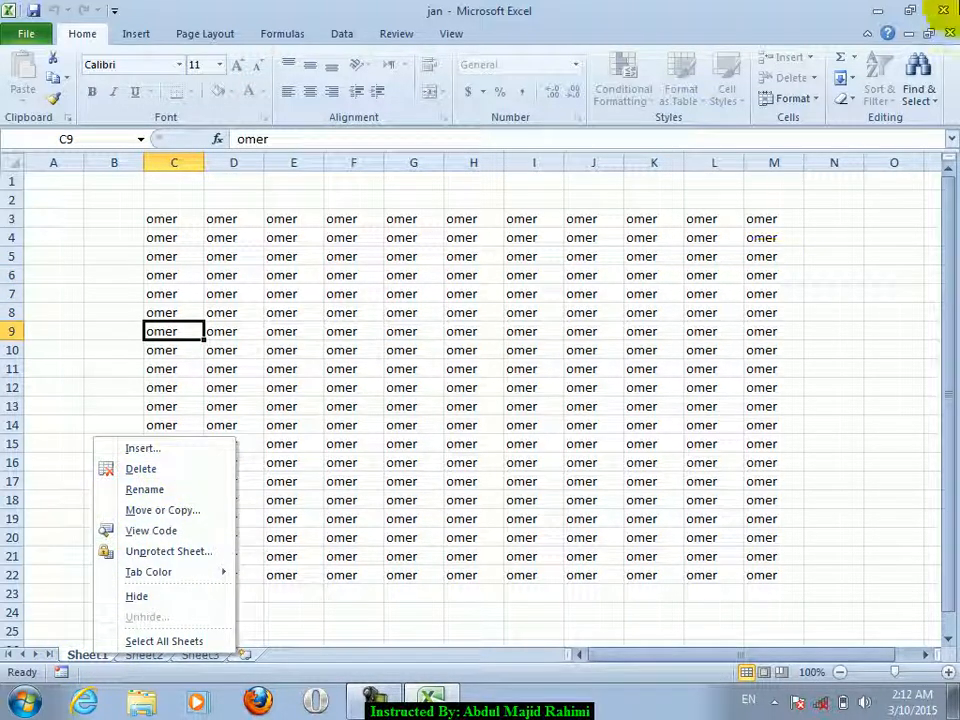
# - Restore the jan workbook into its own window and check Sheet1's tab options
pyautogui.click(927, 30)
pyautogui.click(924, 36)
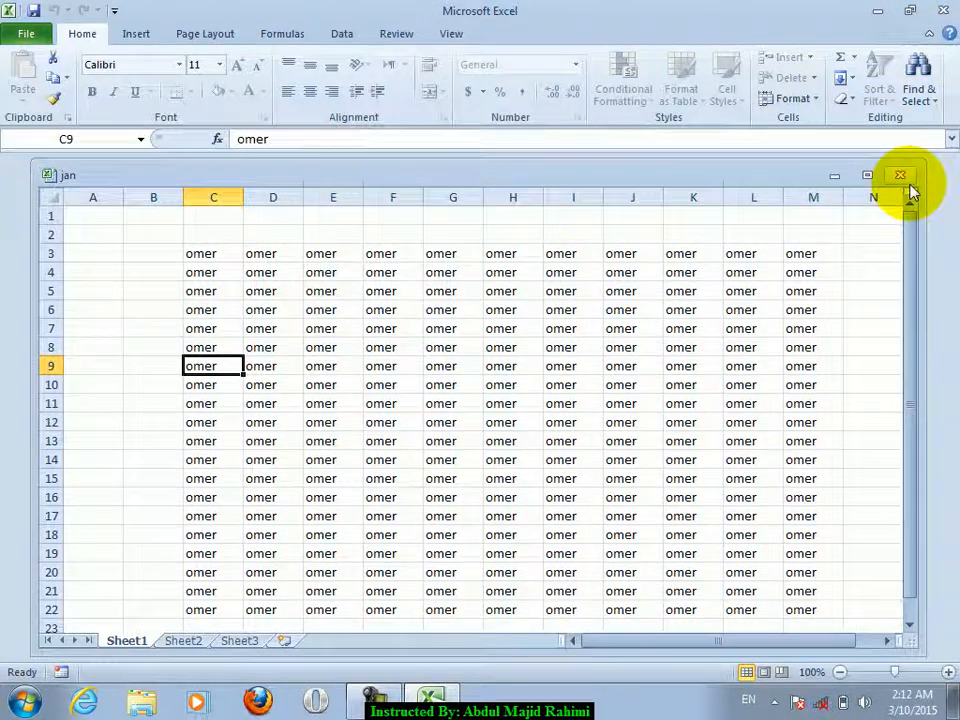
pyautogui.click(378, 327)
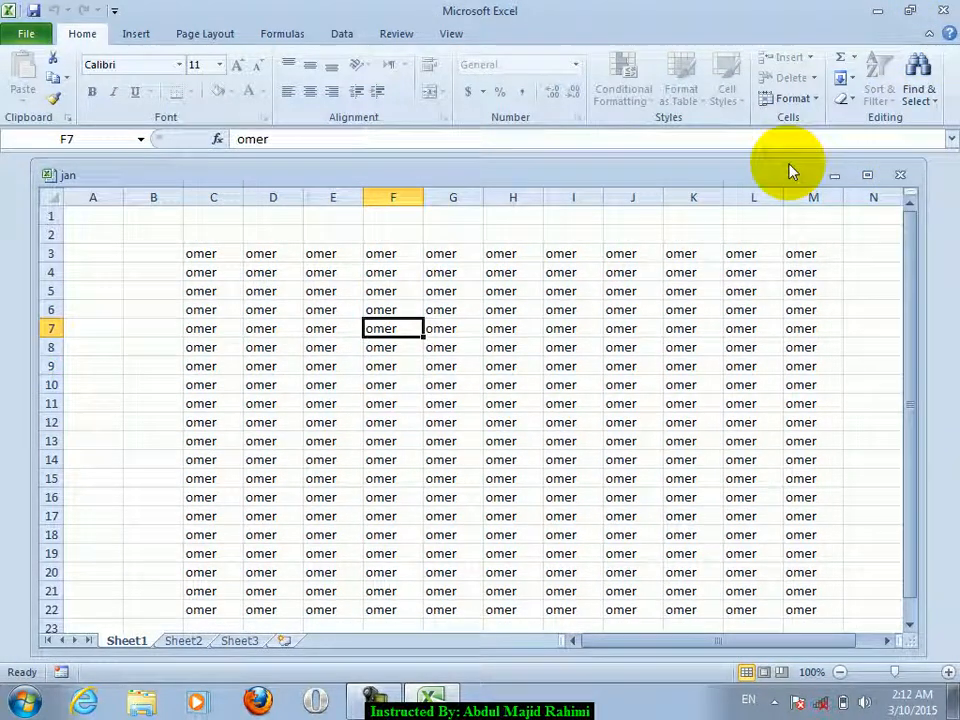
pyautogui.rightClick(134, 640)
pyautogui.press('Escape')
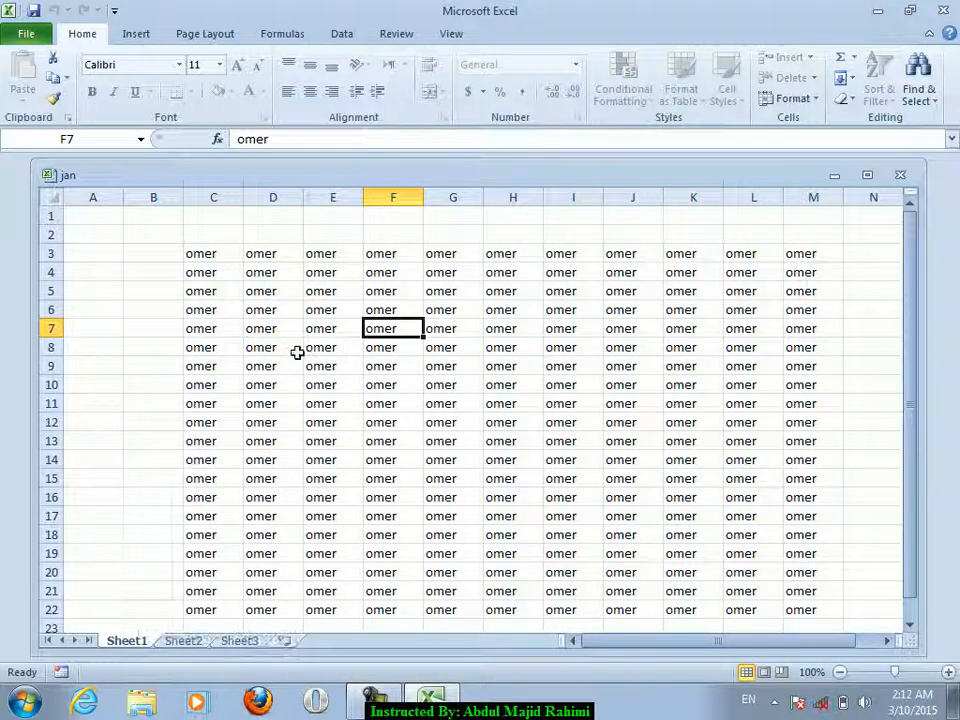
pyautogui.click(296, 350)
# - Choose Protect Workbook Structure from the Info page's protection options
pyautogui.click(22, 36)
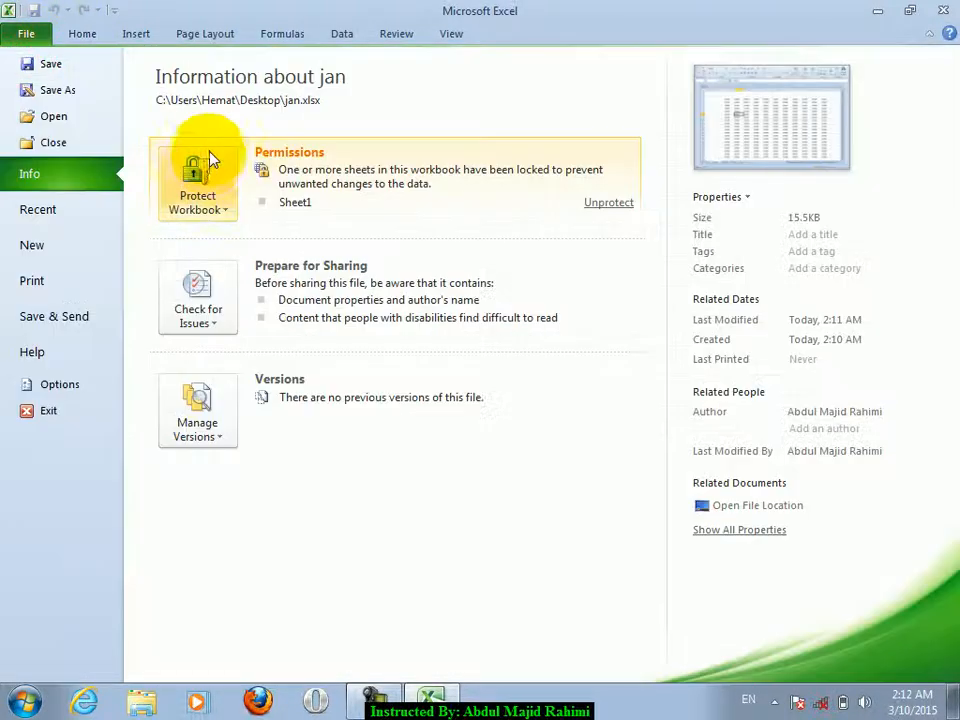
pyautogui.click(208, 183)
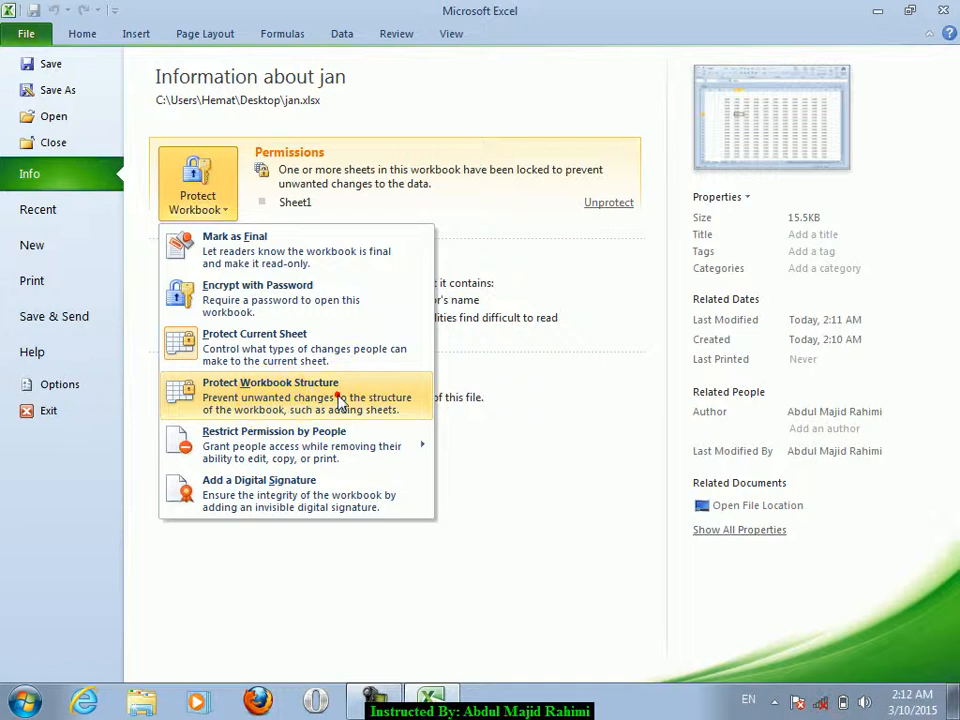
pyautogui.click(338, 399)
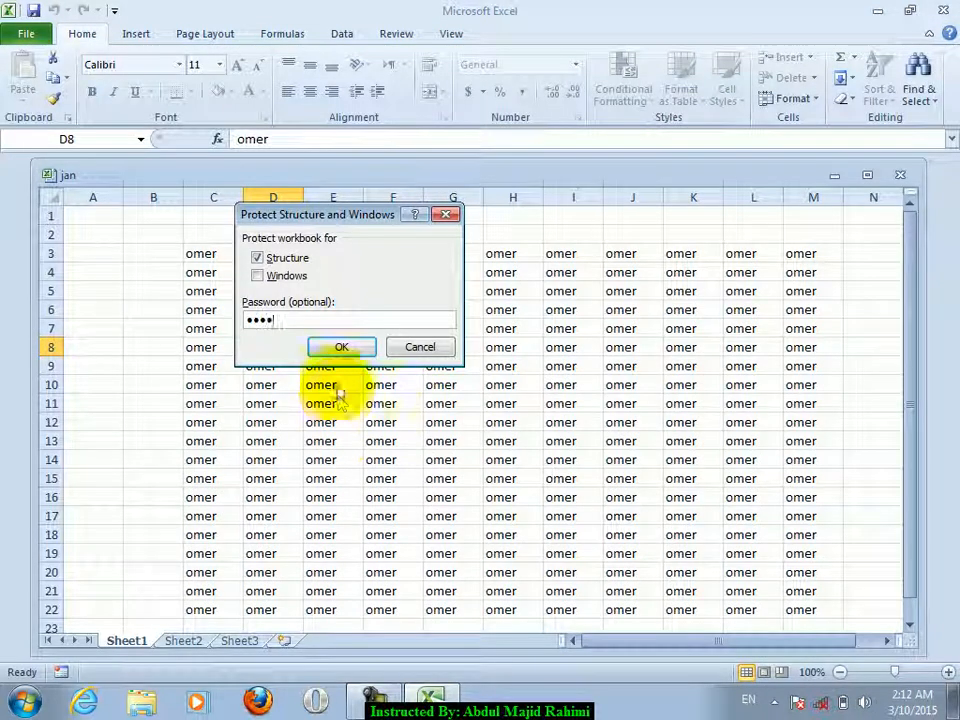
# - Lock the workbook structure and windows with a confirmed password
pyautogui.click(258, 258)
pyautogui.click(284, 276)
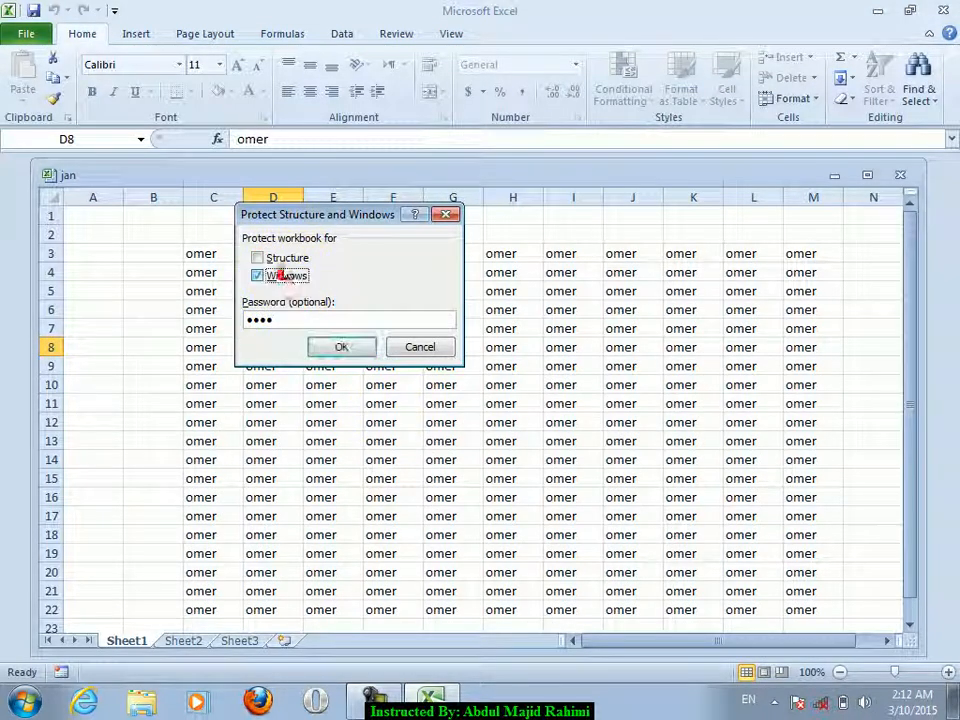
pyautogui.click(341, 347)
pyautogui.write('omer')
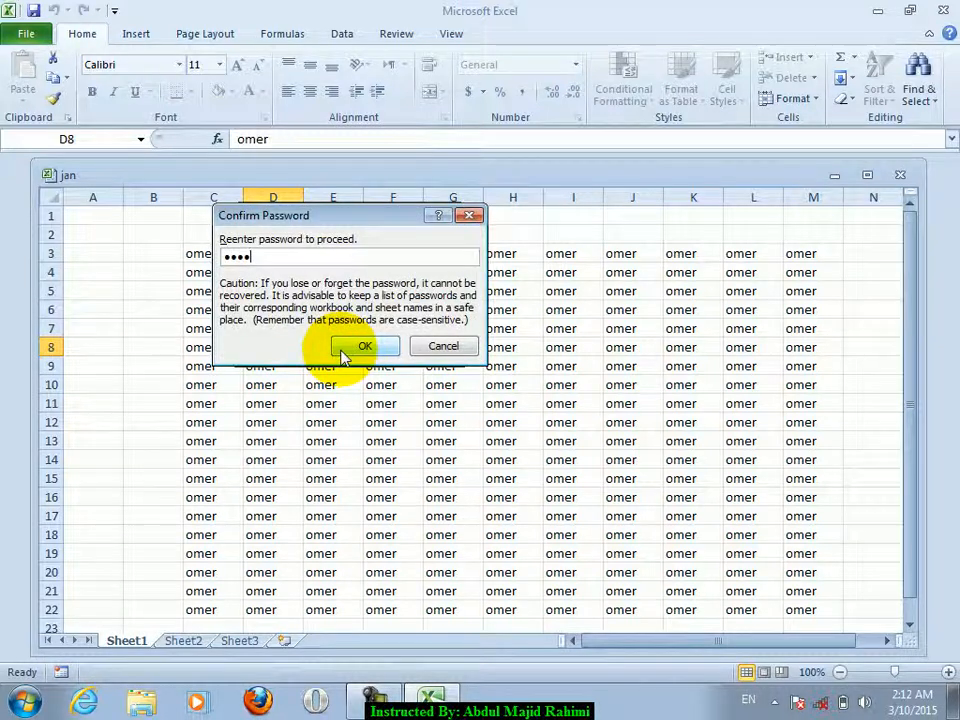
pyautogui.click(343, 350)
# - Try deleting F5:I12, dismiss the protected-cell warning, and check Sheet1's tab options
pyautogui.moveTo(380, 291); pyautogui.dragTo(565, 422)
pyautogui.press('Delete')
pyautogui.click(472, 410)
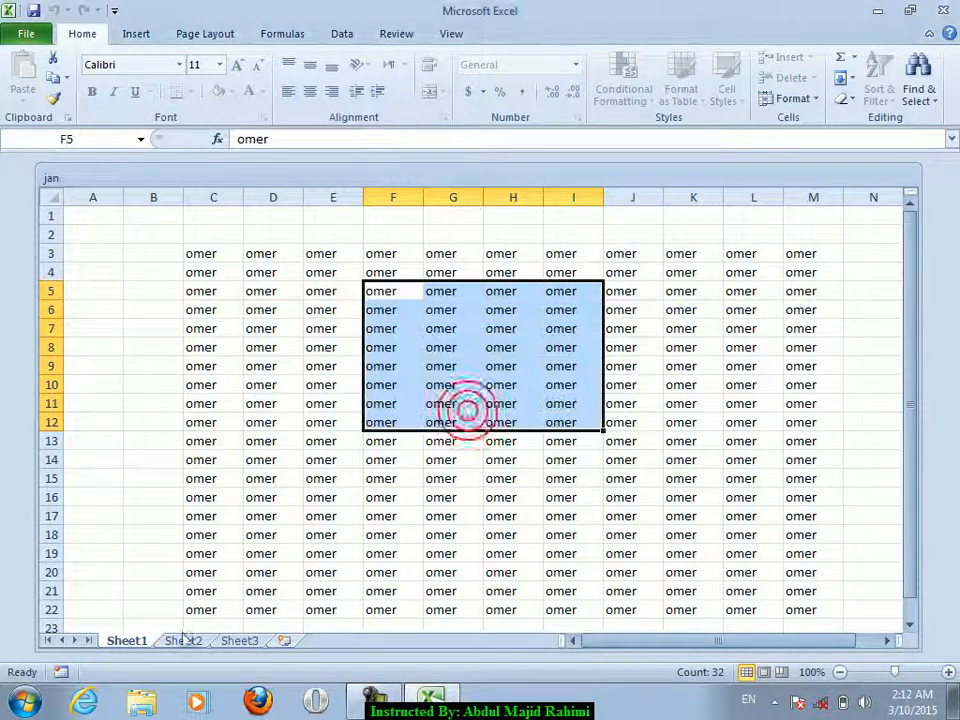
pyautogui.rightClick(126, 640)
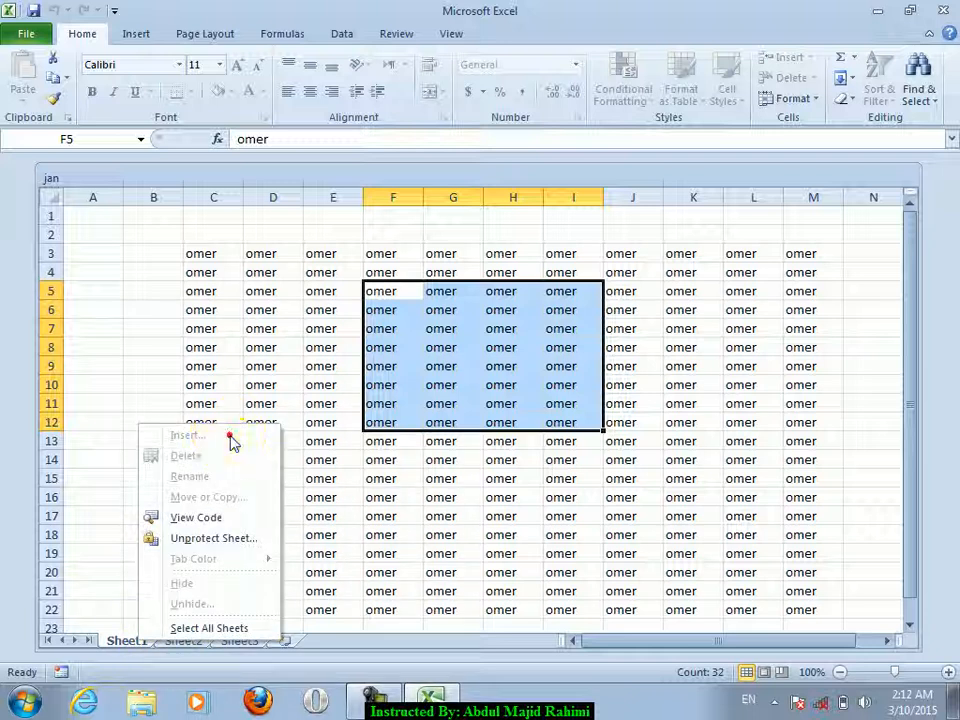
pyautogui.click(729, 334)
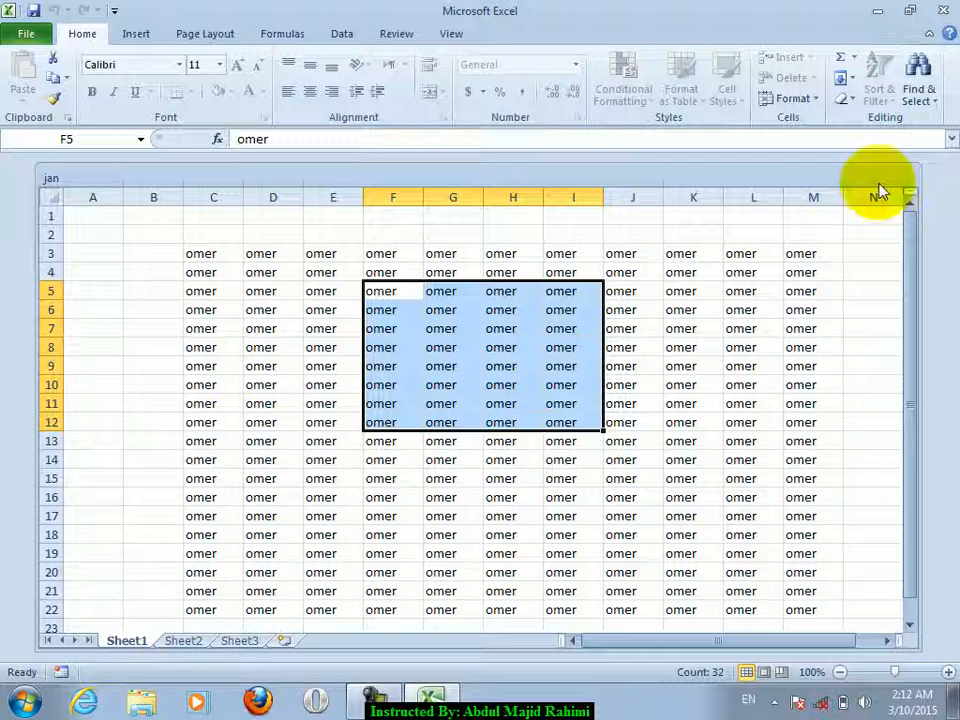
pyautogui.click(712, 273)
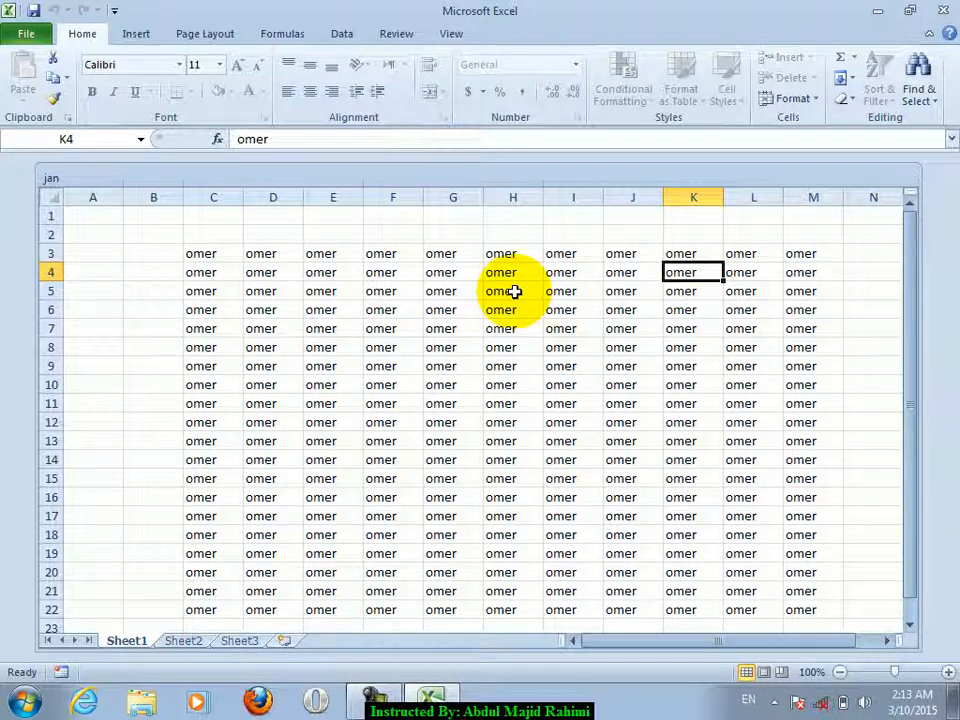
# - Unprotect Sheet1 by entering its password under Protect Current Sheet
pyautogui.click(26, 30)
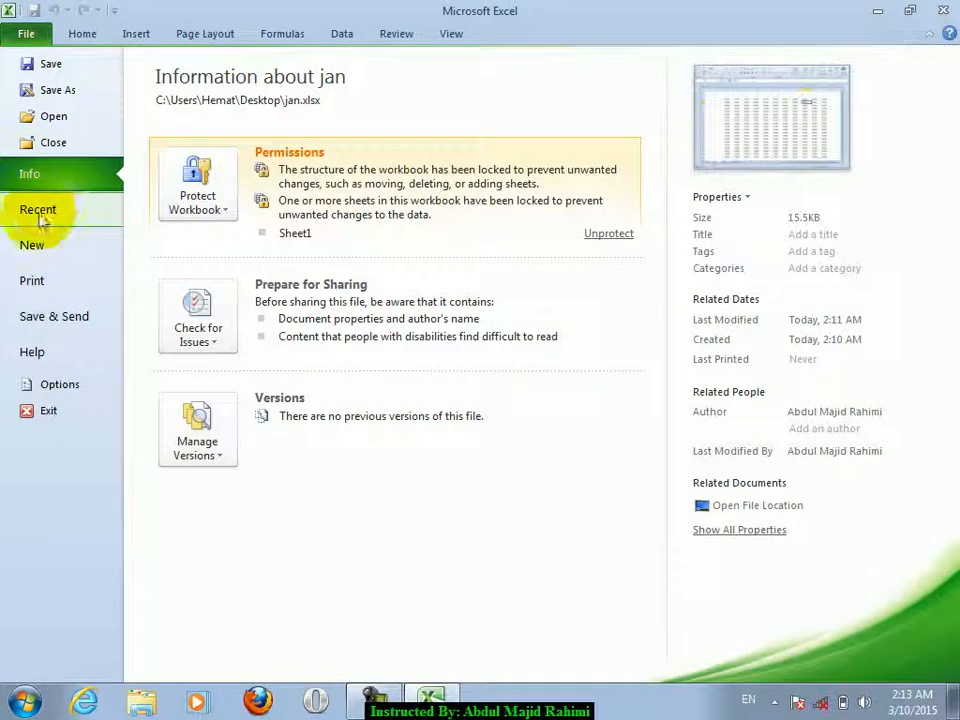
pyautogui.click(190, 205)
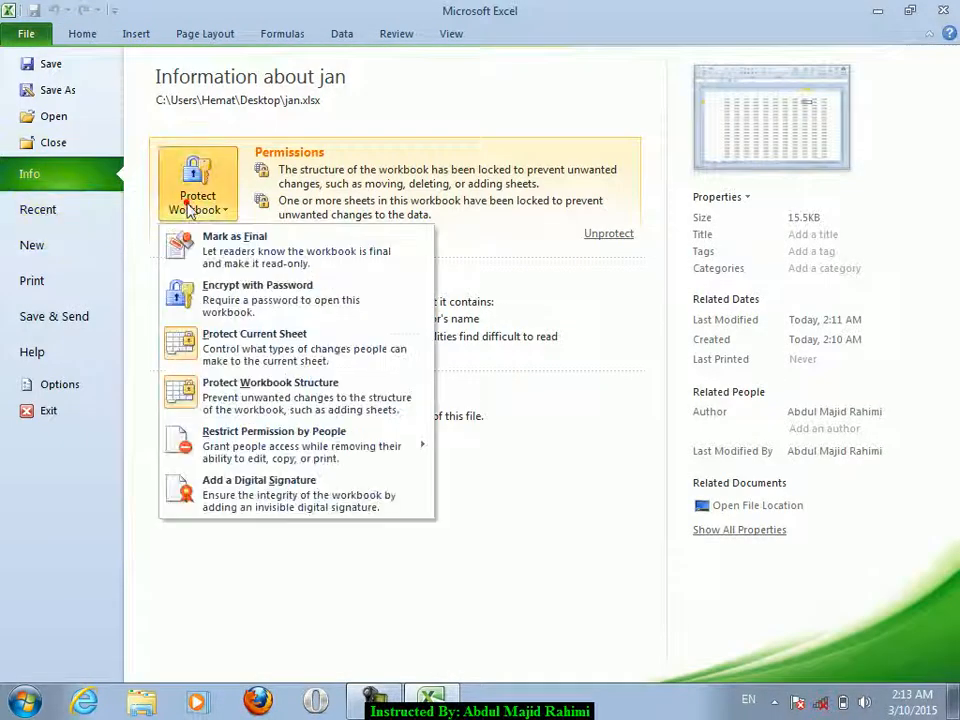
pyautogui.click(210, 360)
pyautogui.press('Return')
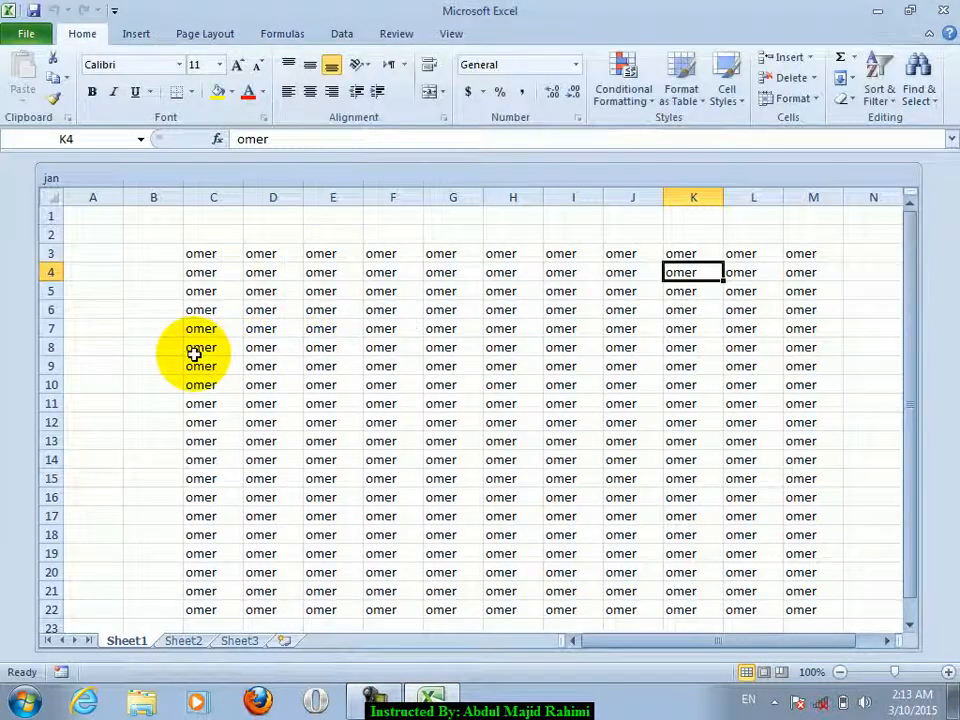
# - Enter fasfdsfdf in C8 and sa in E11, then recheck Sheet1's tab options
pyautogui.click(197, 350)
pyautogui.write('fasfdsfdf')
pyautogui.click(333, 403)
pyautogui.write('sa')
pyautogui.click(135, 627)
pyautogui.rightClick(126, 638)
pyautogui.click(334, 250)
pyautogui.click(18, 30)
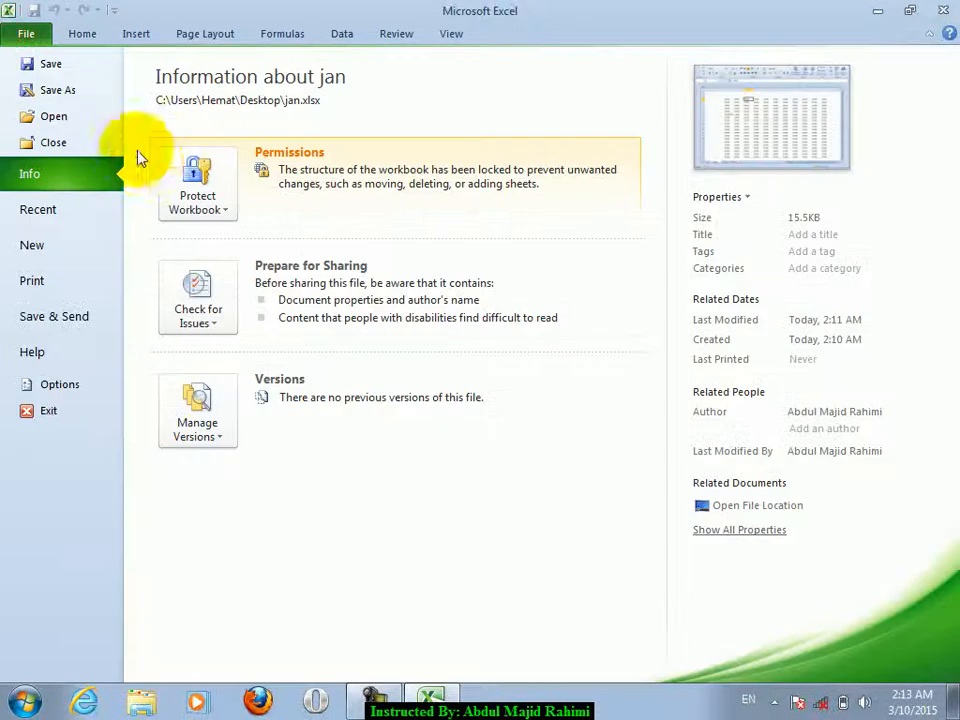
# - Remove workbook structure protection with its password and confirm Sheet1's options are enabled
pyautogui.click(195, 190)
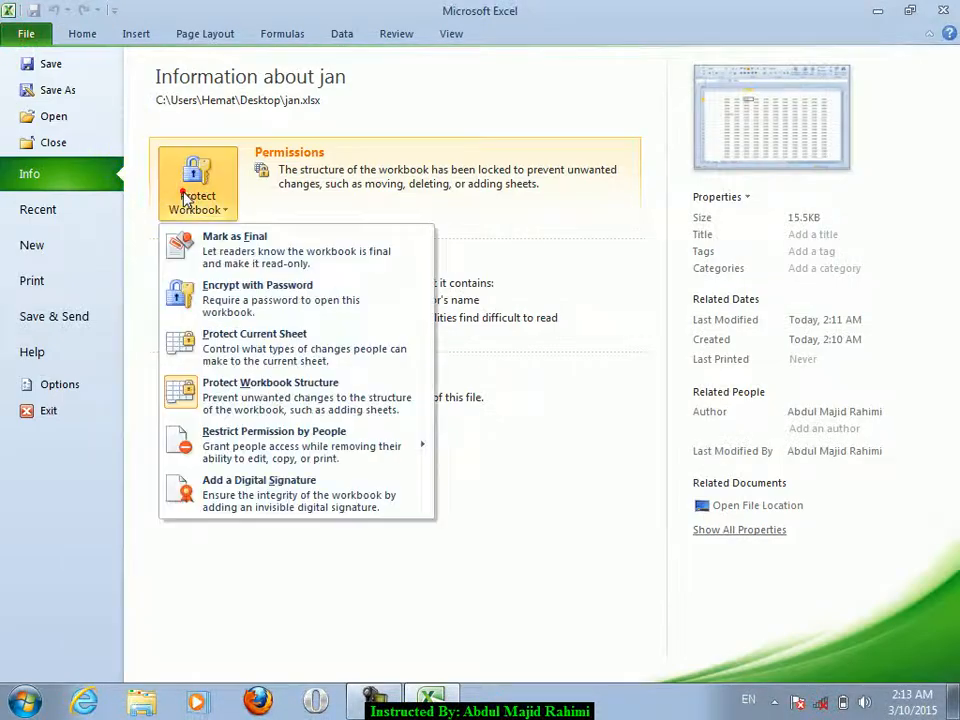
pyautogui.click(190, 404)
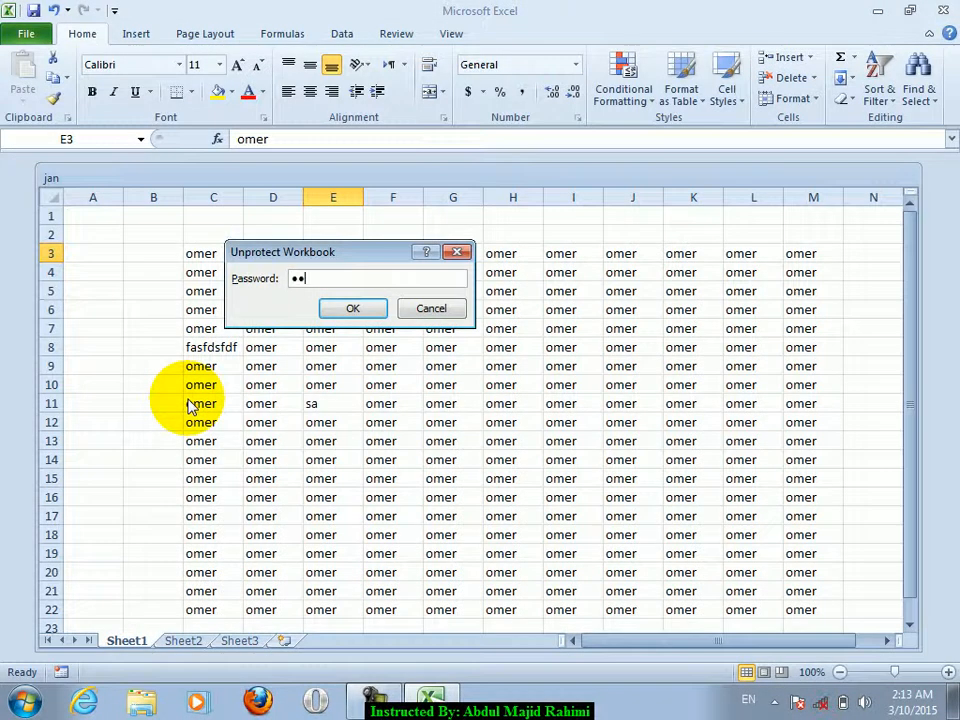
pyautogui.press('Return')
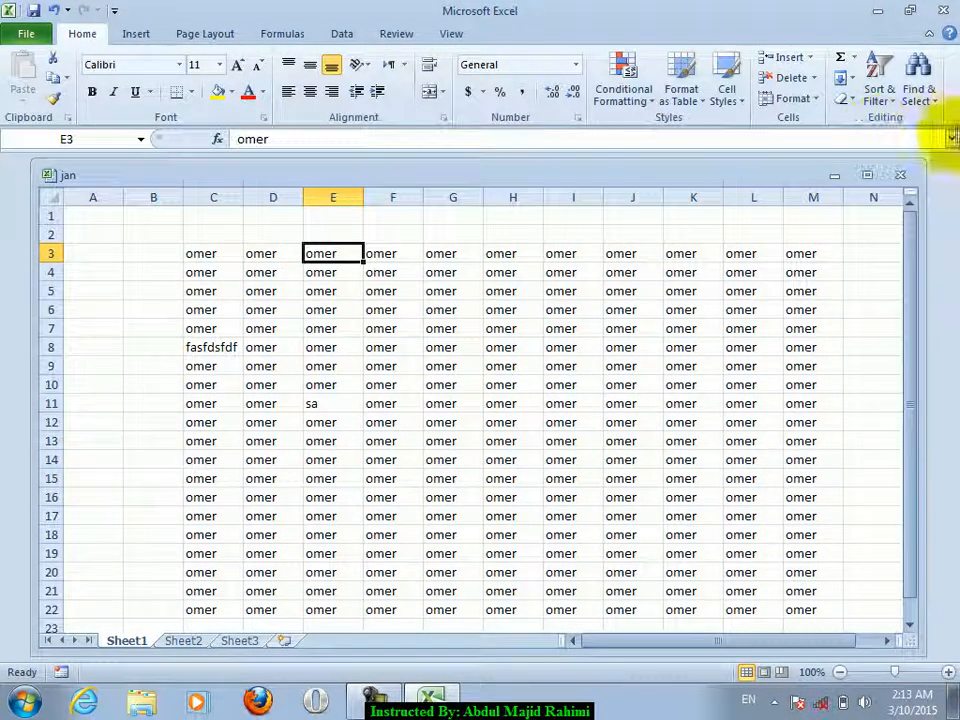
pyautogui.rightClick(136, 643)
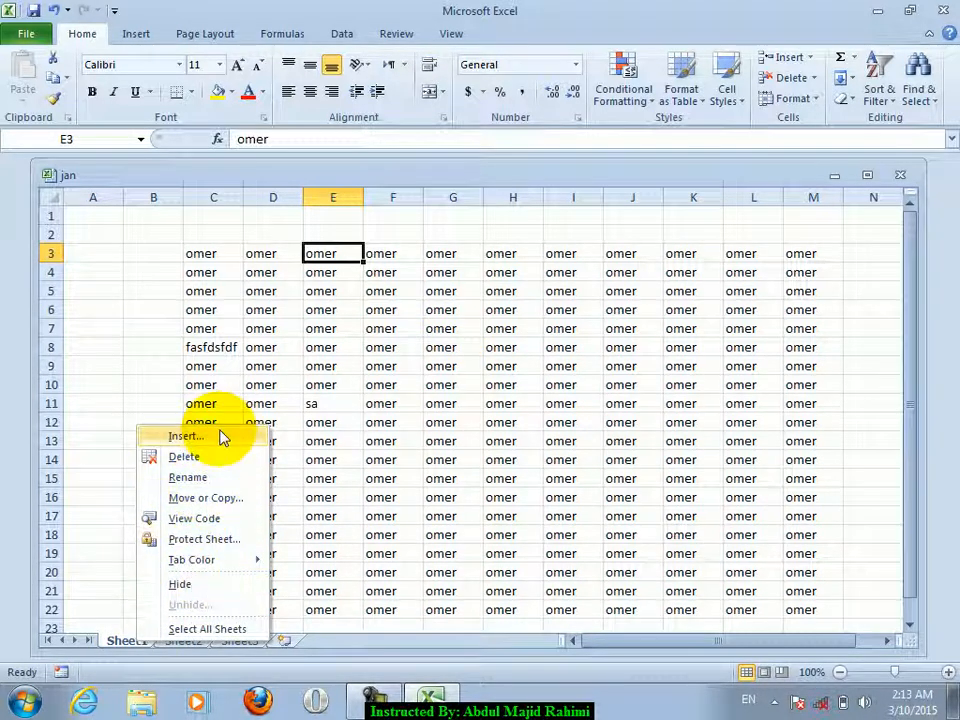
pyautogui.click(317, 292)
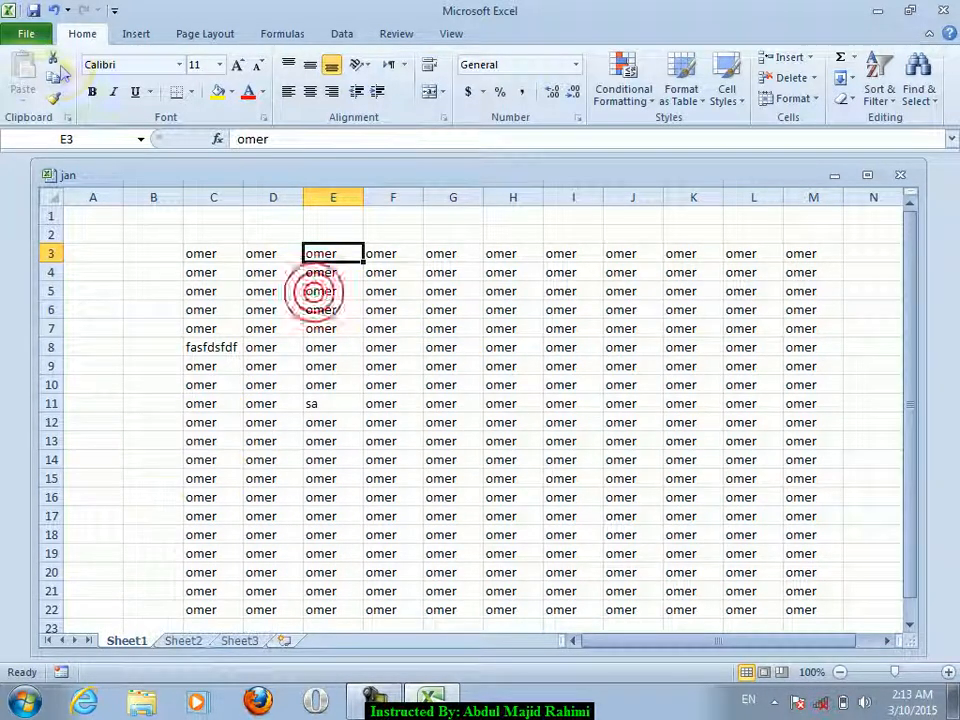
# - Show the Restrict Permission by People choices under Protect Workbook
pyautogui.click(44, 38)
pyautogui.click(218, 189)
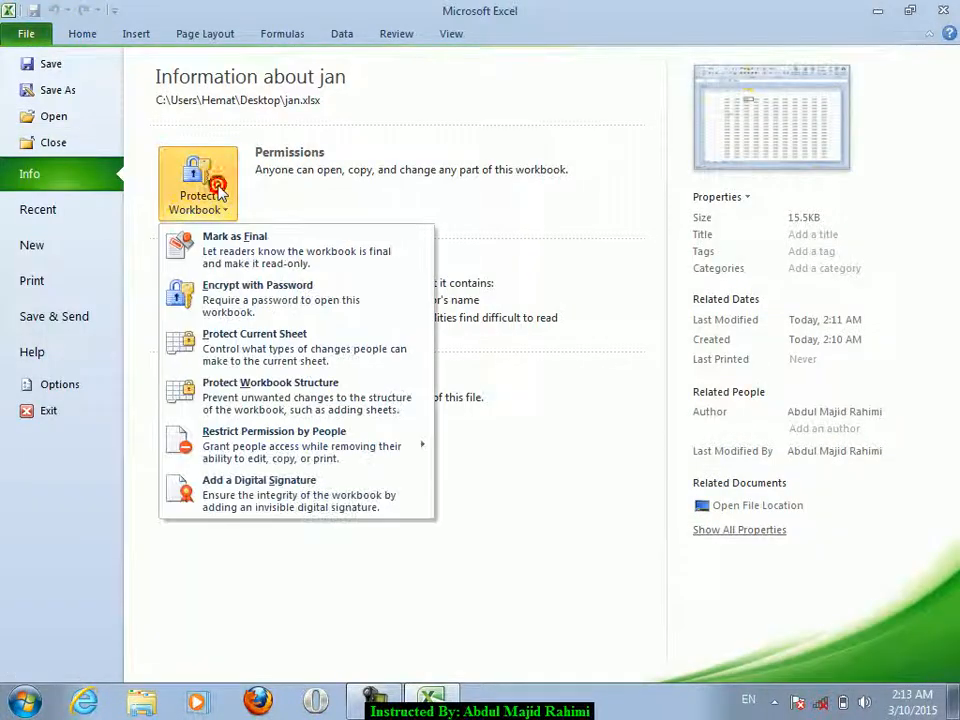
pyautogui.moveTo(278, 453)
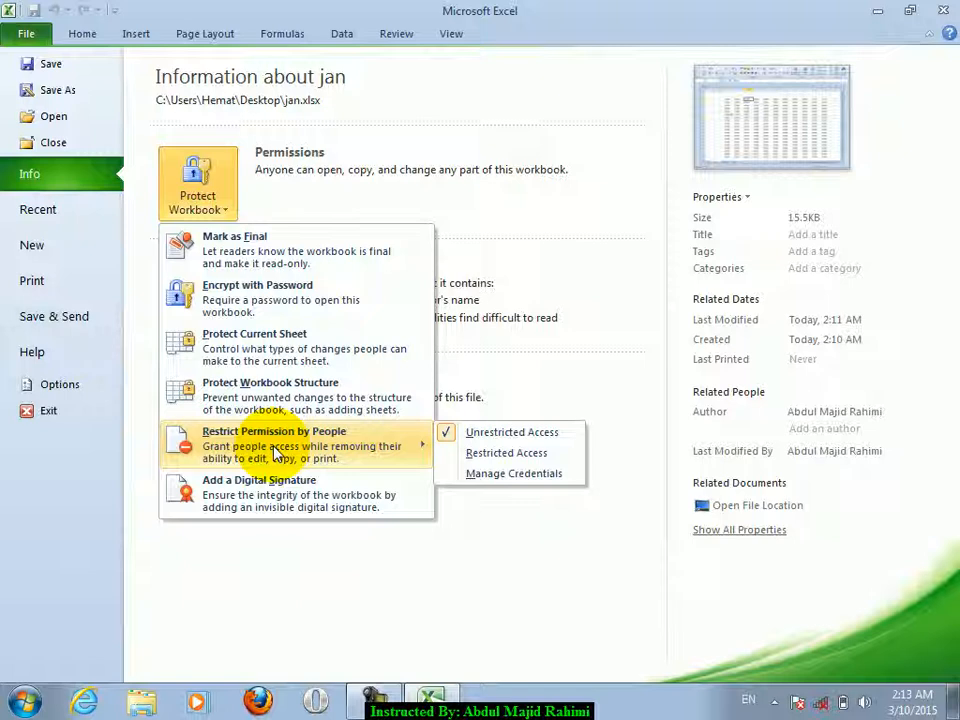
# - Enter 'IRM: Information Rights Management' in D12 and widen column D to fit it
pyautogui.click(76, 33)
pyautogui.click(254, 416)
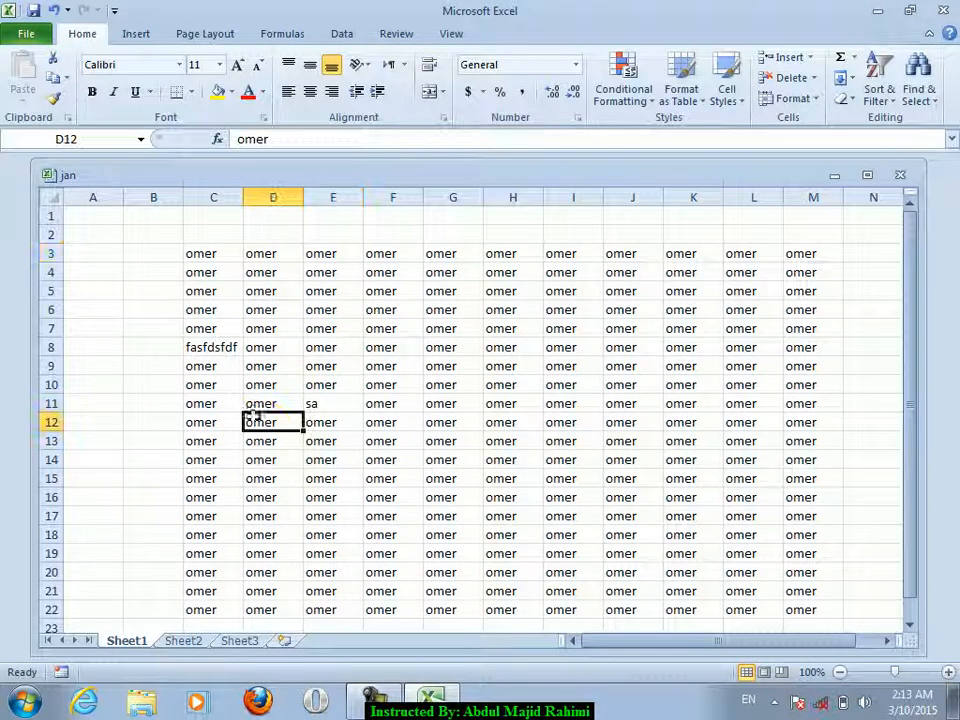
pyautogui.doubleClick(369, 178)
pyautogui.write('ion Rights Management')
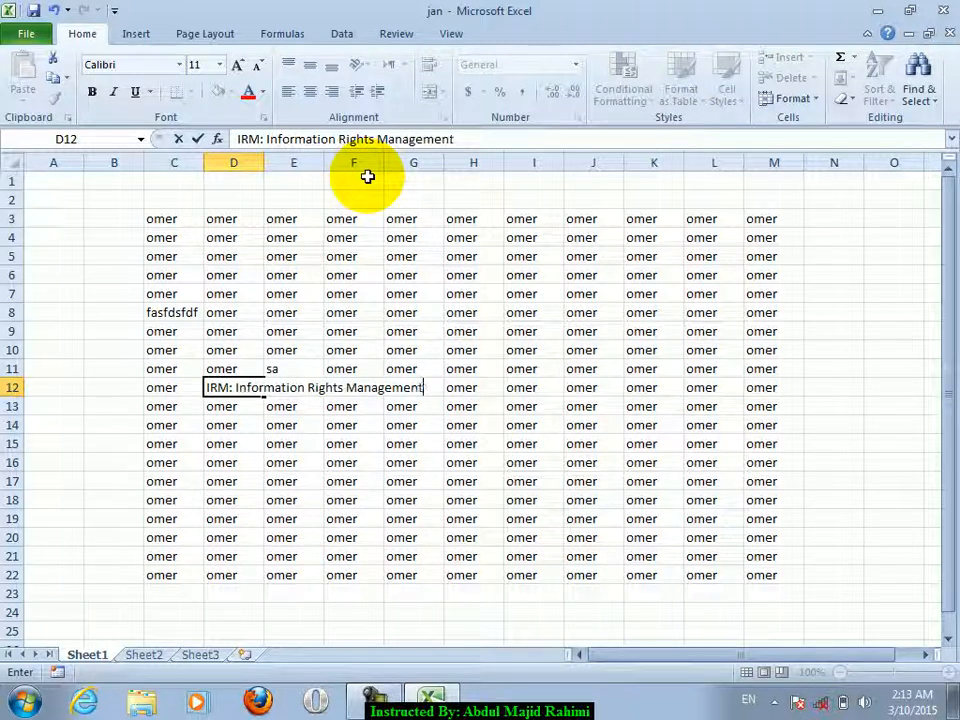
pyautogui.press('Return')
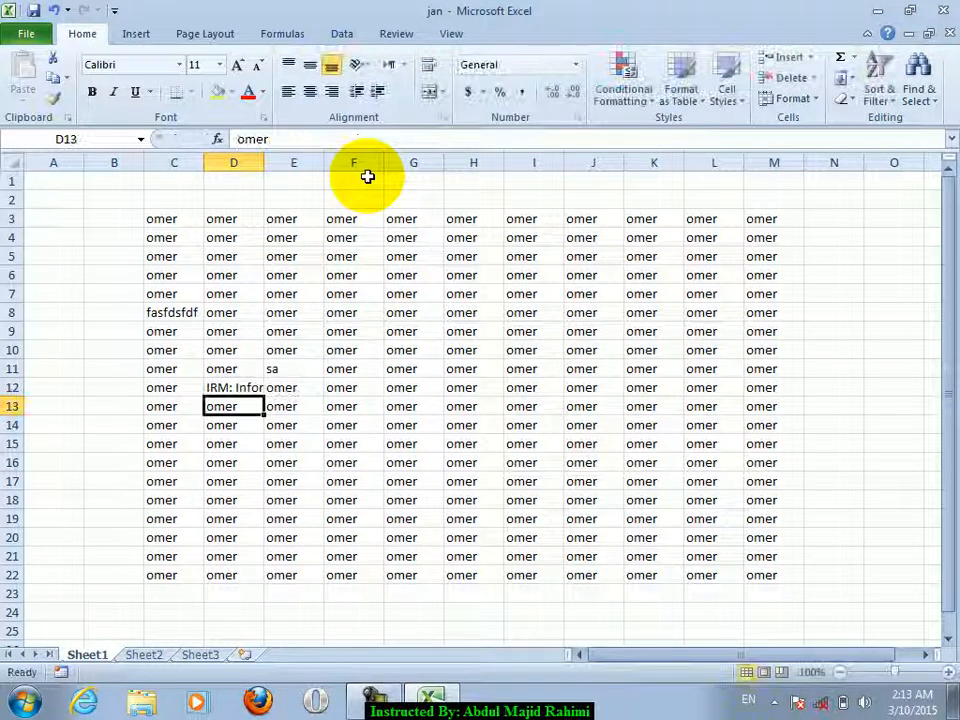
pyautogui.moveTo(264, 162); pyautogui.dragTo(431, 260)
pyautogui.click(292, 386)
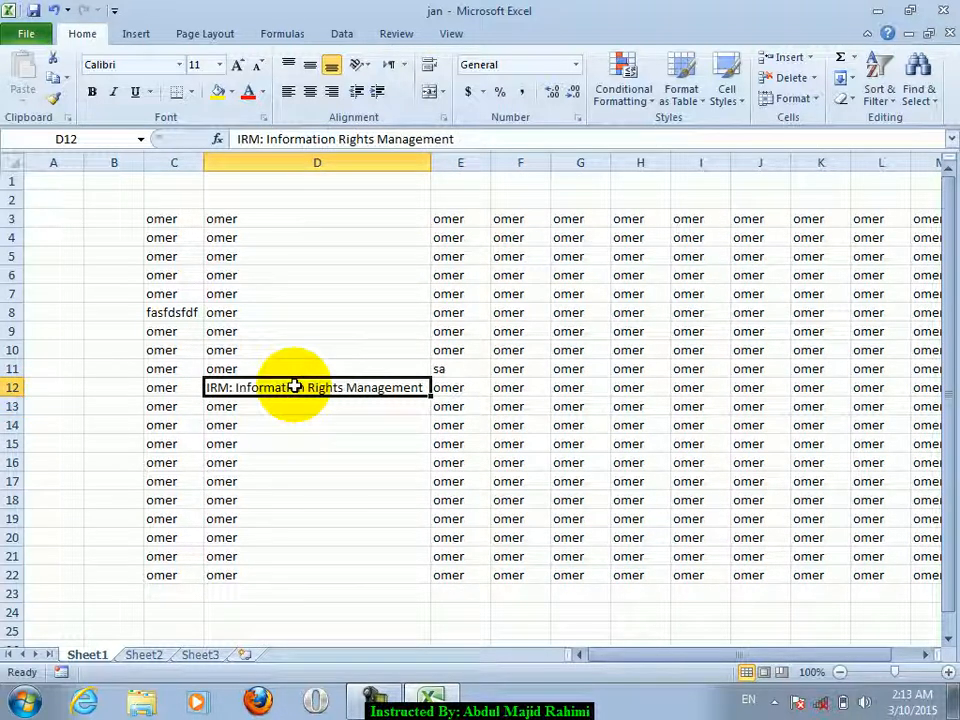
# - Type a name, 'username', 'password' and another name down column D from D8
pyautogui.click(296, 307)
pyautogui.write('ahmad')
pyautogui.press('Return')
pyautogui.write('ujs')
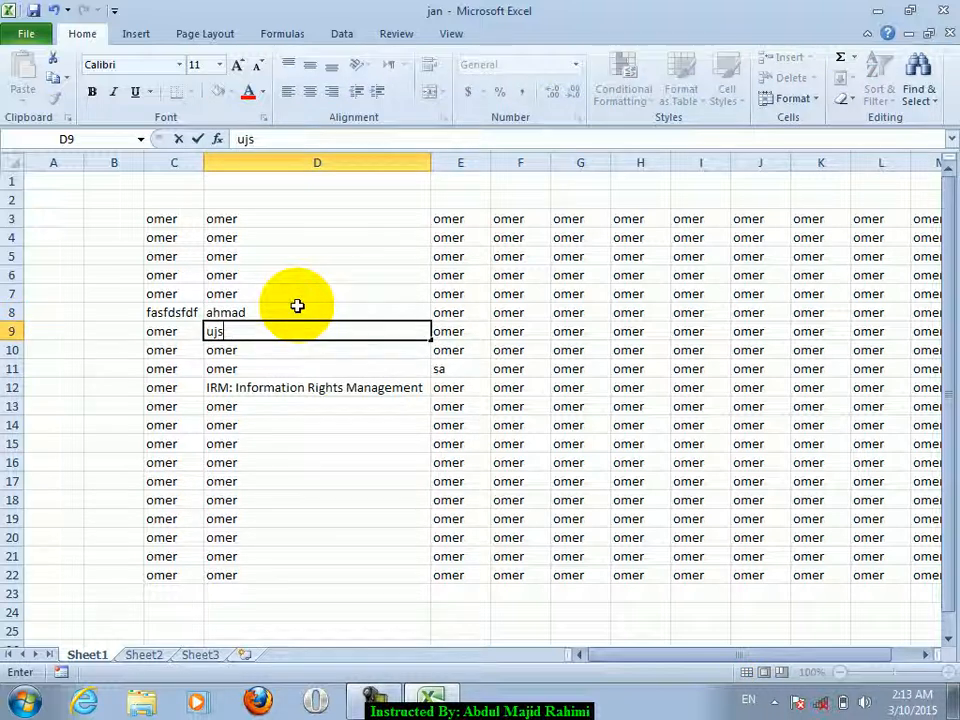
pyautogui.write('ername')
pyautogui.press('Return')
pyautogui.write('password')
pyautogui.press('Return')
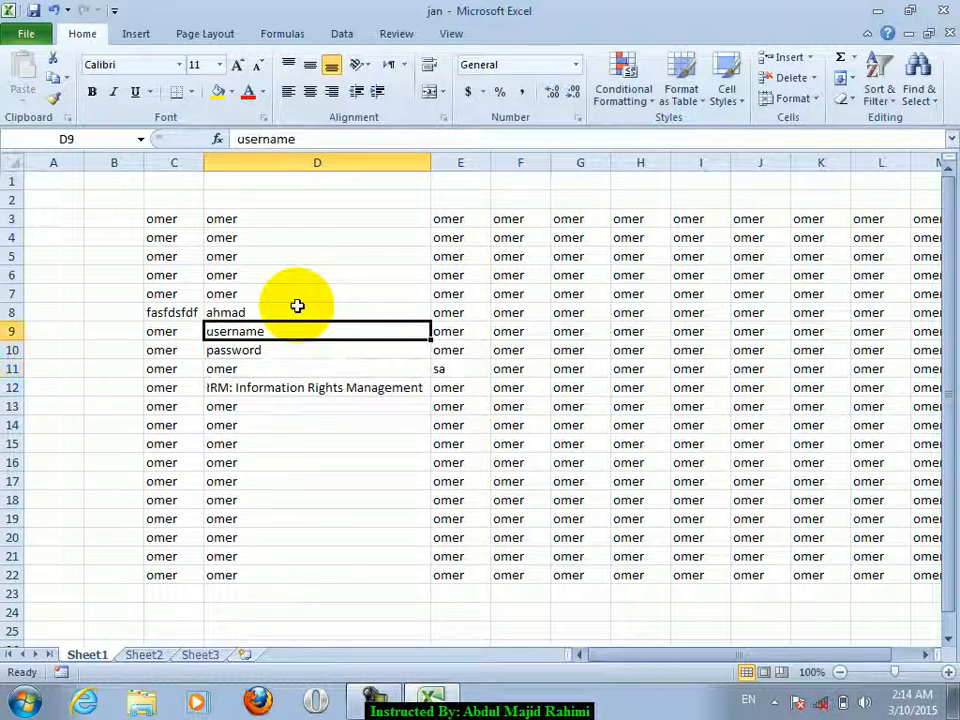
pyautogui.write('khan')
pyautogui.press('Return')
pyautogui.press('Return')
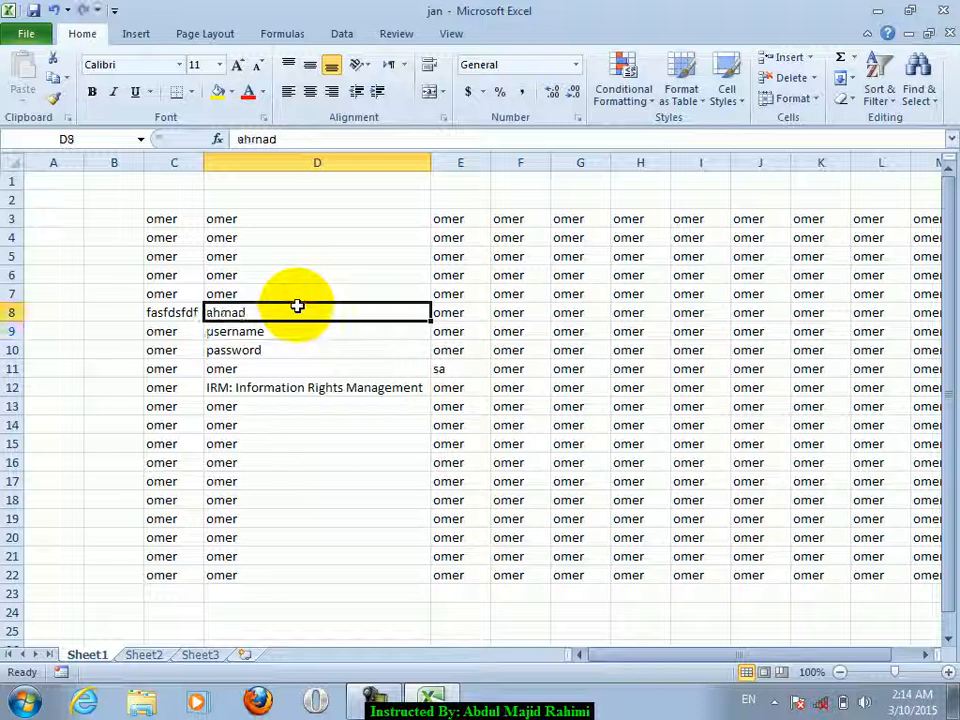
# - Replace D13's entry with 'Register', correcting the initial 'Rigister' typo
pyautogui.click(272, 388)
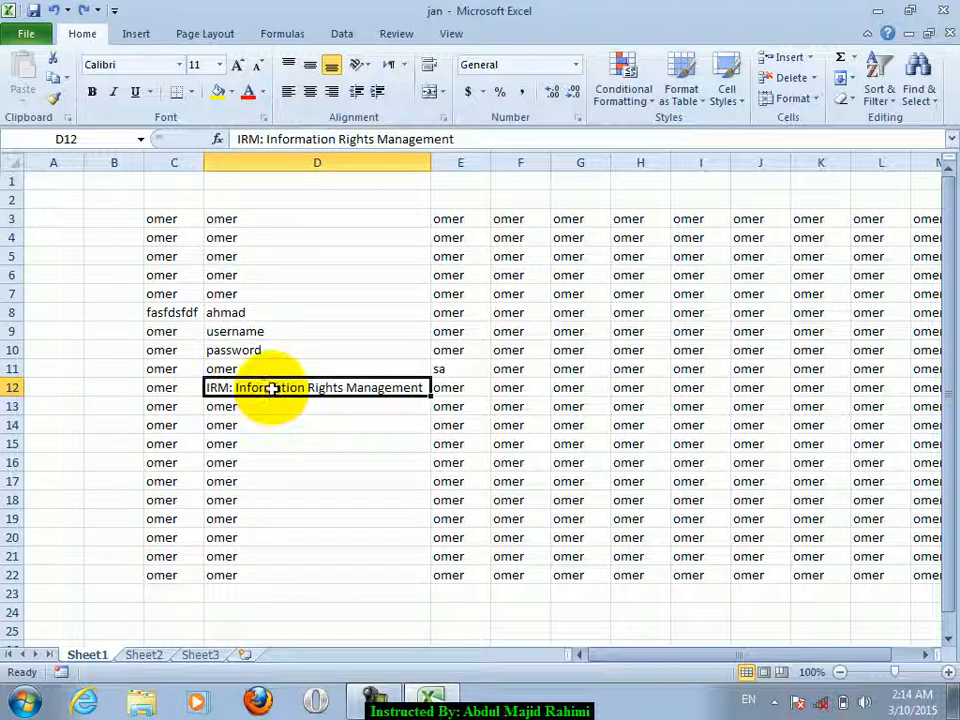
pyautogui.click(266, 405)
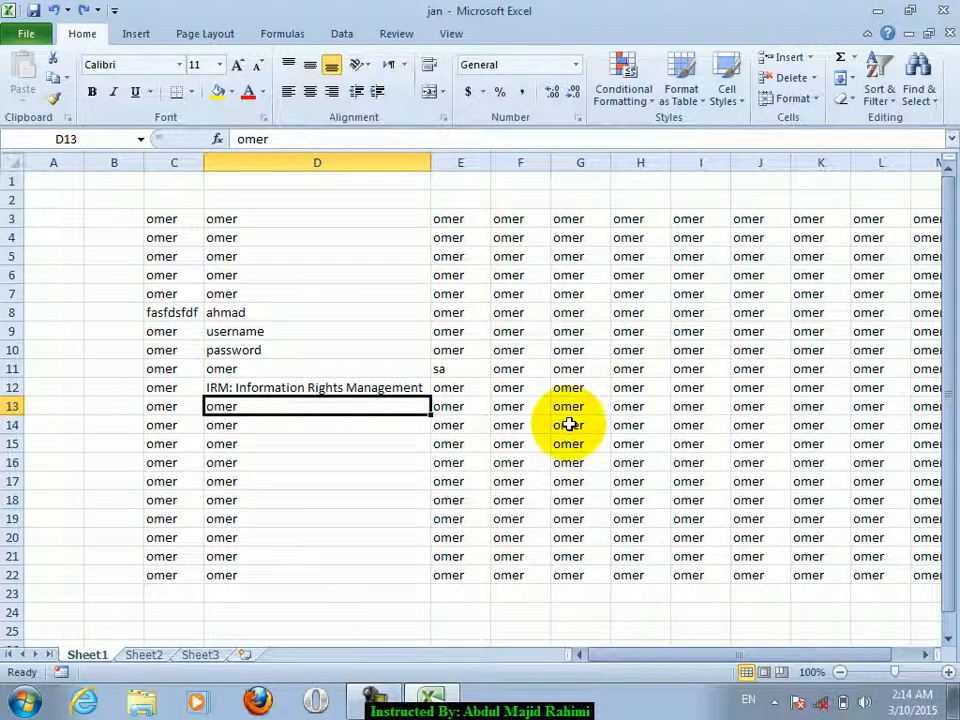
pyautogui.write('Rigister')
pyautogui.press('Return')
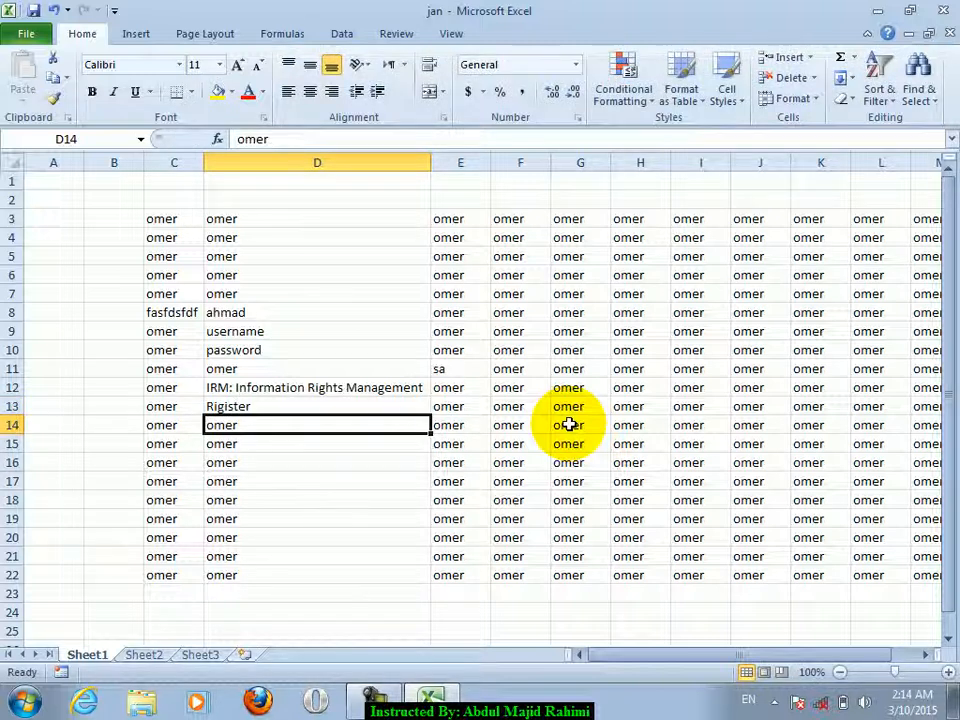
pyautogui.write('Re')
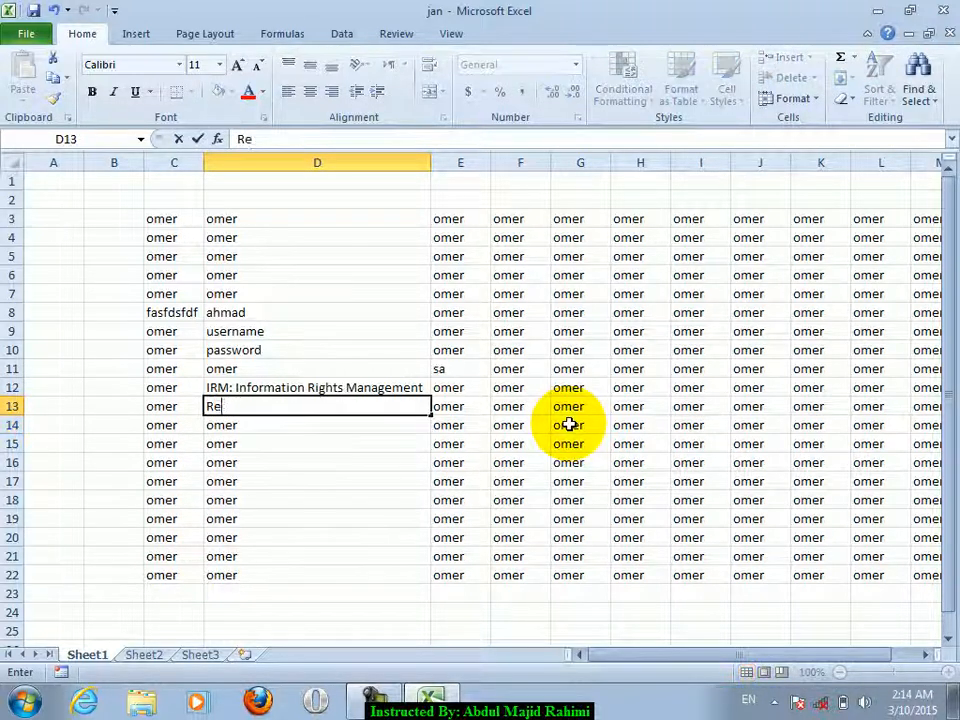
pyautogui.press('Return')
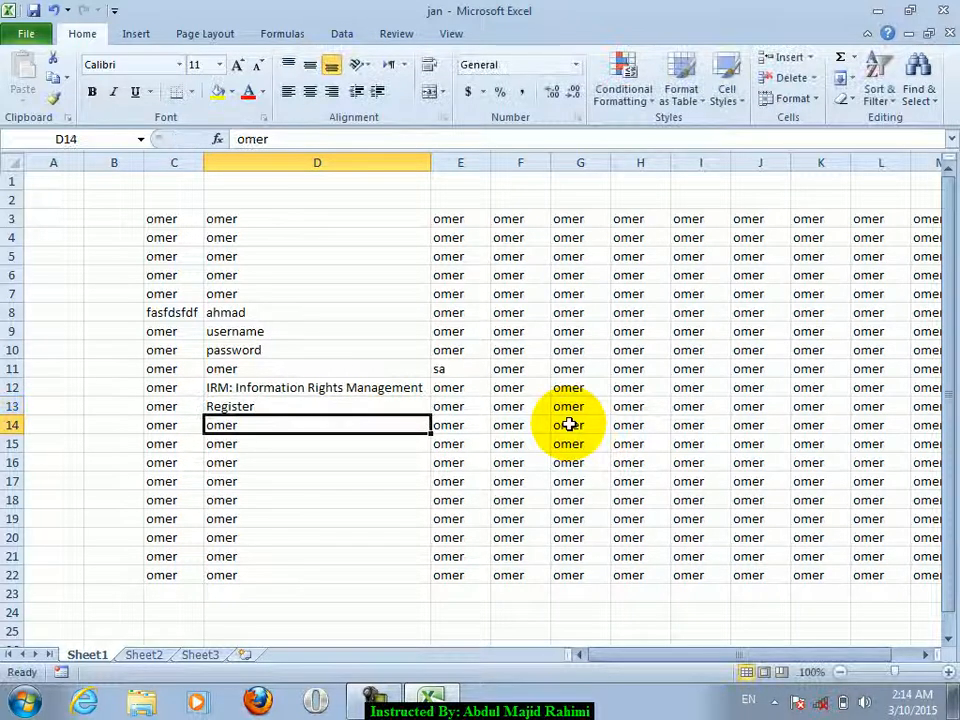
pyautogui.click(320, 323)
# - Browse the Protect Workbook options and the Insert Signature Line options
pyautogui.click(28, 33)
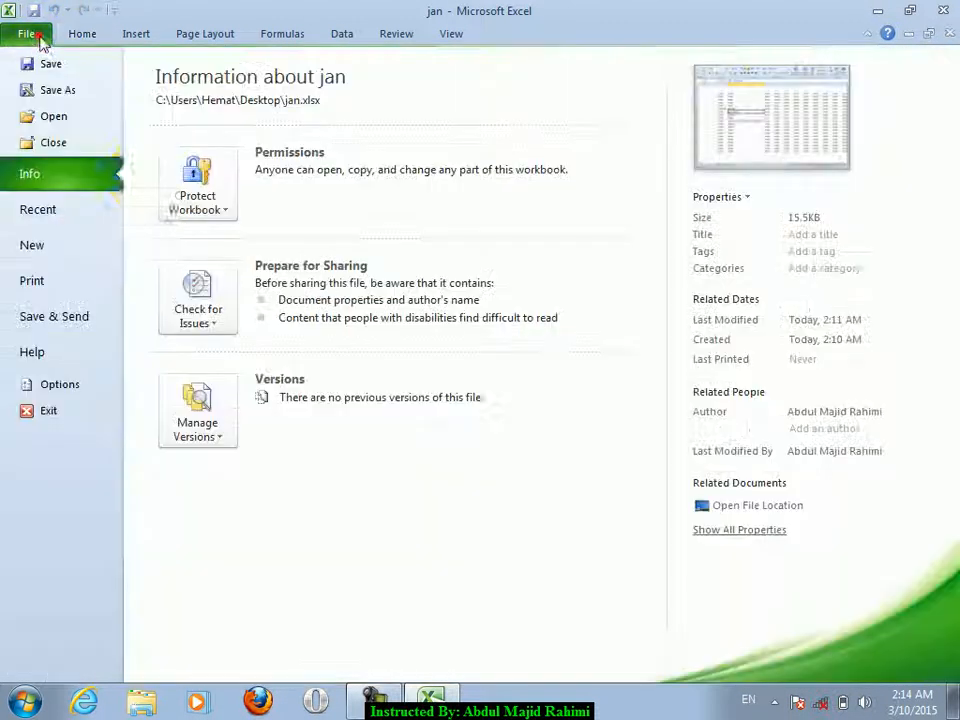
pyautogui.click(181, 192)
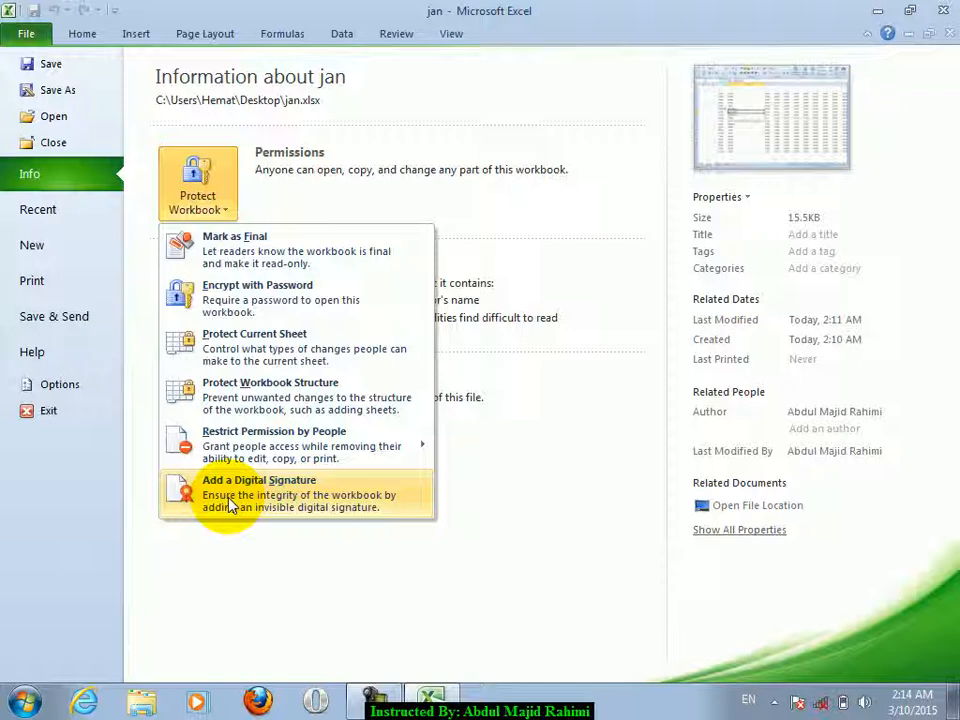
pyautogui.click(95, 36)
pyautogui.click(137, 34)
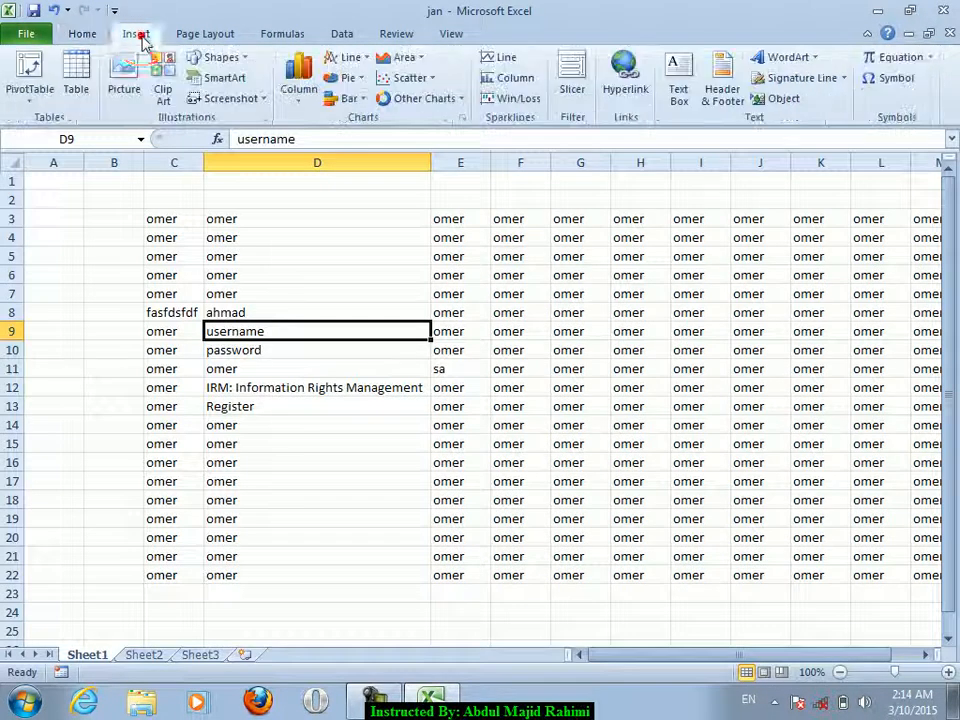
pyautogui.click(845, 79)
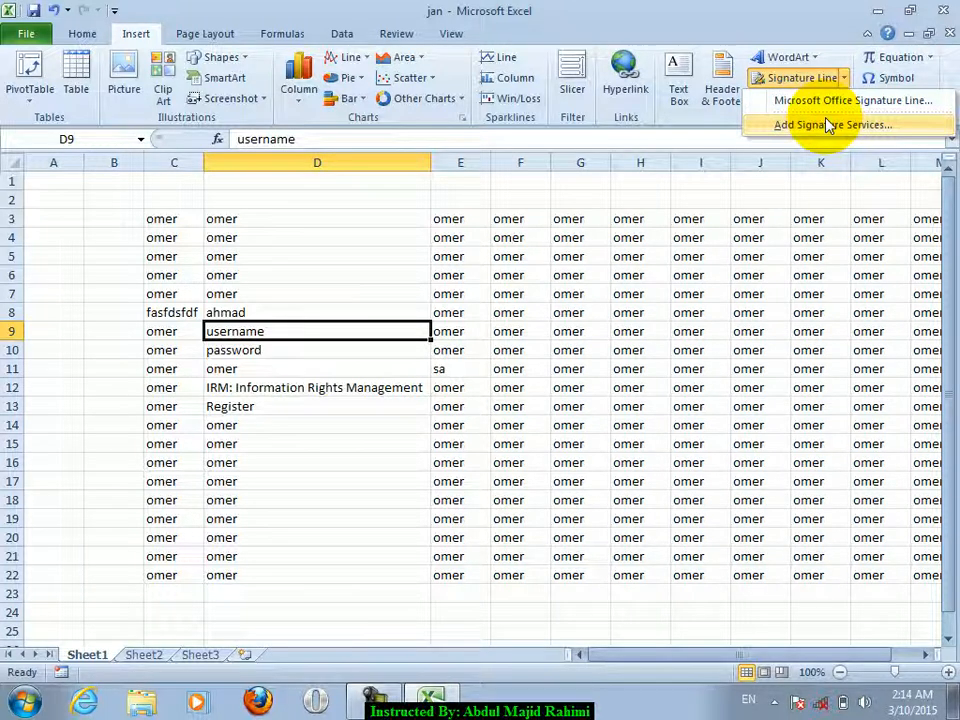
pyautogui.click(484, 268)
pyautogui.click(293, 300)
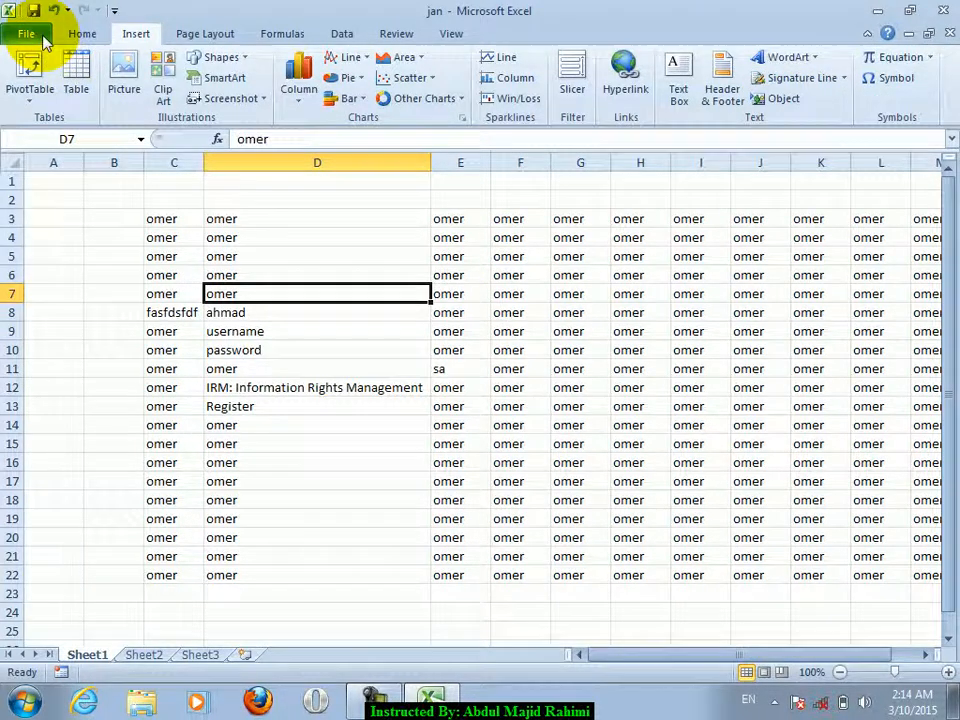
# - Look at the Recent workbooks list and Check for Issues, then create a new blank workbook
pyautogui.click(42, 30)
pyautogui.click(86, 214)
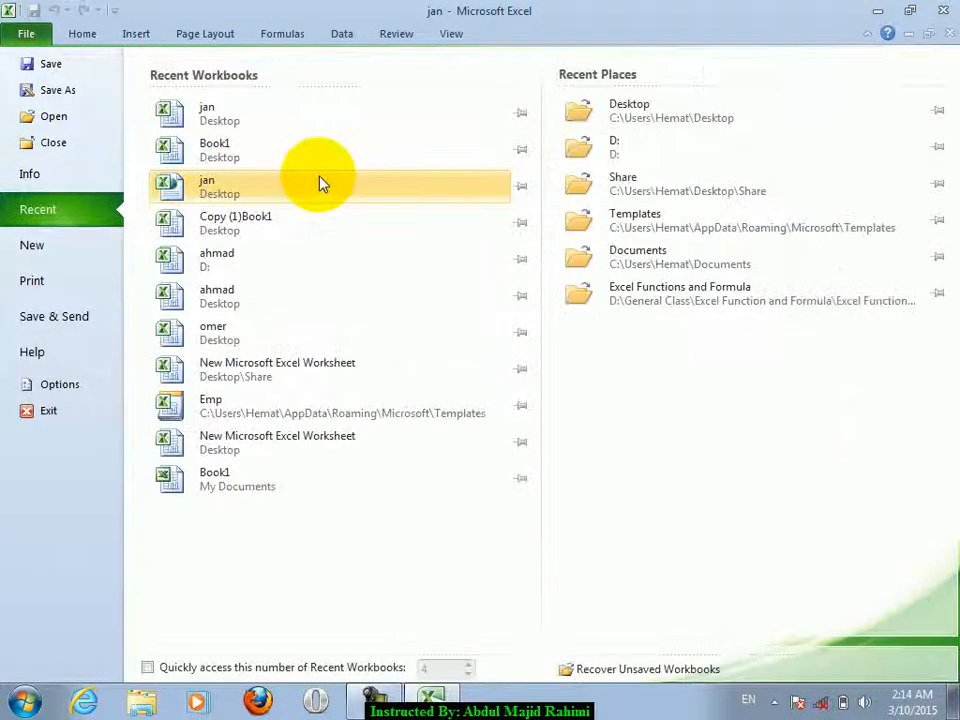
pyautogui.click(82, 172)
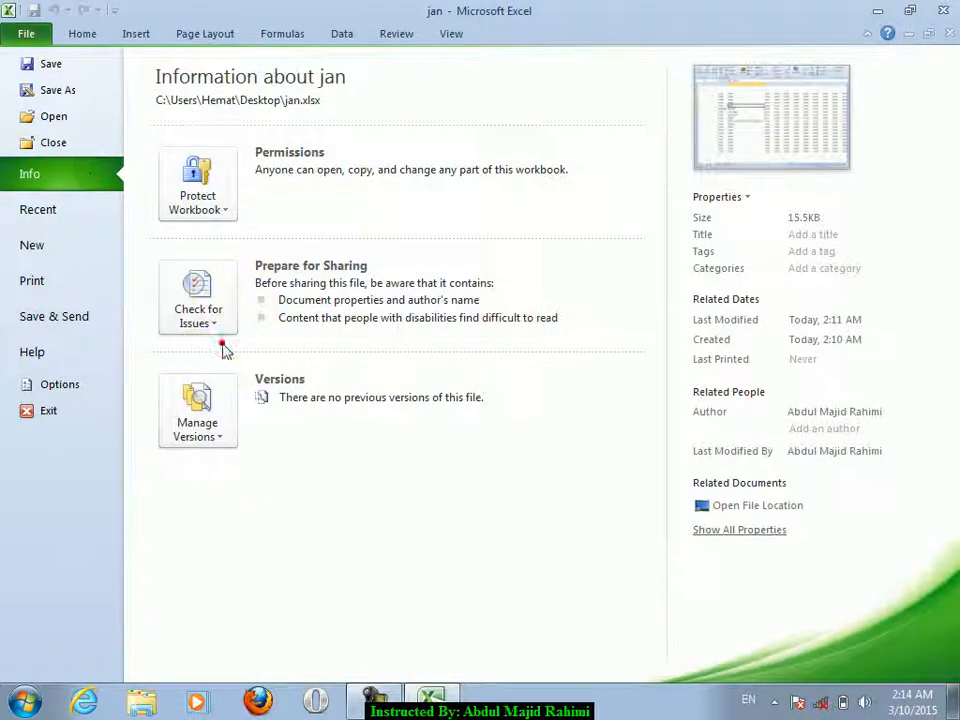
pyautogui.click(198, 300)
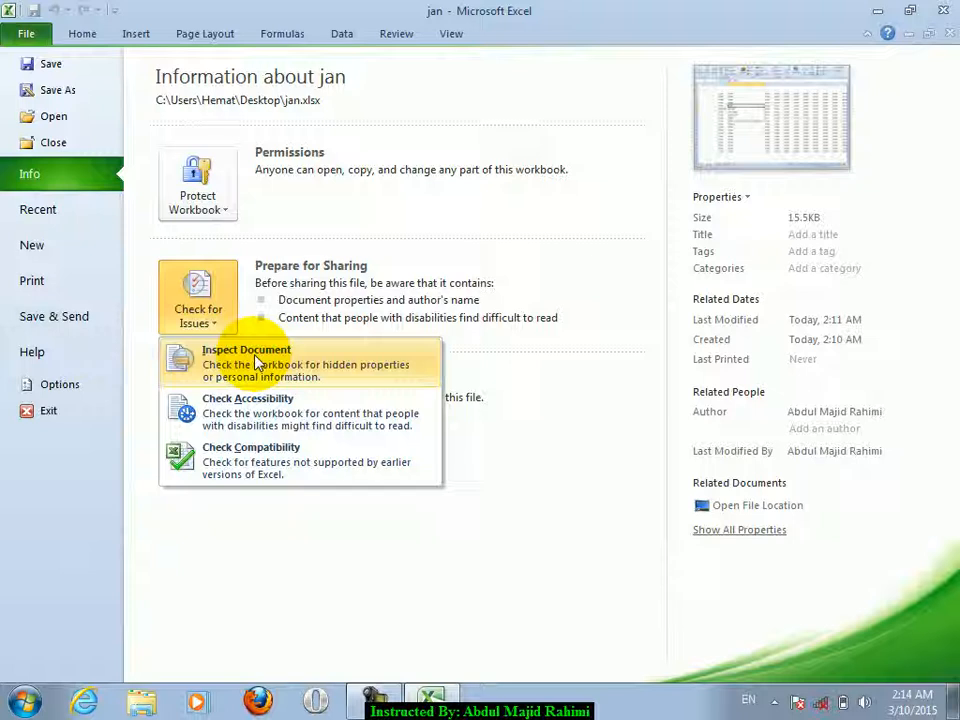
pyautogui.click(84, 34)
pyautogui.click(450, 235)
pyautogui.hotkey('ctrl', 'n')
# - Fill the range A1:O24 with the same sample word using Ctrl+Enter
pyautogui.moveTo(74, 186); pyautogui.dragTo(909, 609)
pyautogui.write('ome')
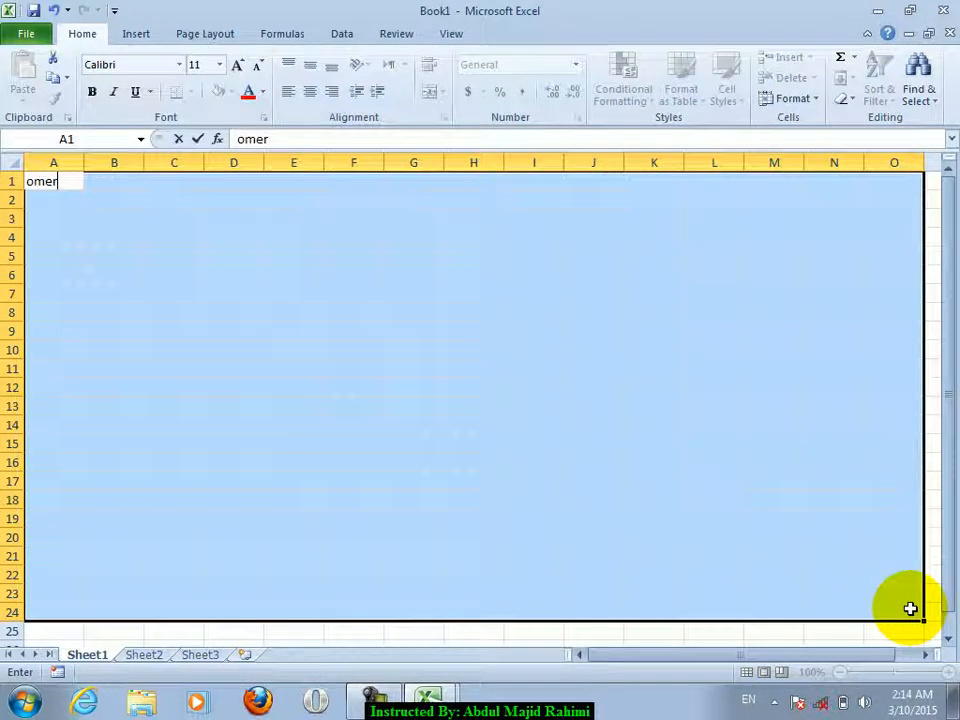
pyautogui.write('r')
pyautogui.hotkey('ctrl', 'Return')
pyautogui.click(471, 386)
# - Save the workbook as Book1, replacing the existing file
pyautogui.hotkey('ctrl', 's')
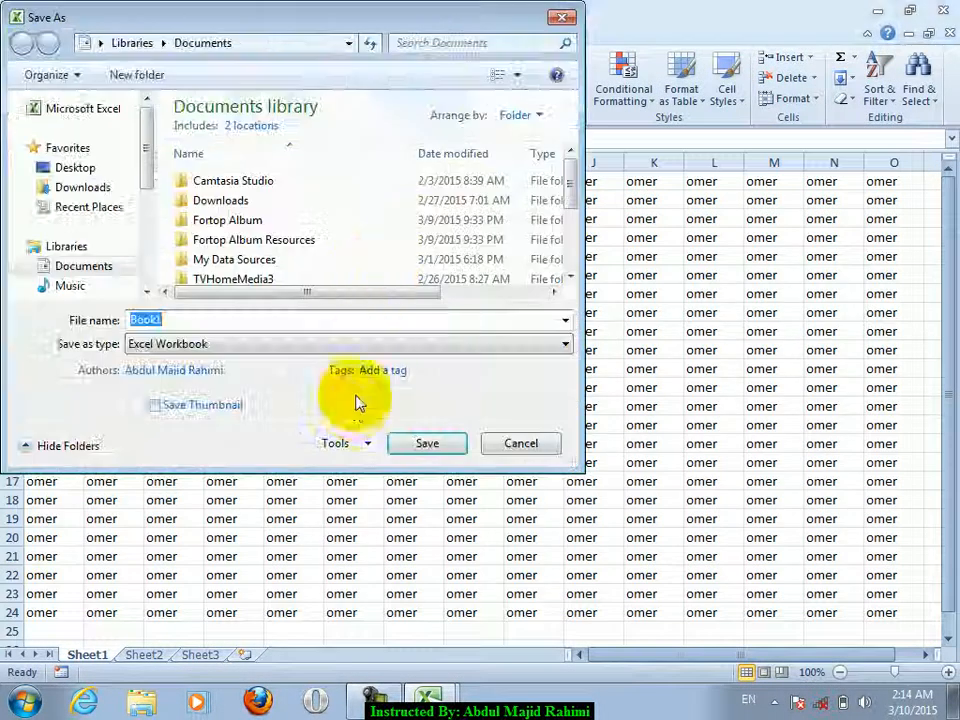
pyautogui.press('Return')
pyautogui.click(544, 364)
pyautogui.click(114, 237)
# - Add header 'fasdfsfafsfsfasffdas' and footer 'adfdsfdsfdsfafsfd' to the page
pyautogui.click(458, 32)
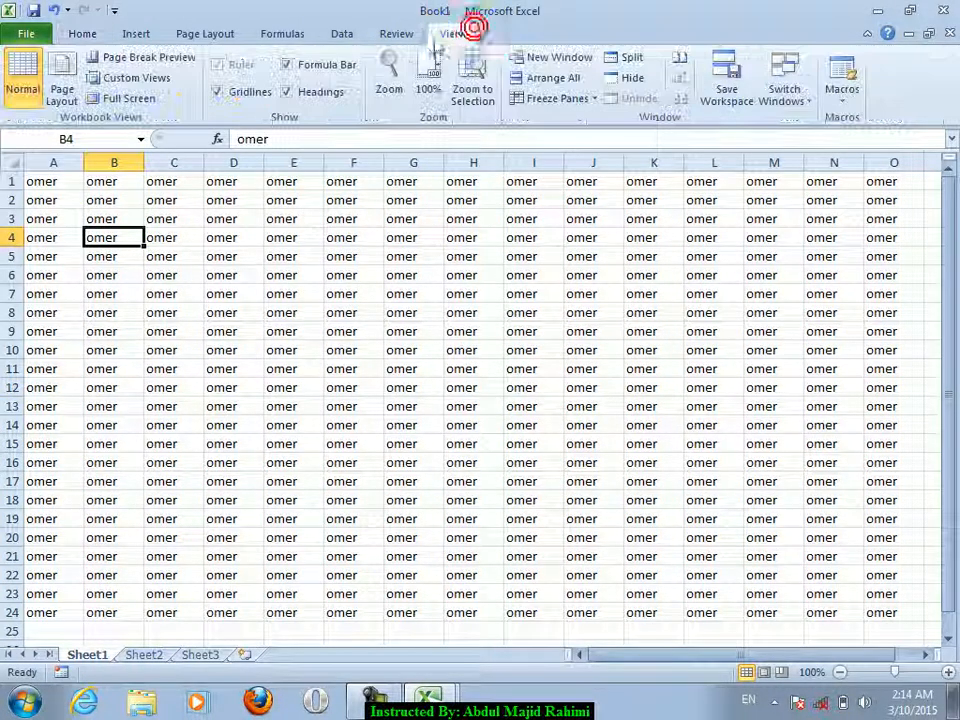
pyautogui.click(136, 33)
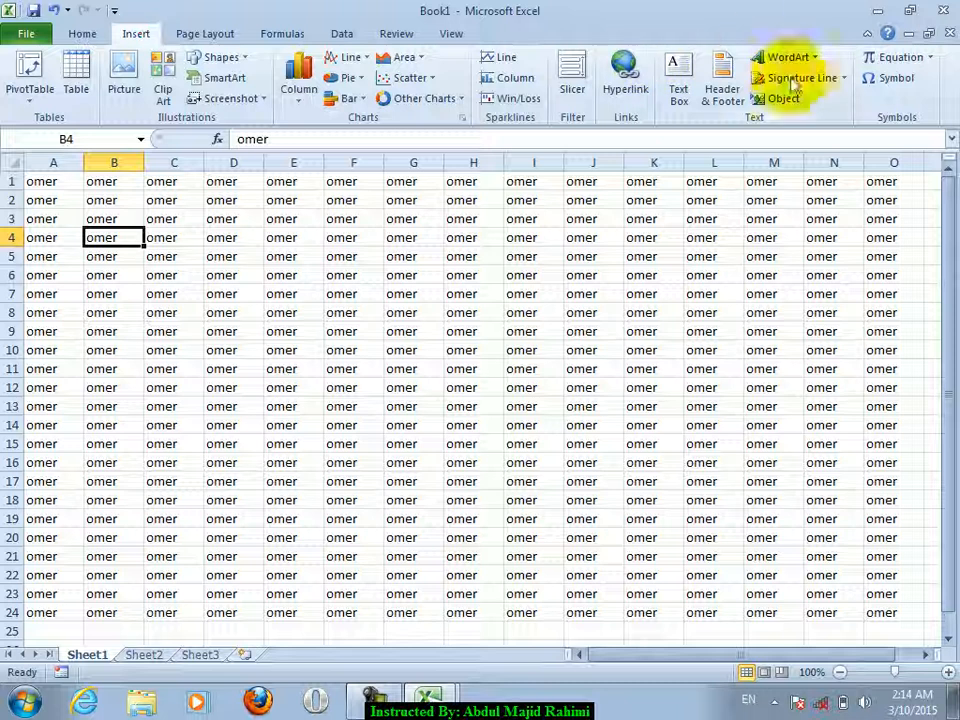
pyautogui.click(707, 103)
pyautogui.write('fasdfsfafsfsfasffdas')
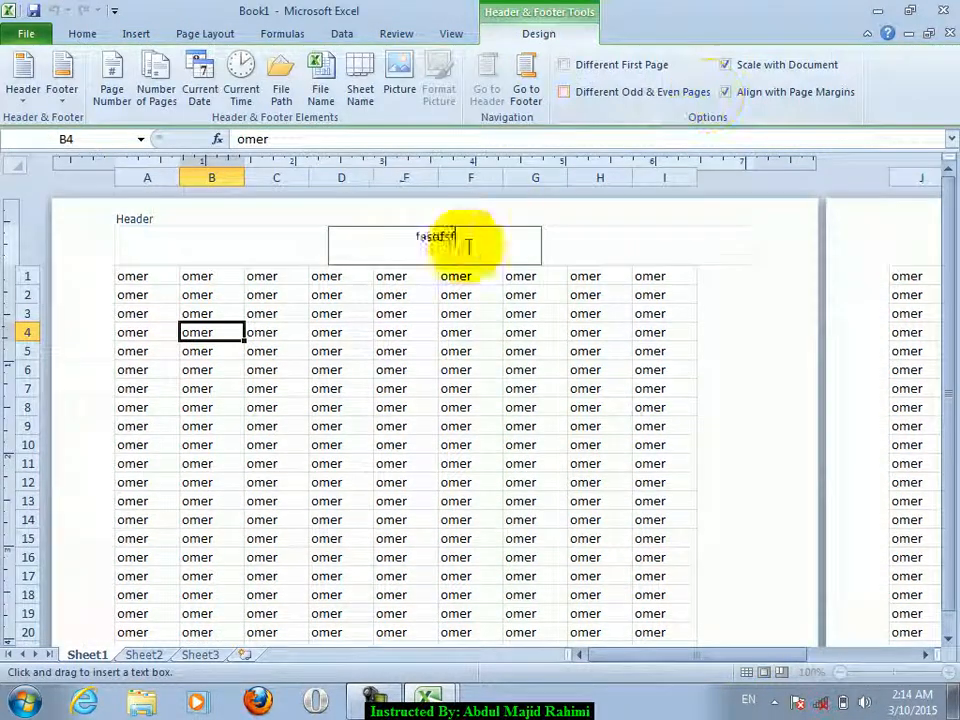
pyautogui.click(527, 88)
pyautogui.write('adfdsfdsfdsfafsfd')
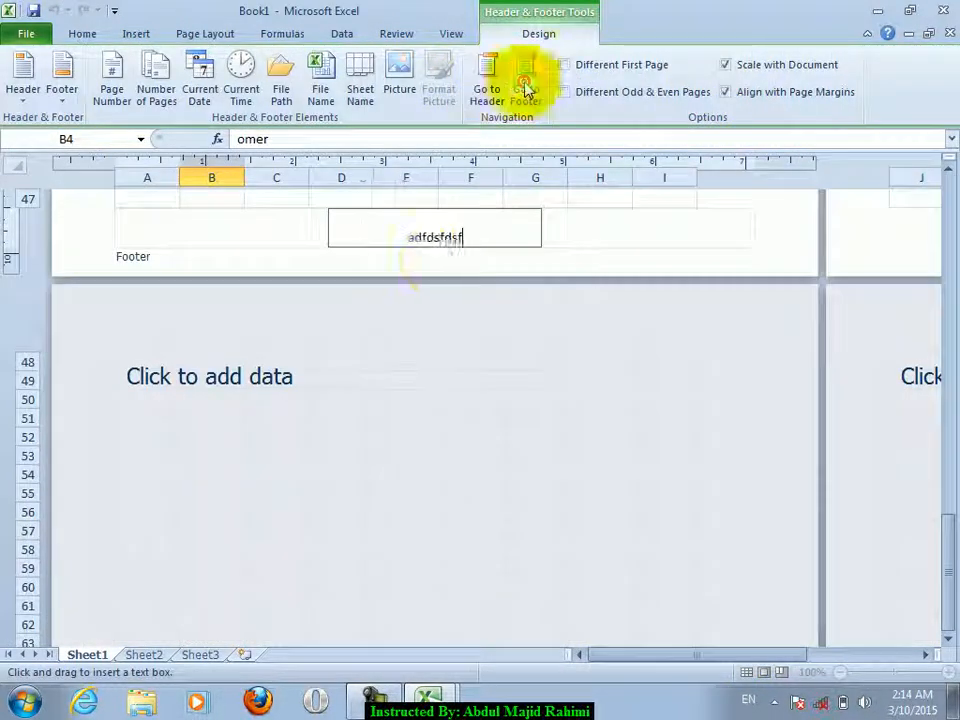
pyautogui.click(400, 475)
pyautogui.click(400, 475)
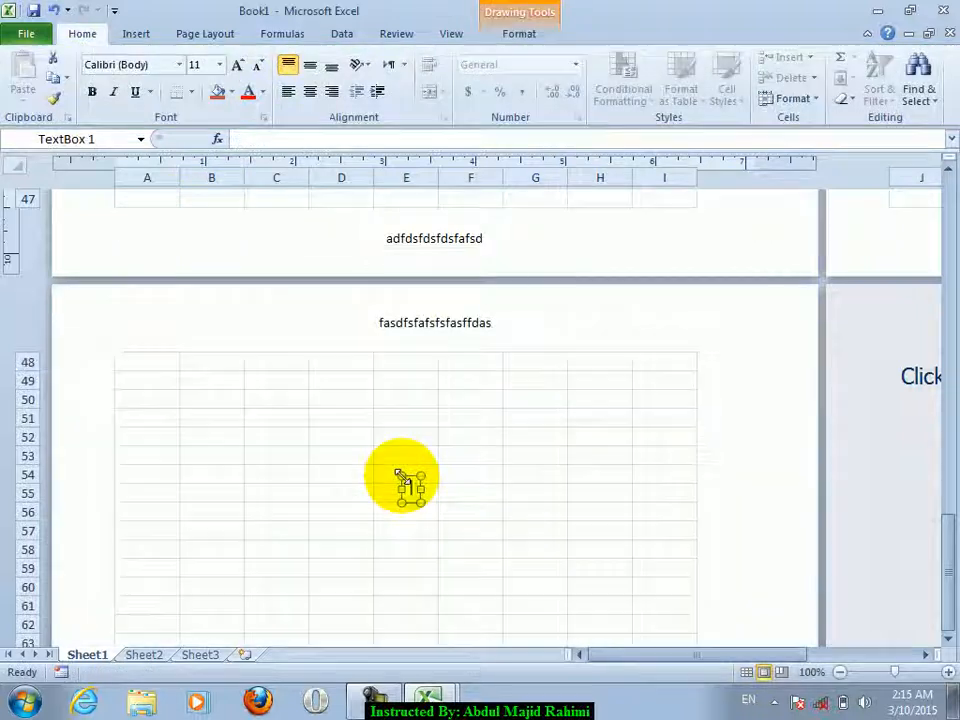
pyautogui.click(503, 476)
pyautogui.click(937, 285)
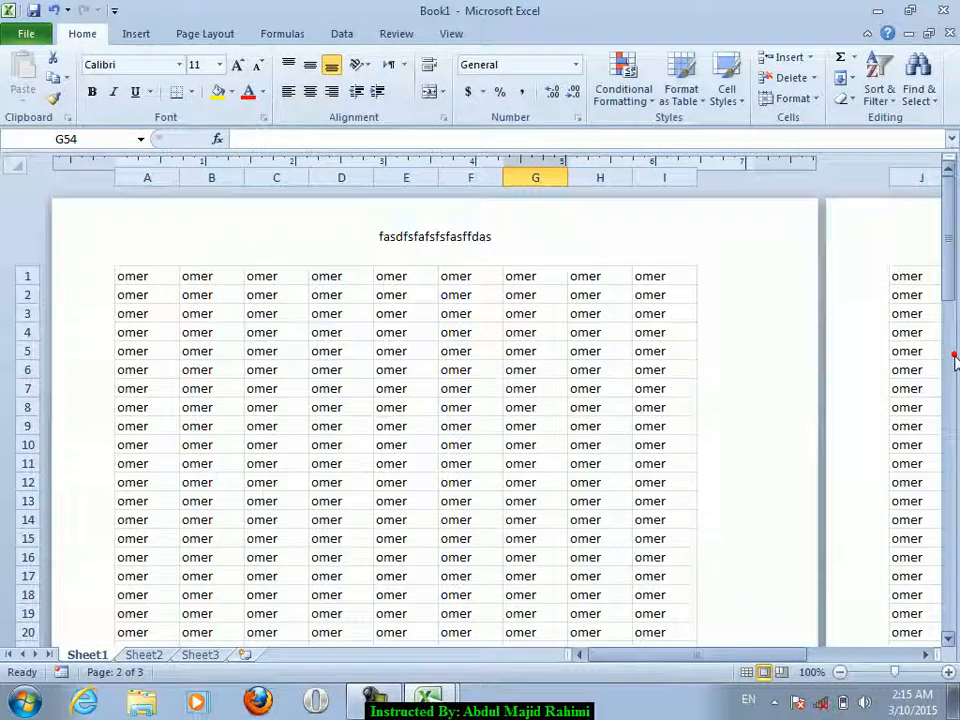
# - Add comments to E10 (dsdsfjsdl), B13 (dfsdfsdf) and F13 (dsfsdsdf)
pyautogui.click(381, 444)
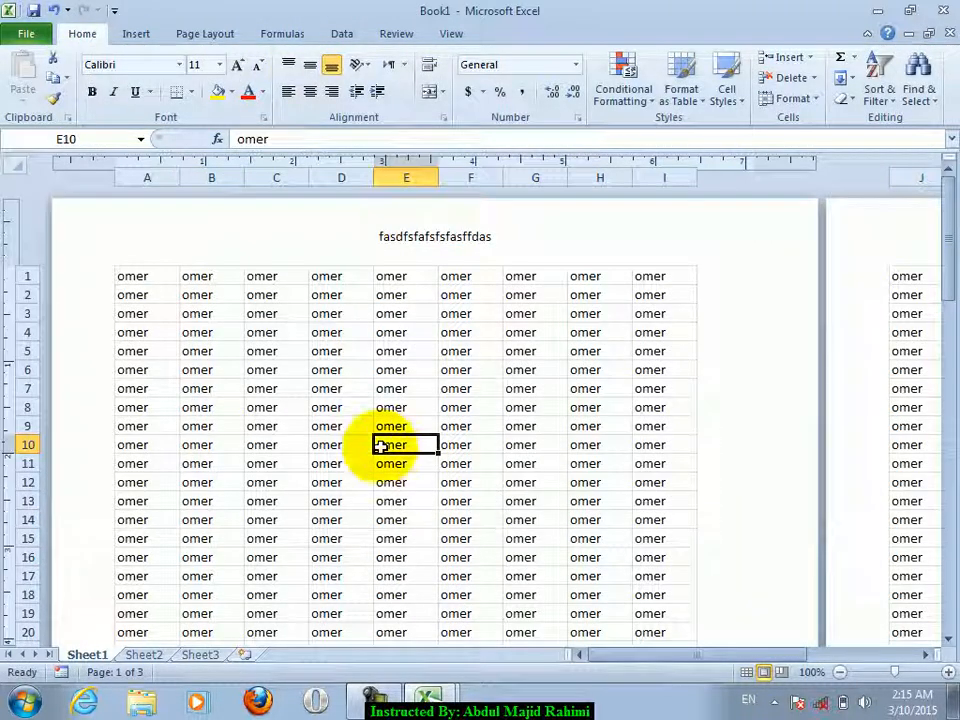
pyautogui.hotkey('shift', 'F2')
pyautogui.write('dsdsfjsdl')
pyautogui.click(231, 499)
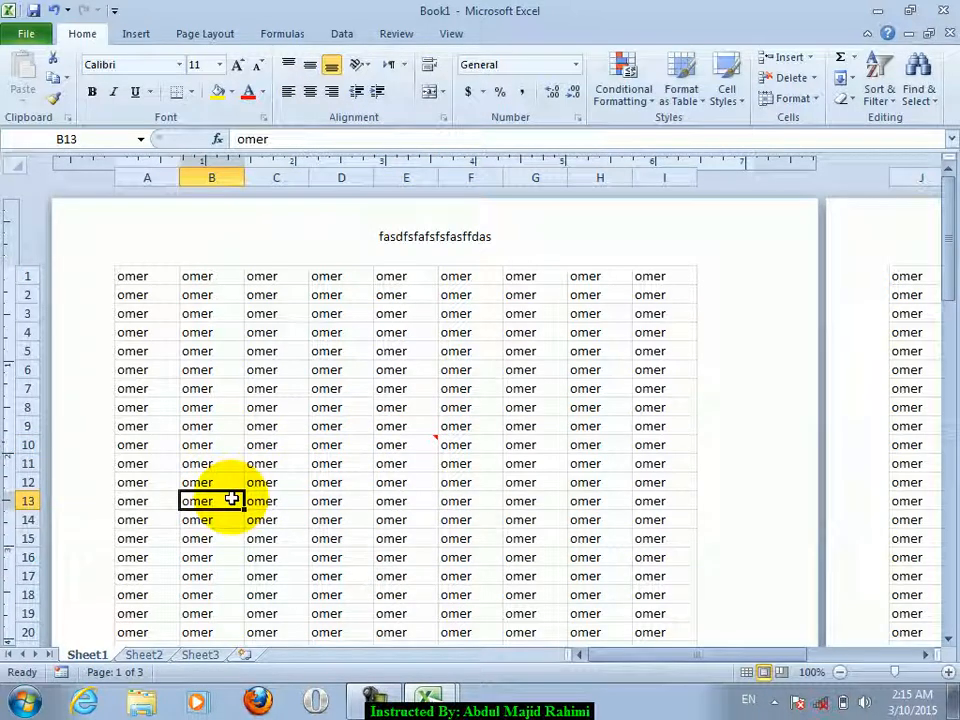
pyautogui.hotkey('shift', 'F2')
pyautogui.write('dfsdfsdf')
pyautogui.click(485, 505)
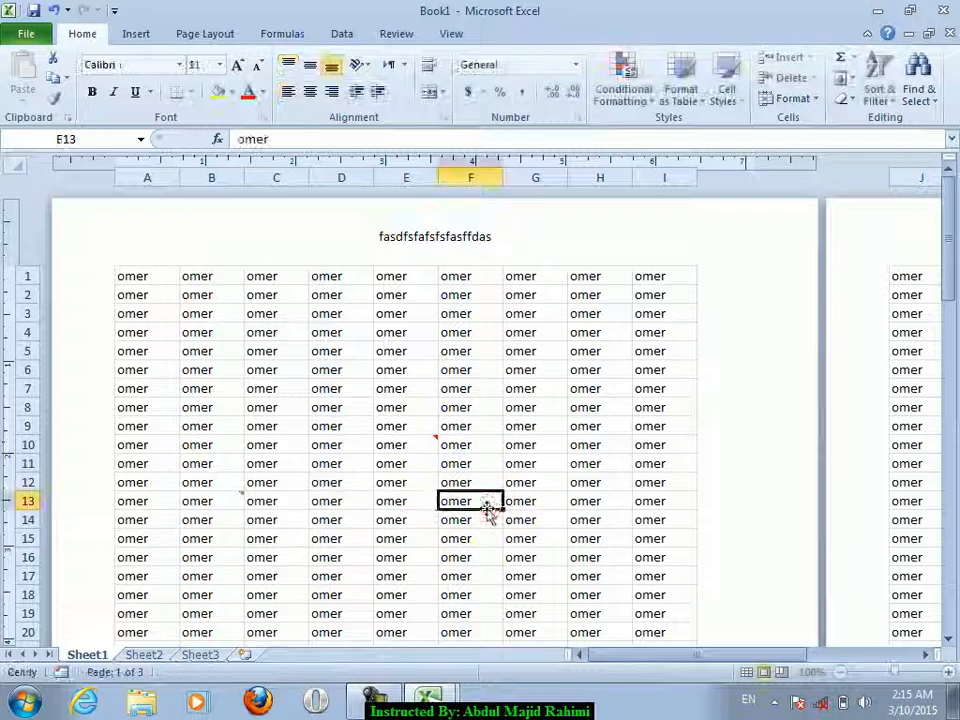
pyautogui.moveTo(416, 437)
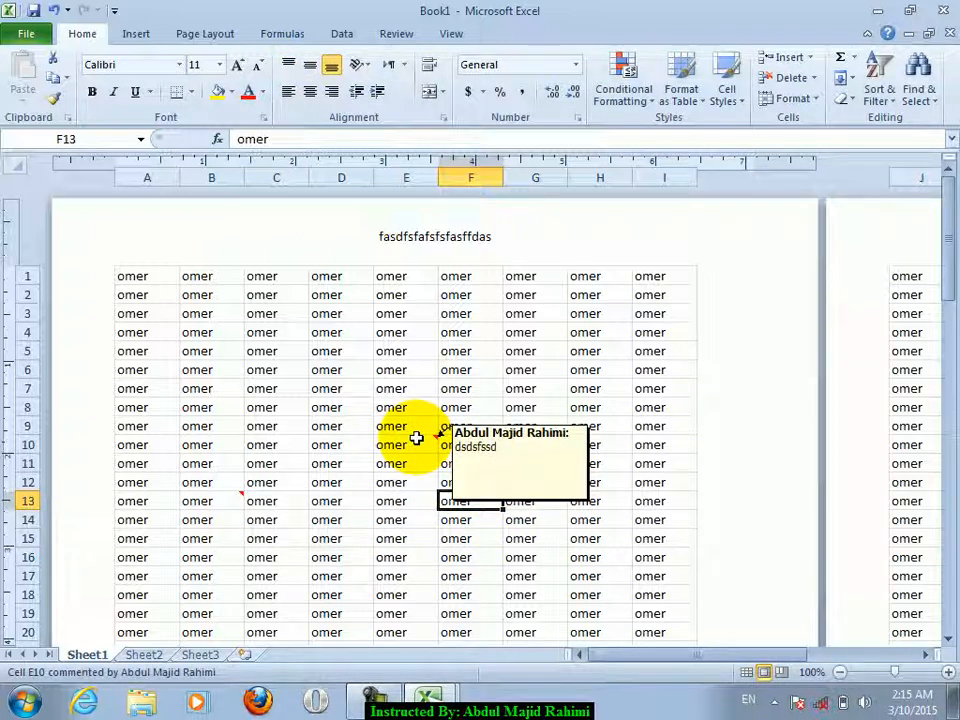
pyautogui.moveTo(237, 491)
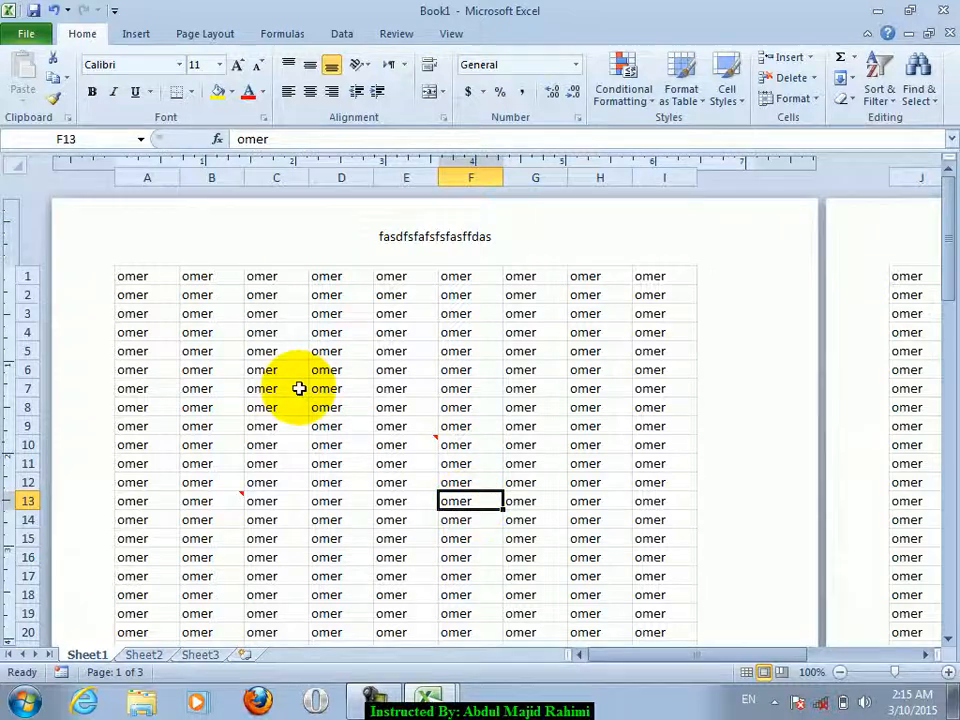
pyautogui.hotkey('shift', 'F2')
pyautogui.write('dsfsdsdf')
pyautogui.click(220, 376)
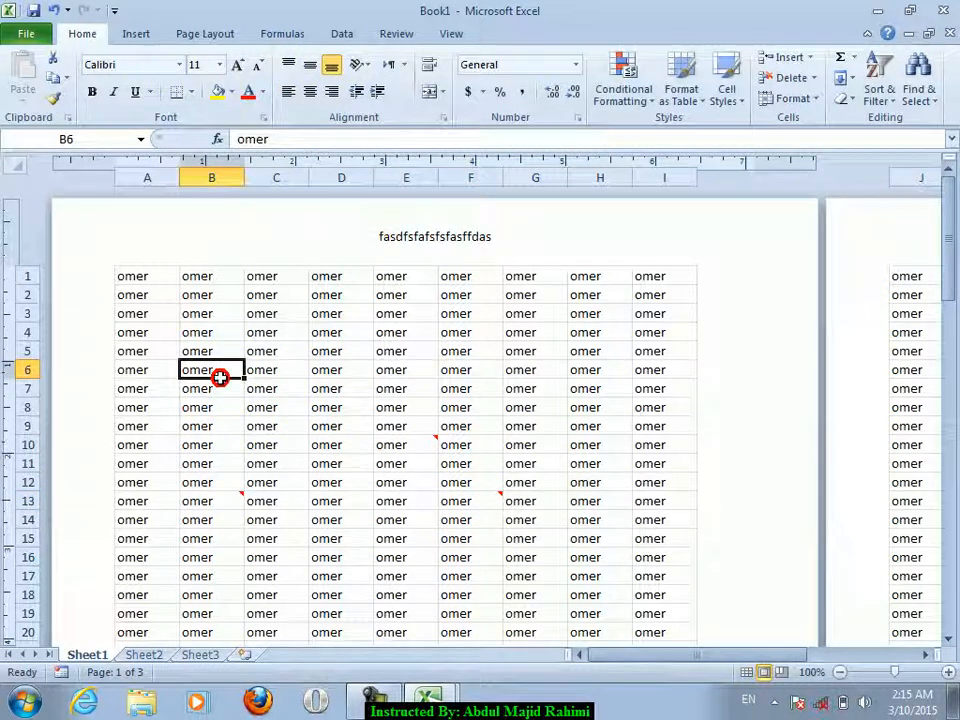
# - Open the Document Properties panel and enter title sdfdsf, subject sdfsdfsdfa and category sdfsa
pyautogui.click(26, 33)
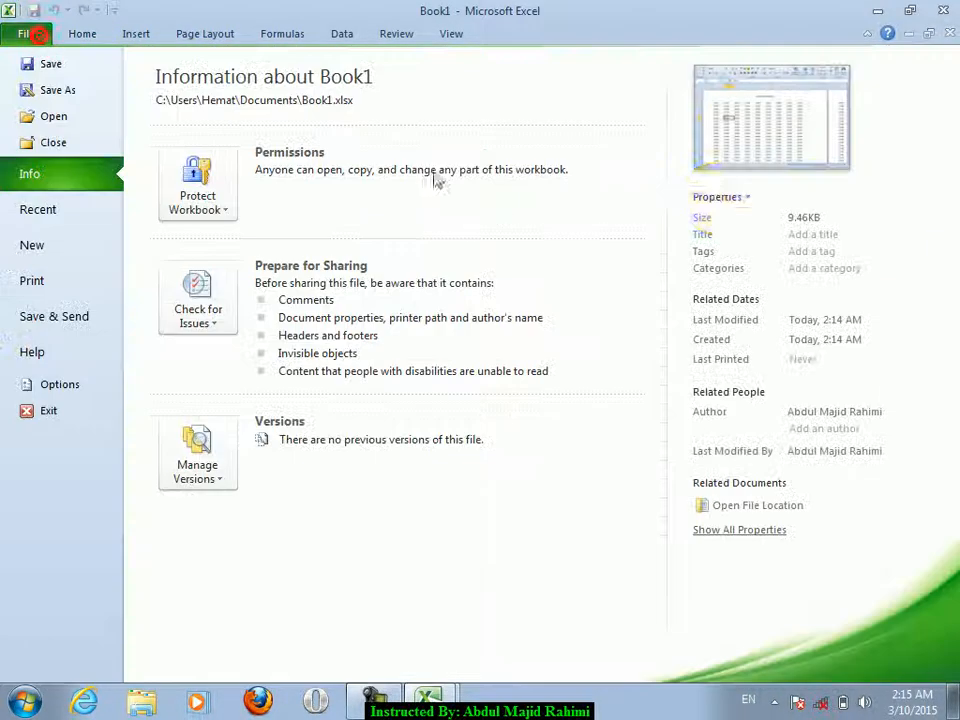
pyautogui.click(742, 199)
pyautogui.click(724, 221)
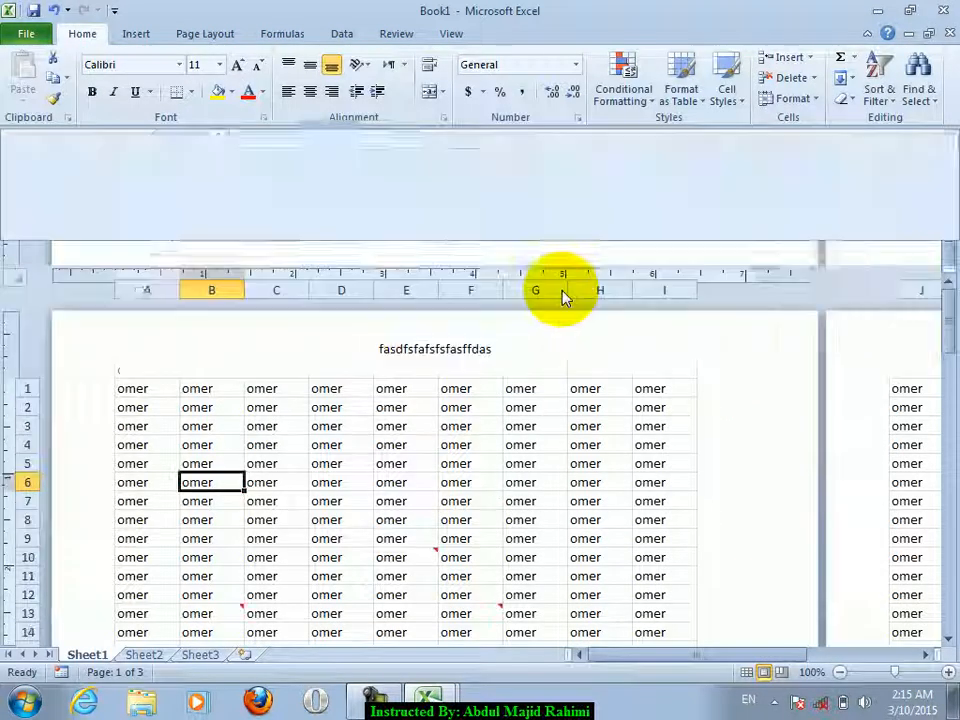
pyautogui.click(248, 182)
pyautogui.write('sdfdsf')
pyautogui.click(506, 181)
pyautogui.write('sdf')
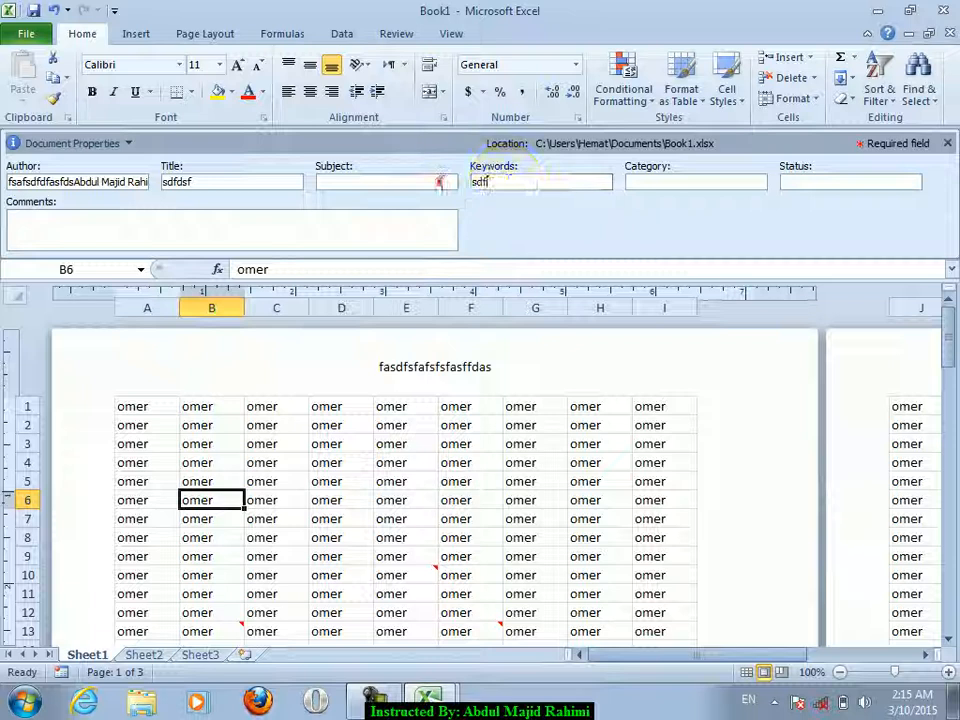
pyautogui.write('sdfsdfa')
pyautogui.click(696, 182)
pyautogui.write('sdfsa')
# - Enter status saddfdsafdfdsaf and comments sdafsdfdfas, then close the properties panel
pyautogui.click(808, 182)
pyautogui.write('saddfdsafdfdsaf')
pyautogui.click(366, 222)
pyautogui.write('sdafsdfdfas')
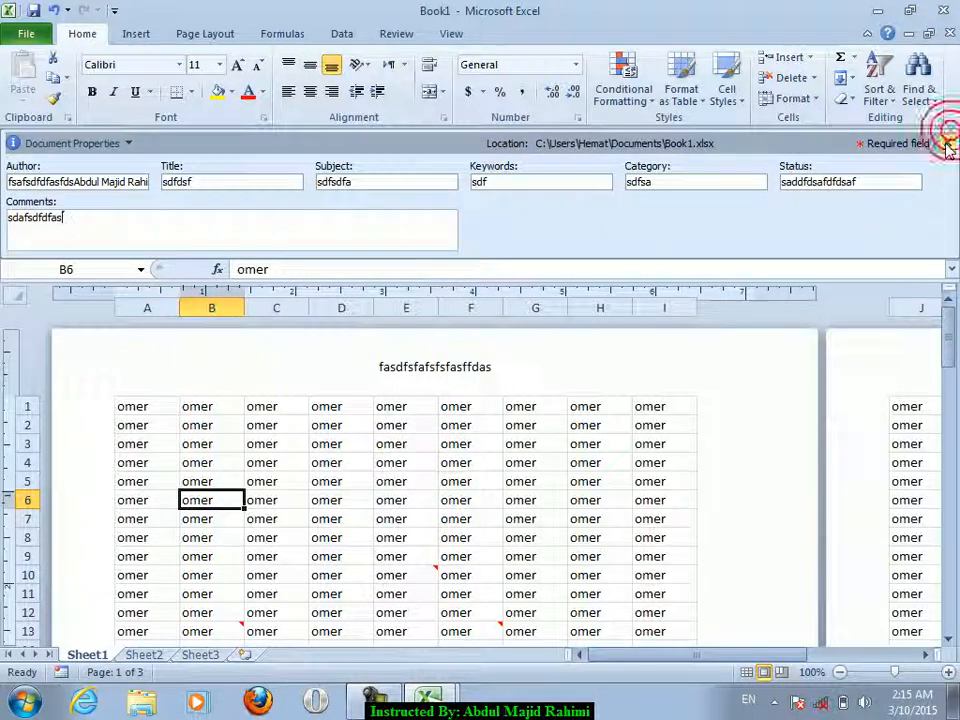
pyautogui.click(949, 143)
pyautogui.click(40, 36)
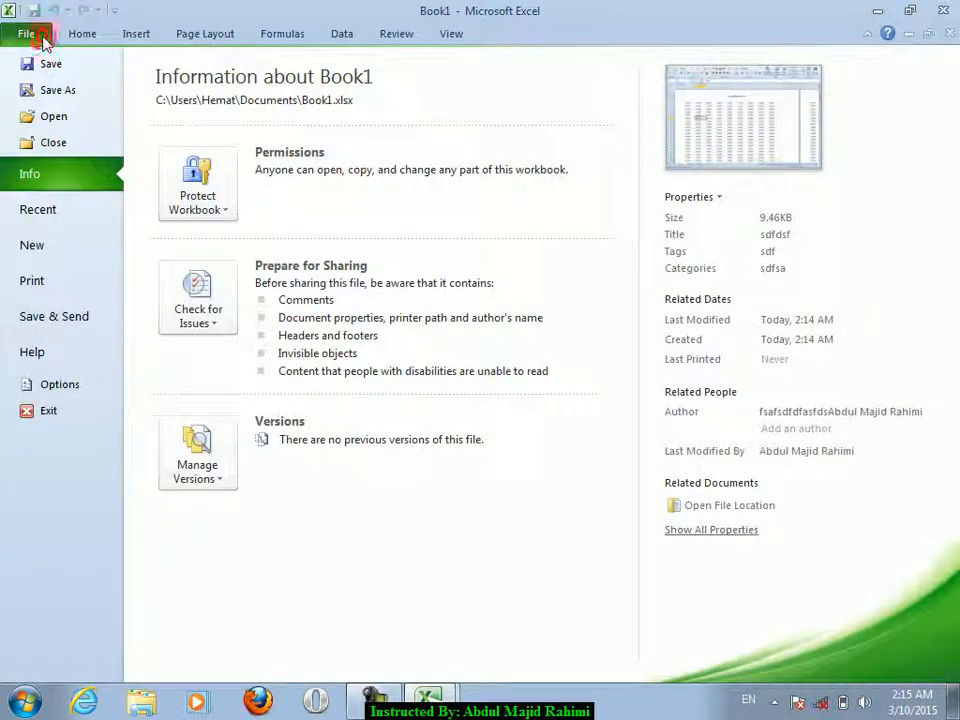
pyautogui.click(30, 34)
# - Hide rows 6–11 with Format > Hide & Unhide > Hide Rows
pyautogui.click(20, 329)
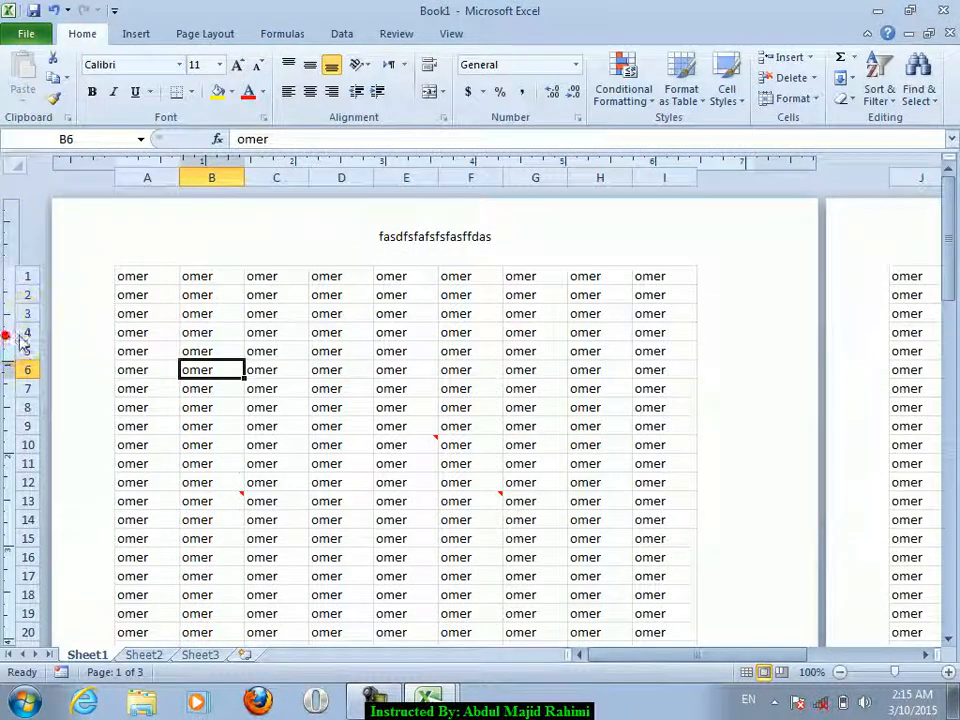
pyautogui.moveTo(20, 370); pyautogui.dragTo(20, 463)
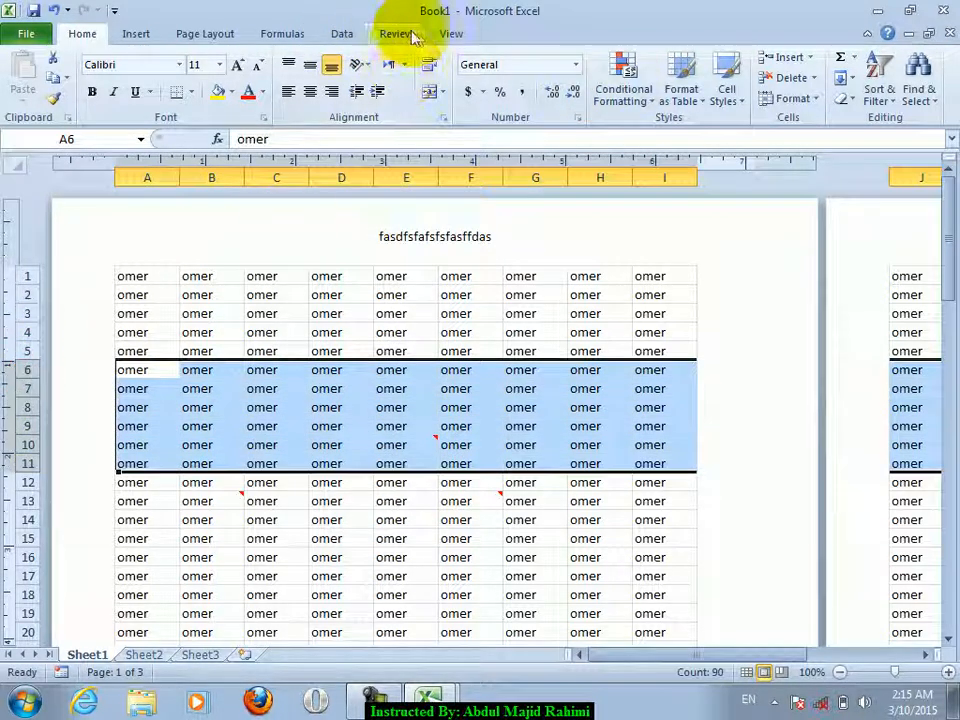
pyautogui.click(800, 98)
pyautogui.click(796, 267)
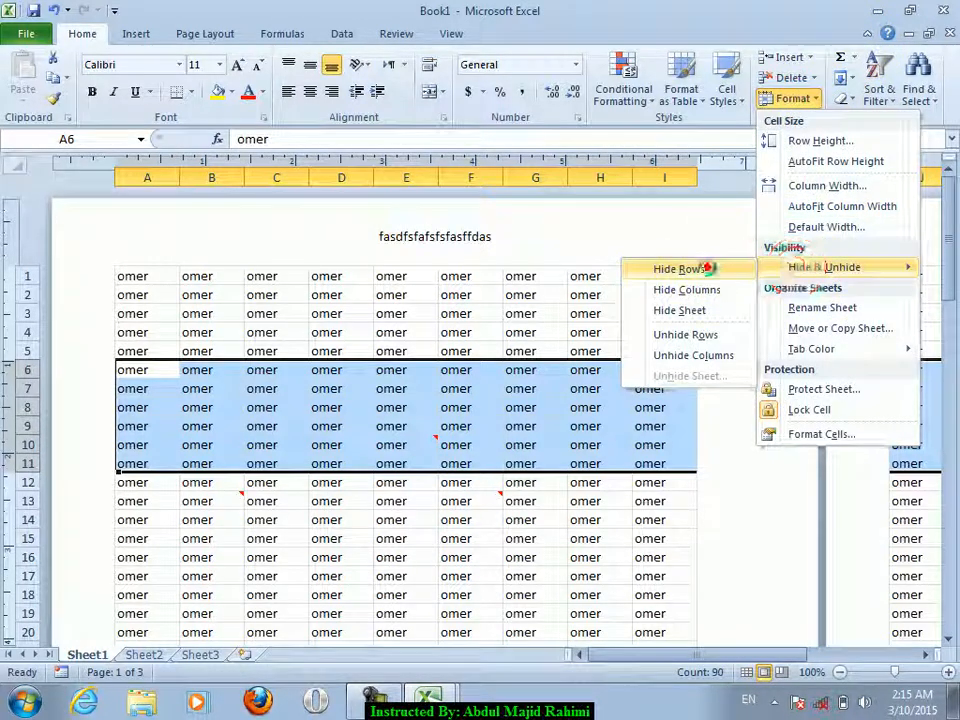
pyautogui.click(709, 271)
# - Hide columns D–F with Format > Hide & Unhide > Hide Columns
pyautogui.moveTo(361, 172); pyautogui.dragTo(460, 180)
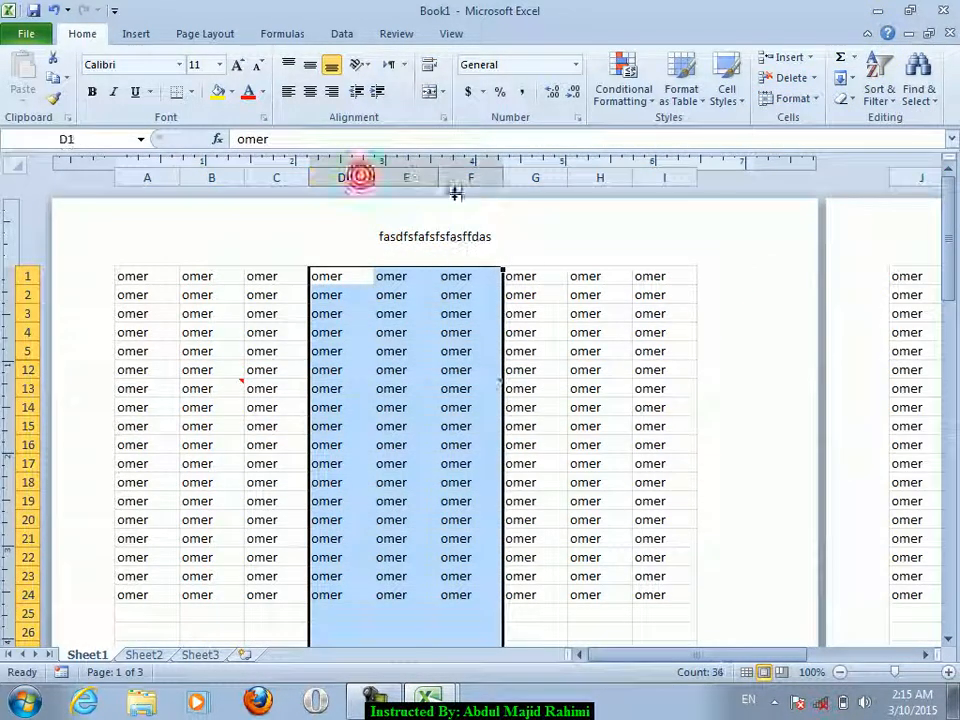
pyautogui.click(800, 98)
pyautogui.click(814, 270)
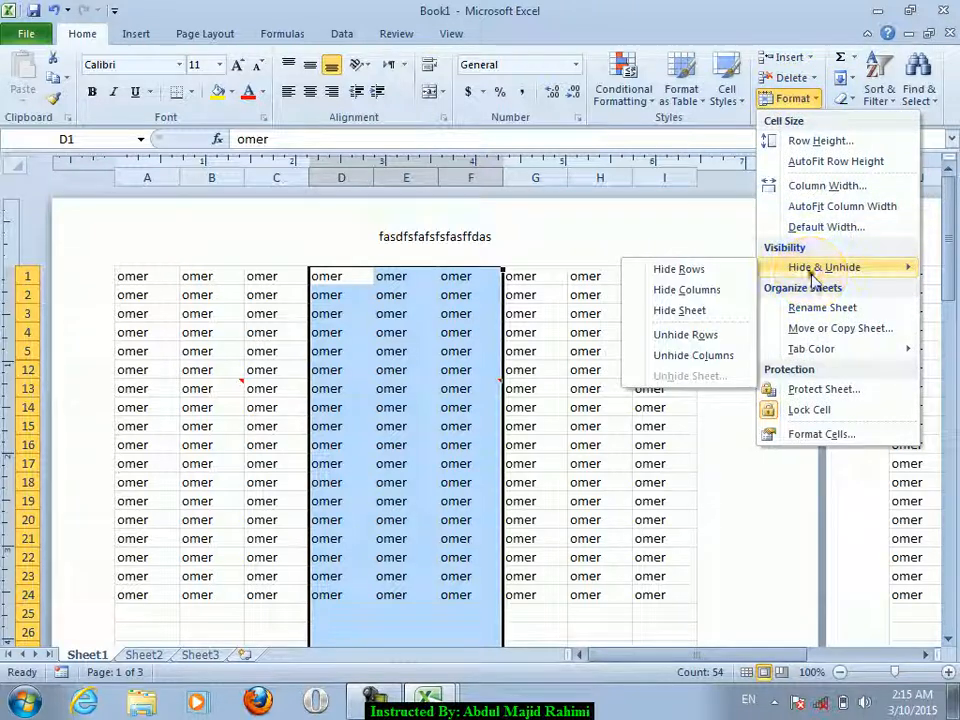
pyautogui.click(680, 290)
pyautogui.click(218, 325)
# - Save Book1, run the Document Inspector and review its findings
pyautogui.click(26, 35)
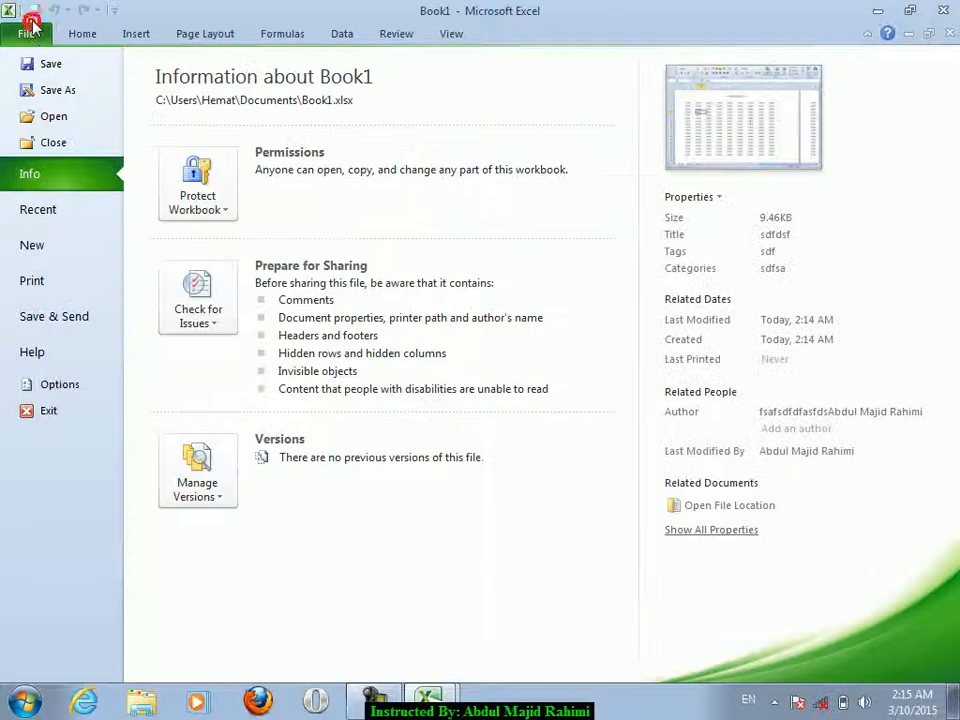
pyautogui.click(203, 313)
pyautogui.click(235, 365)
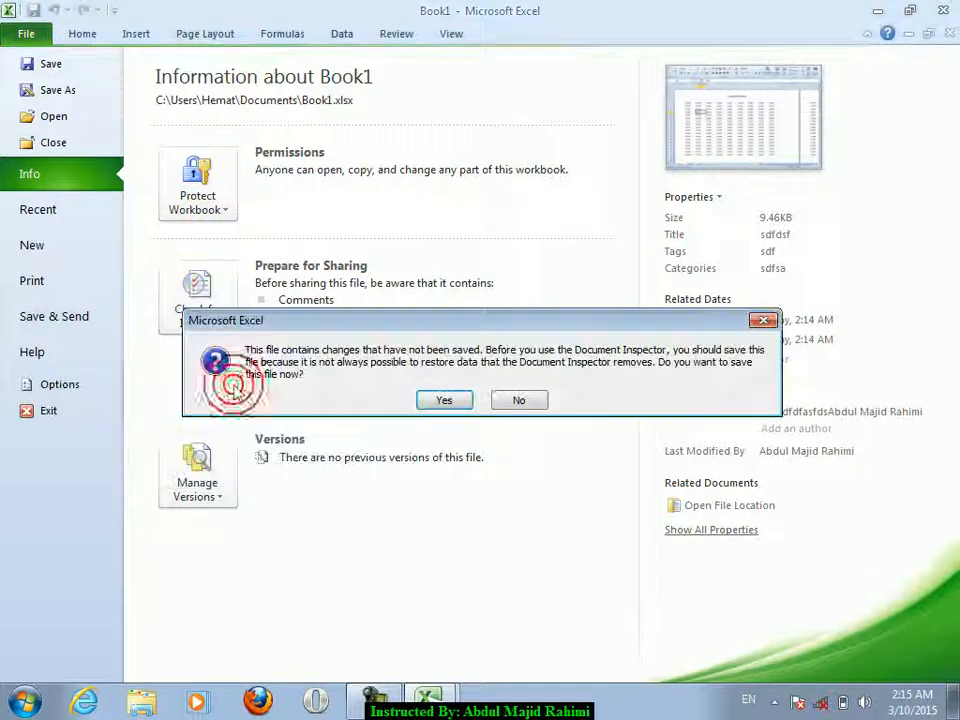
pyautogui.click(449, 400)
pyautogui.click(614, 555)
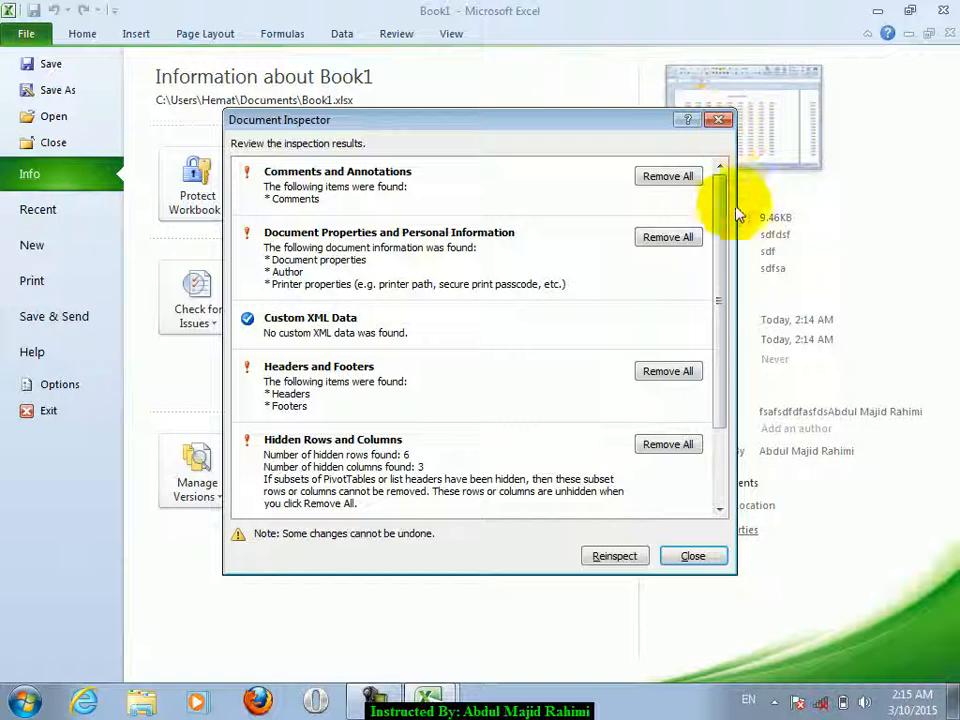
pyautogui.moveTo(722, 197); pyautogui.dragTo(722, 345)
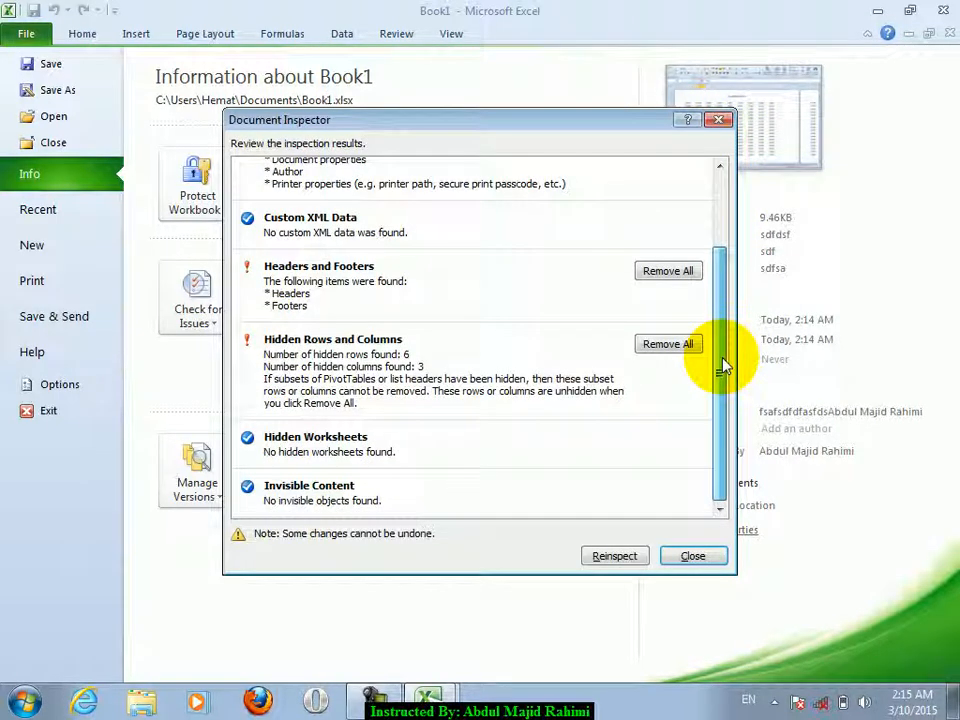
pyautogui.scroll(2, 724, 352)
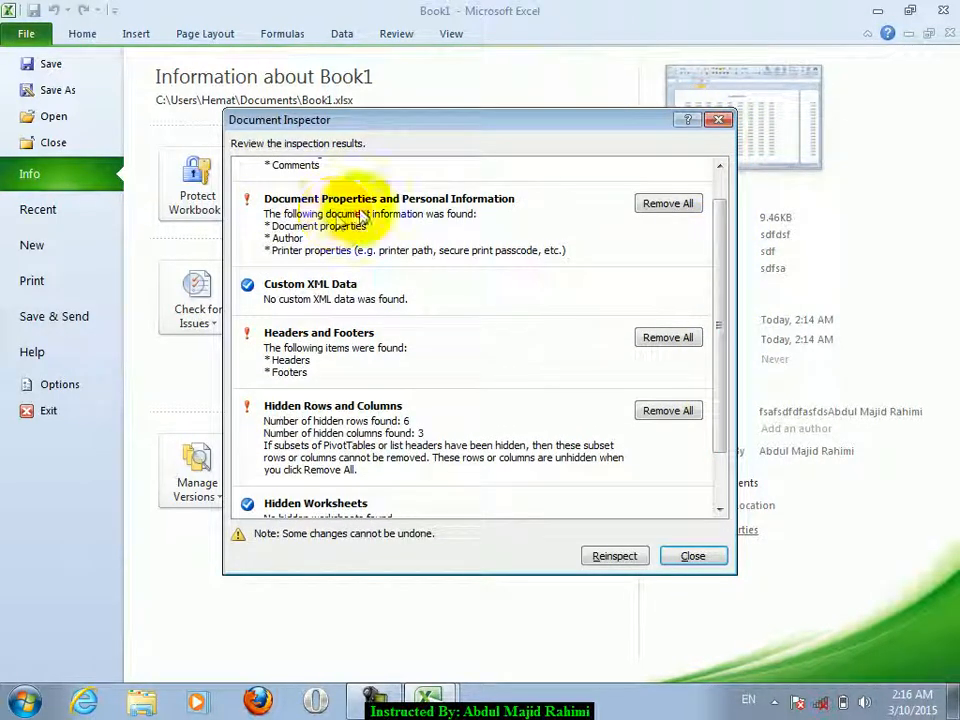
pyautogui.click(720, 178)
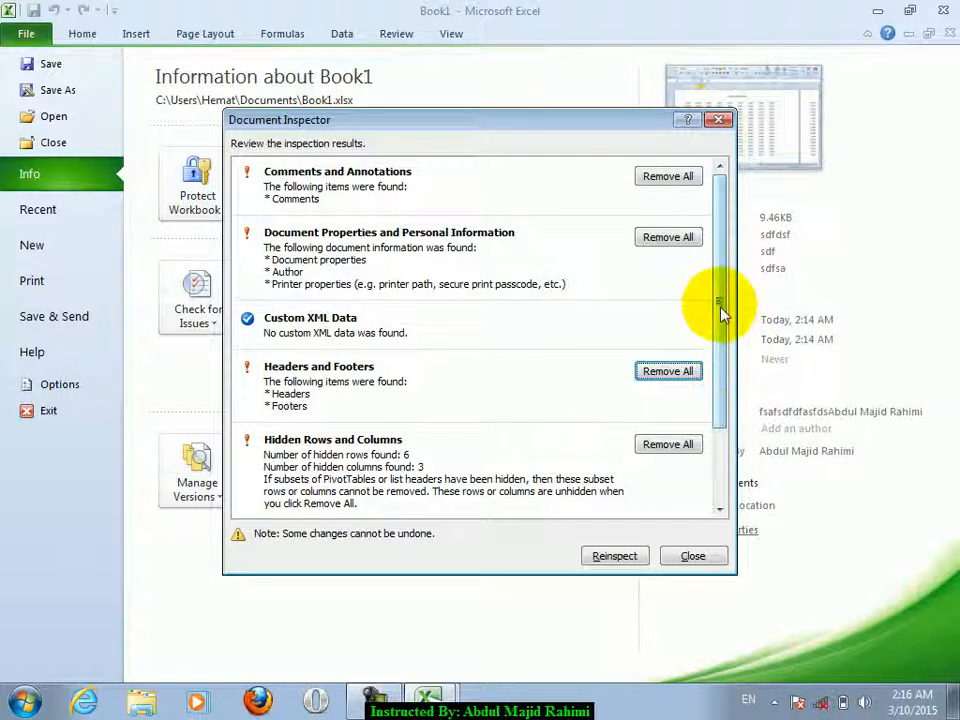
# - Remove all comments, document properties, headers and footers, and hidden rows and columns
pyautogui.click(653, 174)
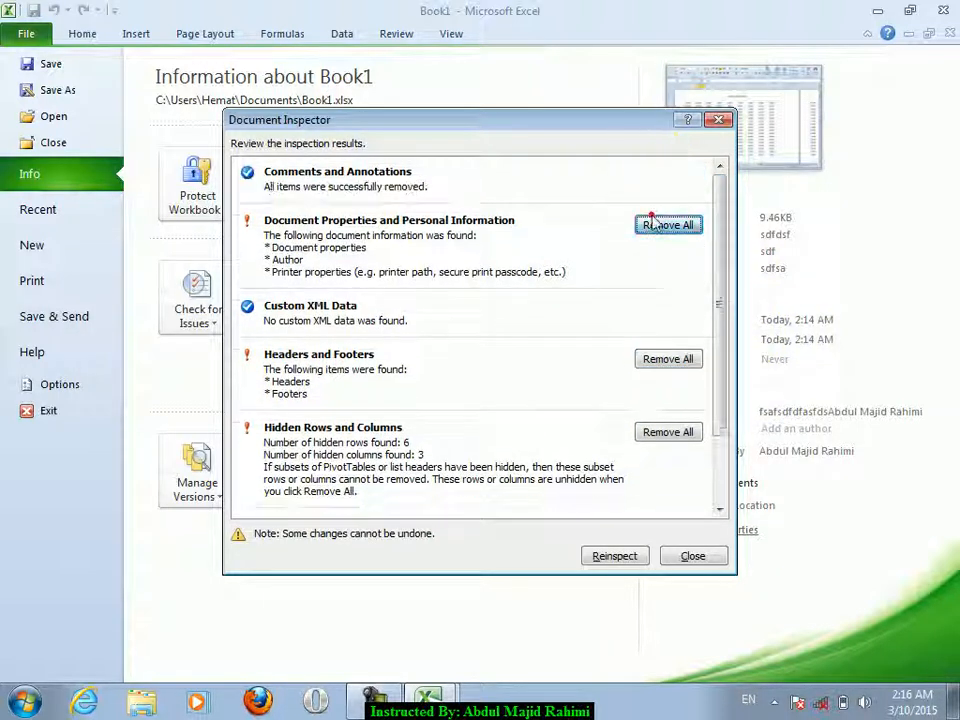
pyautogui.click(655, 224)
pyautogui.click(666, 321)
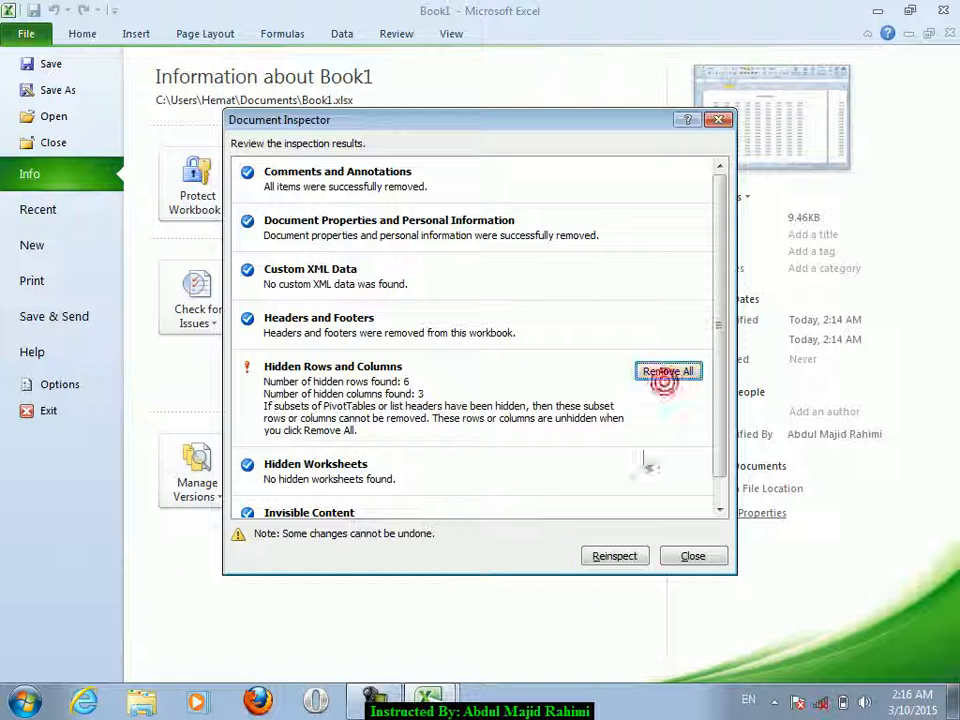
pyautogui.click(667, 372)
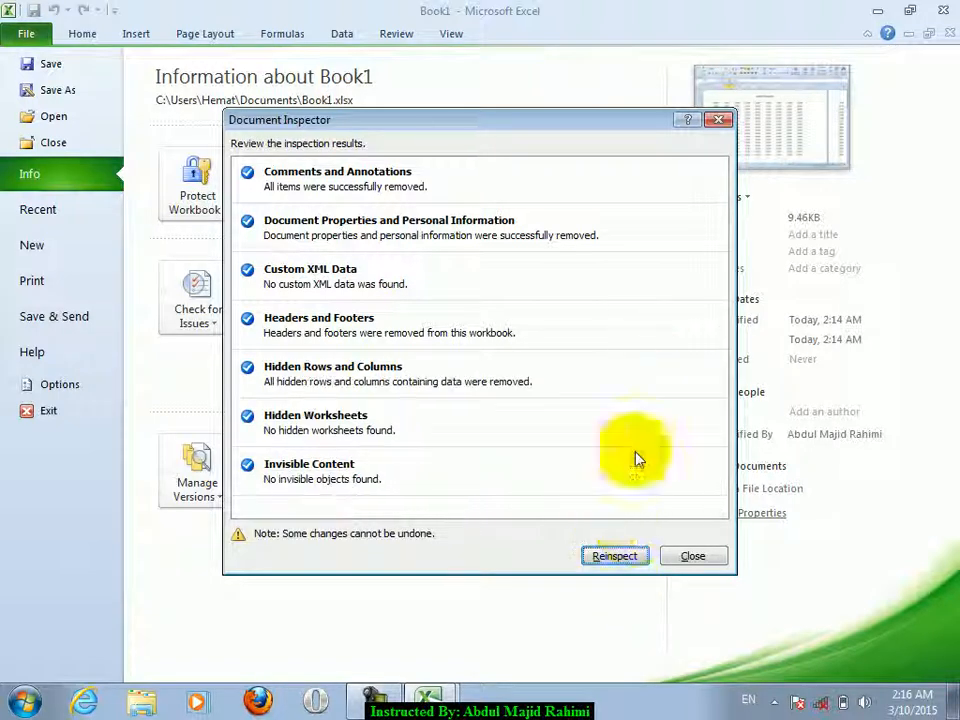
# - Reinspect the workbook to confirm nothing hidden remains, then close the inspector
pyautogui.click(615, 557)
pyautogui.click(610, 558)
pyautogui.click(612, 558)
pyautogui.click(612, 558)
pyautogui.click(612, 558)
pyautogui.click(612, 558)
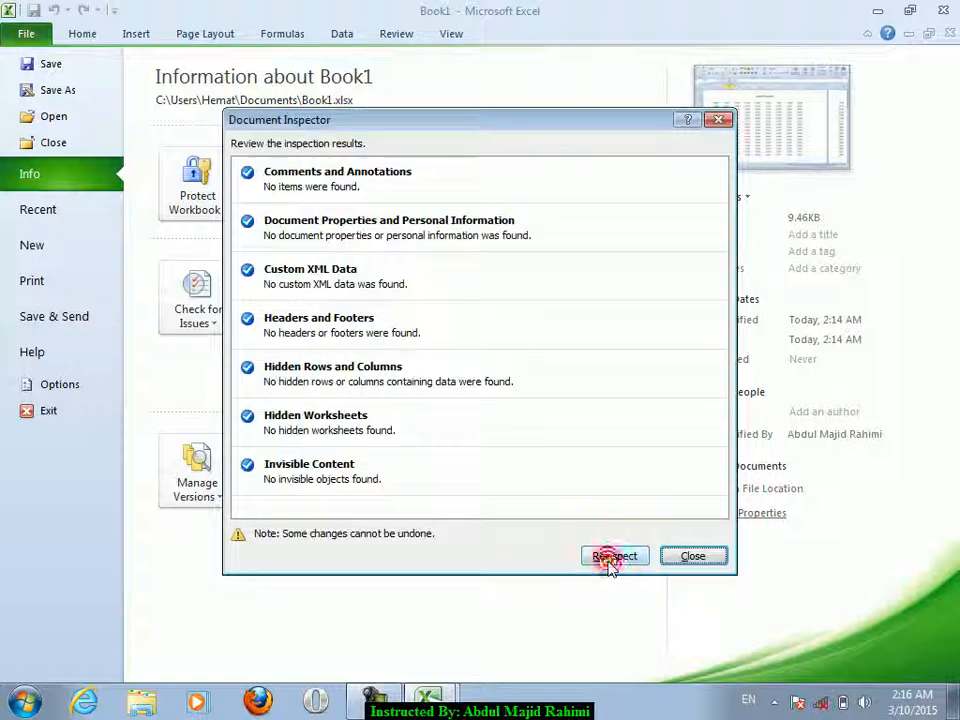
pyautogui.click(693, 557)
pyautogui.click(84, 34)
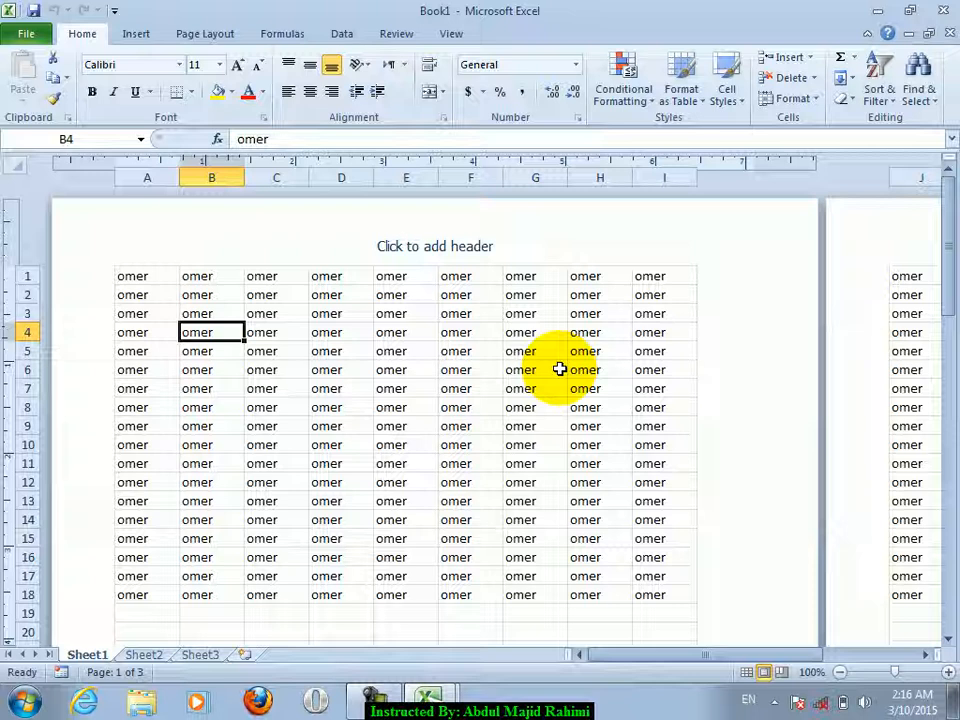
# - Switch the sheet to Normal view and glance at the Check for Issues options
pyautogui.click(451, 33)
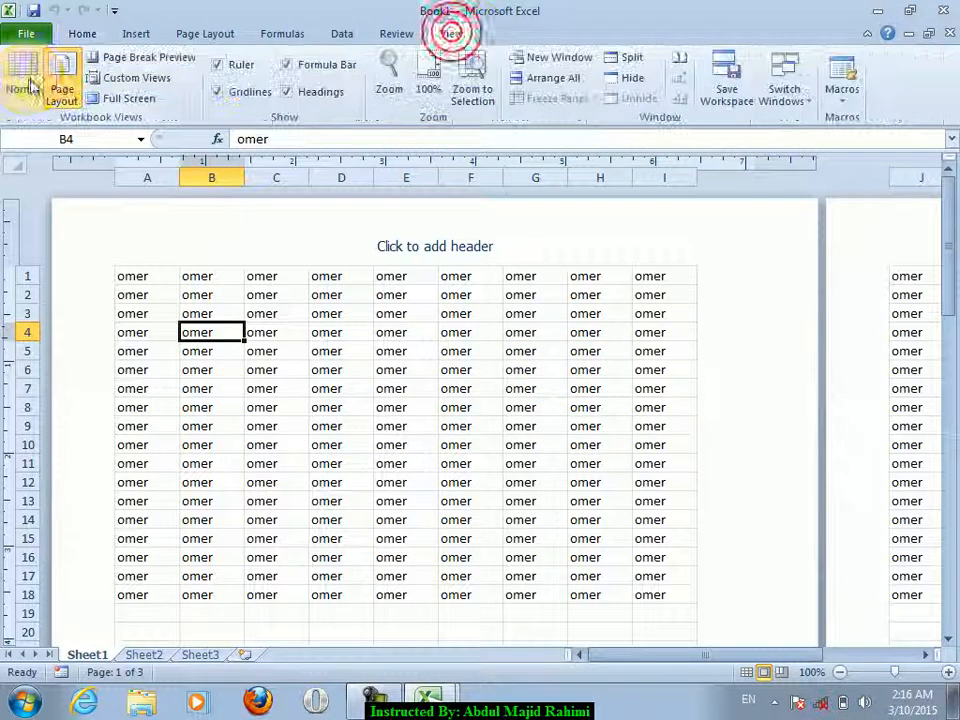
pyautogui.click(22, 86)
pyautogui.click(26, 33)
pyautogui.click(180, 290)
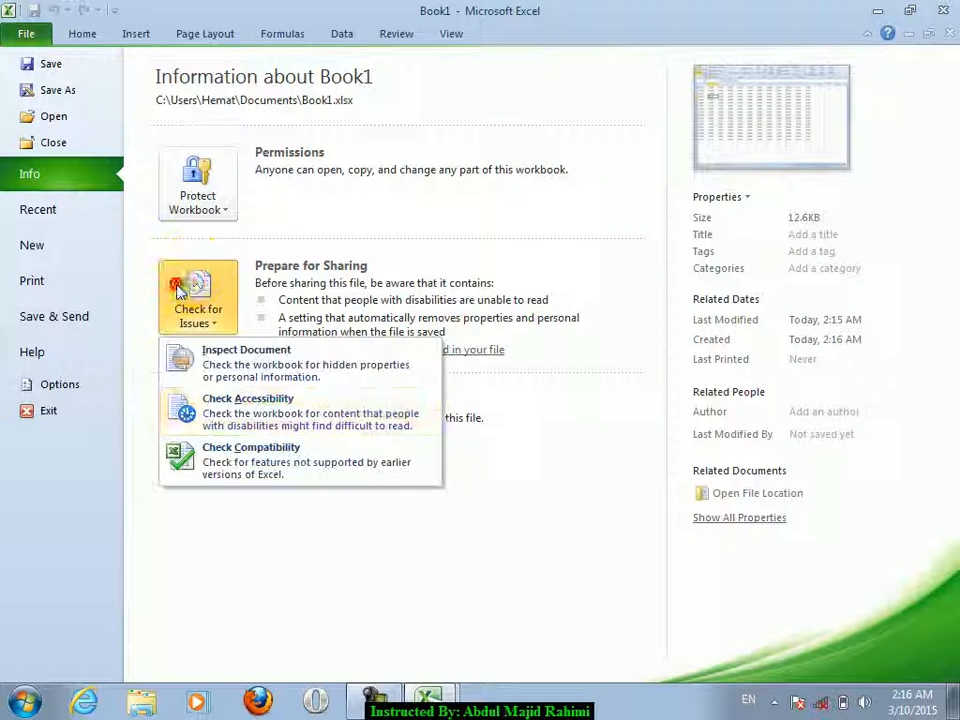
pyautogui.click(137, 34)
pyautogui.click(250, 220)
# - Draw a rounded rectangle over B13:D17 and copy it over E14:G18
pyautogui.click(222, 57)
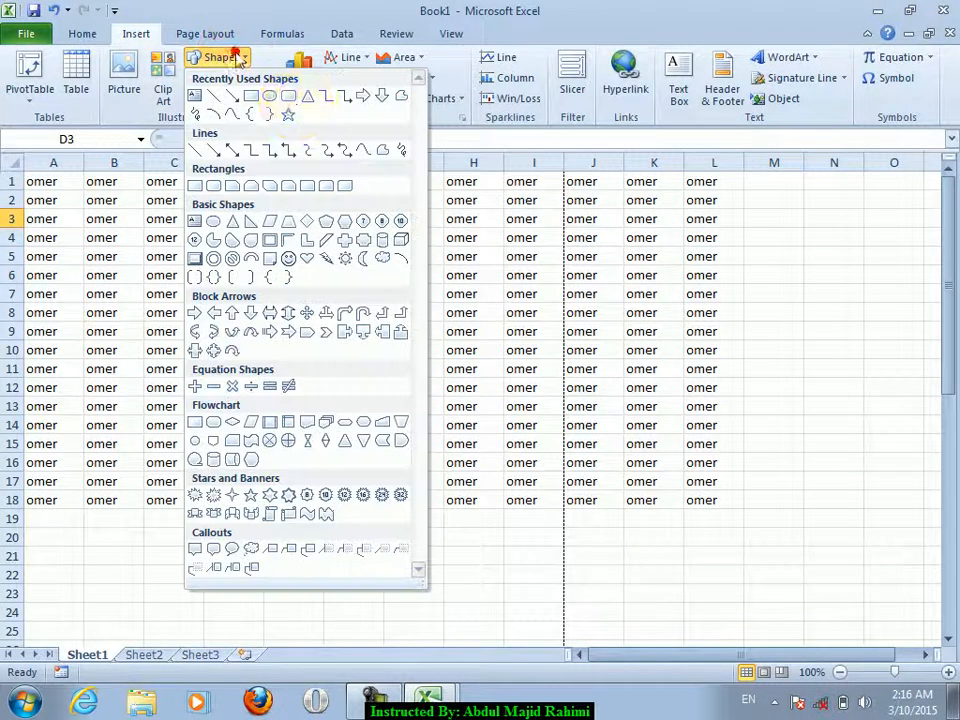
pyautogui.click(289, 95)
pyautogui.moveTo(90, 400)
pyautogui.mouseDown()
pyautogui.moveTo(257, 433)
pyautogui.moveTo(237, 497)
pyautogui.mouseUp()
pyautogui.moveTo(195, 456)
pyautogui.mouseDown()
pyautogui.moveTo(253, 448)
pyautogui.moveTo(371, 471)
pyautogui.mouseUp()
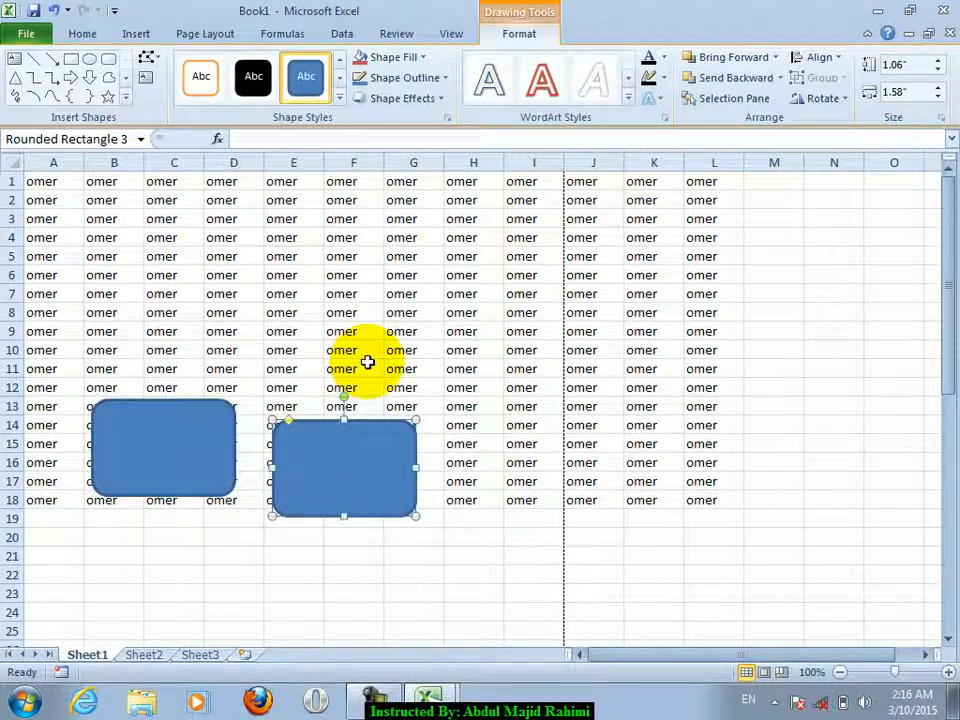
pyautogui.click(365, 351)
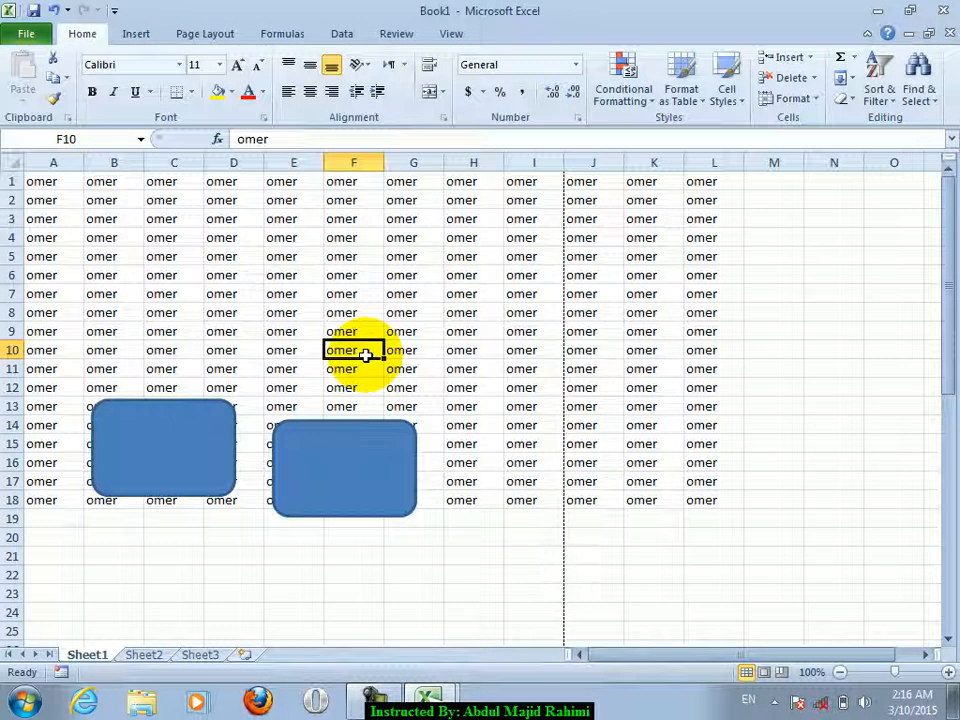
pyautogui.click(272, 309)
# - Select both rounded rectangles on the sheet
pyautogui.click(48, 40)
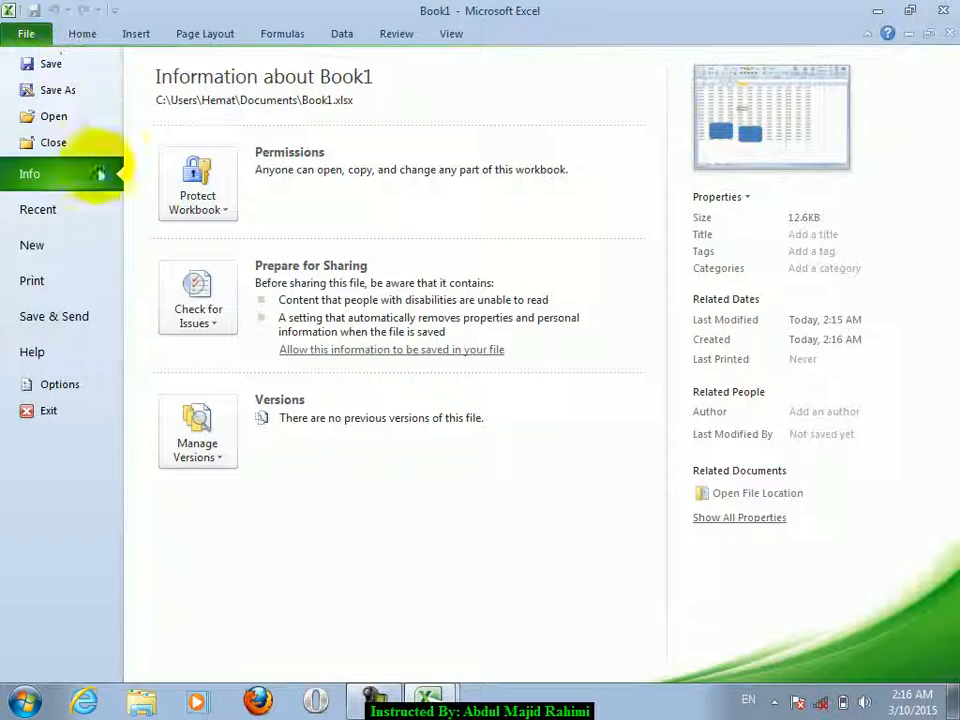
pyautogui.click(84, 36)
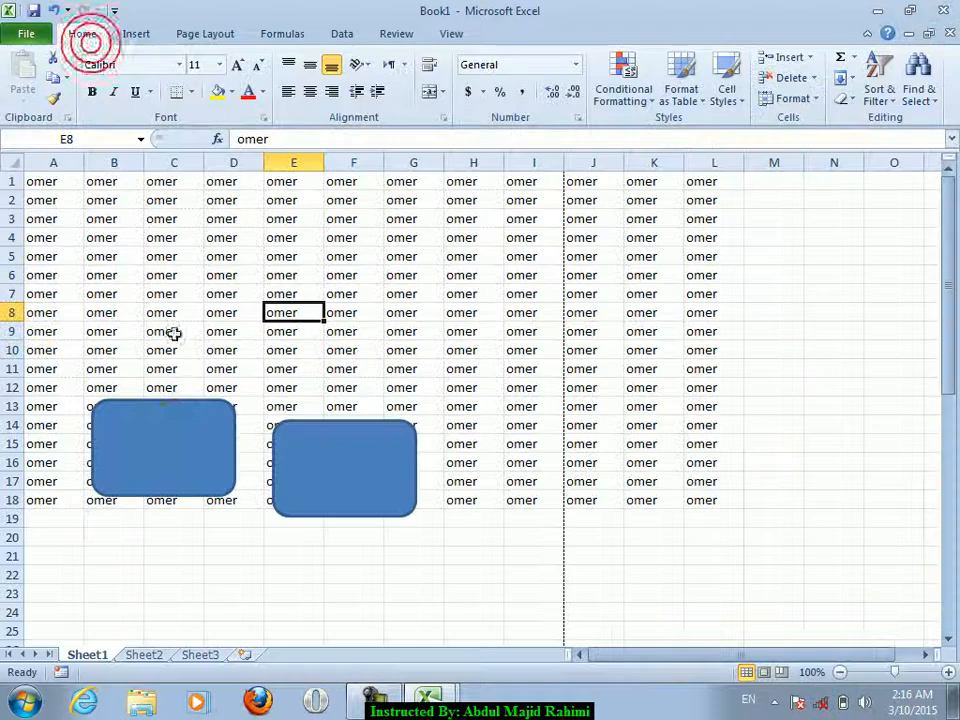
pyautogui.click(160, 420)
pyautogui.keyDown('ctrl'); pyautogui.click(396, 446); pyautogui.keyUp('ctrl')
# - Hide both rectangles in the Selection and Visibility pane, close it, and click back into the grid
pyautogui.click(917, 90)
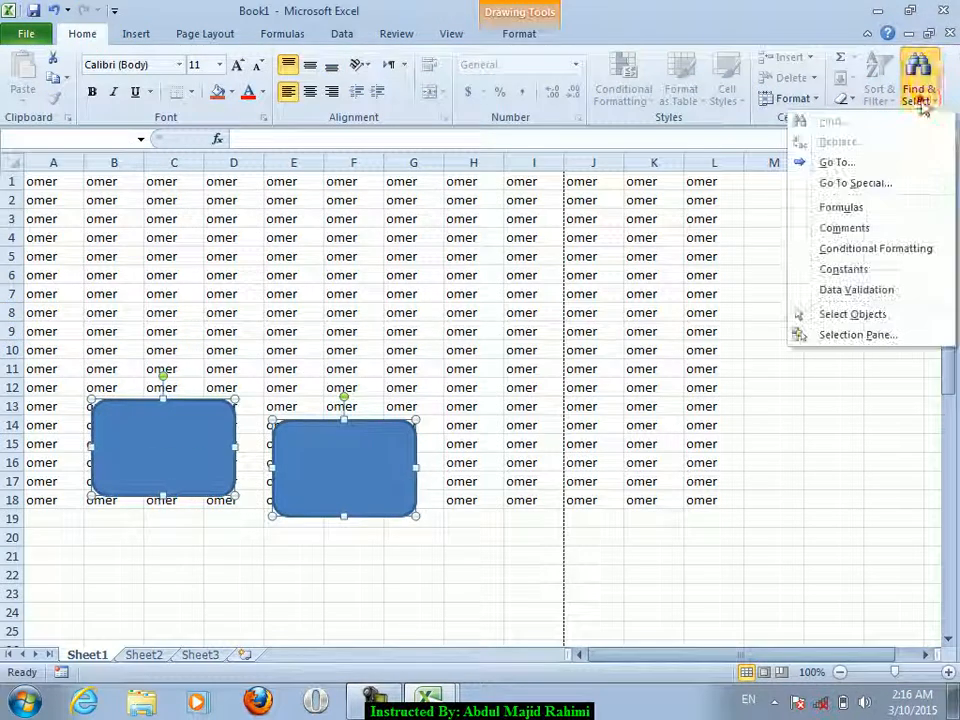
pyautogui.click(822, 334)
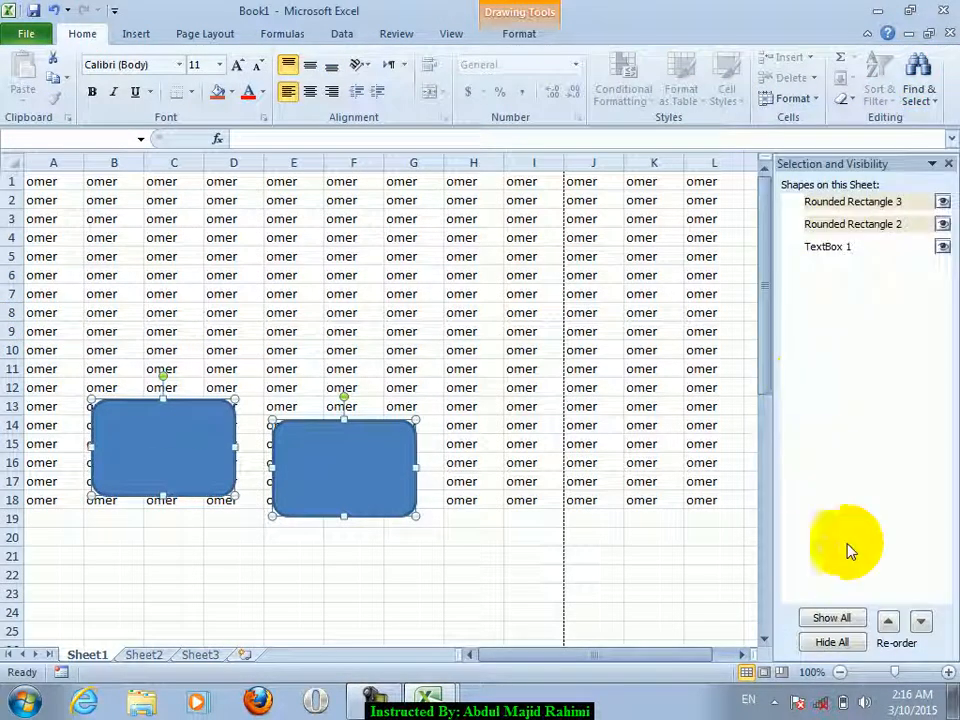
pyautogui.click(831, 642)
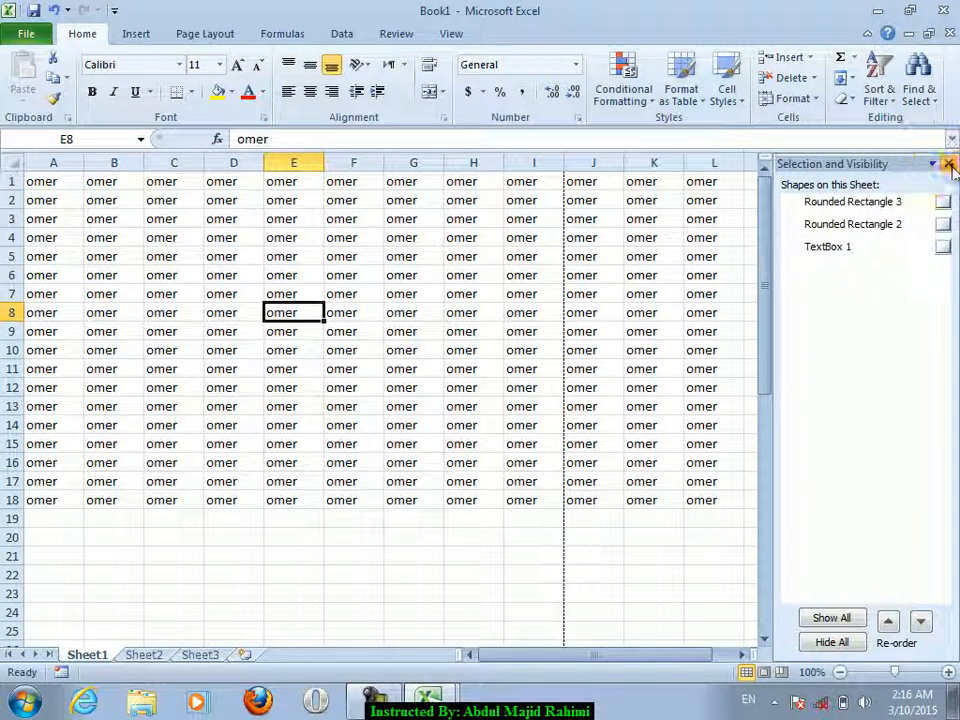
pyautogui.click(947, 163)
pyautogui.click(540, 237)
pyautogui.click(255, 237)
pyautogui.click(102, 372)
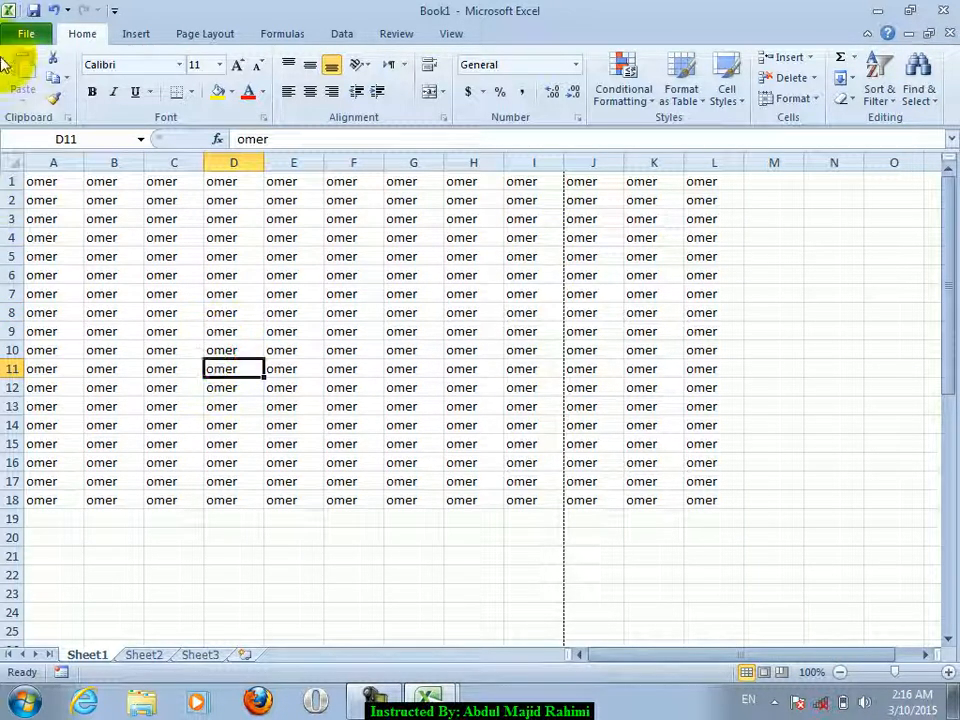
# - Run the accessibility check and review TextBox 1 and Rounded Rectangles 2 and 3 lacking alt text
pyautogui.click(45, 36)
pyautogui.click(197, 292)
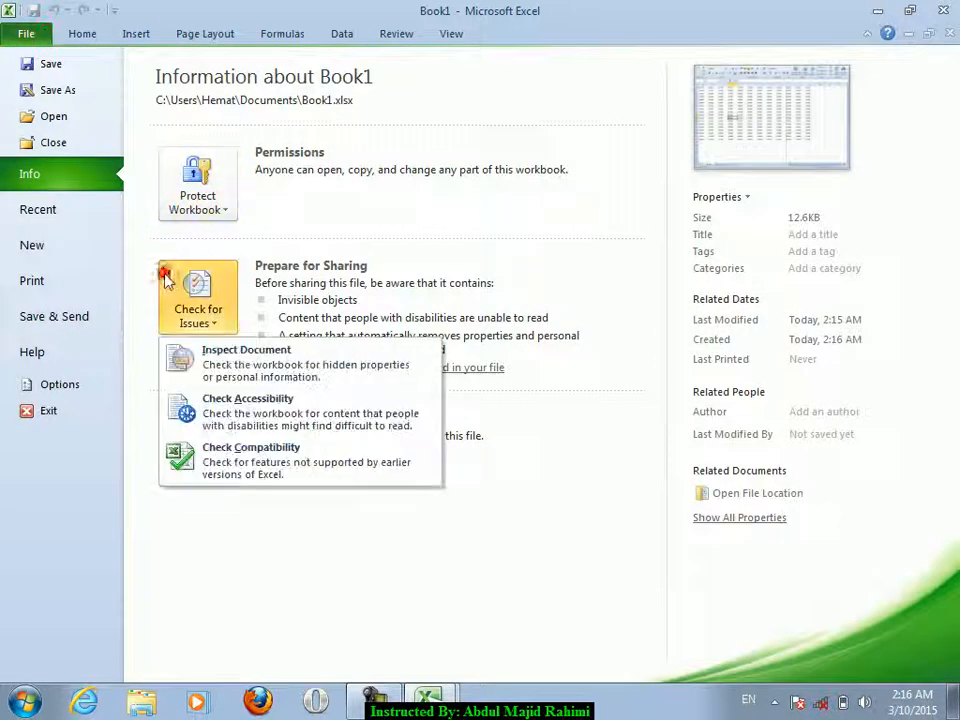
pyautogui.click(232, 410)
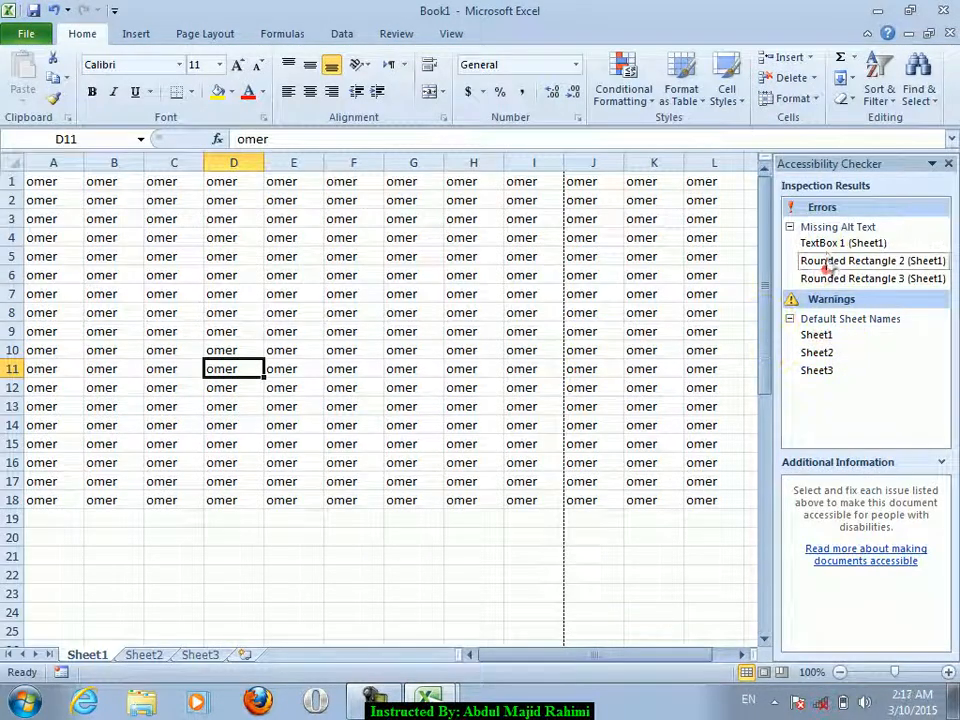
pyautogui.click(825, 245)
pyautogui.click(822, 262)
pyautogui.click(821, 278)
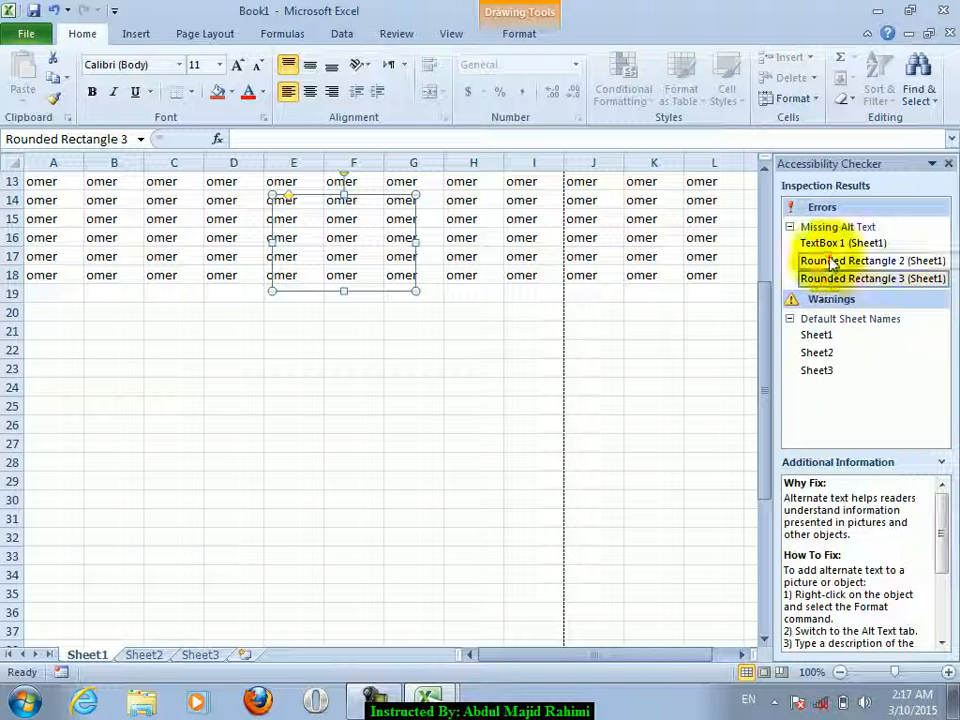
pyautogui.click(825, 261)
pyautogui.click(825, 245)
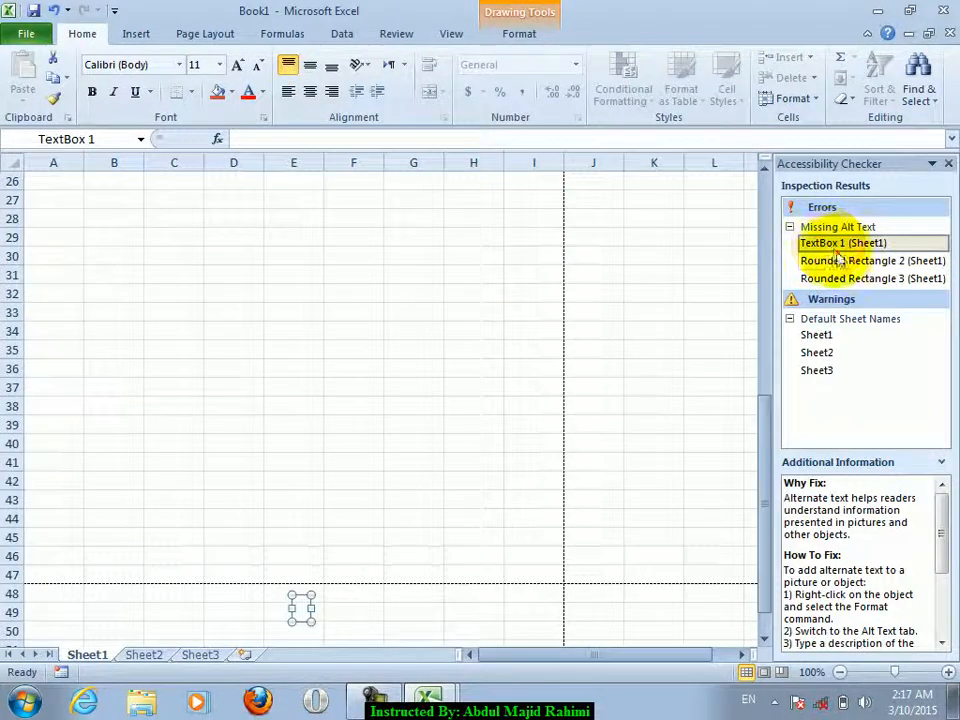
# - Step through the flagged shapes again, close the results, and reopen Book1's Info page
pyautogui.click(838, 261)
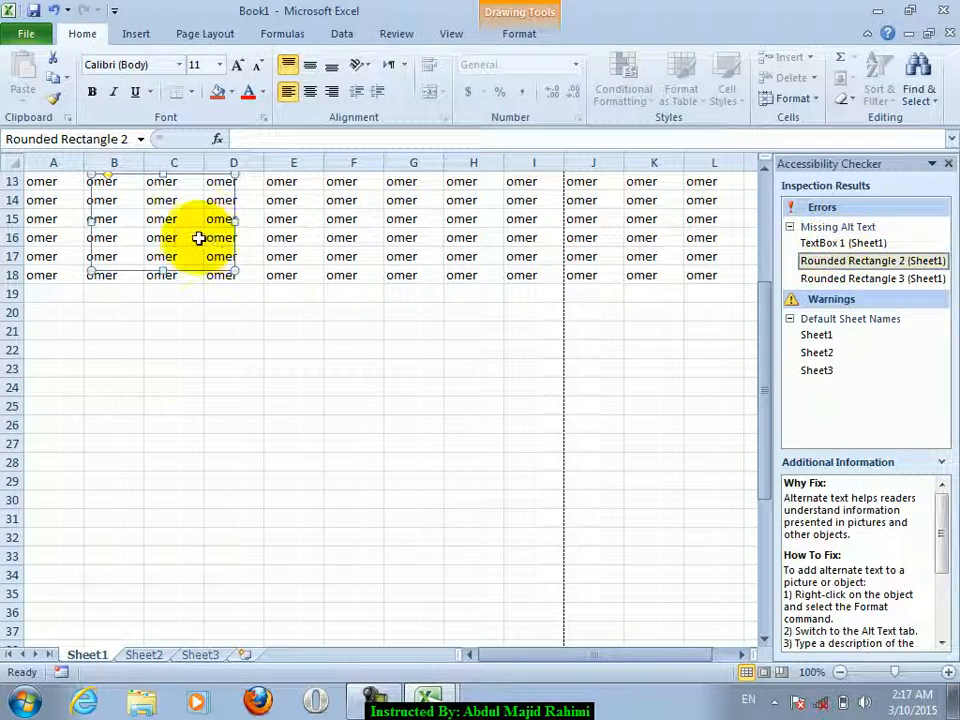
pyautogui.click(812, 279)
pyautogui.click(823, 261)
pyautogui.click(826, 243)
pyautogui.click(822, 262)
pyautogui.click(823, 279)
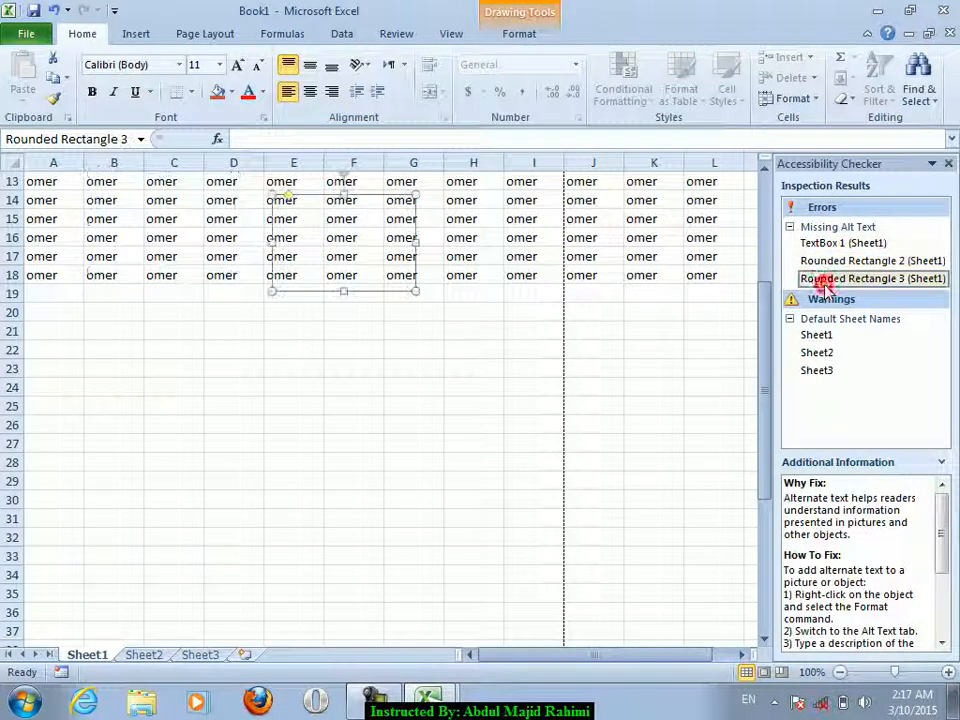
pyautogui.click(948, 163)
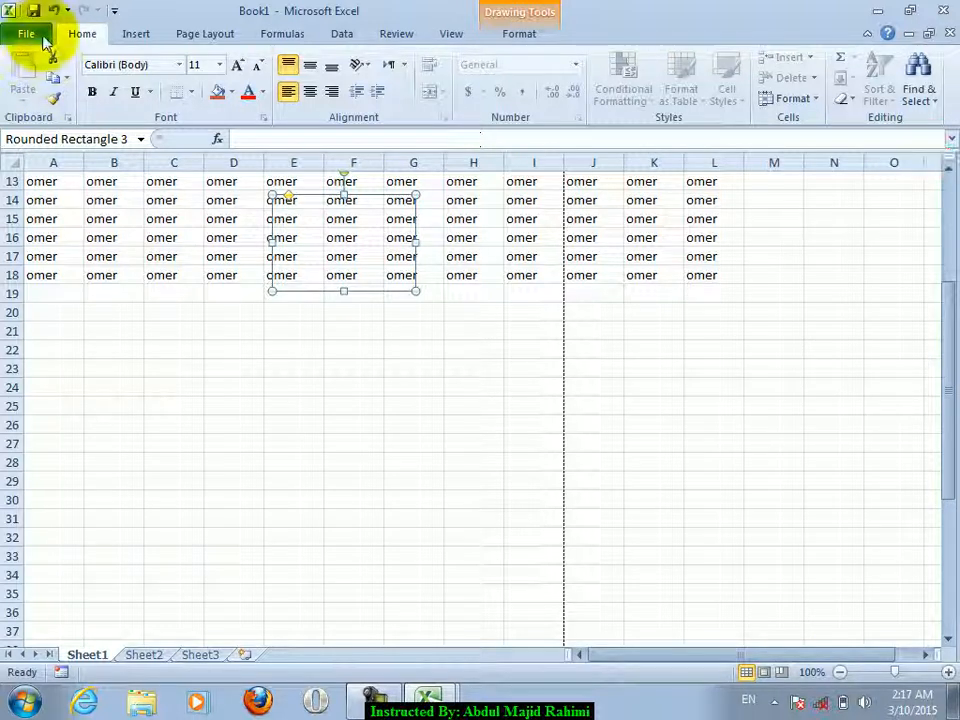
pyautogui.click(26, 33)
pyautogui.click(205, 292)
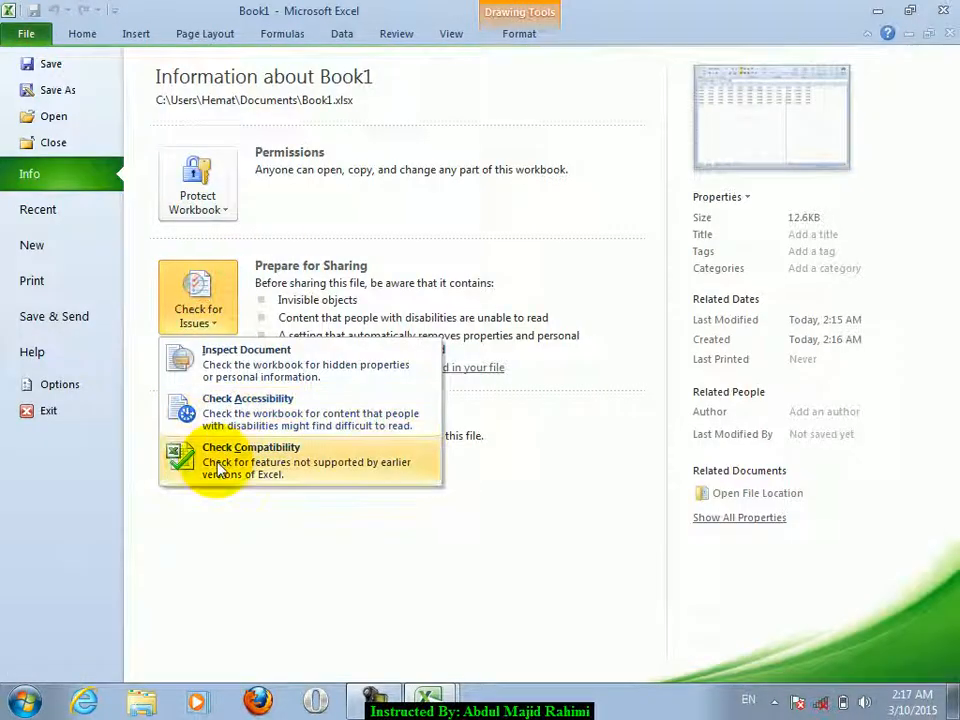
pyautogui.click(281, 534)
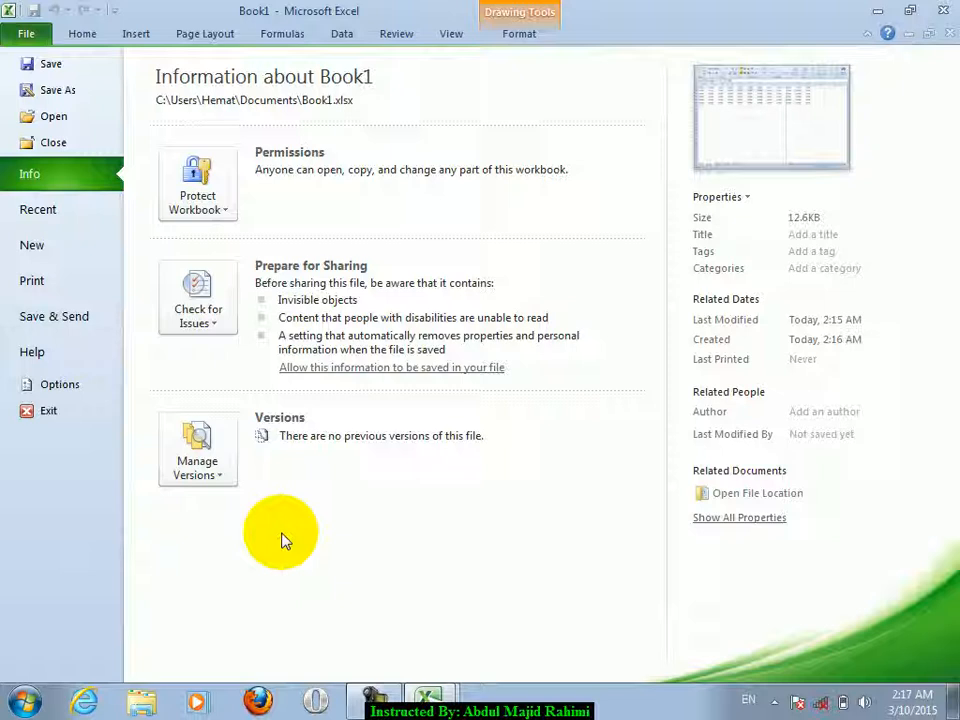
# - Create a new workbook, Book2, and enter 202003 in D4
pyautogui.click(90, 33)
pyautogui.hotkey('ctrl', 'n')
pyautogui.click(213, 236)
pyautogui.write('20109')
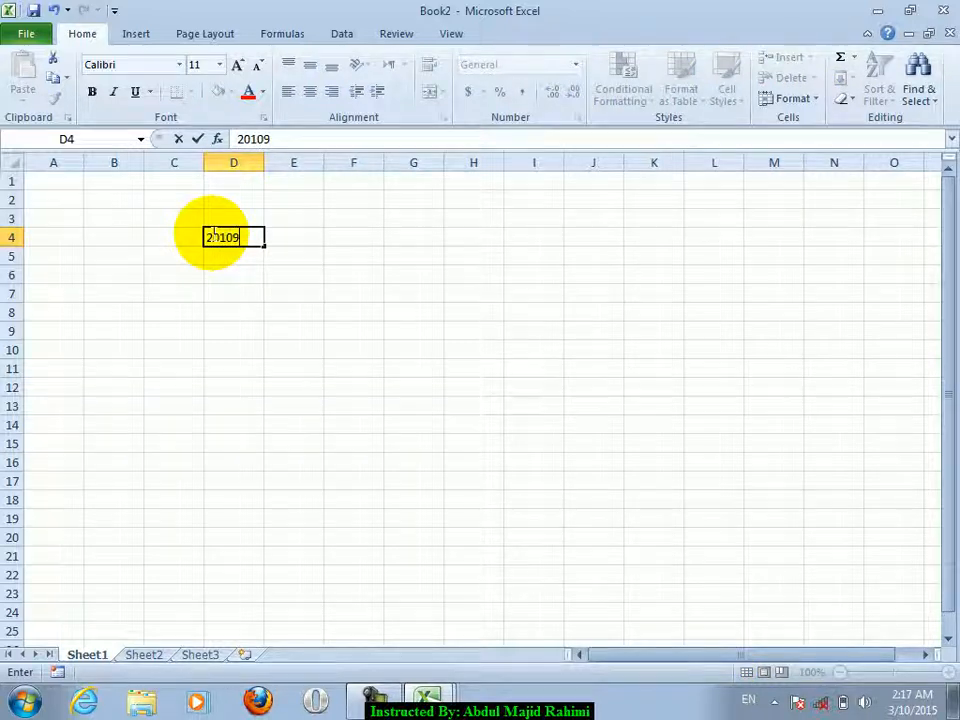
pyautogui.write('2003')
pyautogui.click(212, 236)
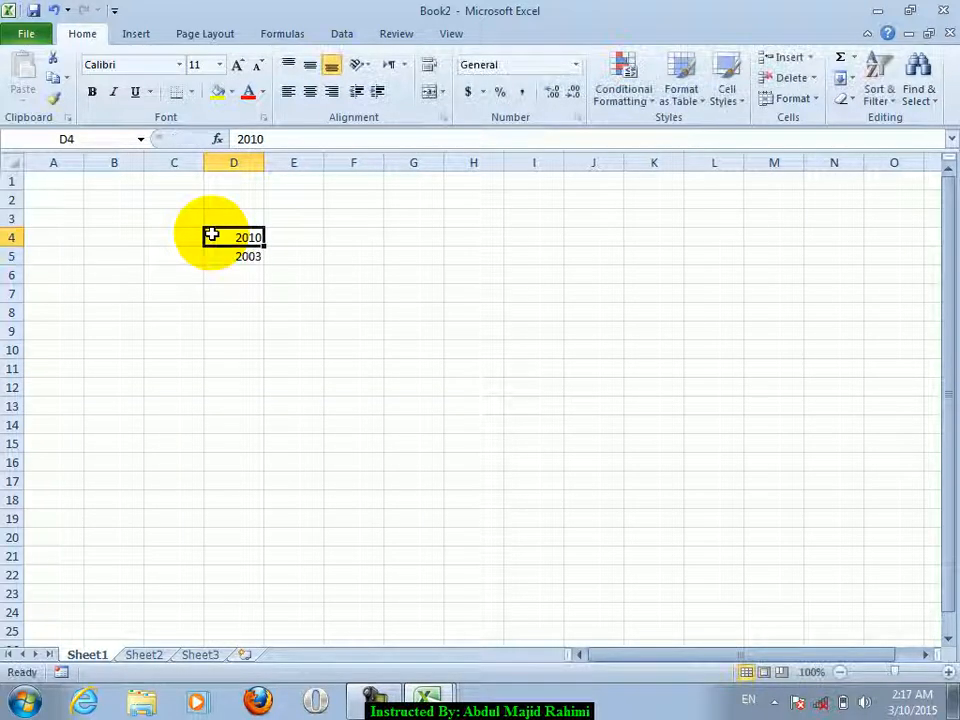
# - Select a block starting at C4 and enter omer in C4
pyautogui.moveTo(212, 236); pyautogui.dragTo(293, 256)
pyautogui.moveTo(184, 234); pyautogui.dragTo(697, 610)
pyautogui.write('omer')
pyautogui.press('Return')
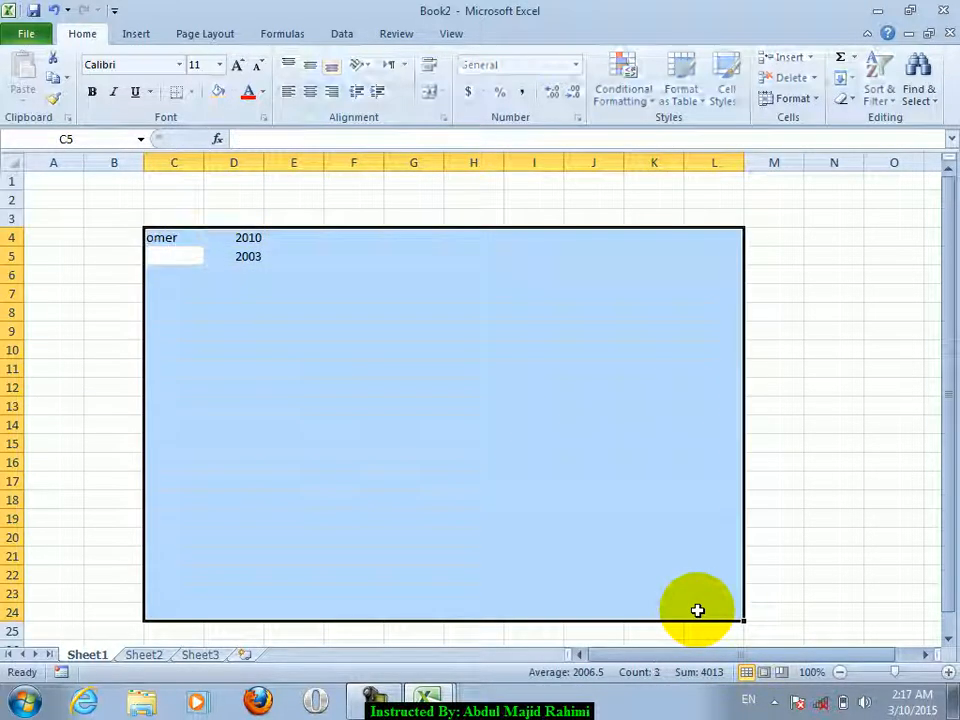
# - Select C4:F12 and fill every cell with omer using Ctrl+Enter
pyautogui.press('Up')
pyautogui.hotkey('shift', 'Right')
pyautogui.hotkey('shift', 'Right')
pyautogui.hotkey('shift', 'Down')
pyautogui.hotkey('shift', 'Down')
pyautogui.hotkey('shift', 'Down')
pyautogui.hotkey('shift', 'Down')
pyautogui.hotkey('shift', 'Down')
pyautogui.hotkey('shift', 'Down')
pyautogui.hotkey('shift', 'Down')
pyautogui.hotkey('shift', 'Down')
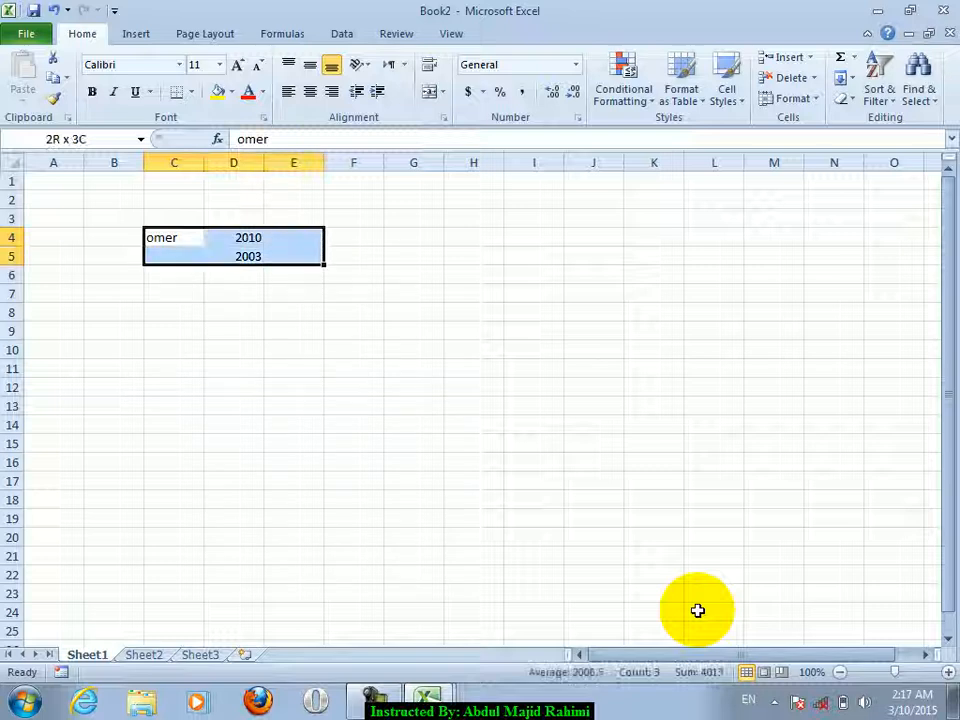
pyautogui.hotkey('shift', 'Right')
pyautogui.write('omer')
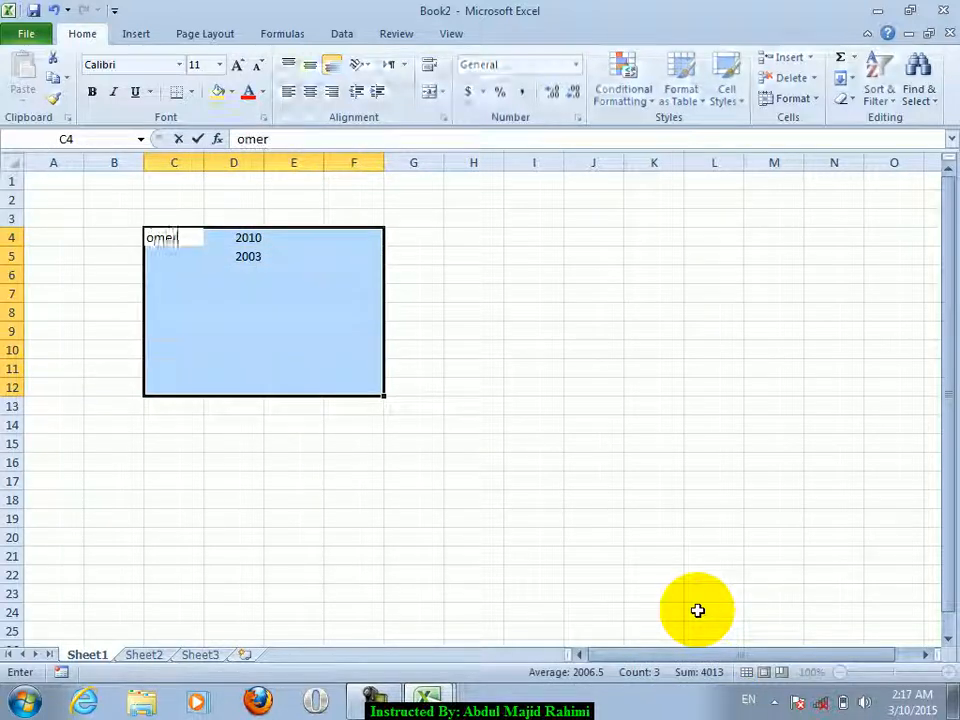
pyautogui.hotkey('ctrl', 'Return')
pyautogui.moveTo(686, 444); pyautogui.dragTo(660, 444)
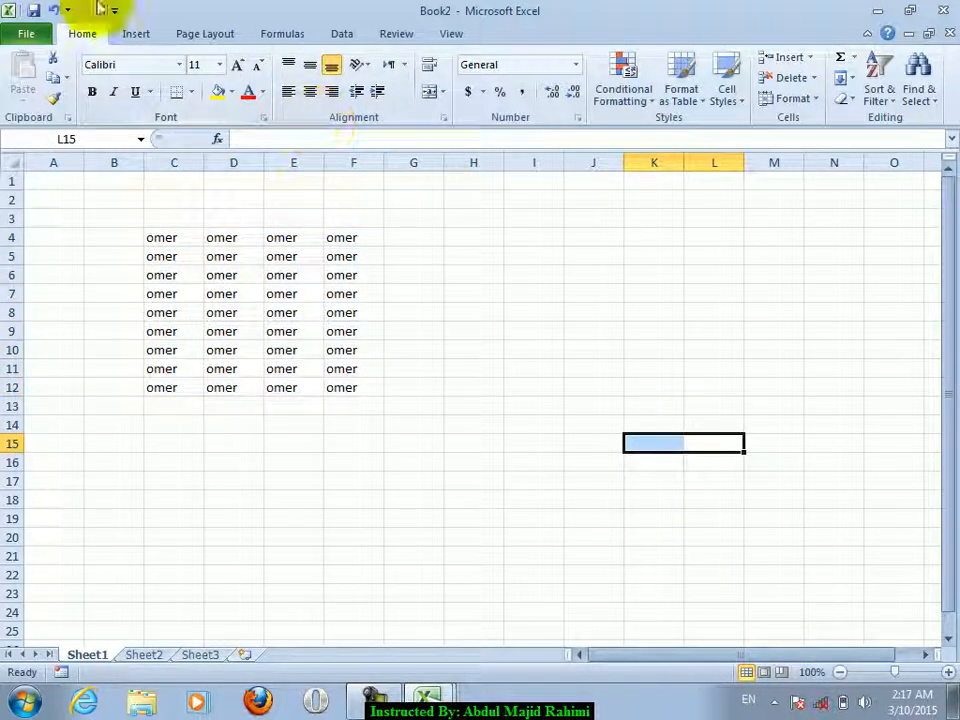
# - Insert a Continuous Picture List SmartArt from the Picture layouts
pyautogui.click(137, 35)
pyautogui.click(216, 77)
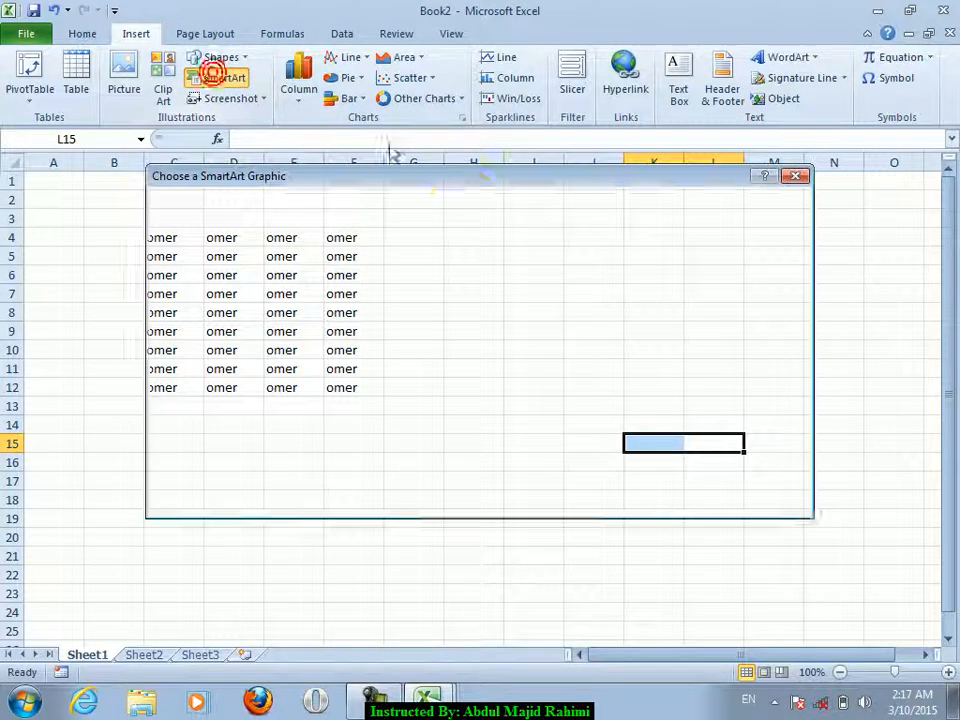
pyautogui.click(335, 420)
pyautogui.click(322, 452)
pyautogui.click(694, 500)
pyautogui.click(510, 358)
# - Fill the circles with Tulips (middle), Lighthouse (third) and Jellyfish (first) from Sample Pictures
pyautogui.click(494, 345)
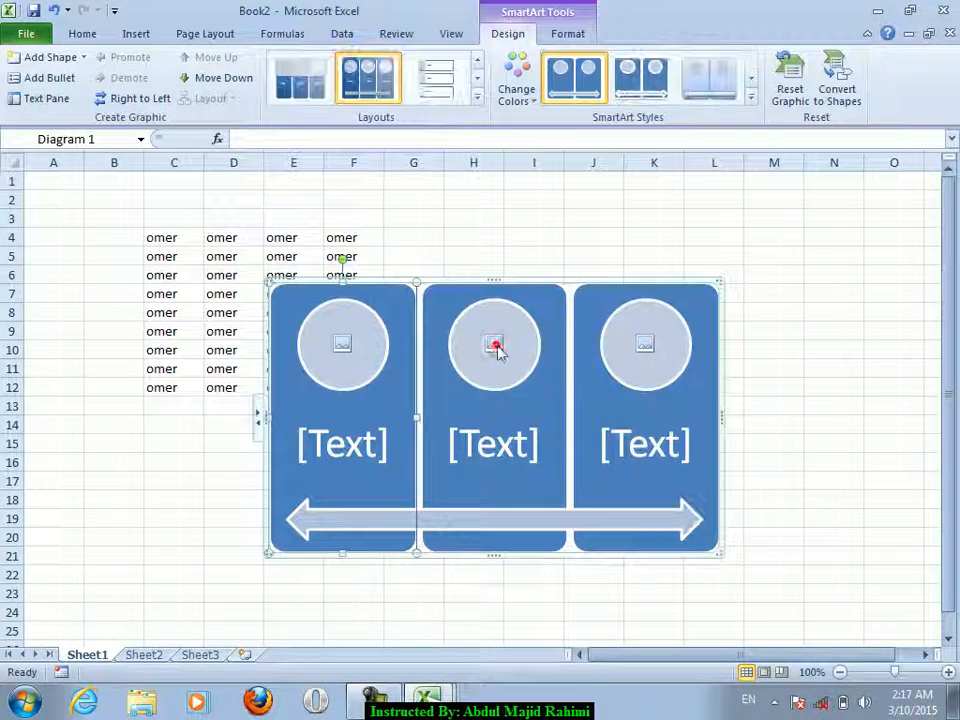
pyautogui.doubleClick(190, 316)
pyautogui.click(510, 268)
pyautogui.click(418, 418)
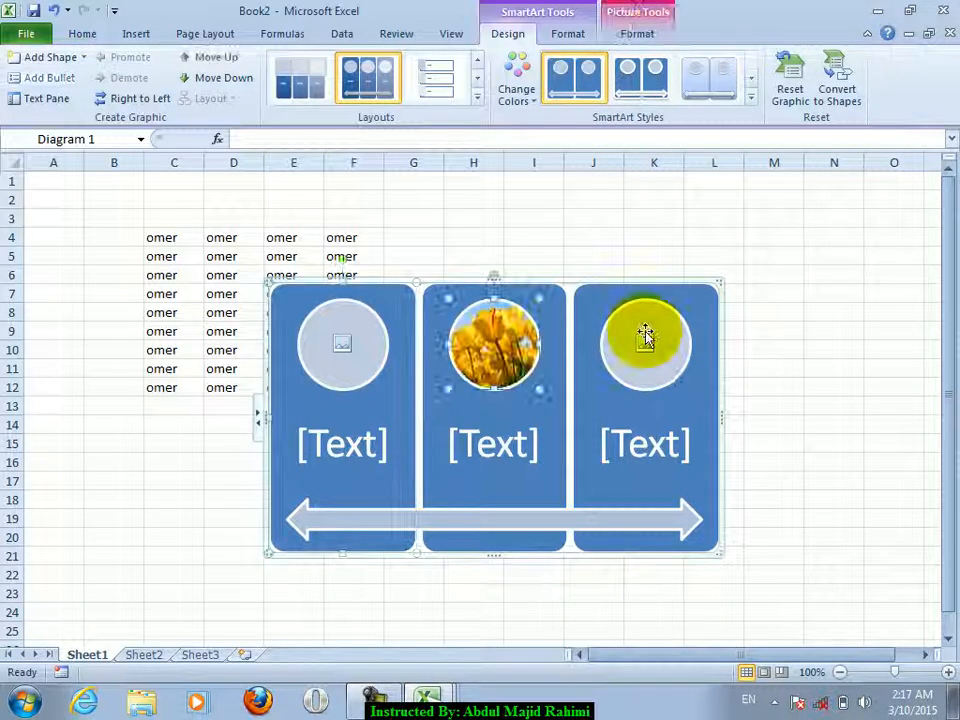
pyautogui.click(645, 340)
pyautogui.click(320, 272)
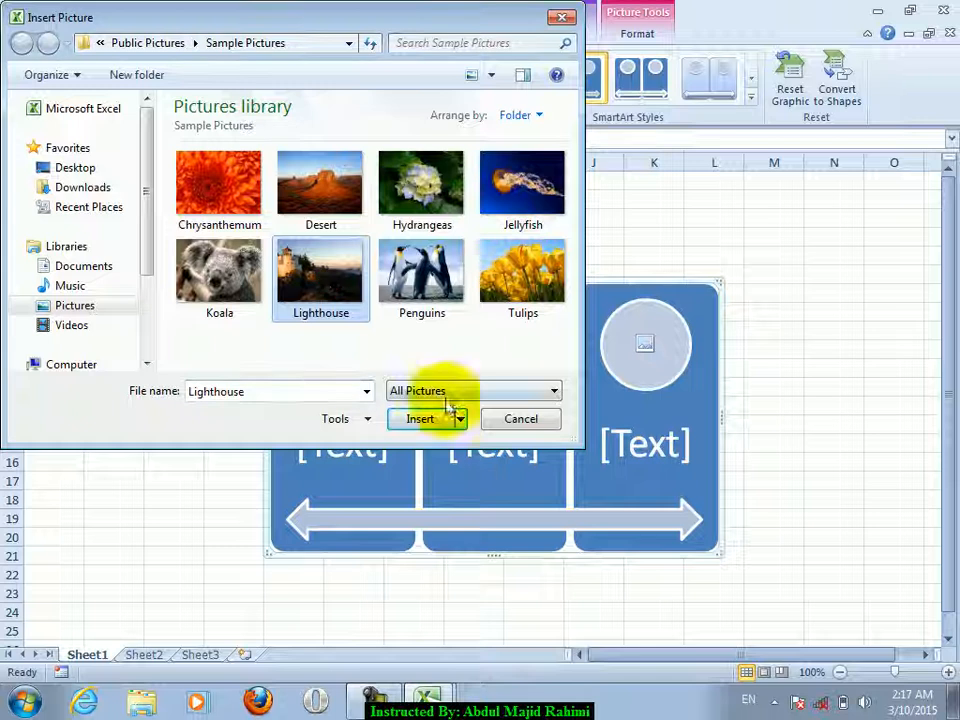
pyautogui.click(446, 412)
pyautogui.click(347, 345)
pyautogui.click(545, 268)
pyautogui.click(521, 186)
pyautogui.click(416, 419)
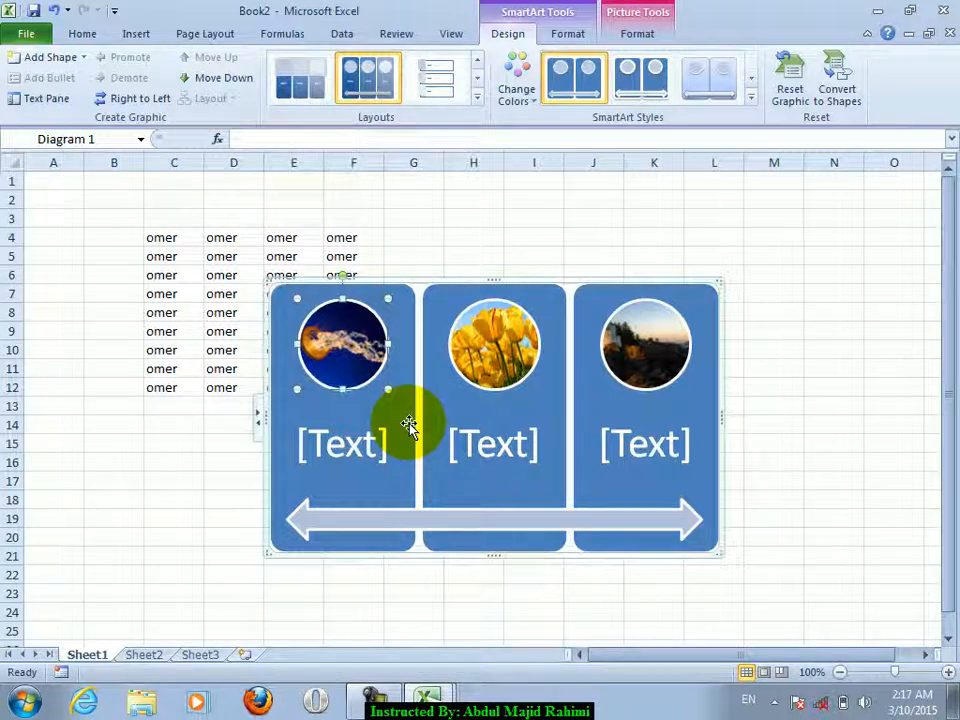
# - Run the Compatibility Checker on Book2, toggle the check-on-save option, and close the report
pyautogui.click(38, 36)
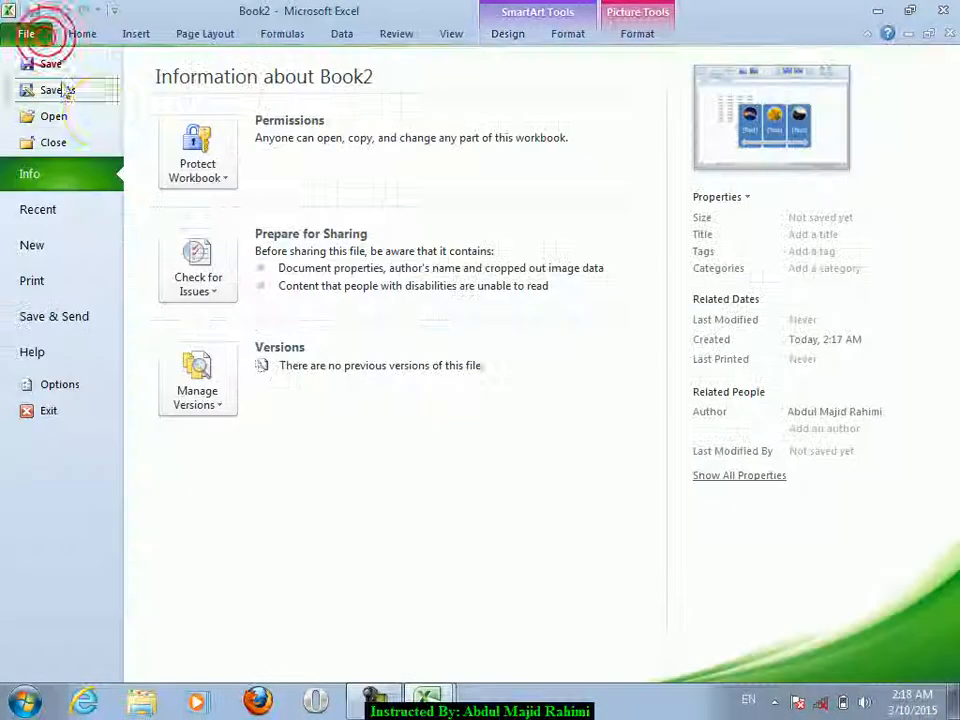
pyautogui.click(165, 287)
pyautogui.click(218, 430)
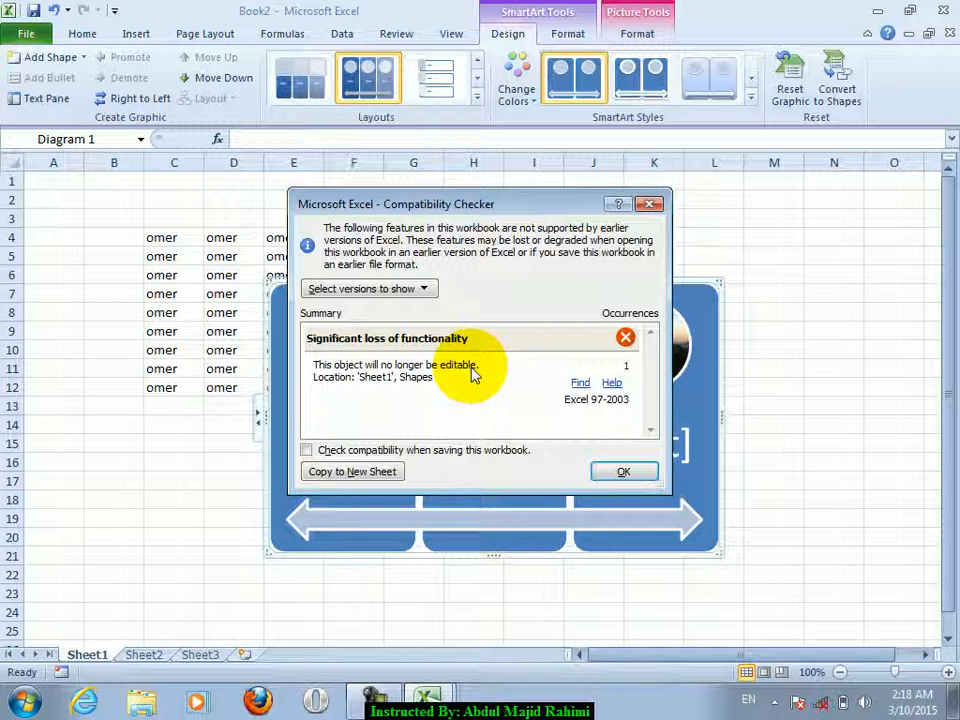
pyautogui.moveTo(480, 204); pyautogui.dragTo(670, 178)
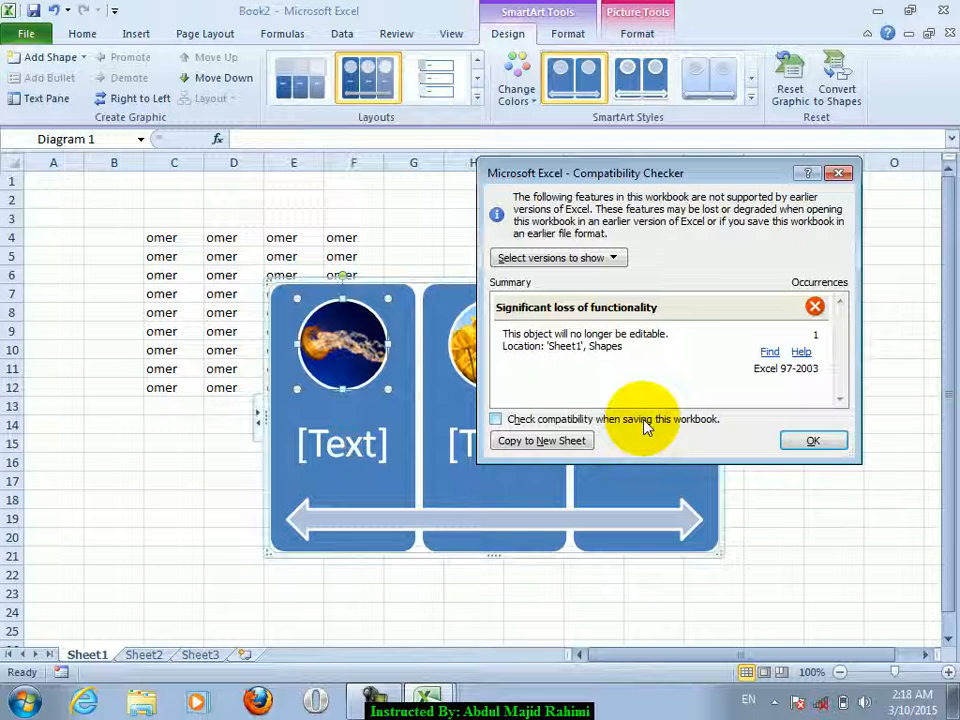
pyautogui.click(645, 422)
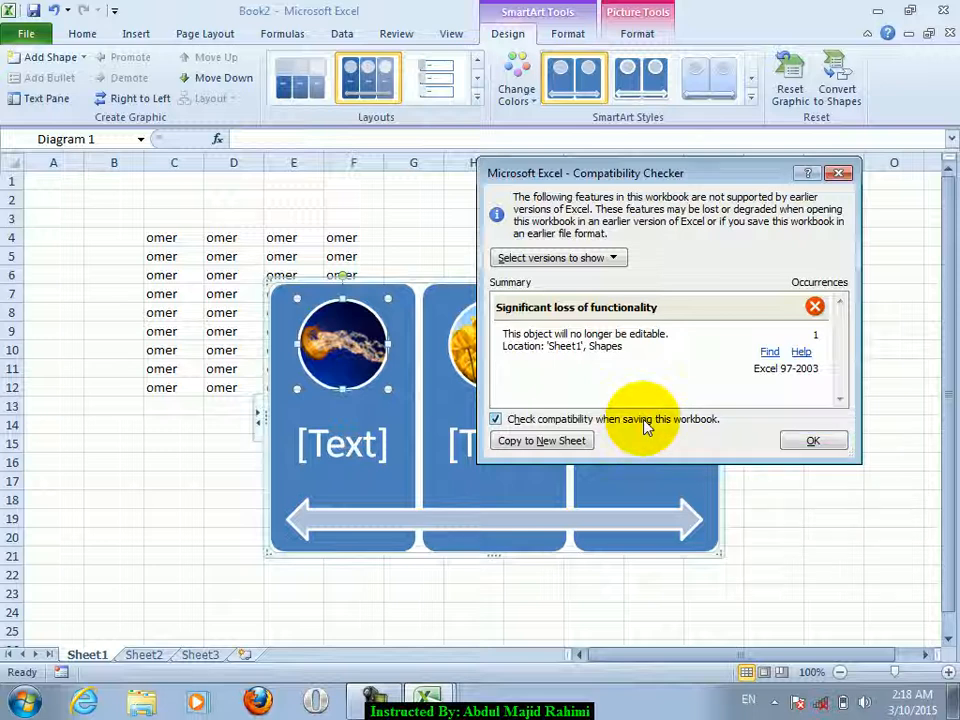
pyautogui.click(793, 437)
# - Try saving as Excel 97-2003 Workbook, turn off compatibility checking on save, and cancel
pyautogui.hotkey('ctrl', 's')
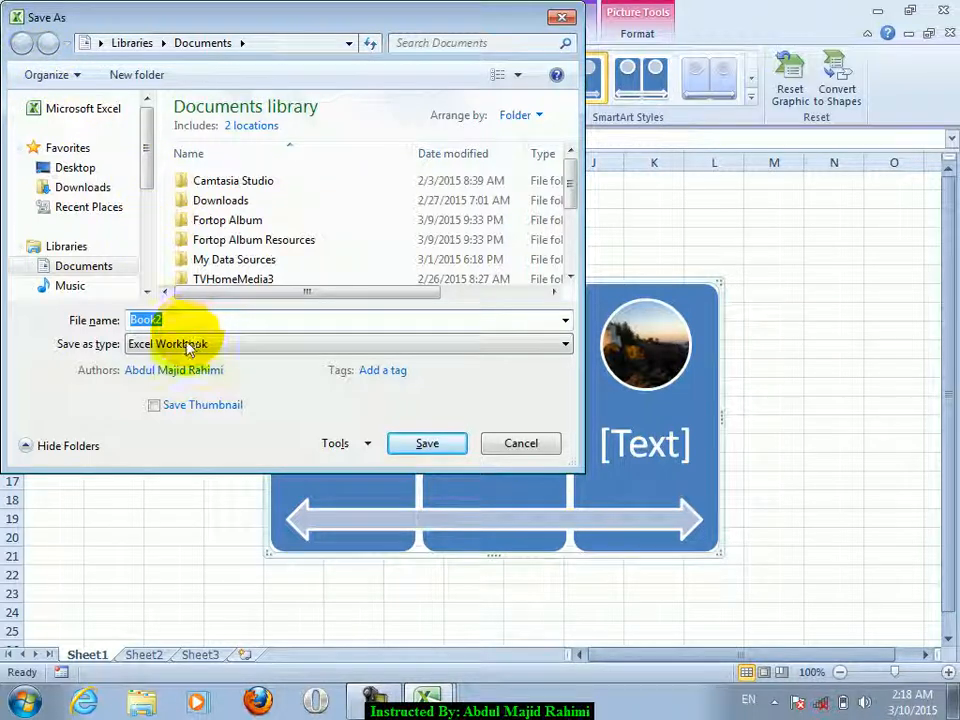
pyautogui.click(190, 344)
pyautogui.click(215, 50)
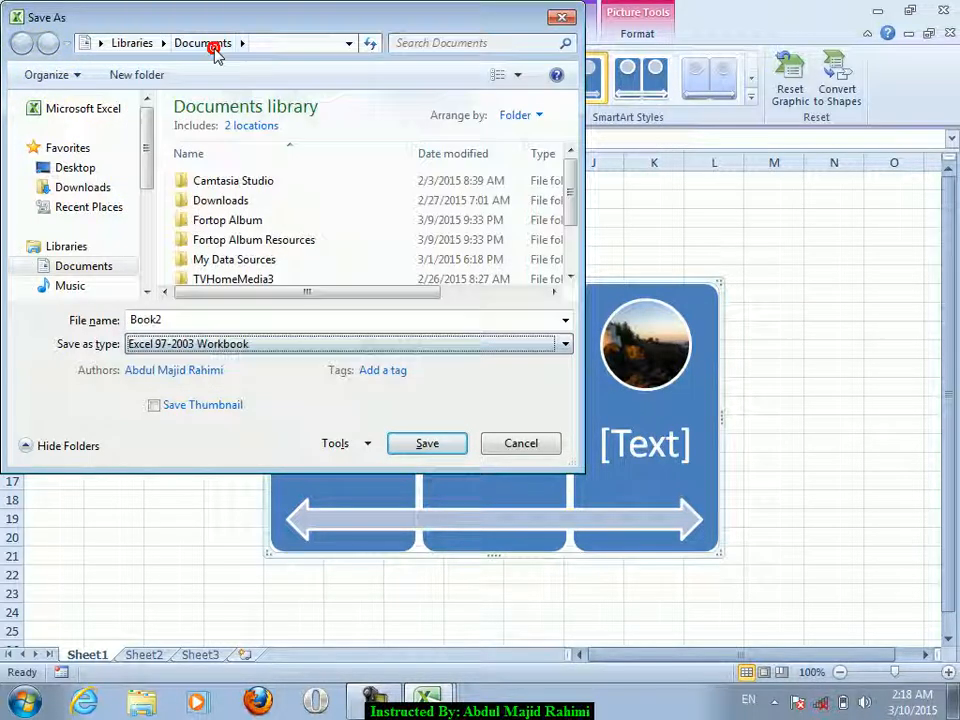
pyautogui.click(427, 443)
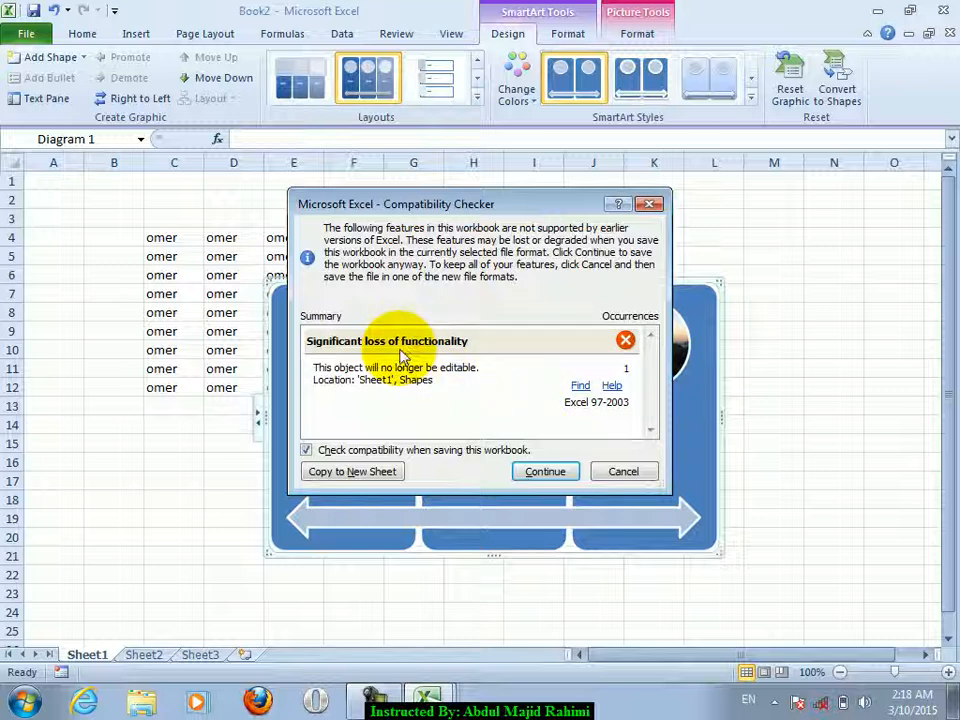
pyautogui.moveTo(418, 200); pyautogui.dragTo(190, 75)
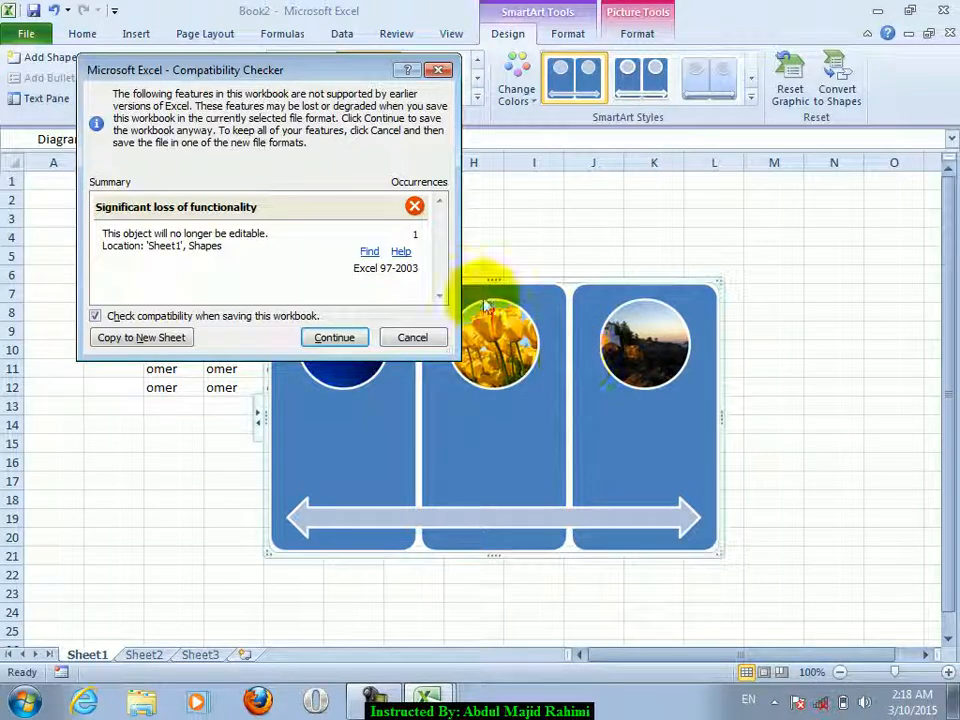
pyautogui.click(284, 316)
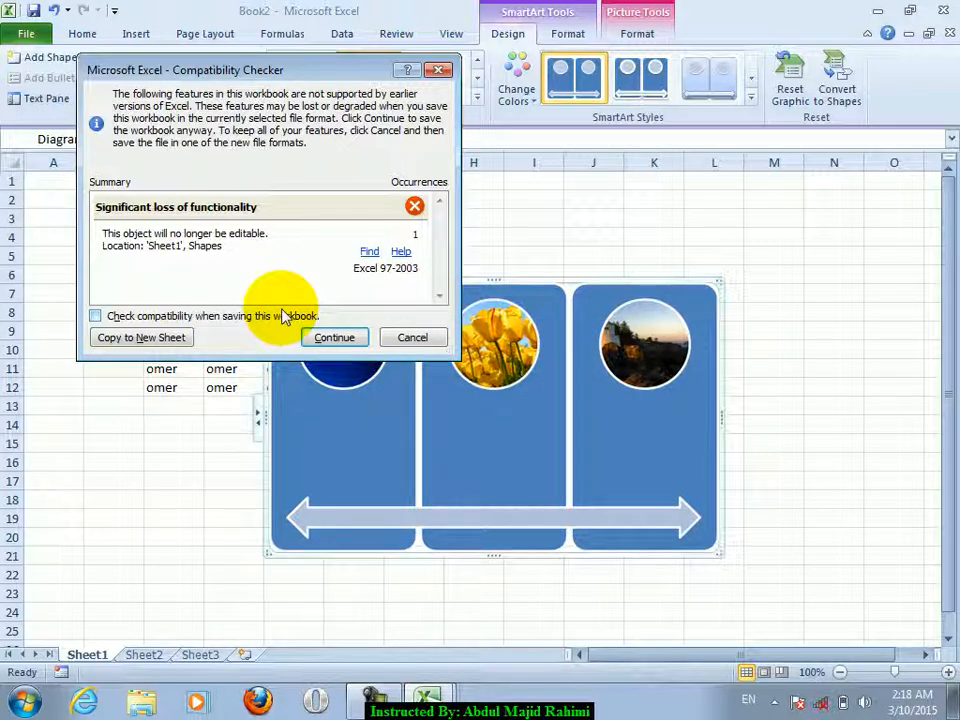
pyautogui.click(412, 337)
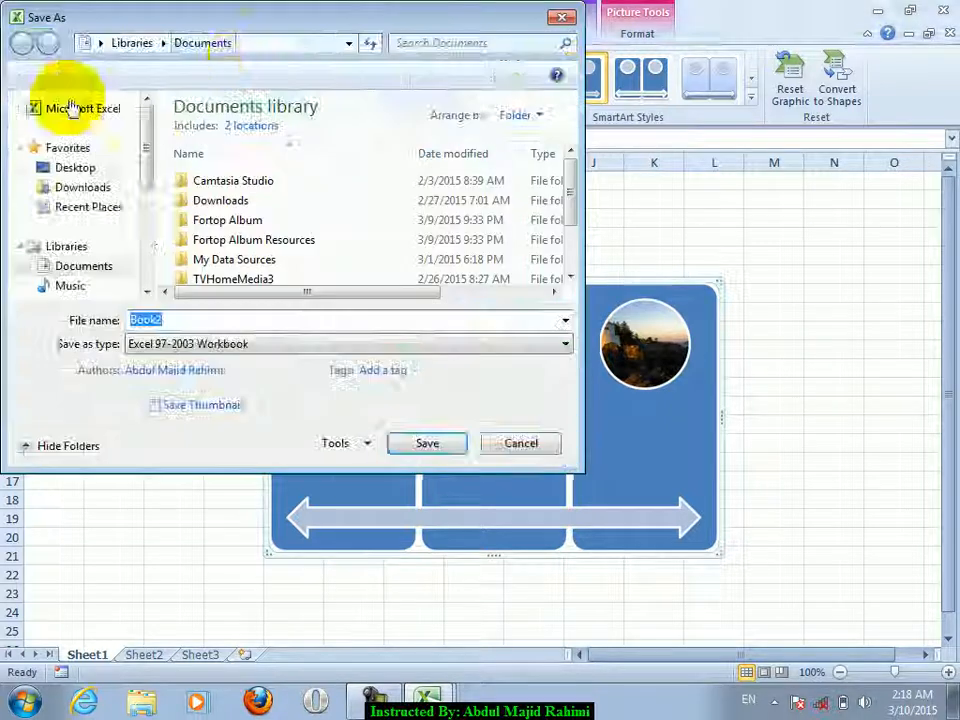
pyautogui.press('Escape')
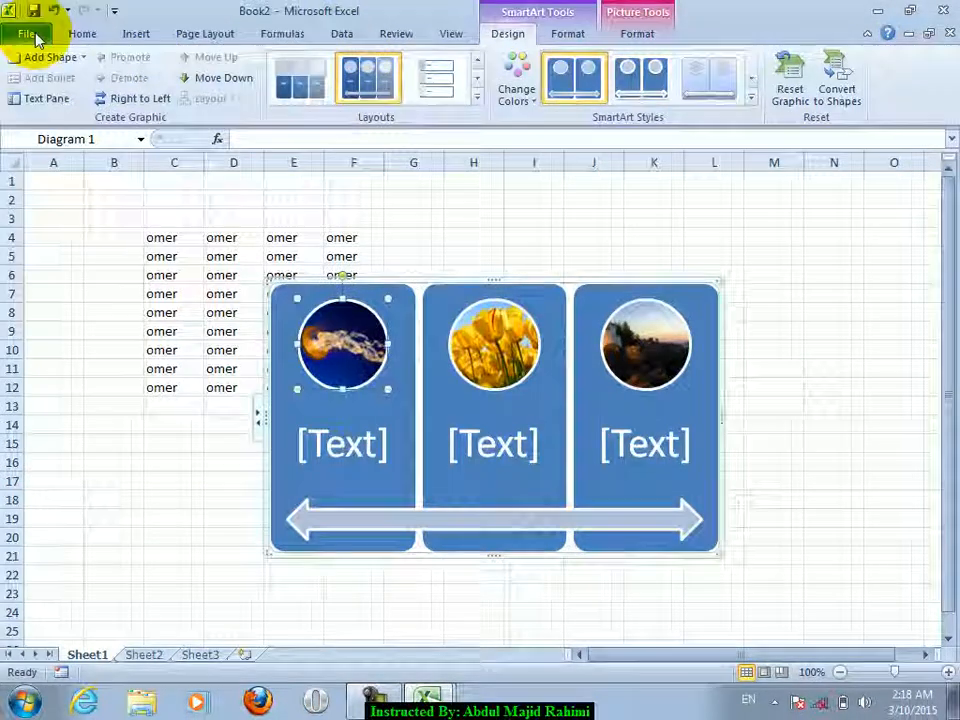
# - Look over the Check for Issues and Manage Versions options, then close Book2 without saving
pyautogui.click(30, 34)
pyautogui.click(195, 258)
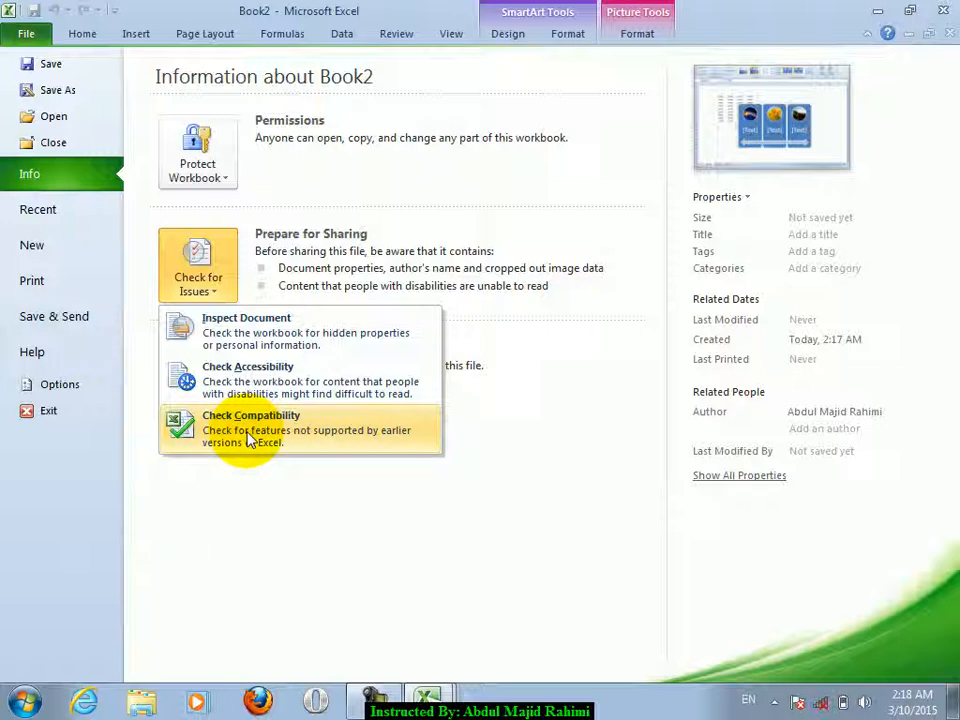
pyautogui.click(287, 534)
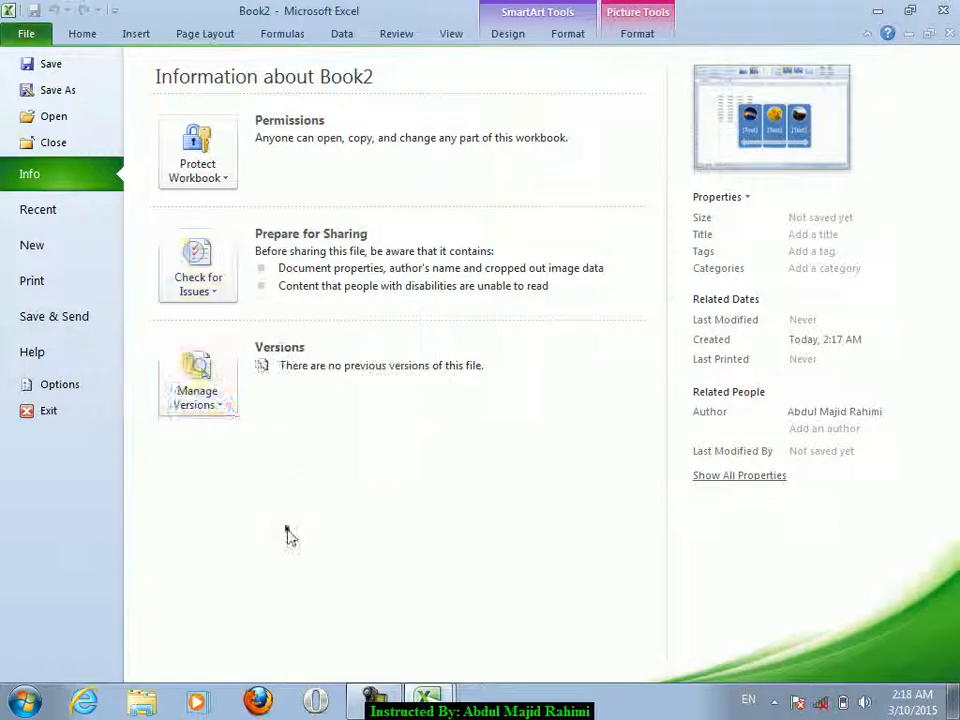
pyautogui.click(226, 398)
pyautogui.click(214, 544)
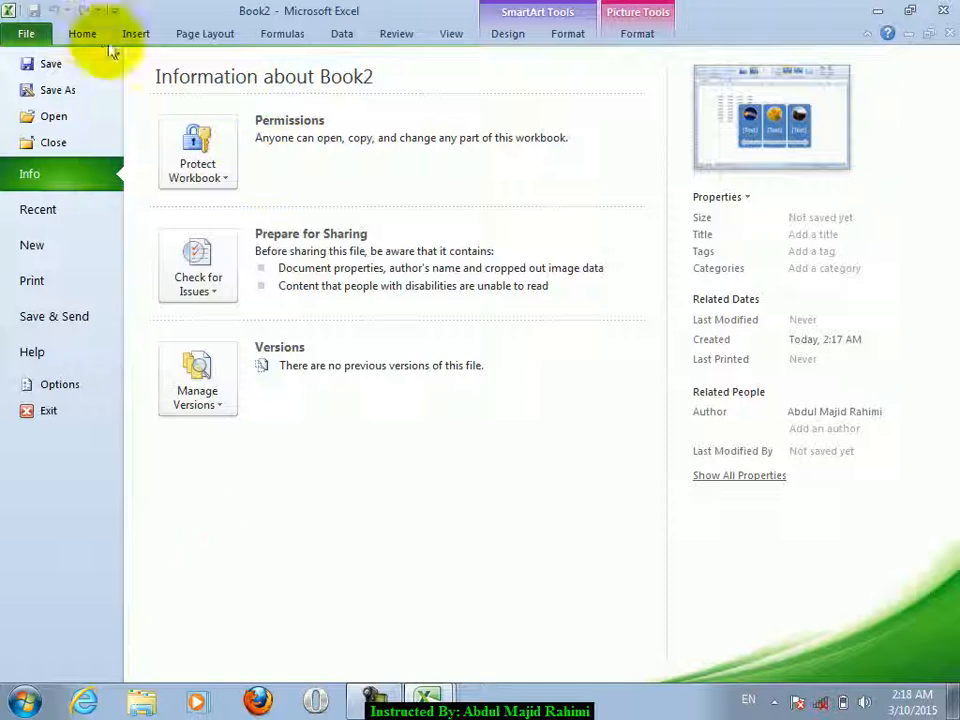
pyautogui.click(84, 34)
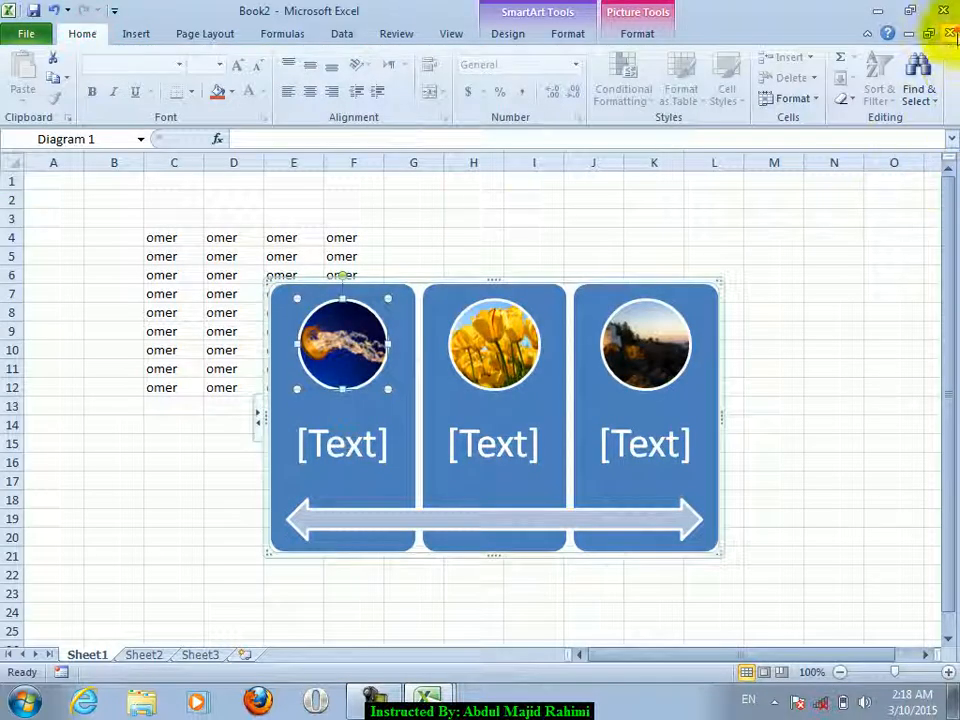
pyautogui.click(950, 33)
pyautogui.click(476, 371)
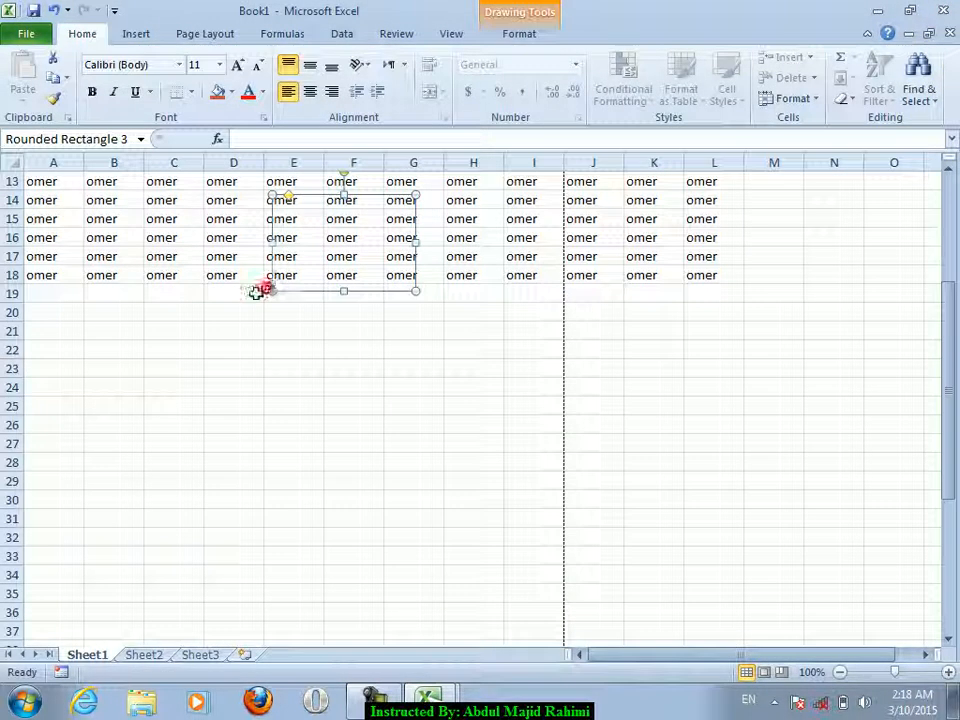
pyautogui.click(156, 358)
pyautogui.click(26, 33)
pyautogui.click(200, 470)
pyautogui.click(210, 505)
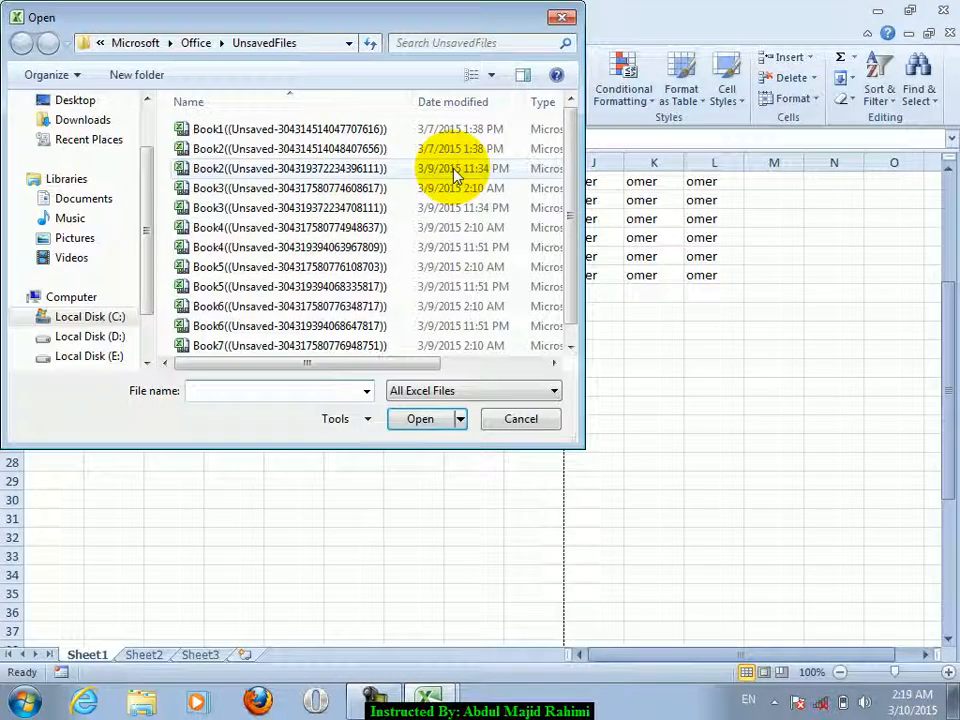
pyautogui.moveTo(563, 225); pyautogui.dragTo(575, 198)
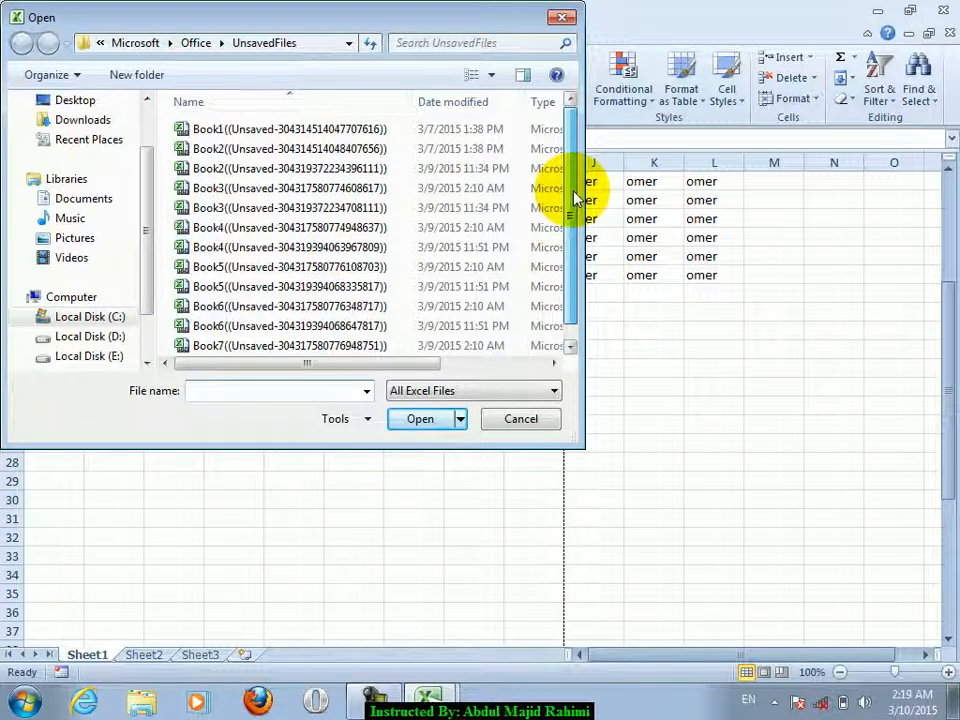
pyautogui.moveTo(575, 198); pyautogui.dragTo(546, 306)
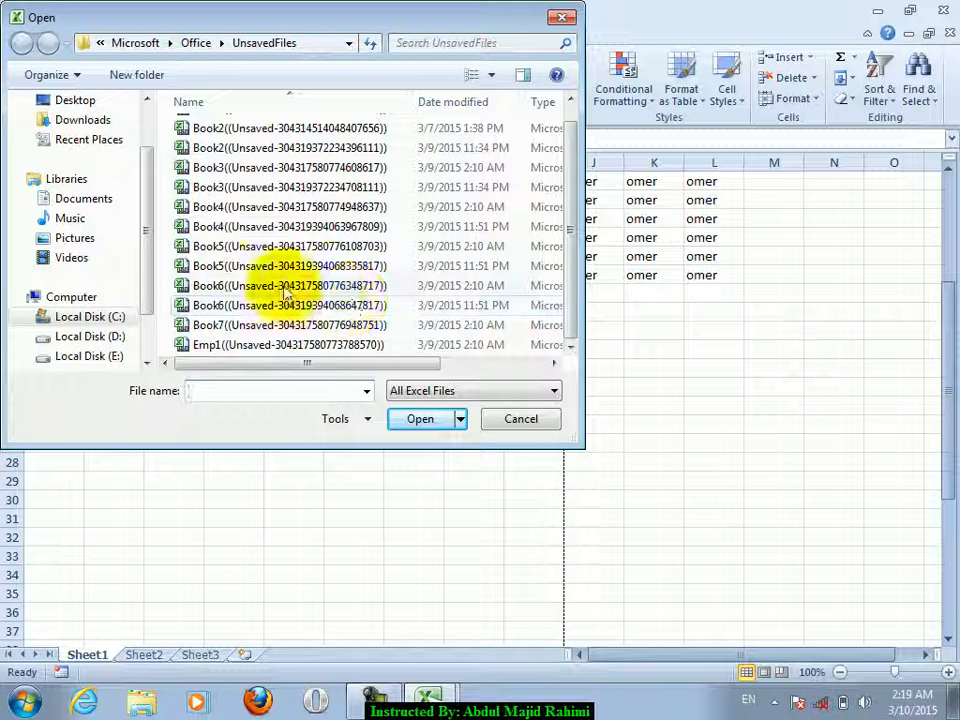
pyautogui.click(218, 246)
pyautogui.click(422, 426)
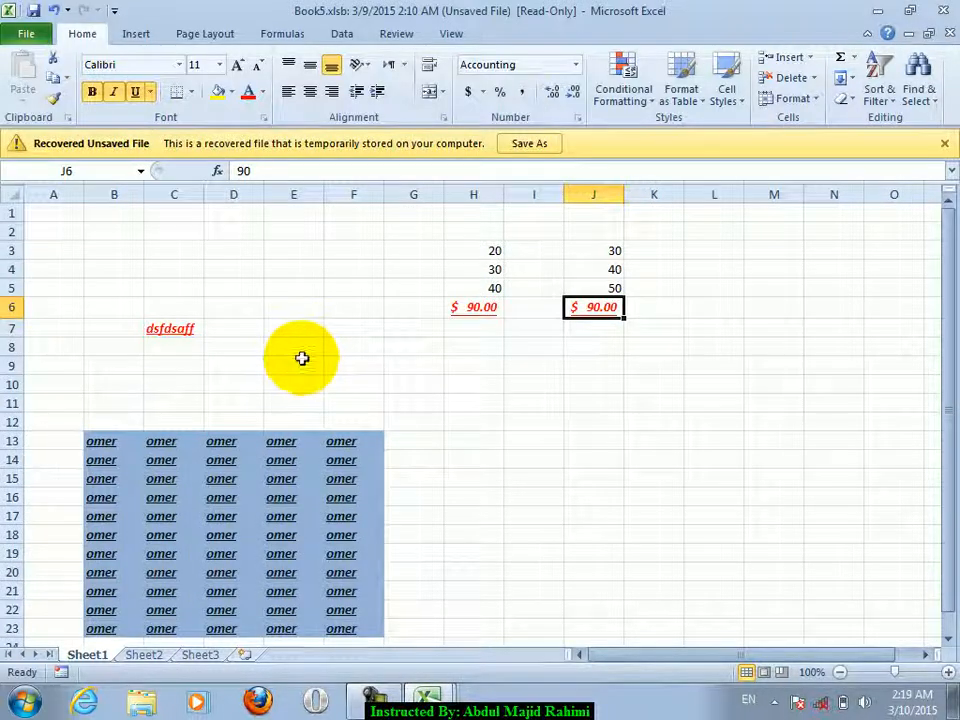
pyautogui.click(312, 480)
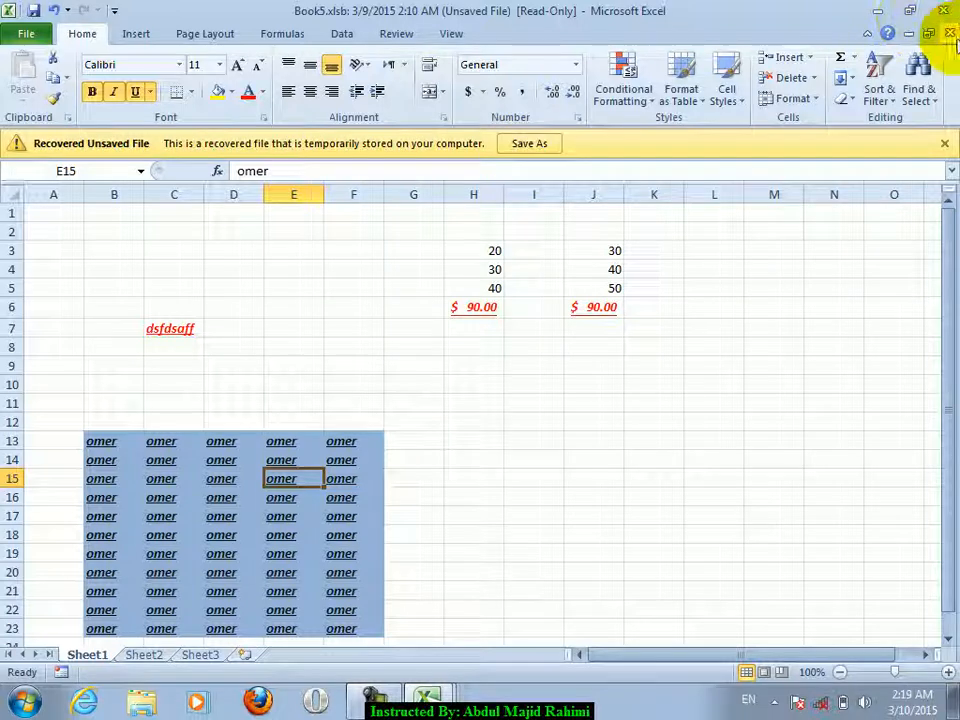
pyautogui.click(950, 33)
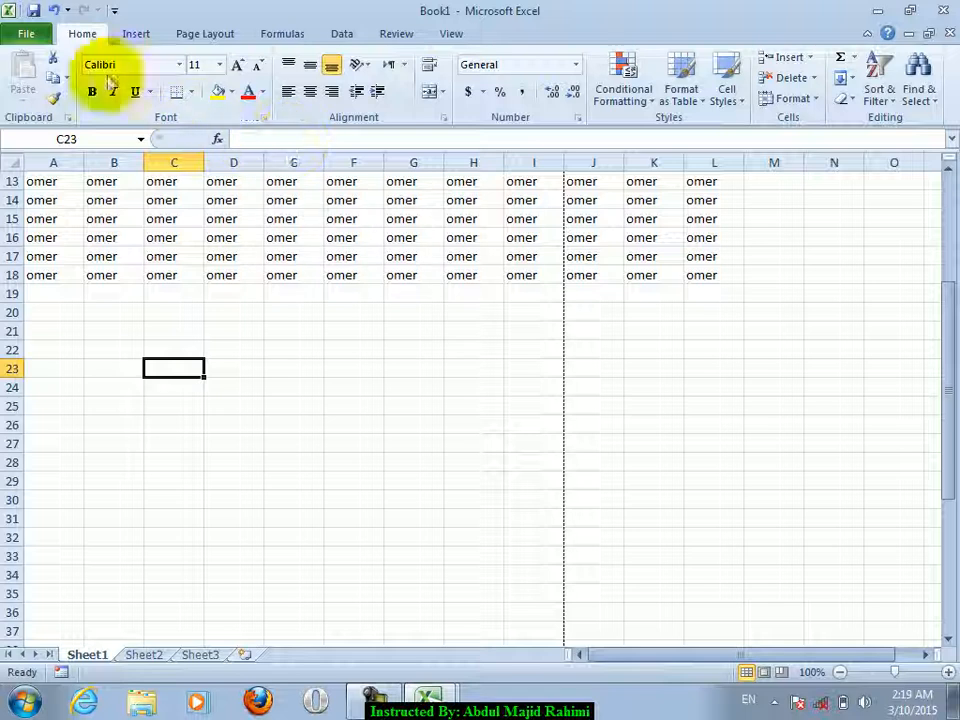
pyautogui.click(24, 31)
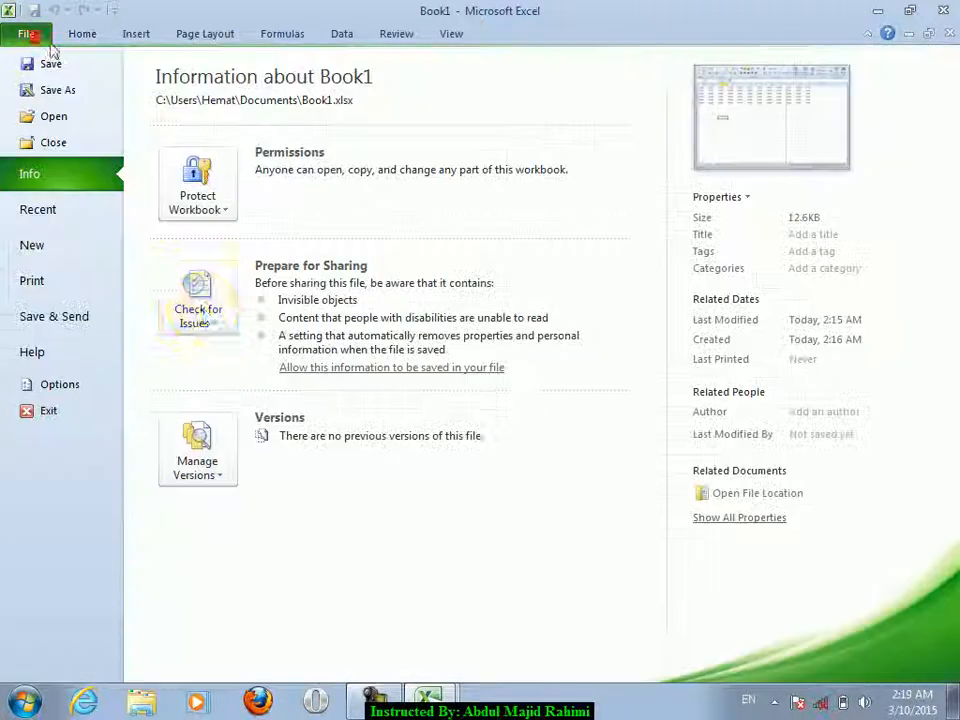
pyautogui.click(202, 470)
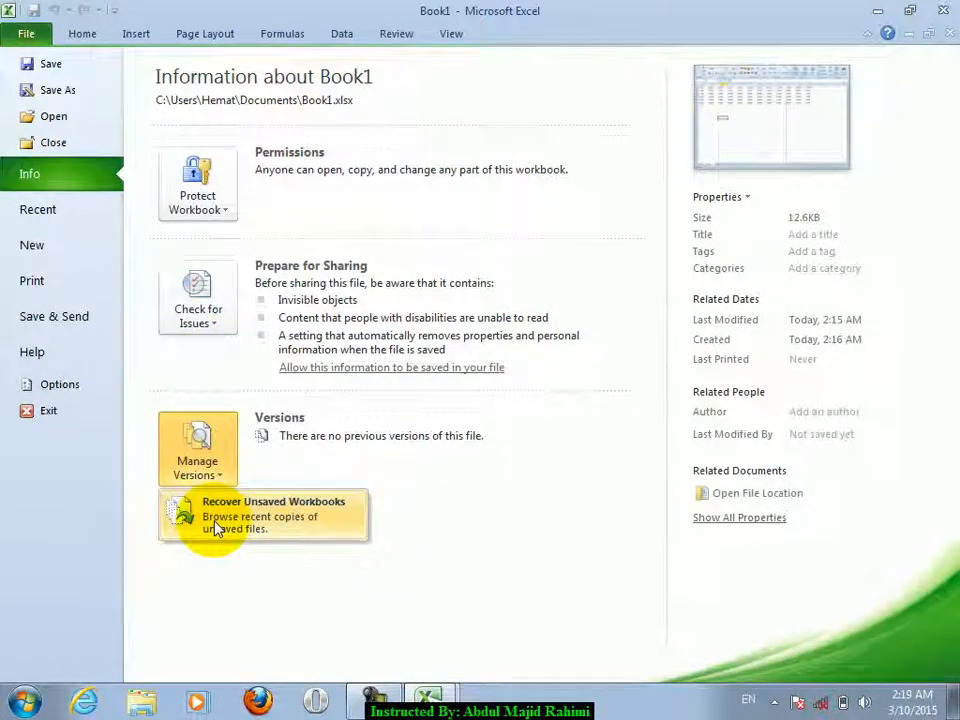
pyautogui.click(216, 527)
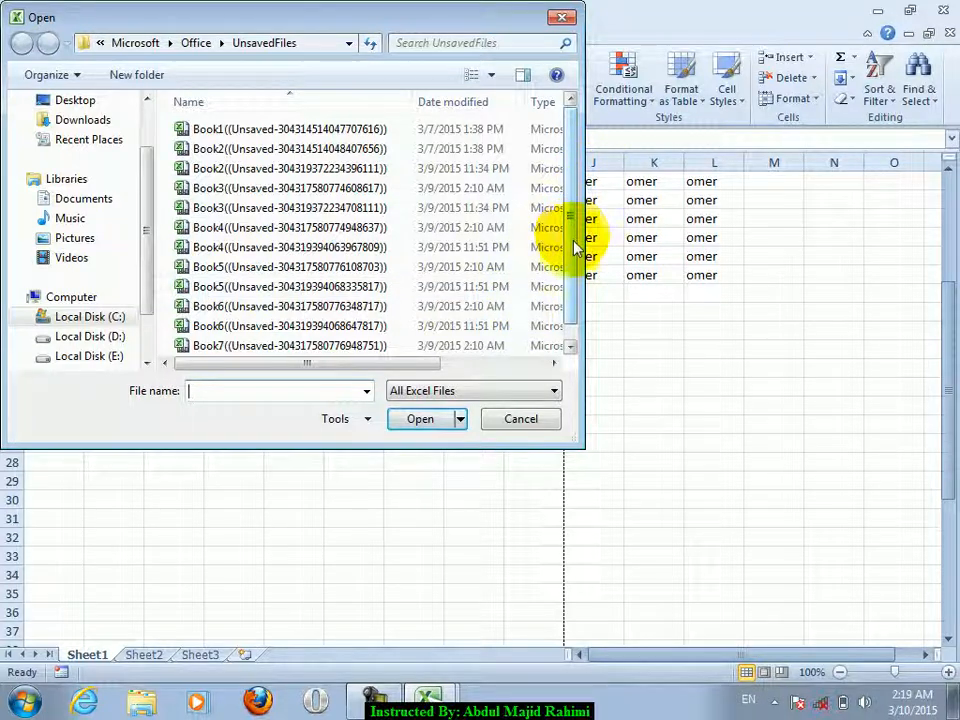
pyautogui.scroll(-1, 572, 246)
pyautogui.click(452, 228)
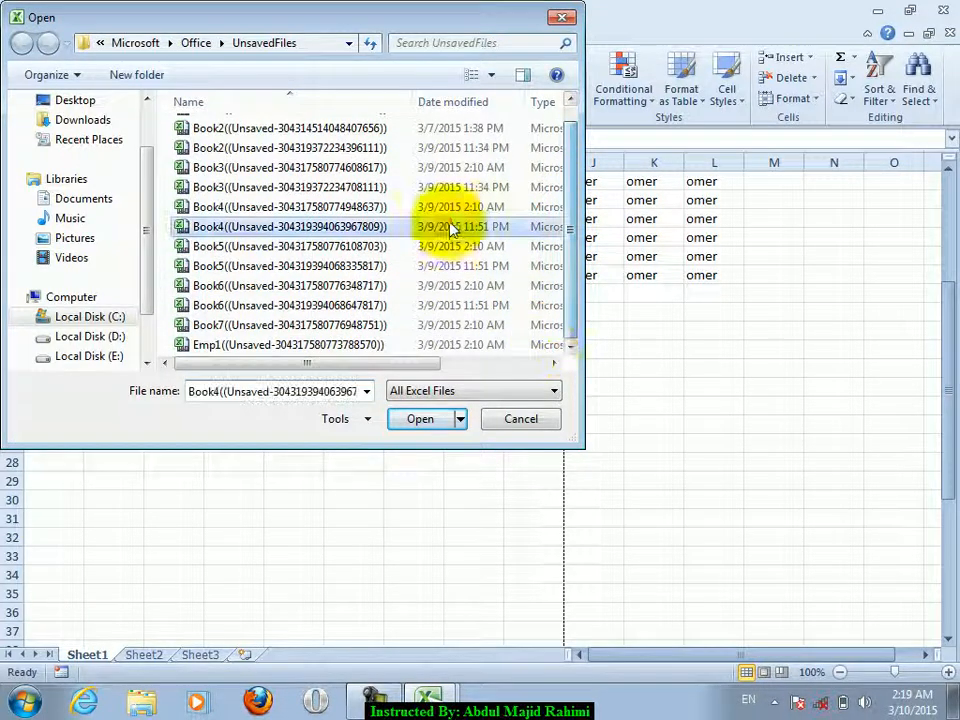
pyautogui.click(410, 419)
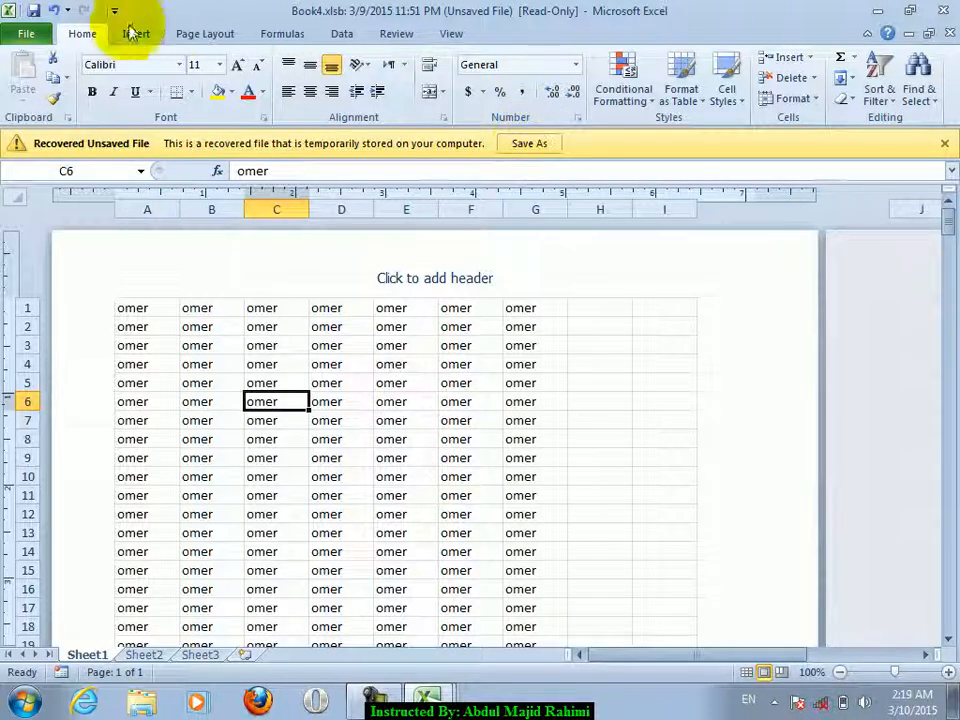
pyautogui.click(24, 32)
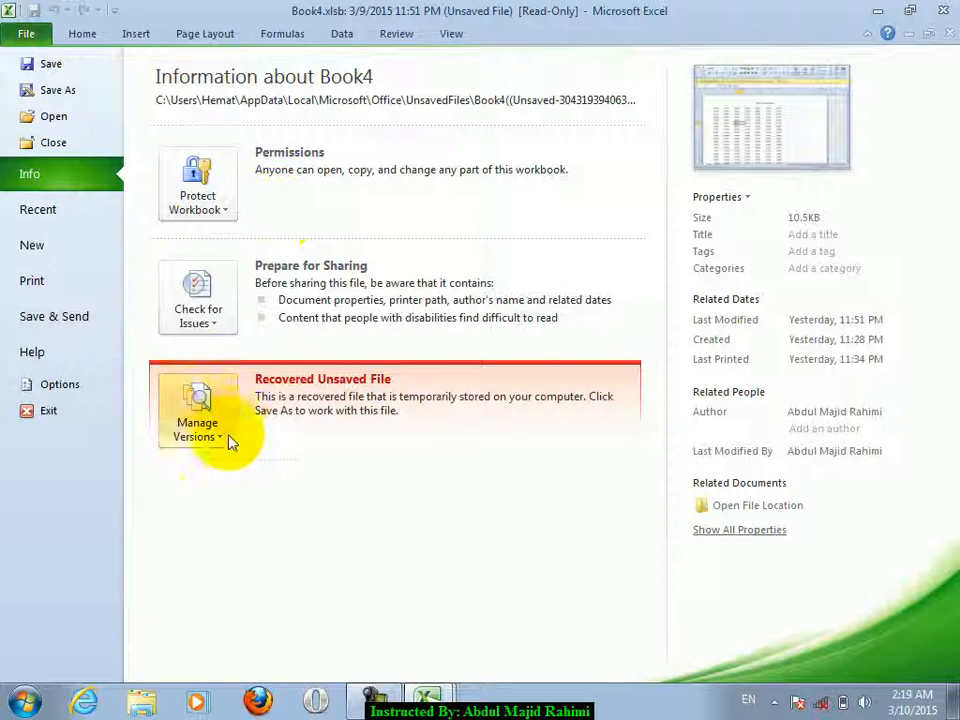
pyautogui.click(222, 433)
pyautogui.click(474, 480)
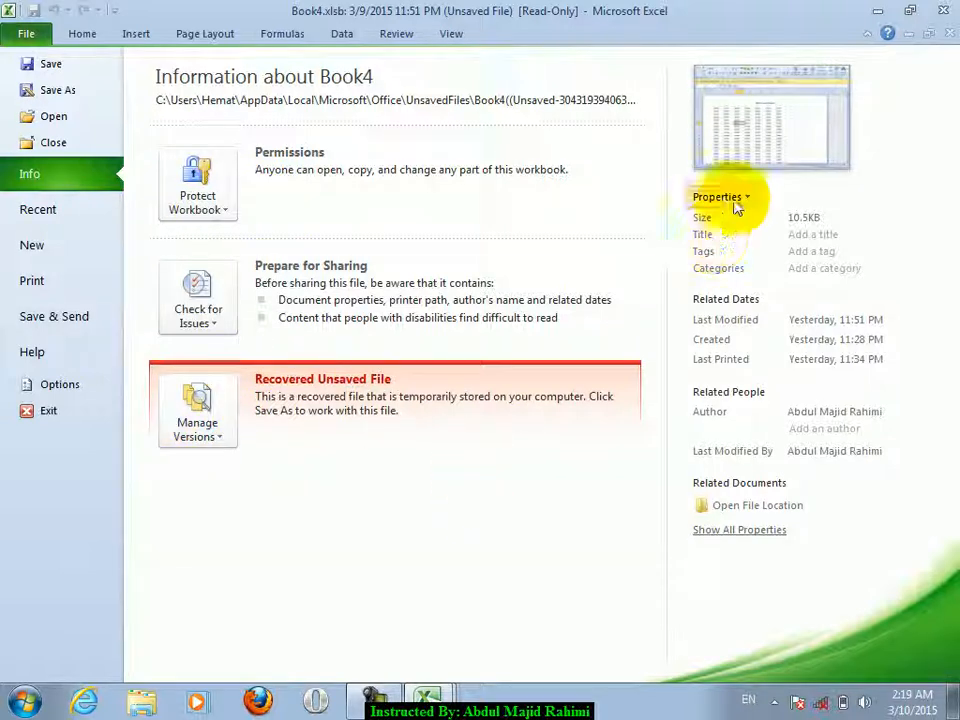
pyautogui.click(943, 10)
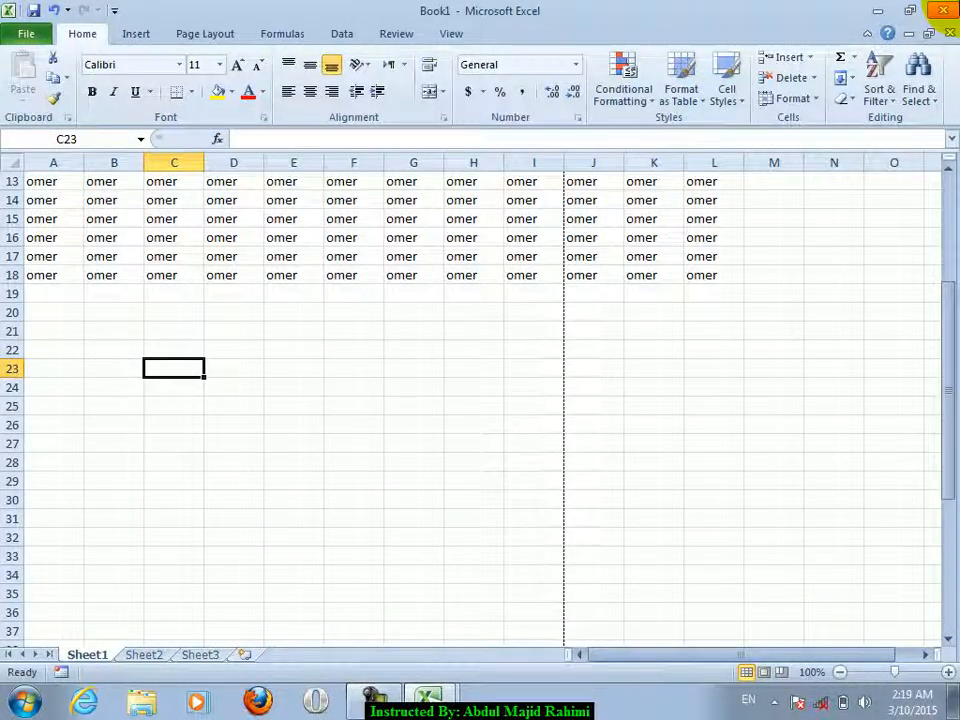
# - Close Book1 and jan without saving, quitting Excel
pyautogui.click(943, 10)
pyautogui.click(478, 383)
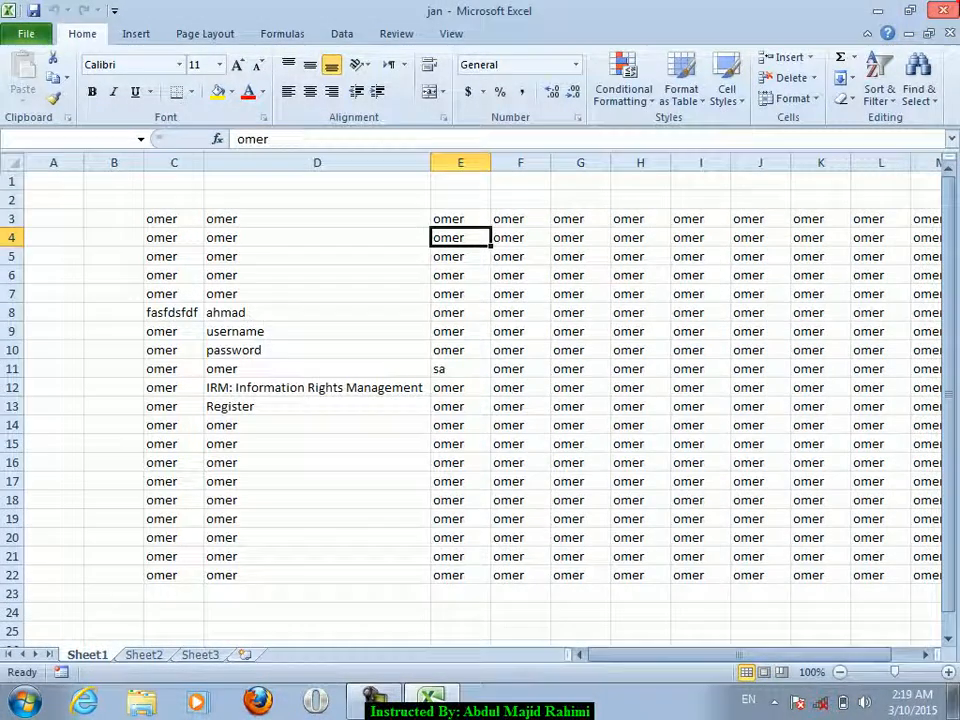
pyautogui.click(478, 371)
# - Refresh the Windows desktop
pyautogui.rightClick(523, 326)
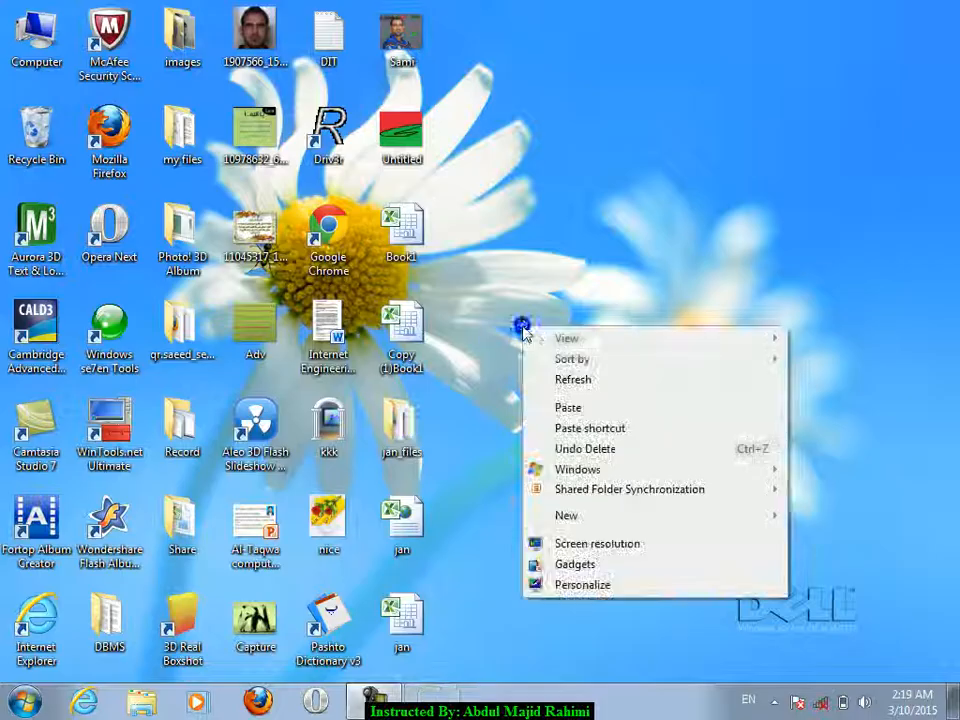
pyautogui.click(562, 383)
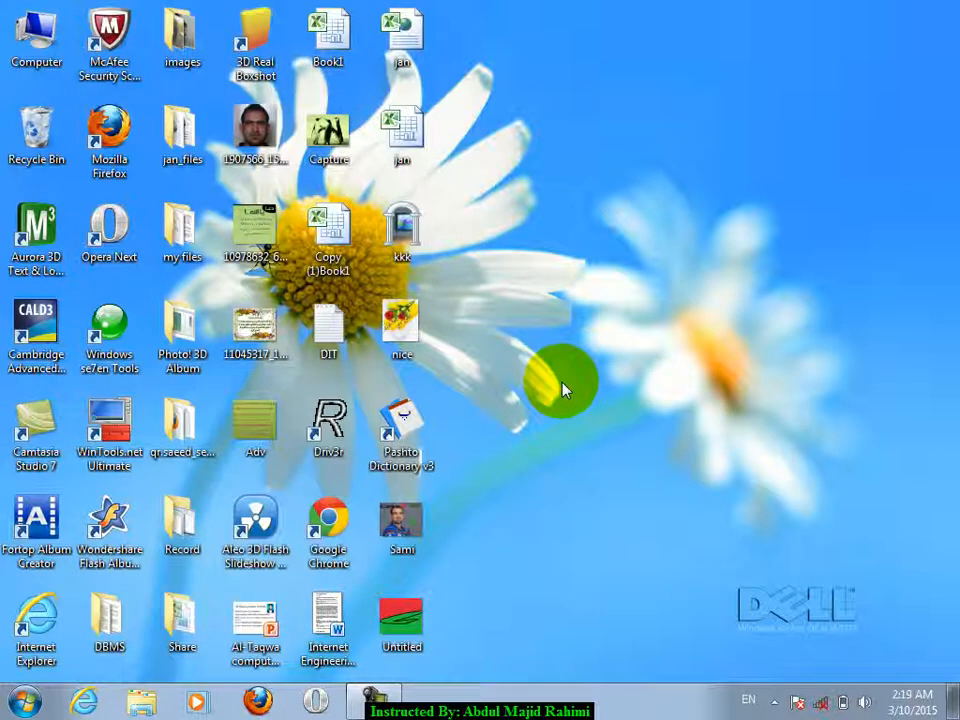
pyautogui.click(383, 699)
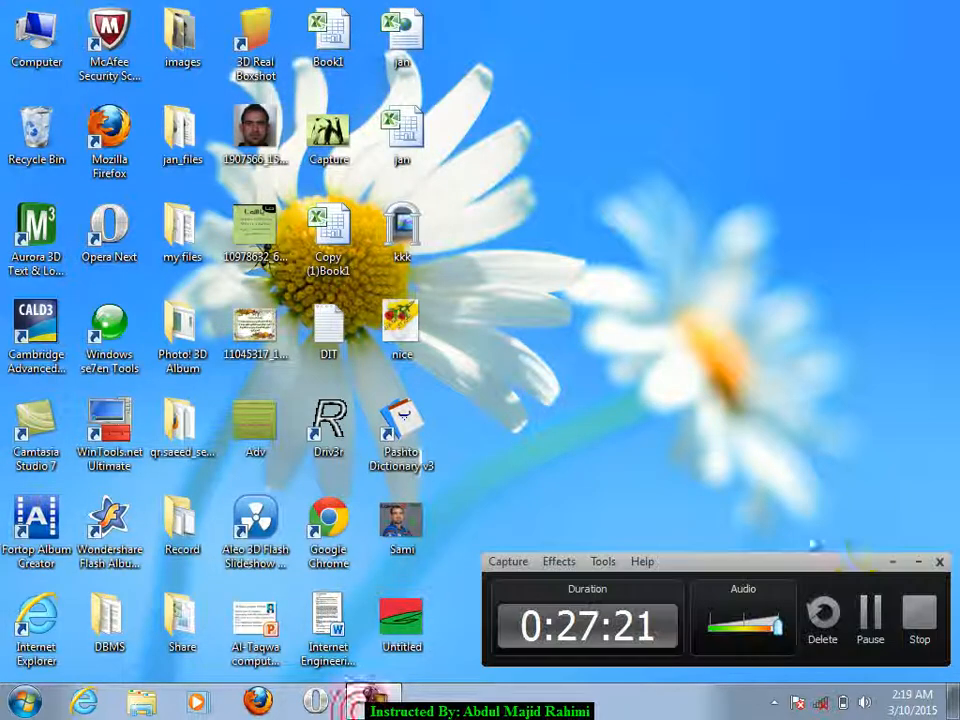